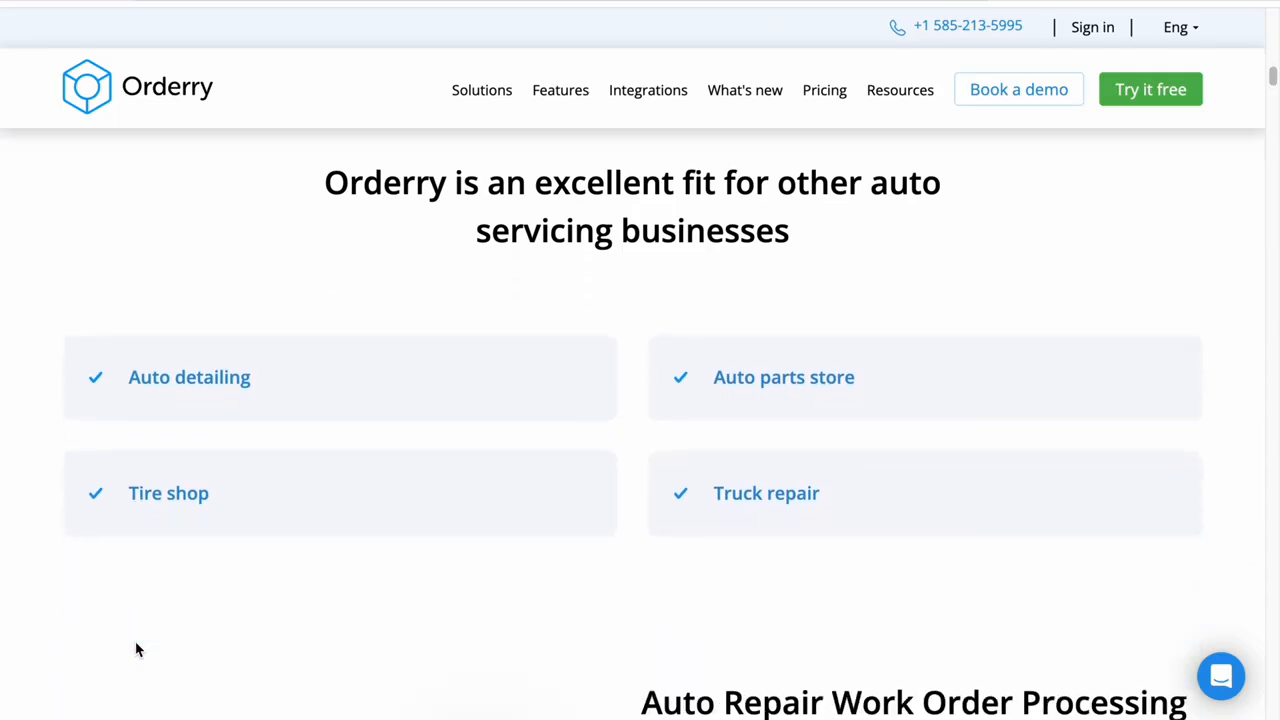
# Look through the auto repair features on the Orderry web page, from work order processing and VIN detection to invoicing and the Work Order App
pyautogui.scroll(-5, 138, 650)
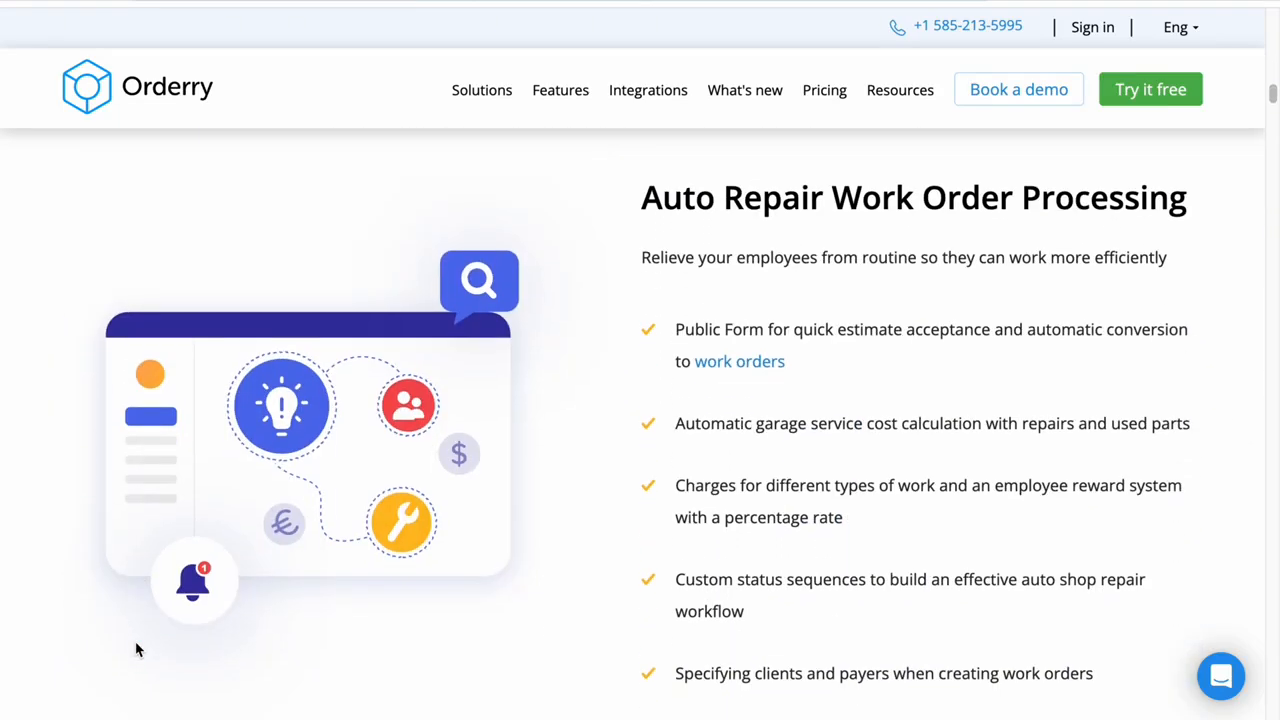
pyautogui.scroll(-9, 138, 650)
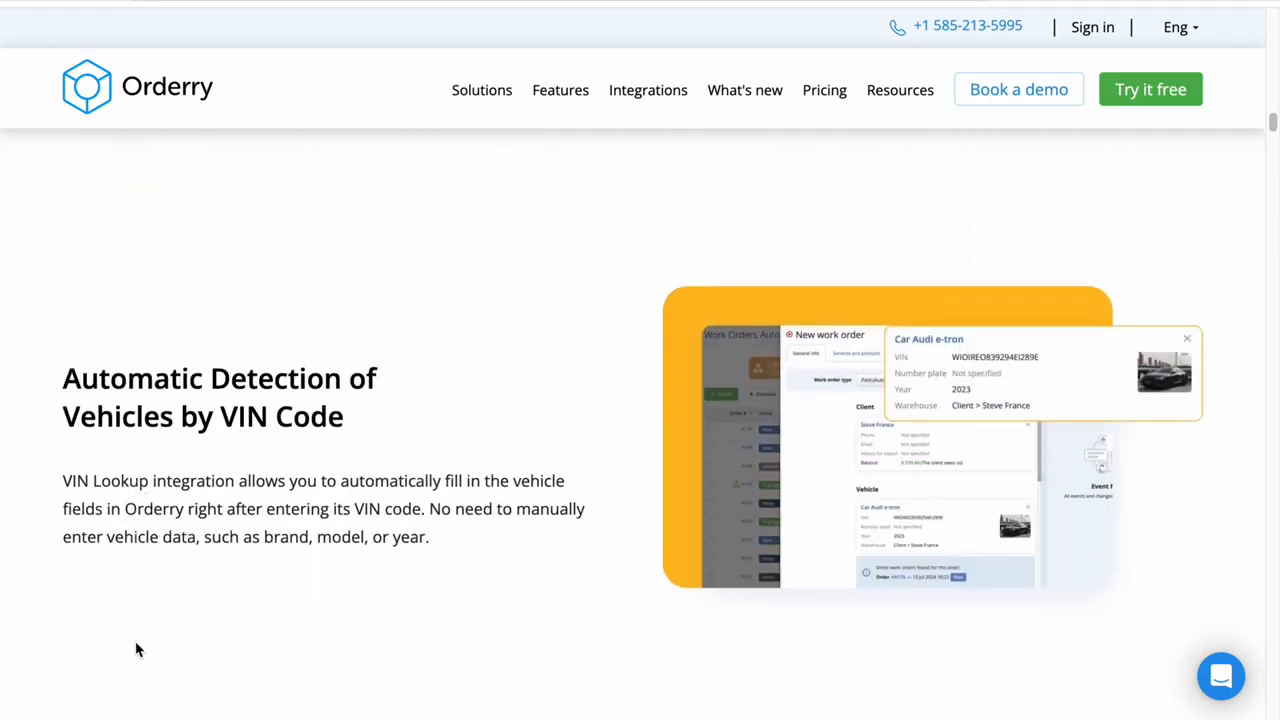
pyautogui.scroll(-8, 138, 650)
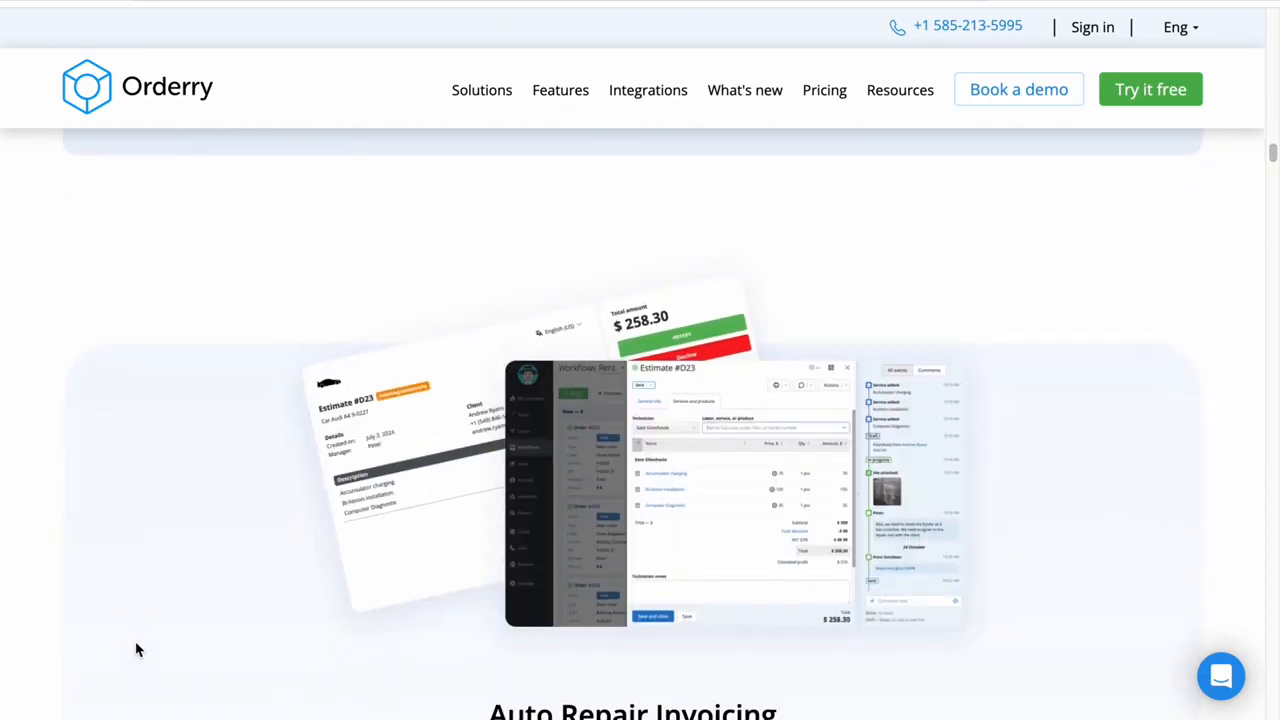
pyautogui.scroll(-1, 138, 650)
pyautogui.scroll(-10, 138, 650)
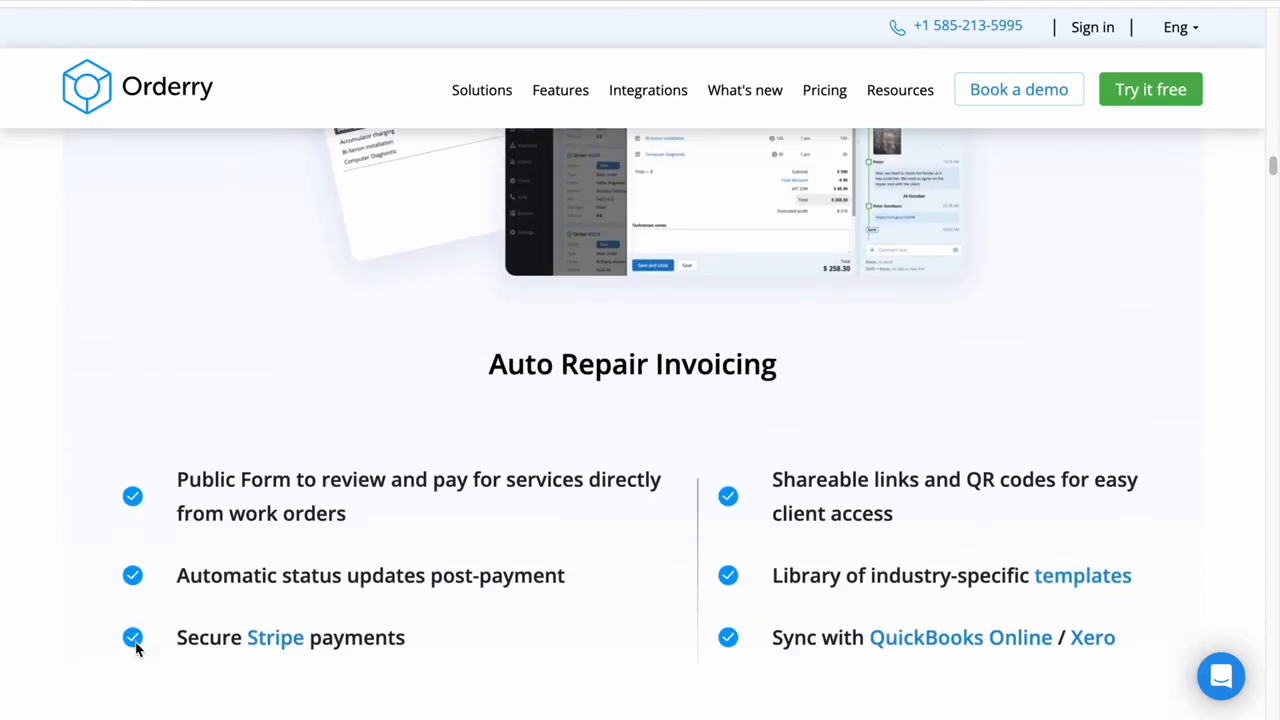
pyautogui.scroll(-2, 137, 650)
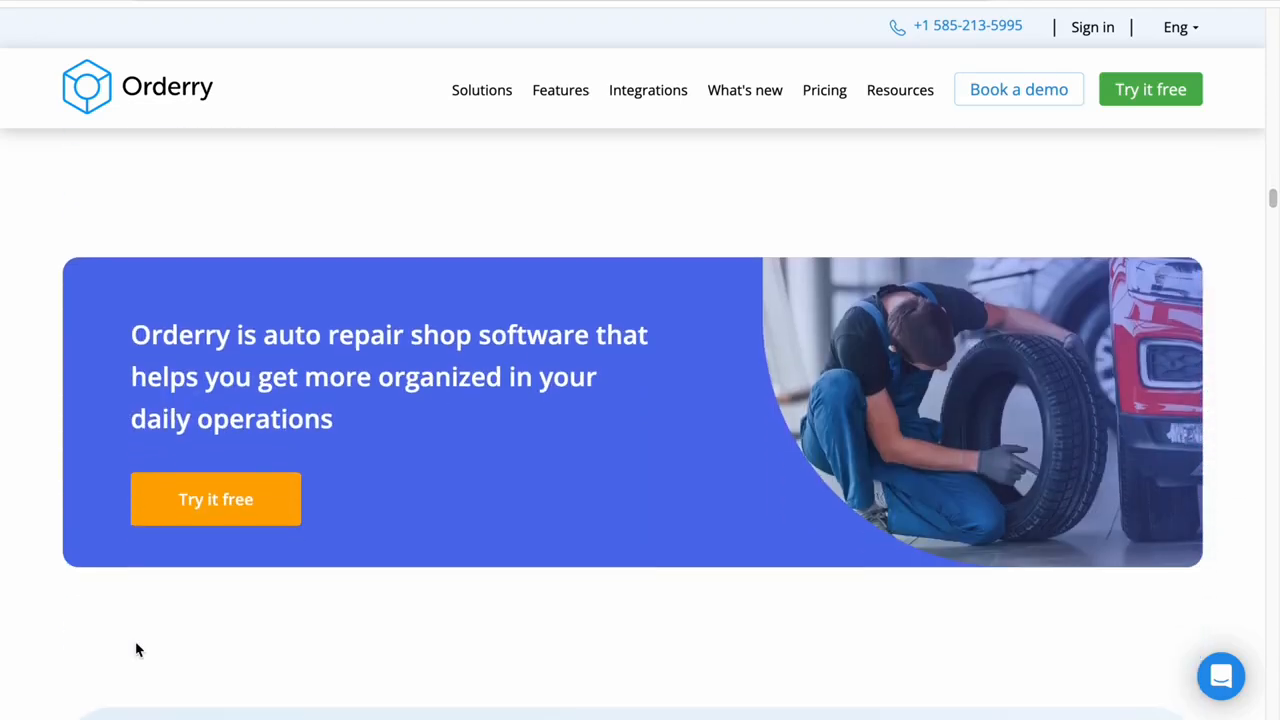
pyautogui.scroll(-5, 138, 650)
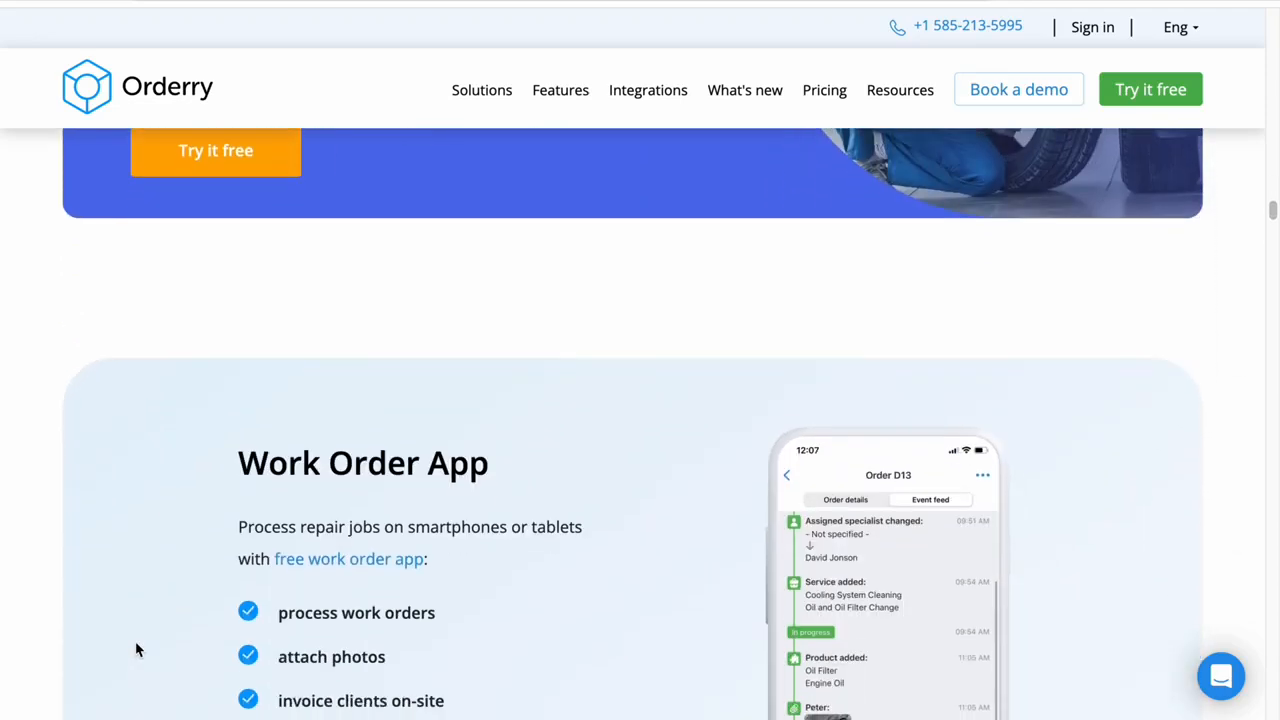
pyautogui.scroll(1, 136, 649)
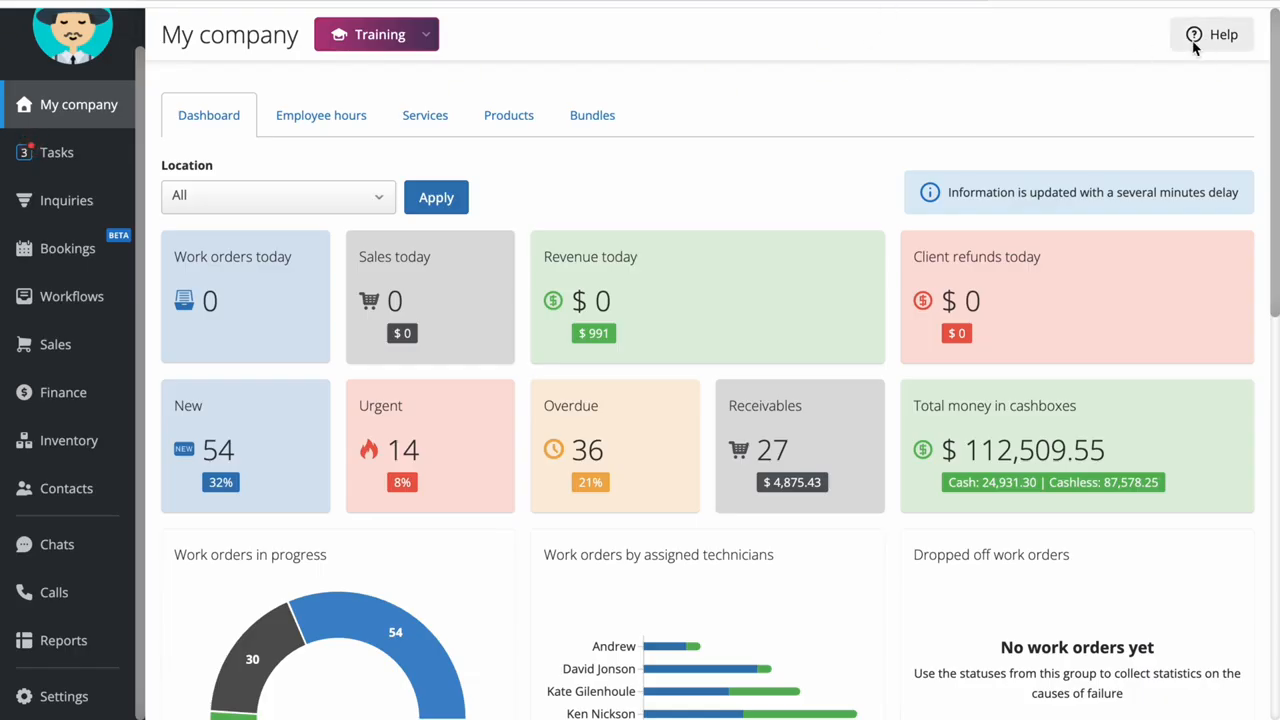
# Open the support chat from the help options and close it again
pyautogui.click(1220, 48)
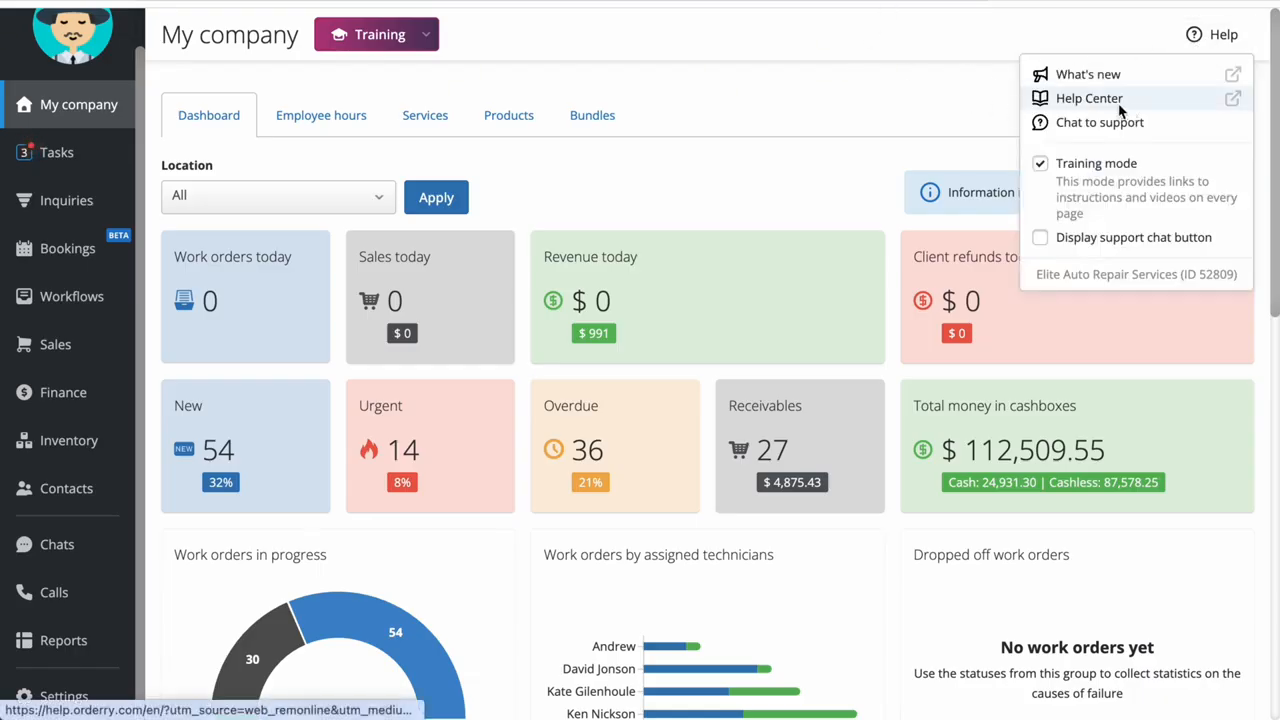
pyautogui.click(1100, 123)
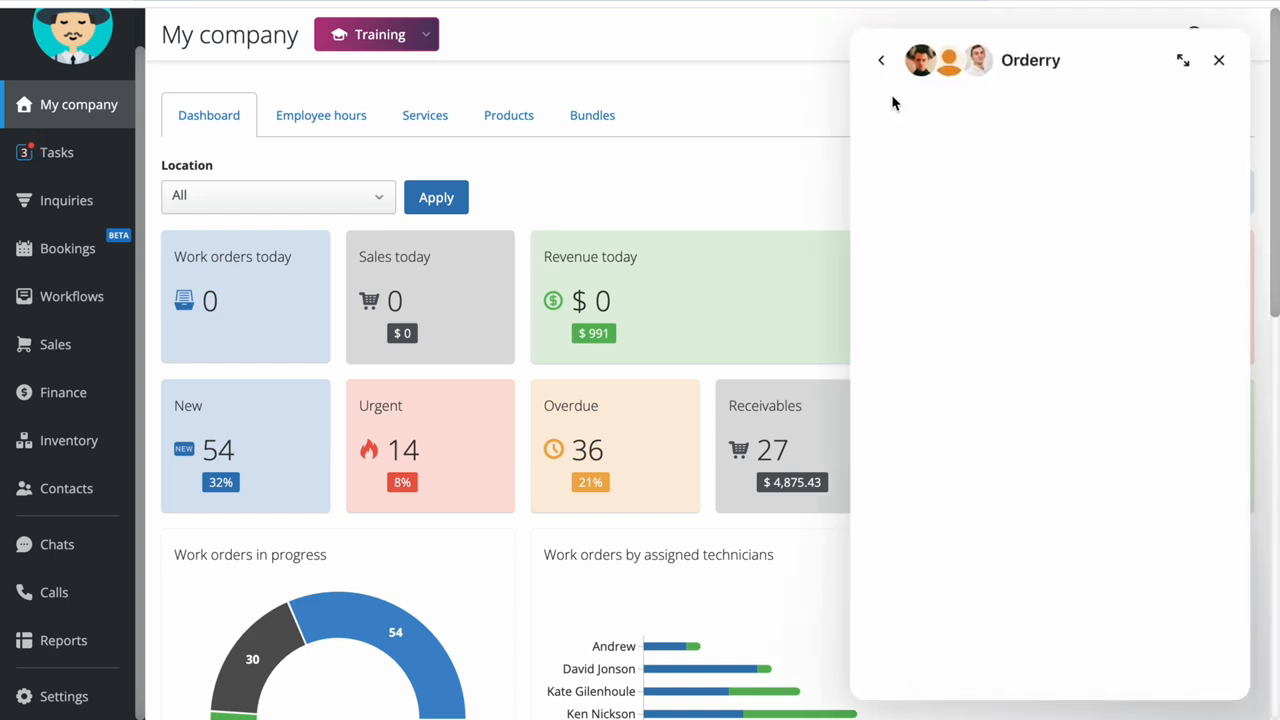
pyautogui.click(1218, 58)
# Switch Training mode off and back on, and view the list of training articles for the My company page
pyautogui.click(1213, 46)
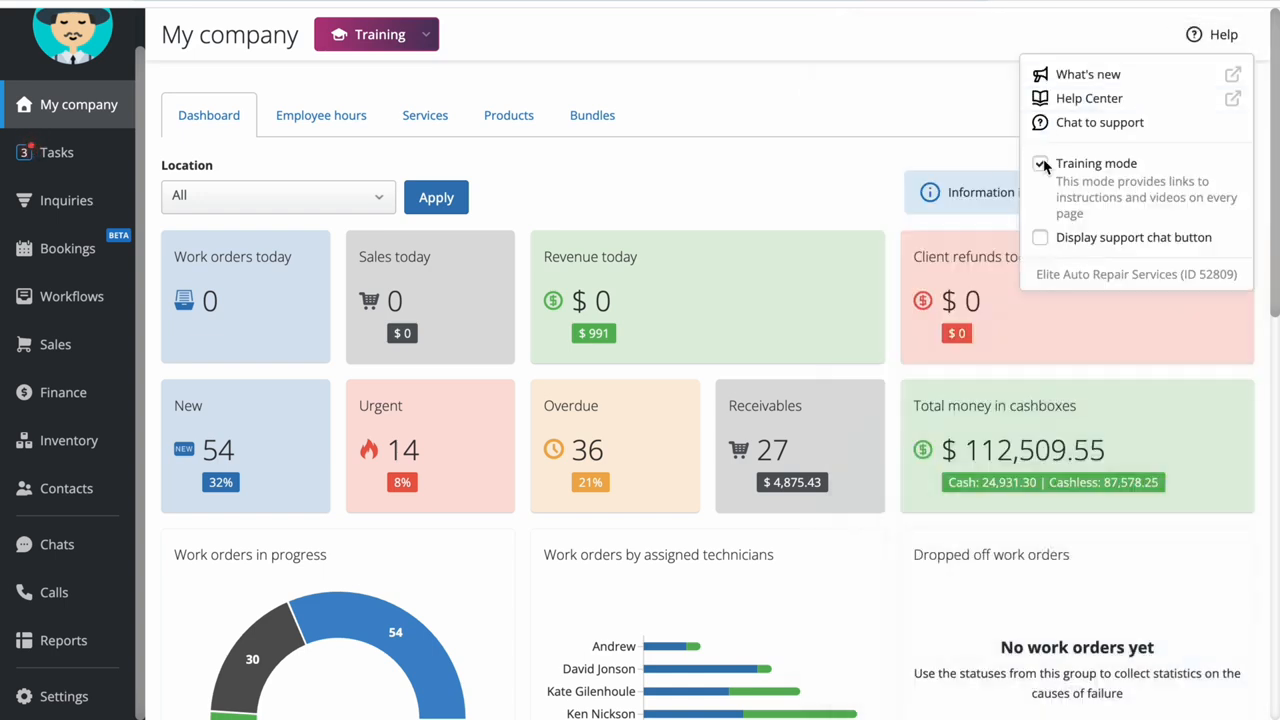
pyautogui.click(1041, 164)
pyautogui.click(1041, 164)
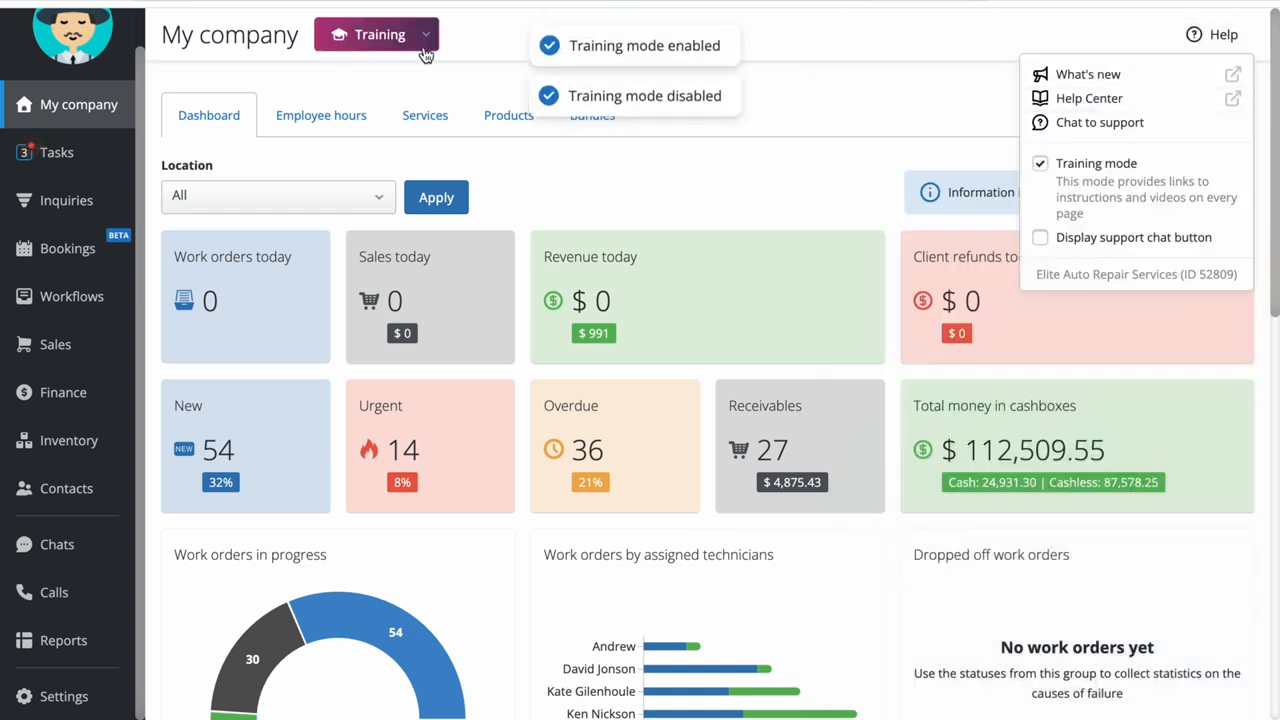
pyautogui.click(425, 55)
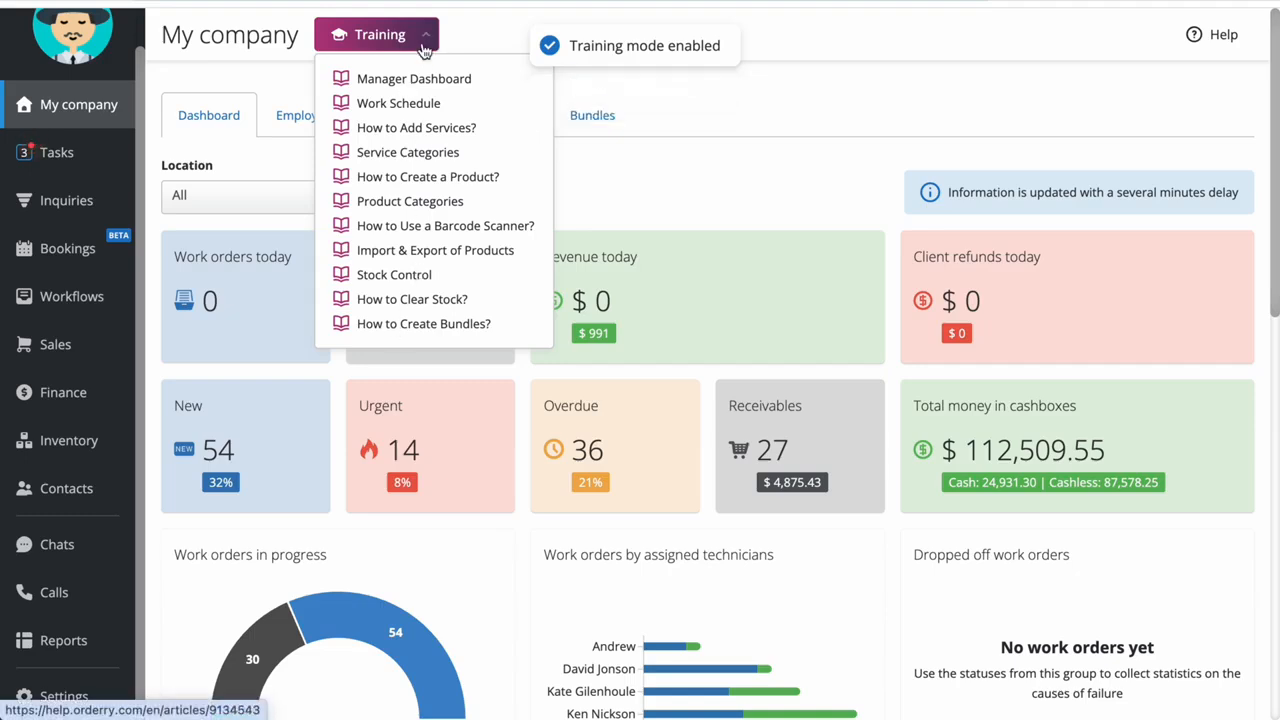
pyautogui.click(493, 40)
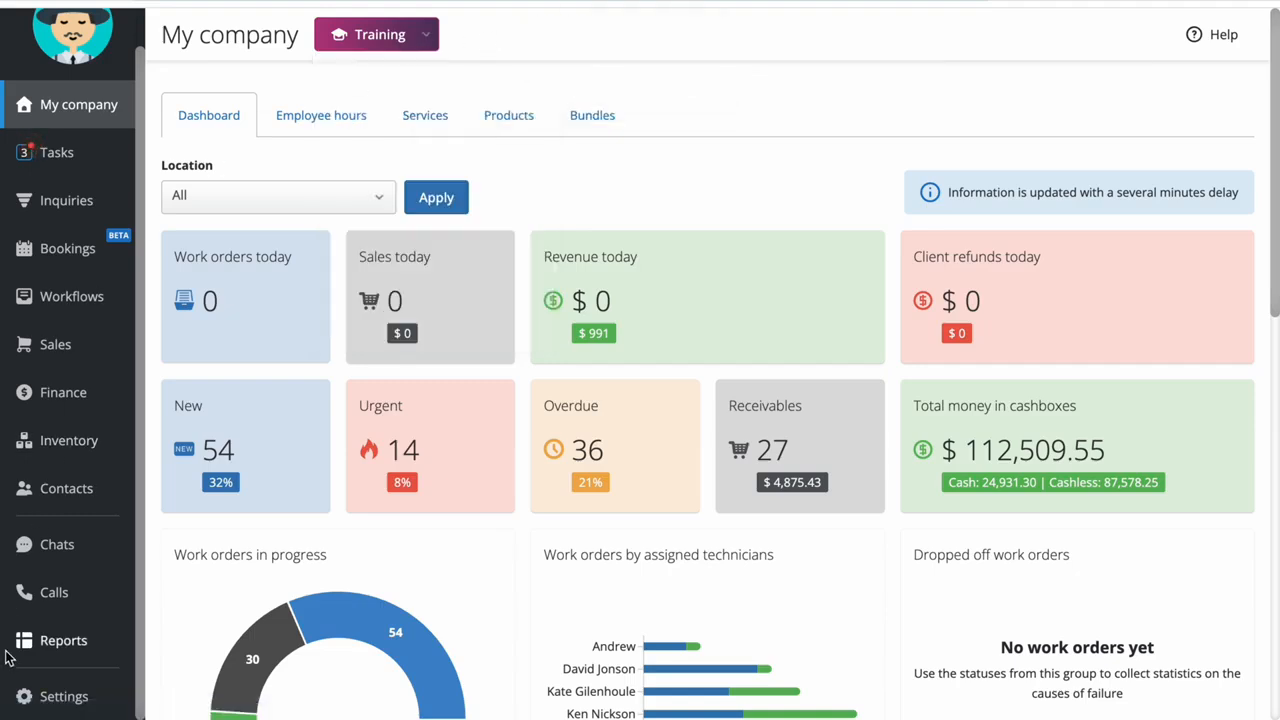
# Go through the company info in the general settings and save the country, timezone, currency and documents language settings
pyautogui.click(72, 703)
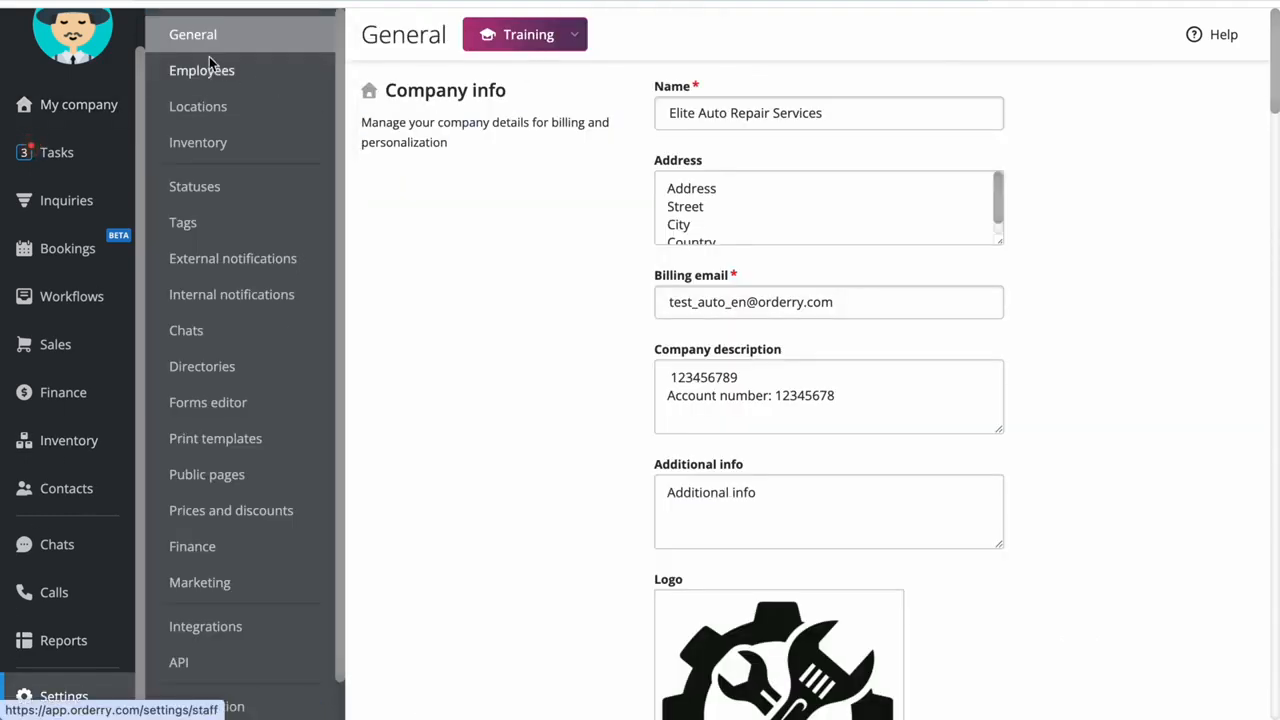
pyautogui.click(845, 123)
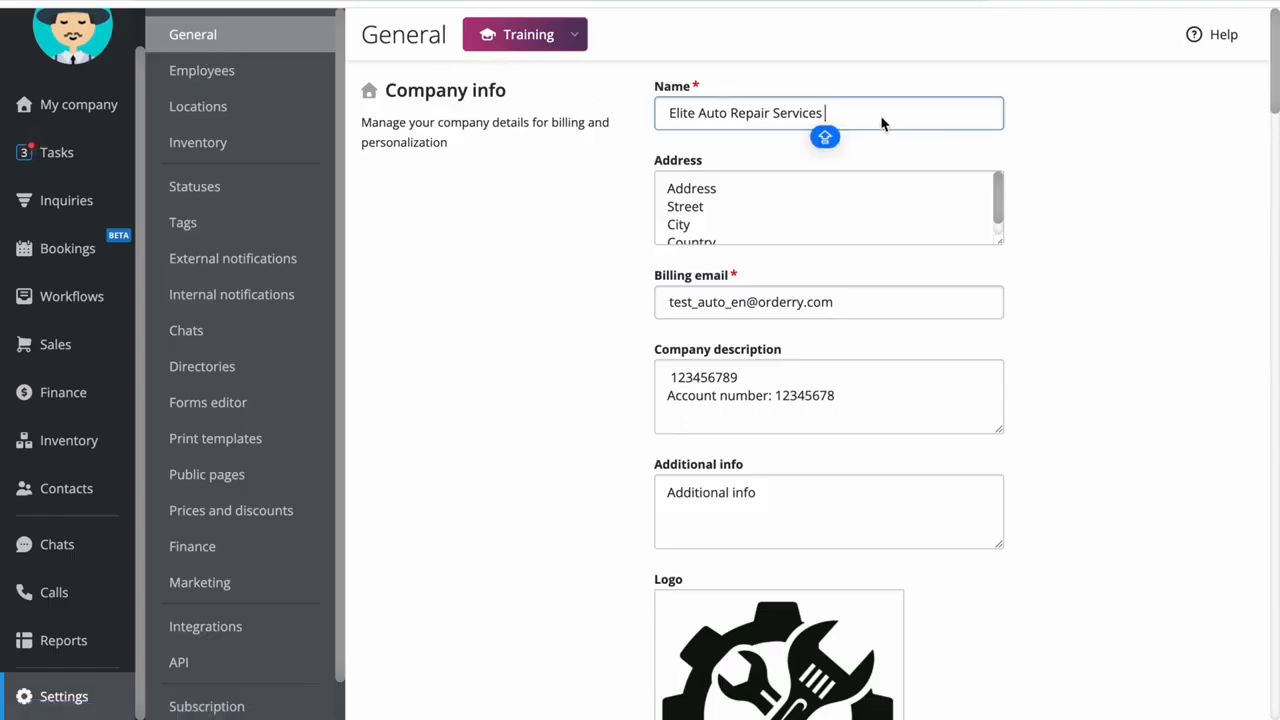
pyautogui.press('Tab')
pyautogui.press('Tab')
pyautogui.scroll(-3, 549, 323)
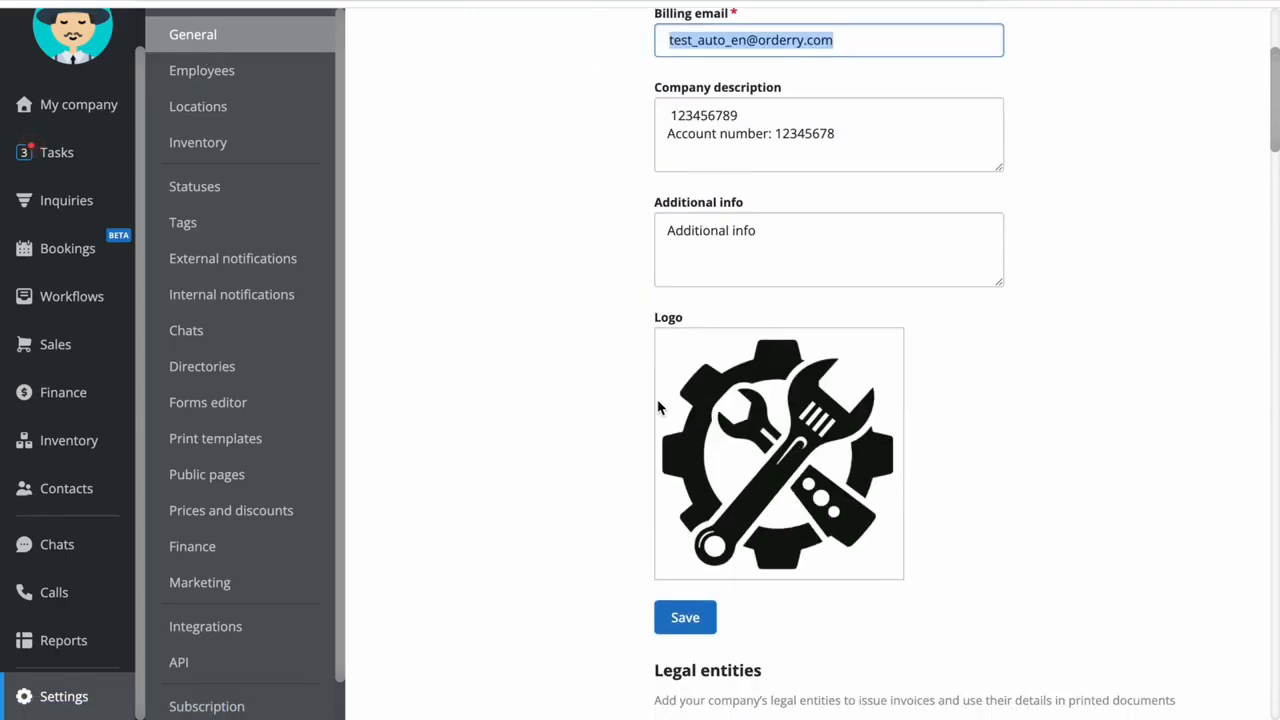
pyautogui.scroll(-8, 529, 443)
pyautogui.scroll(-2, 524, 450)
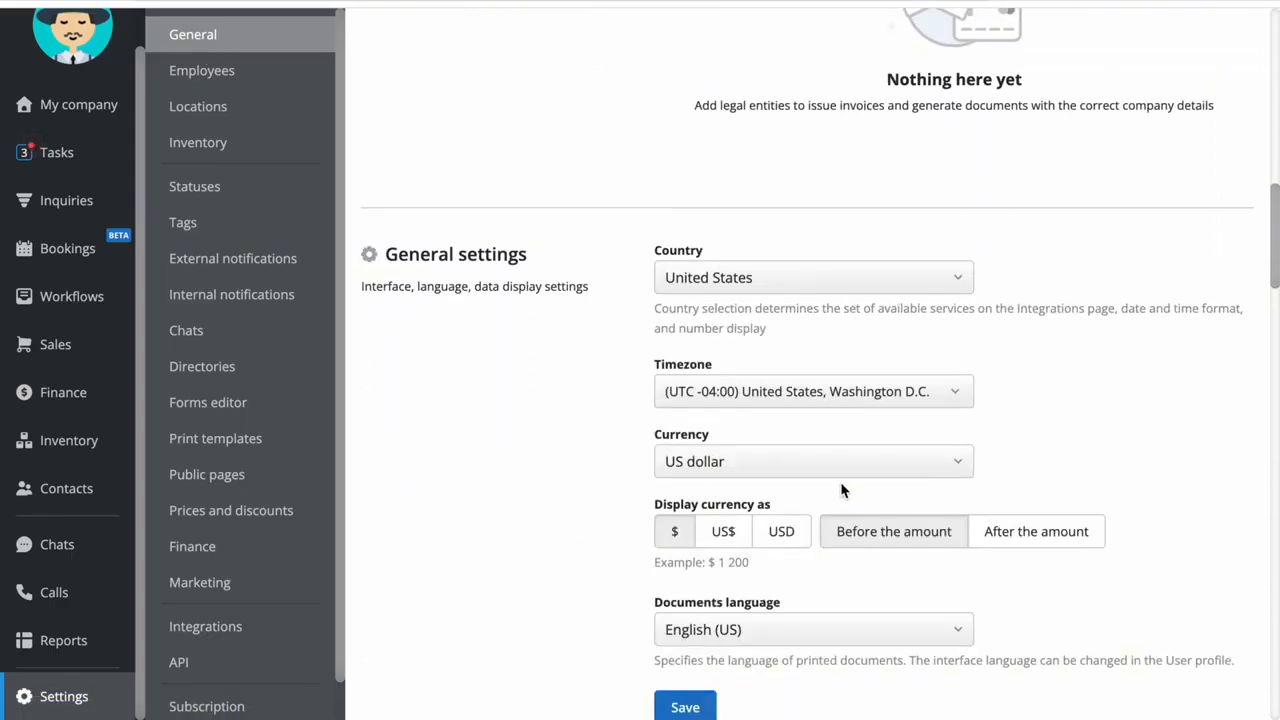
pyautogui.click(660, 697)
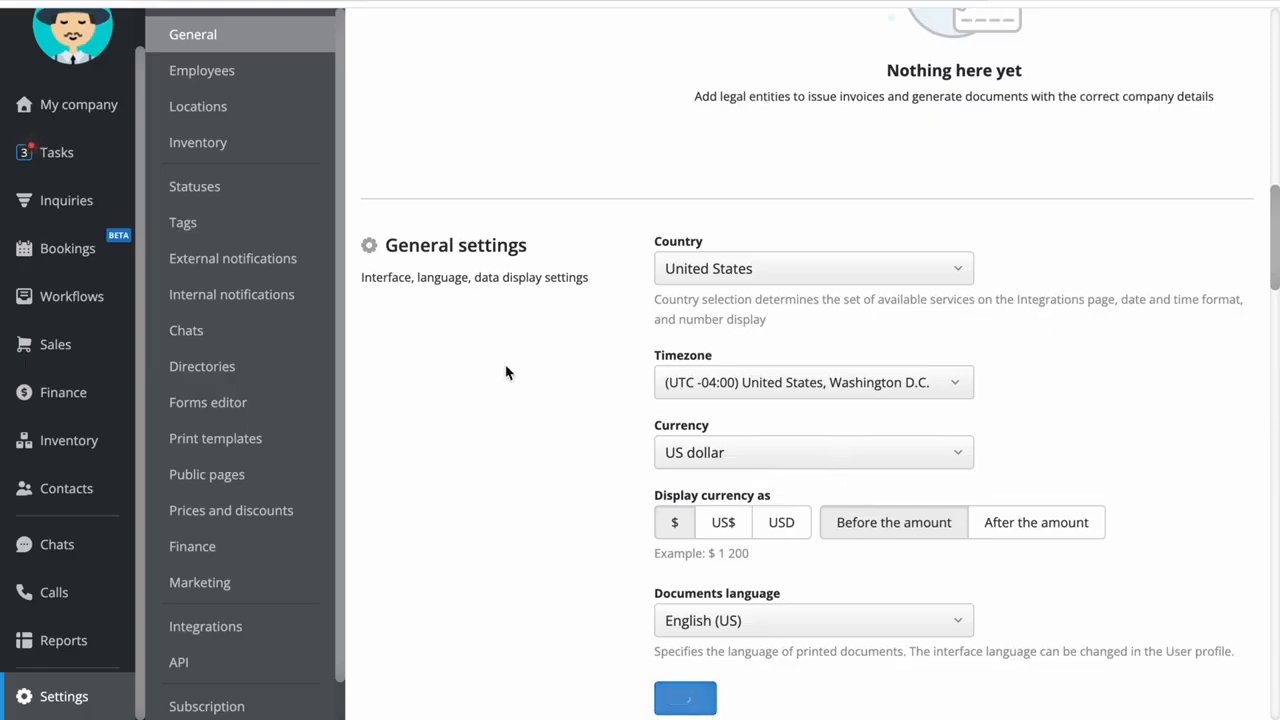
# Check the Additional info and Company description fields in the company info
pyautogui.scroll(10, 506, 372)
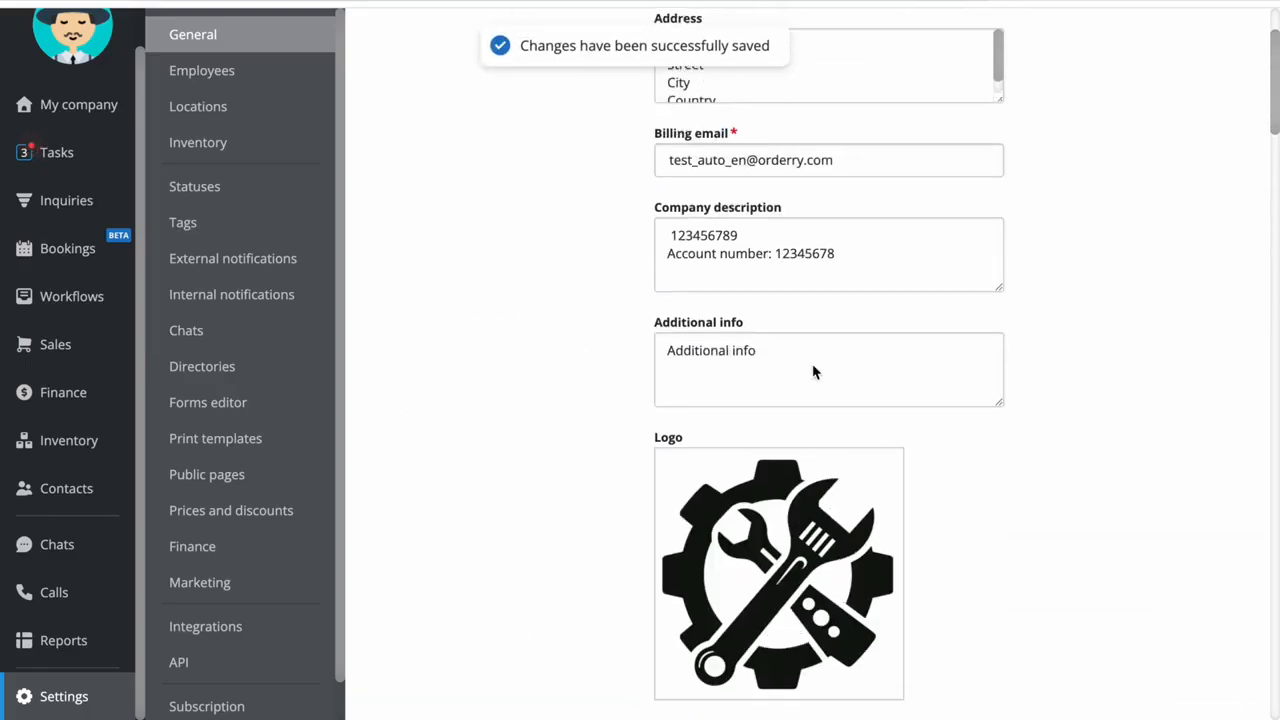
pyautogui.click(846, 367)
pyautogui.click(900, 256)
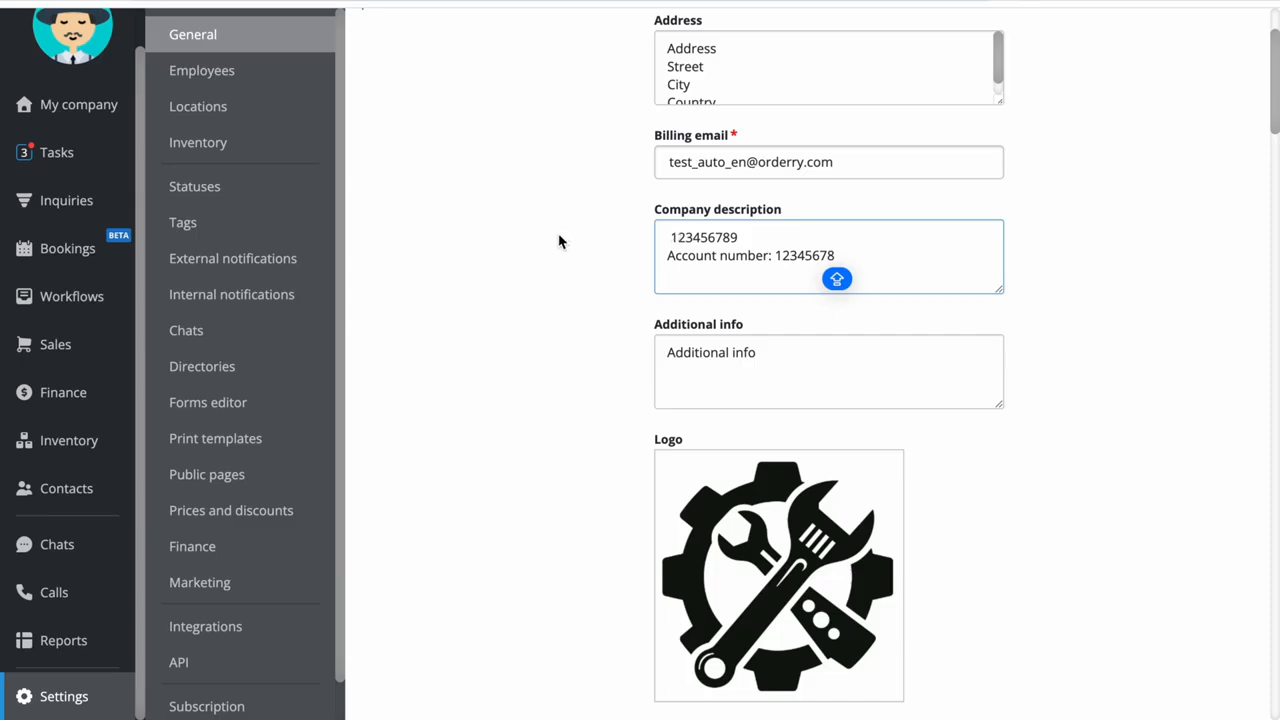
pyautogui.click(536, 247)
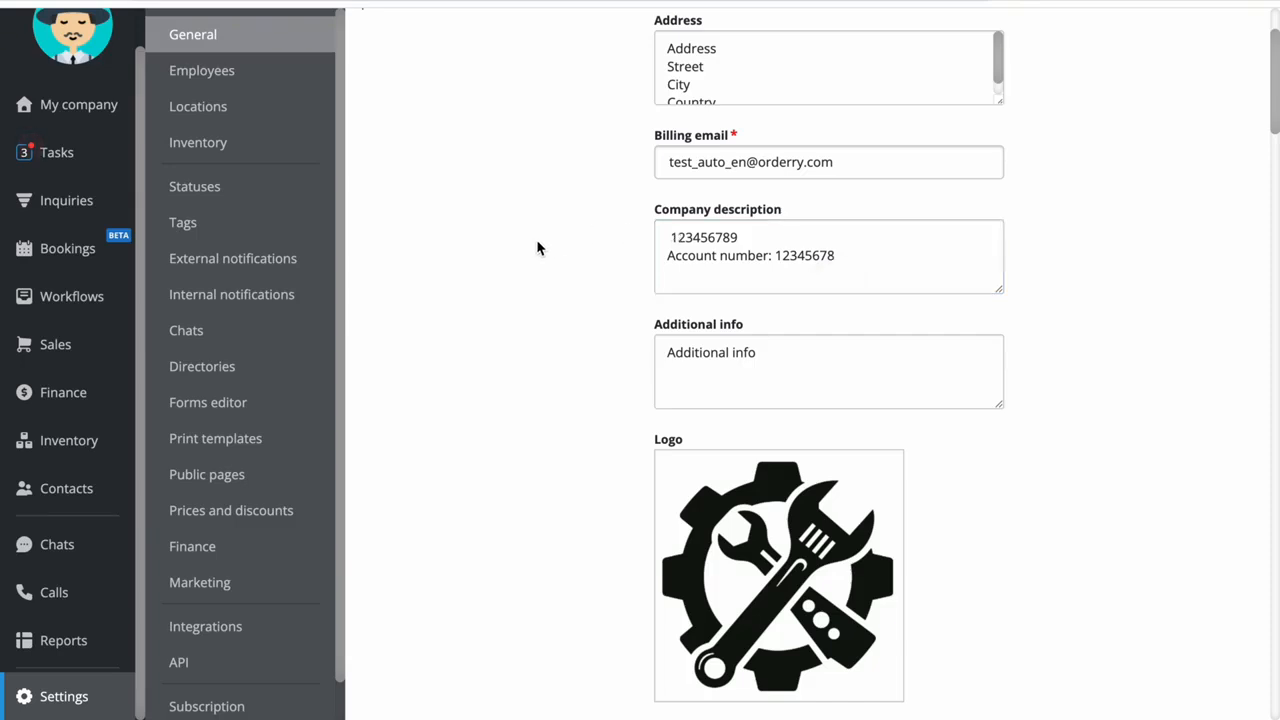
# Open the print templates and view the available document types, keeping Estimate selected
pyautogui.click(216, 448)
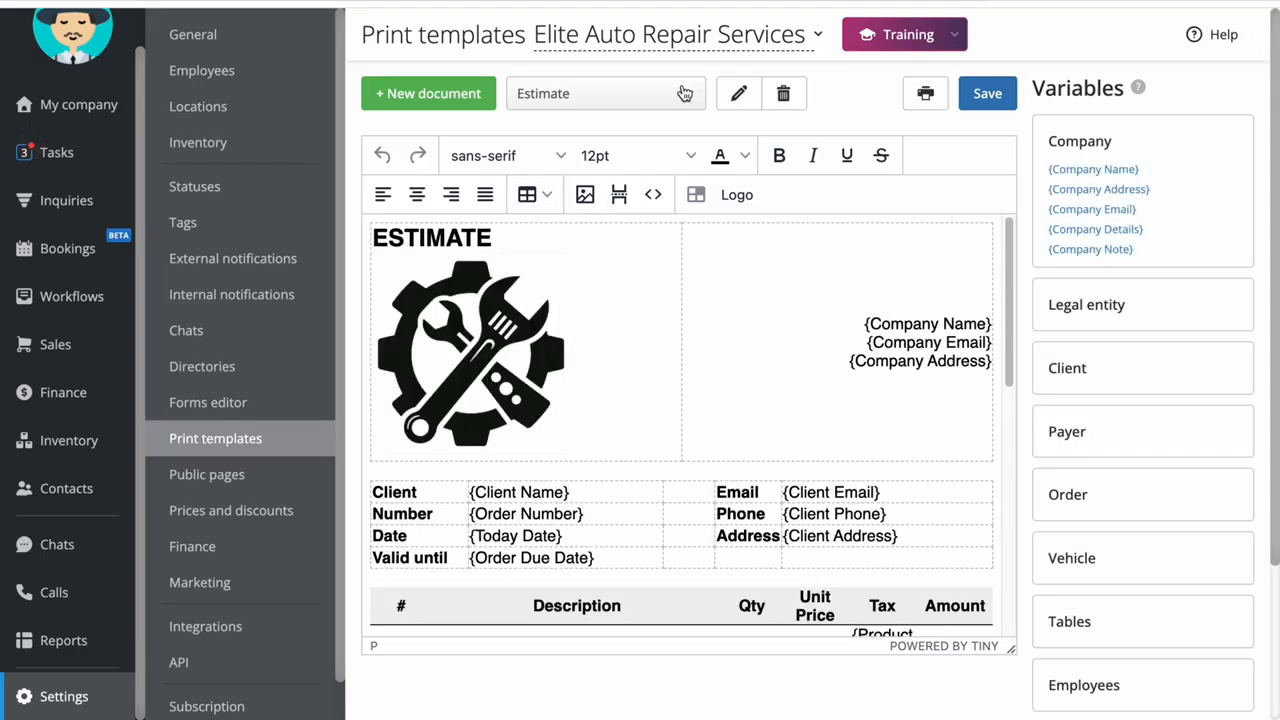
pyautogui.click(683, 93)
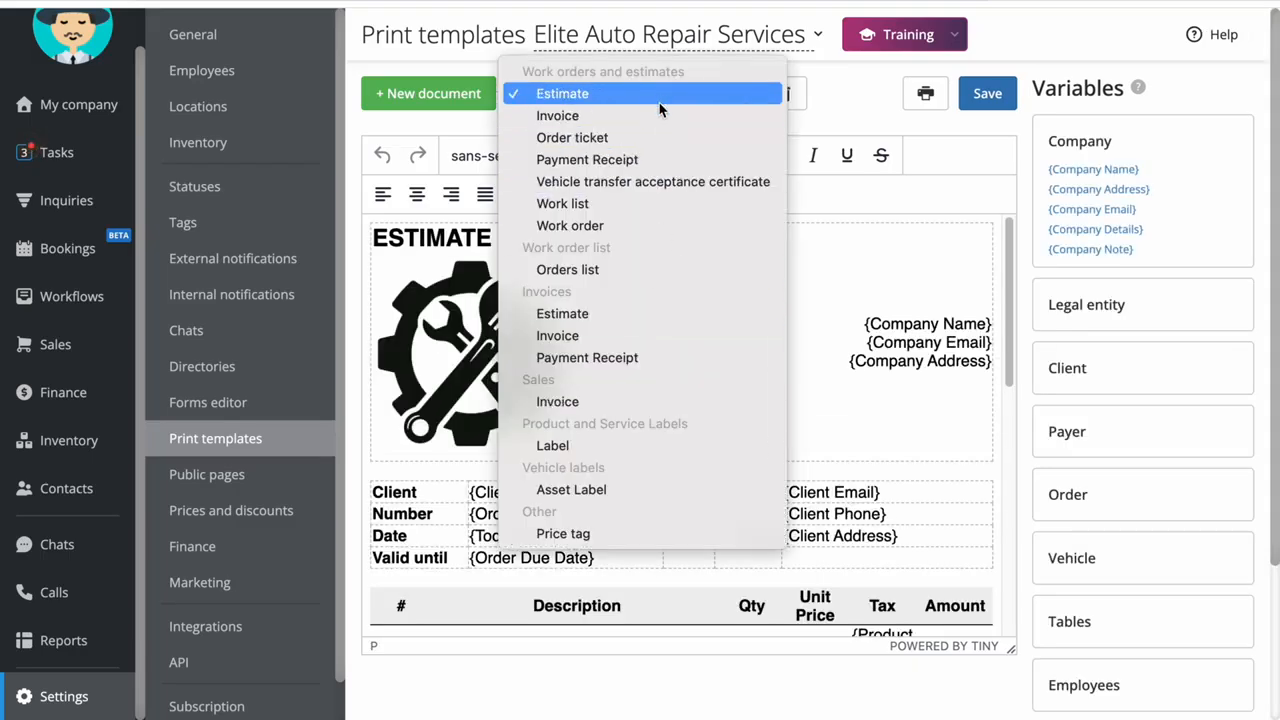
pyautogui.click(865, 104)
# Delete and reinsert the company logo below the ESTIMATE heading, and save and print the template
pyautogui.click(585, 360)
pyautogui.press('BackSpace')
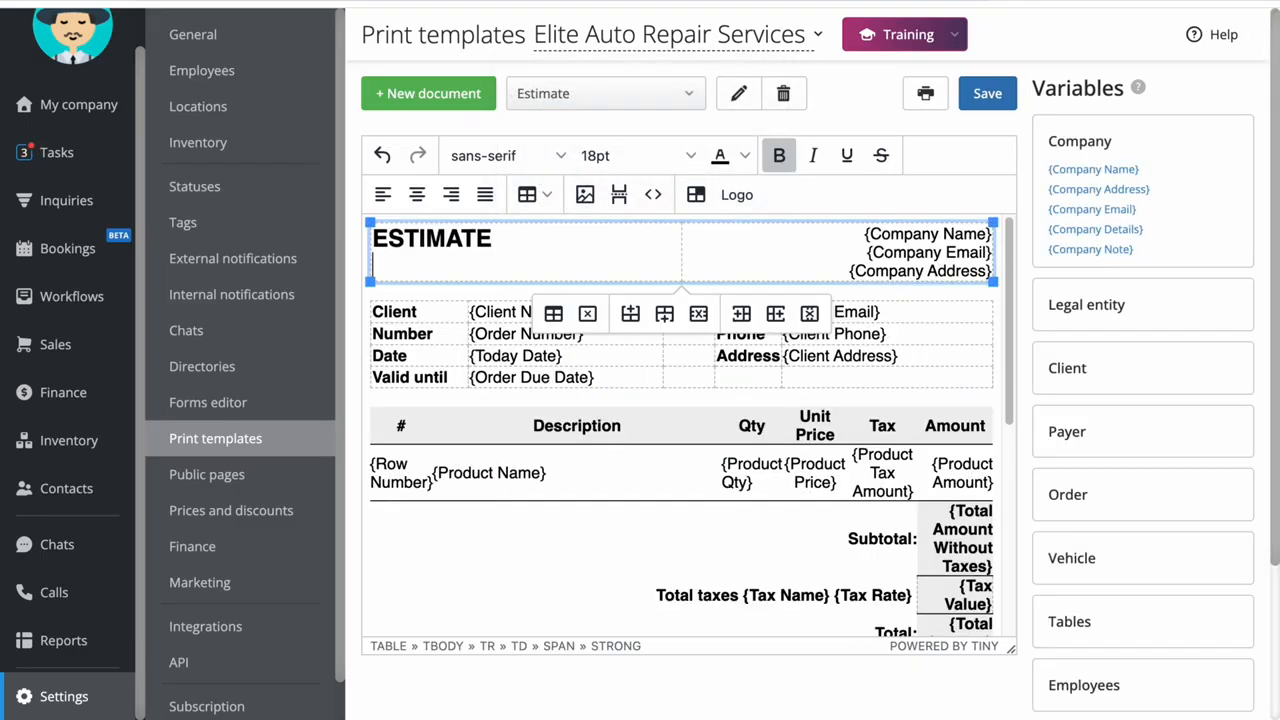
pyautogui.click(737, 196)
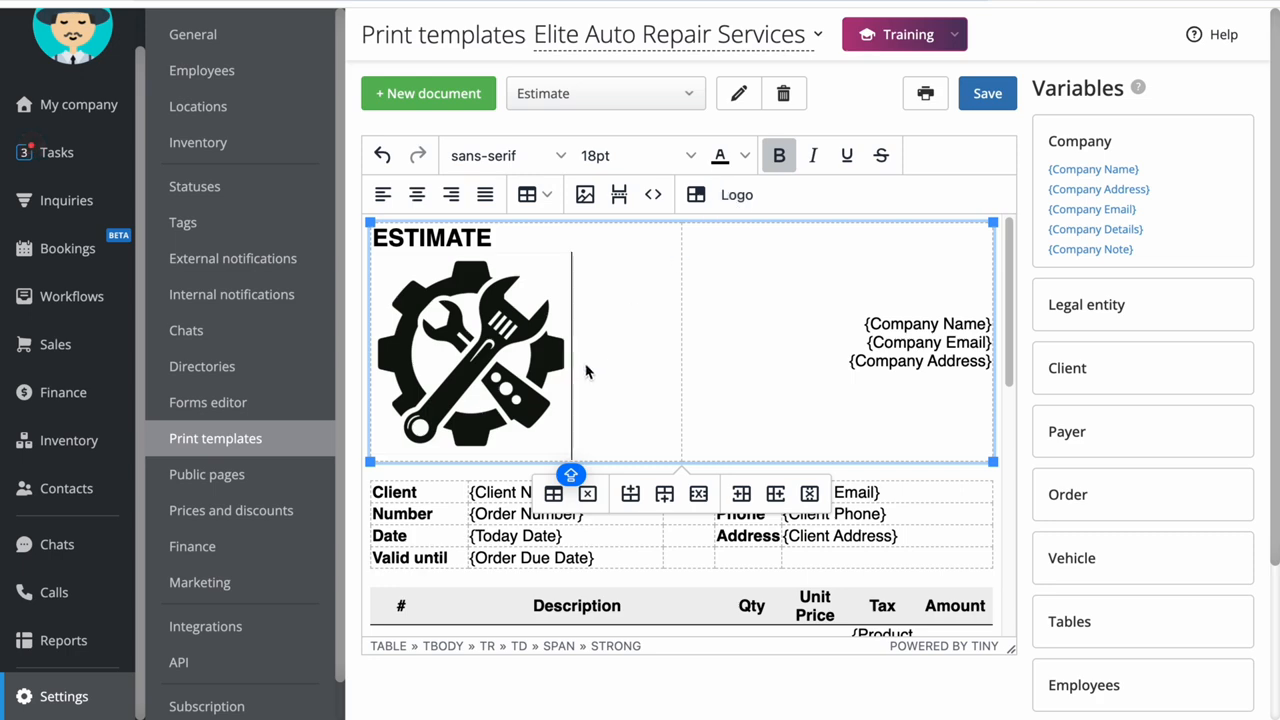
pyautogui.click(987, 93)
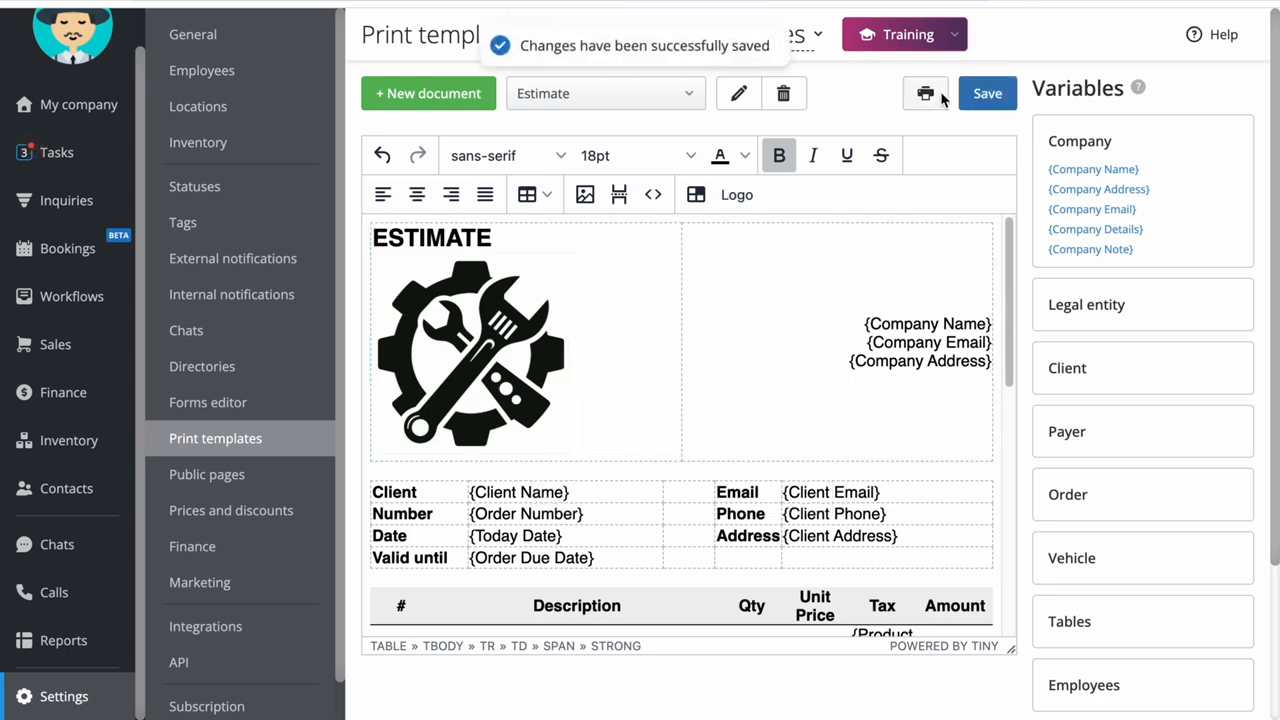
pyautogui.hotkey('ctrl', 'p')
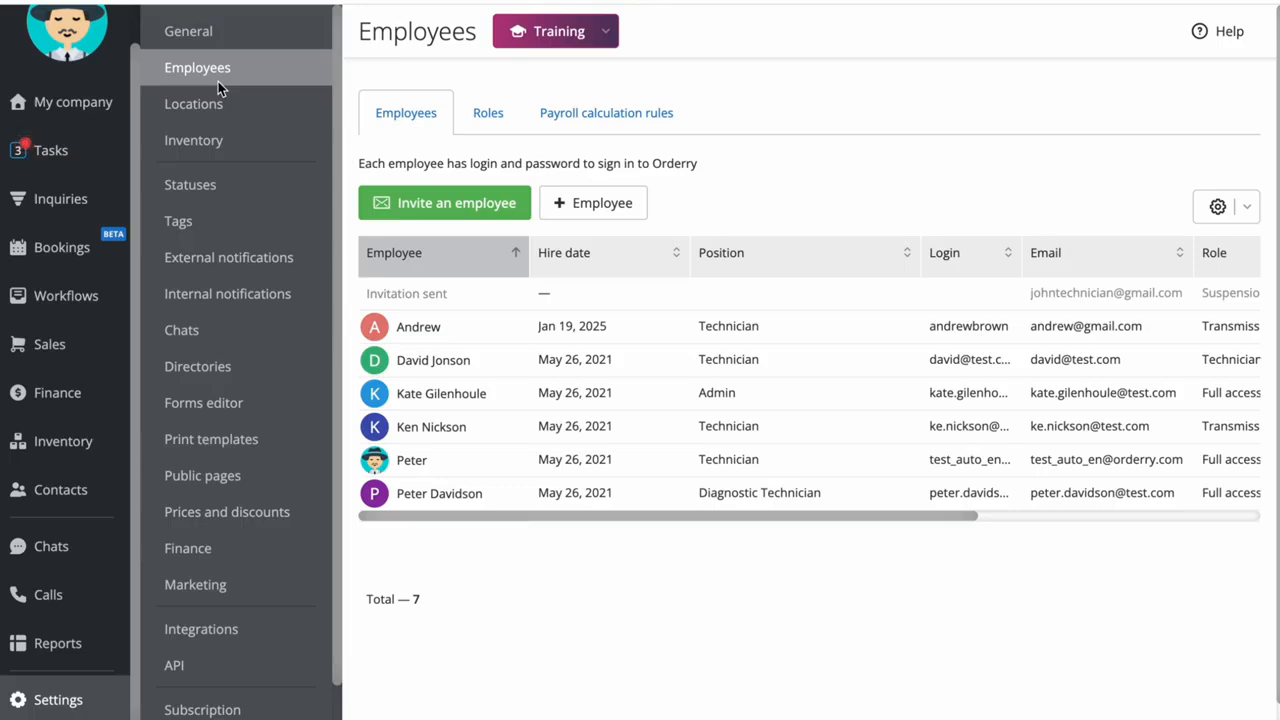
pyautogui.click(432, 210)
pyautogui.click(419, 174)
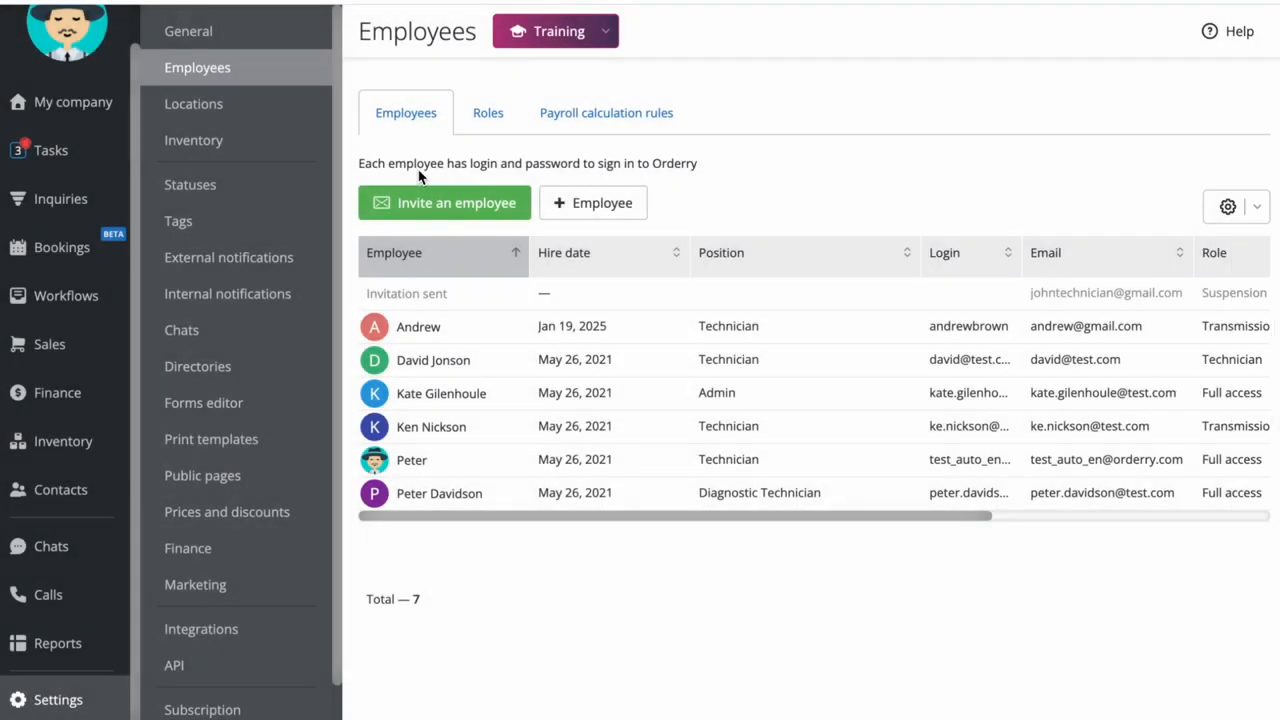
# Start a new employee entry, go through its general fields, choose the Technician role, and close the form without saving
pyautogui.click(595, 212)
pyautogui.press('Tab')
pyautogui.press('Tab')
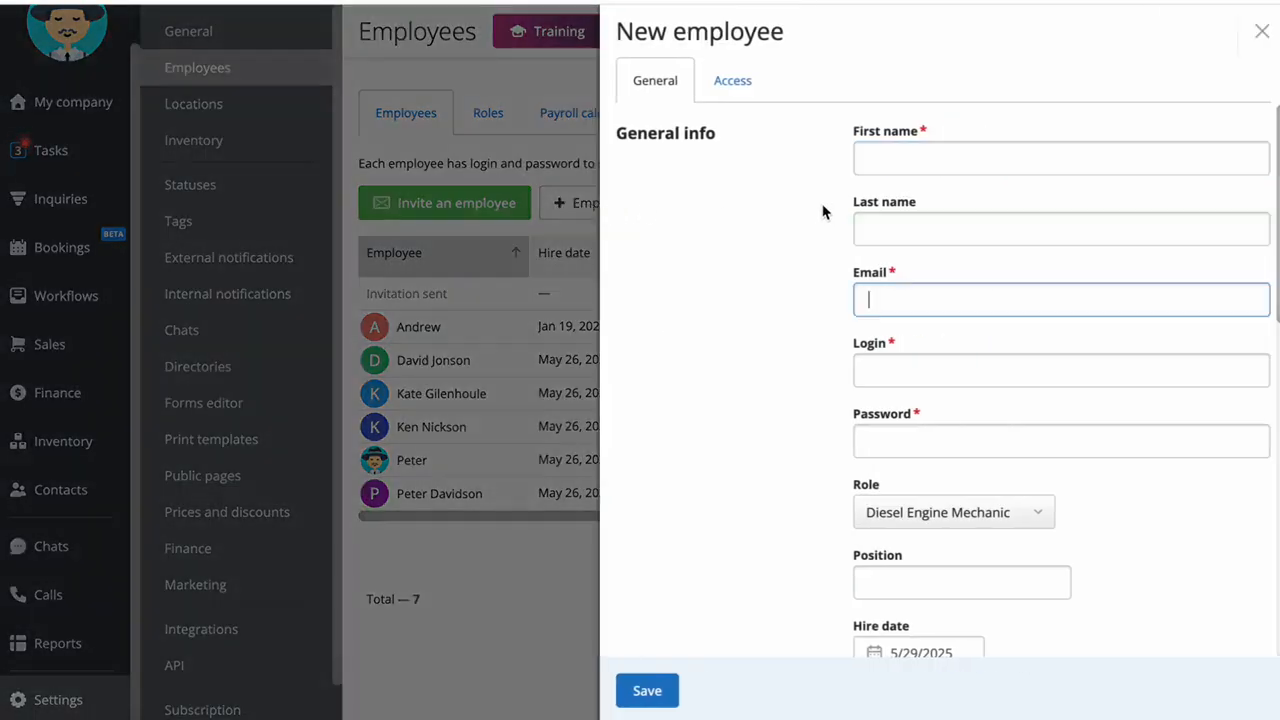
pyautogui.press('Tab')
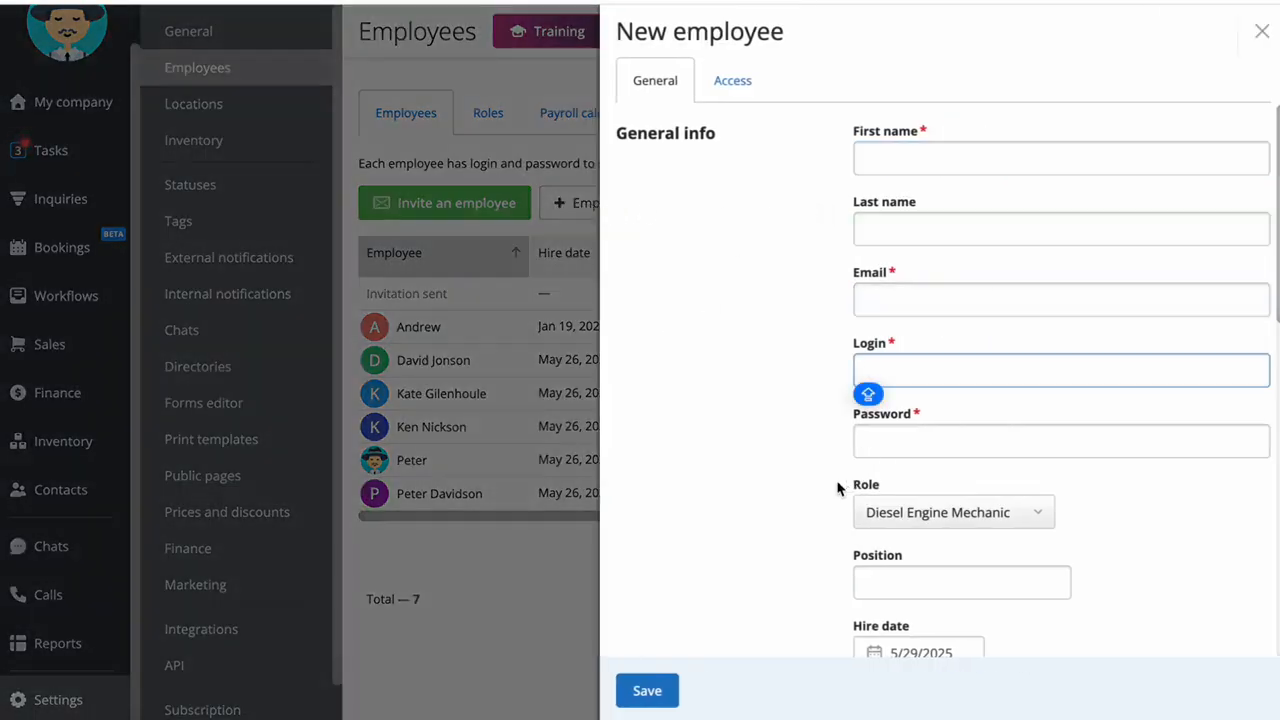
pyautogui.scroll(-2, 840, 480)
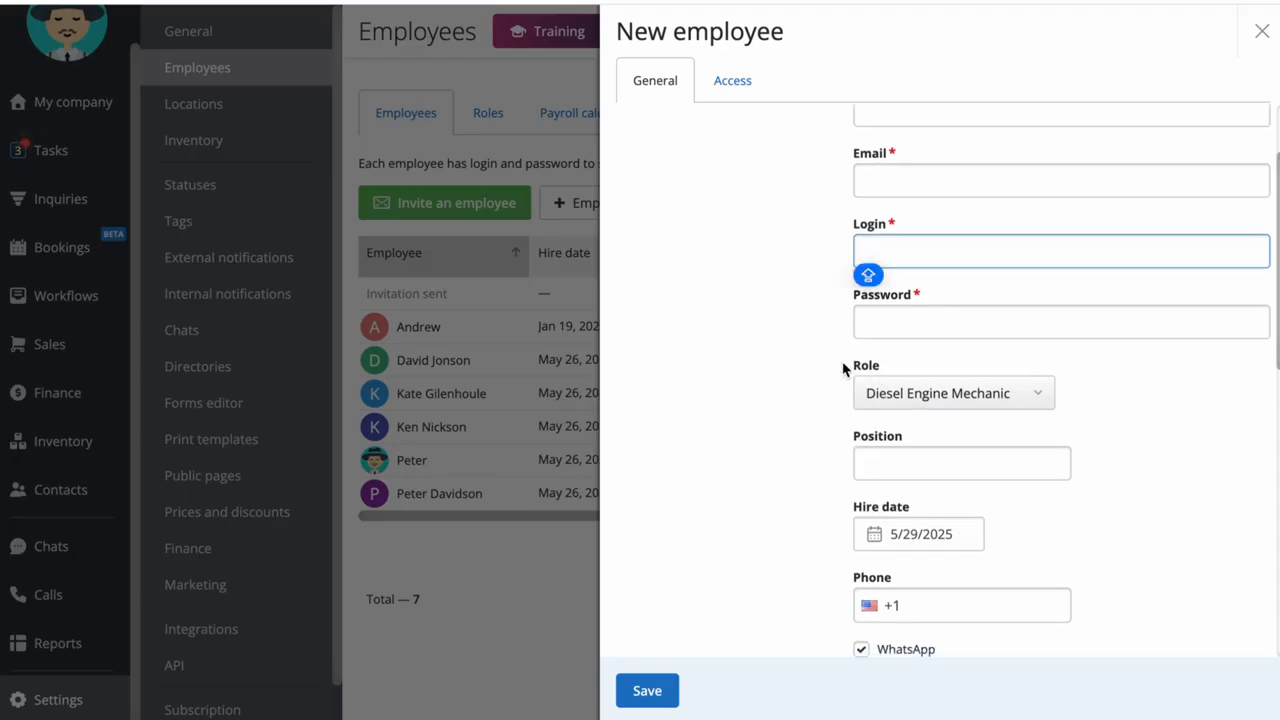
pyautogui.click(1050, 395)
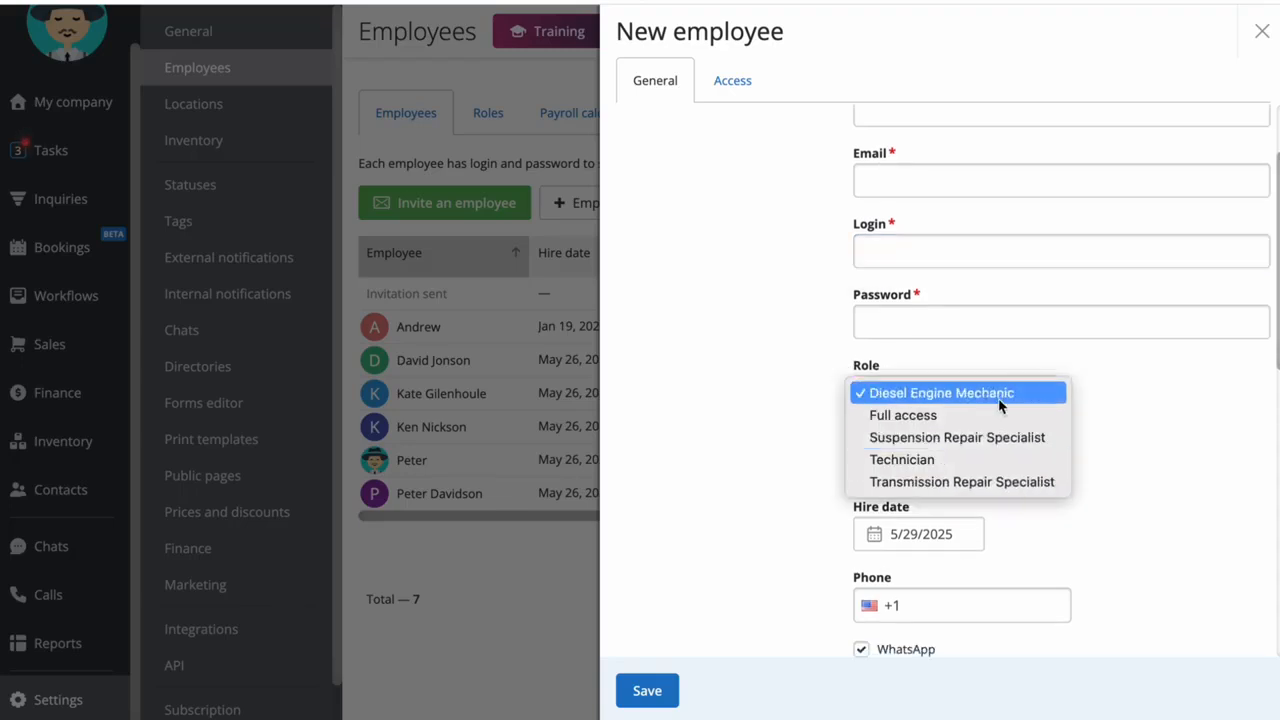
pyautogui.click(995, 461)
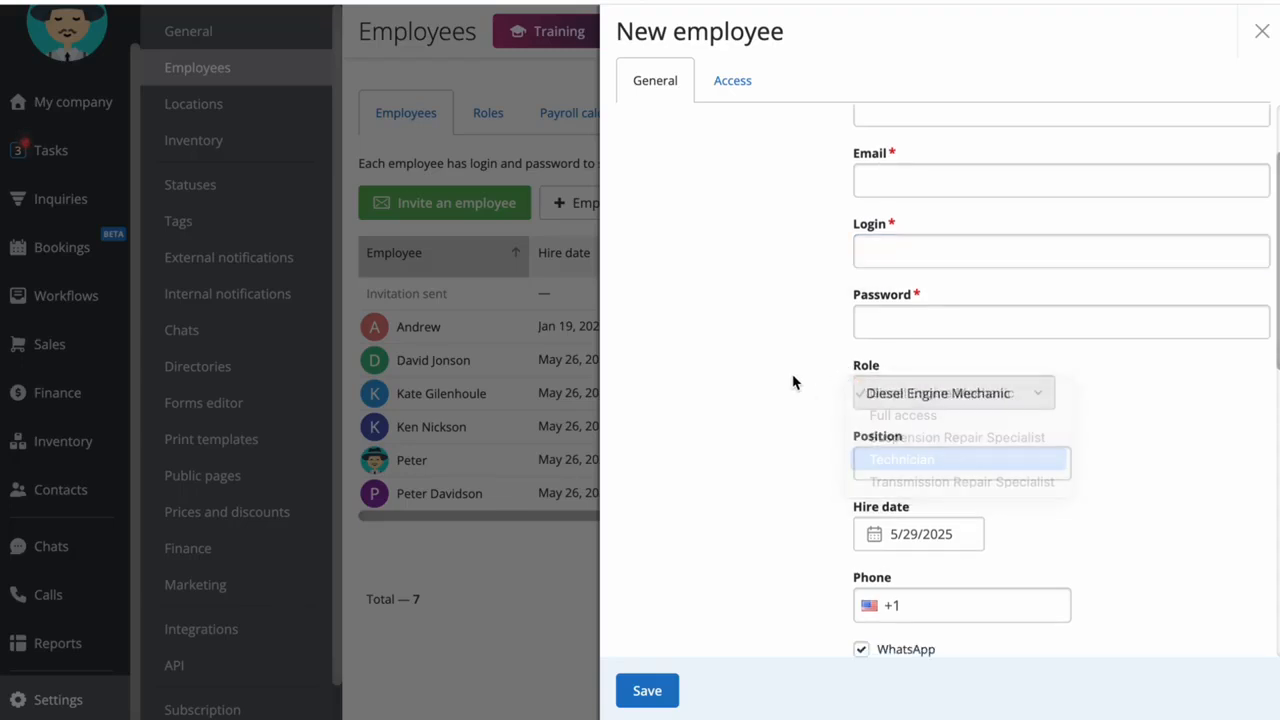
pyautogui.click(1262, 33)
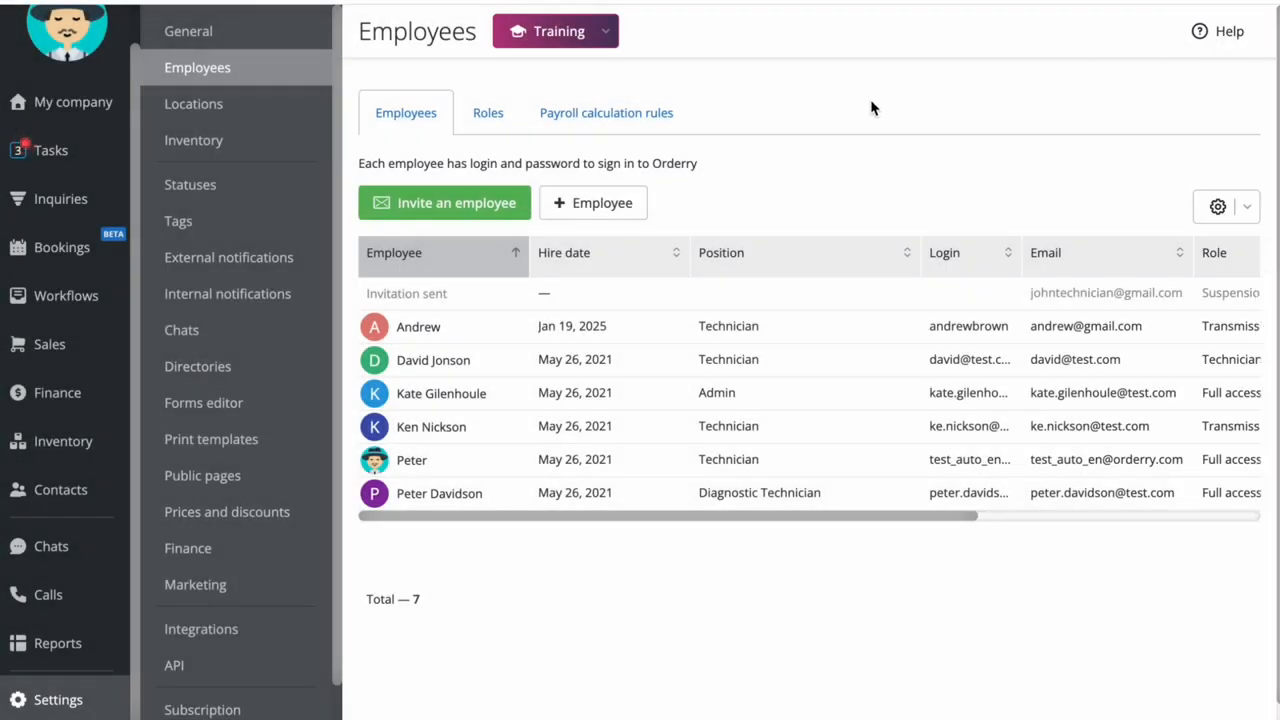
# Remove the Technician role's permissions for labors and services, transferring work orders and deleting work orders, and save the role
pyautogui.click(480, 117)
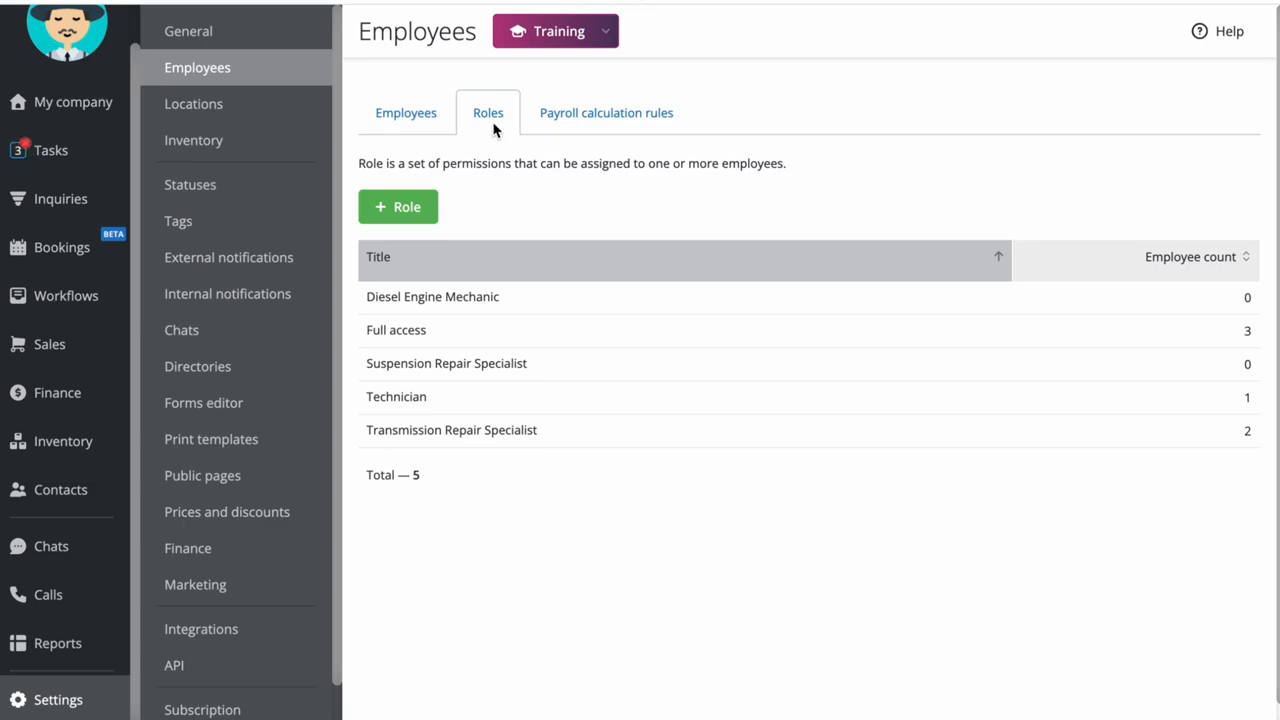
pyautogui.click(640, 405)
pyautogui.scroll(-3, 749, 354)
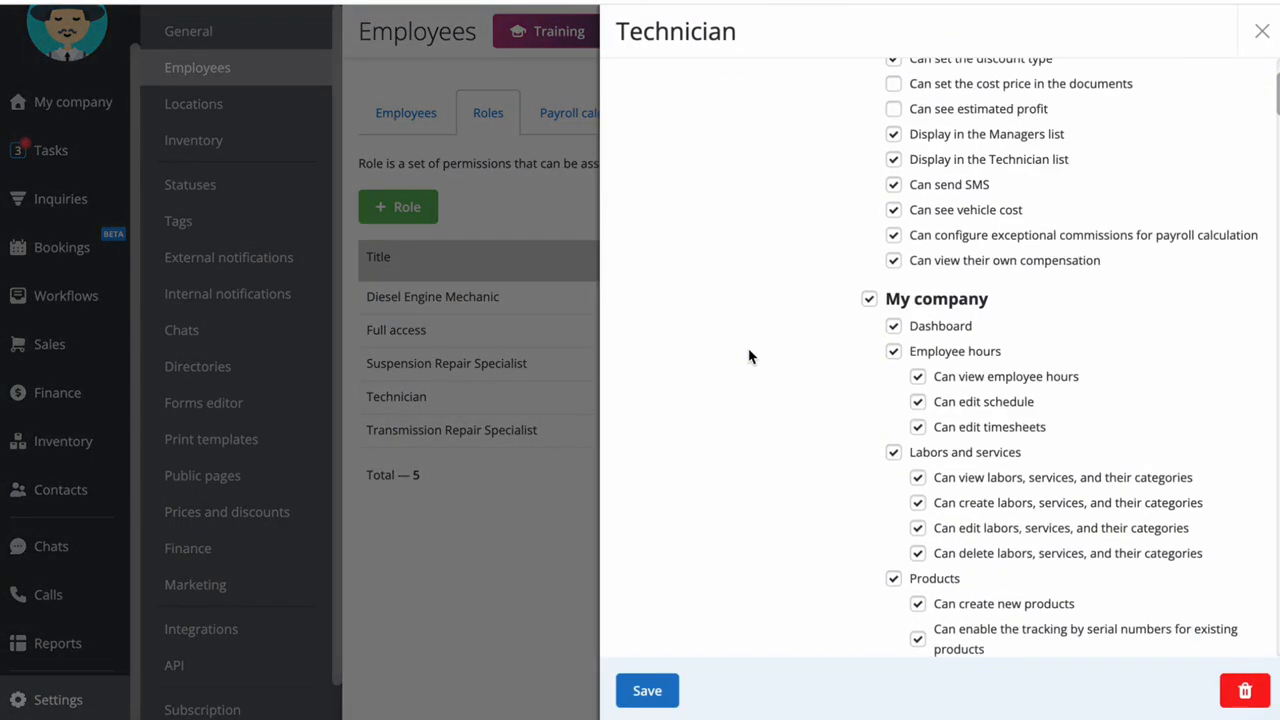
pyautogui.click(893, 370)
pyautogui.scroll(-7, 768, 418)
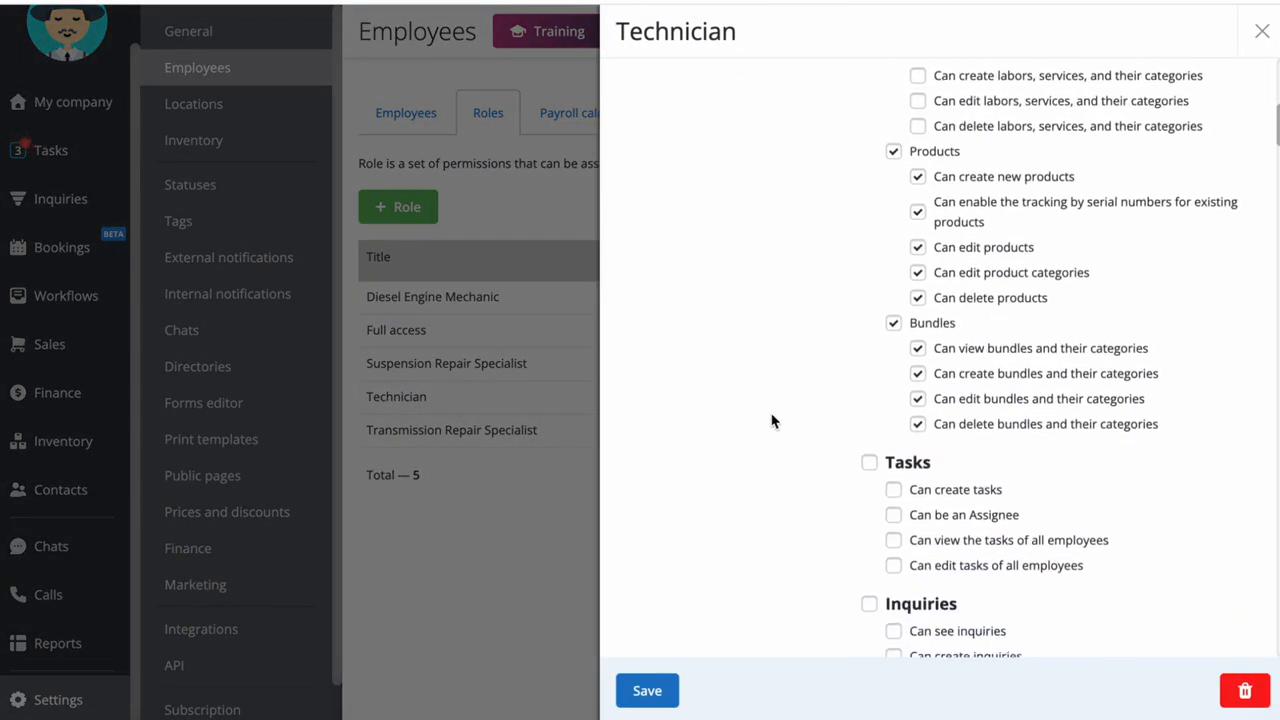
pyautogui.scroll(-2, 774, 418)
pyautogui.click(893, 314)
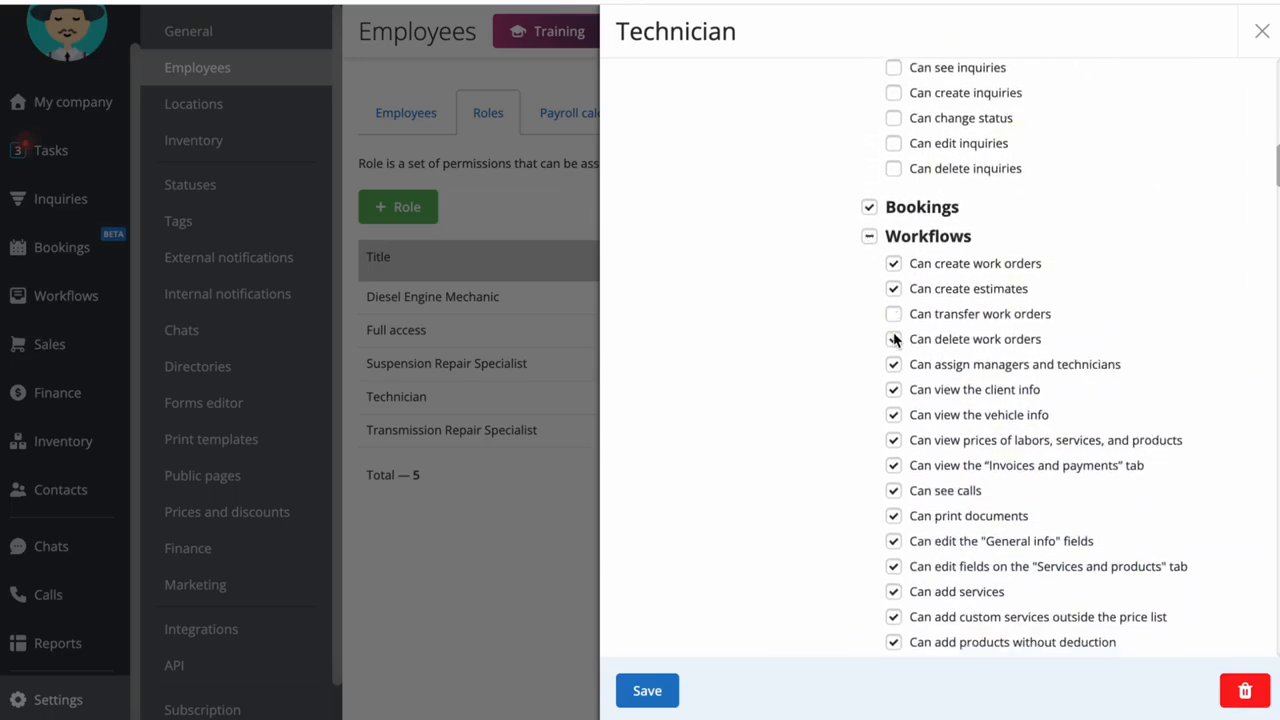
pyautogui.click(893, 339)
pyautogui.click(646, 691)
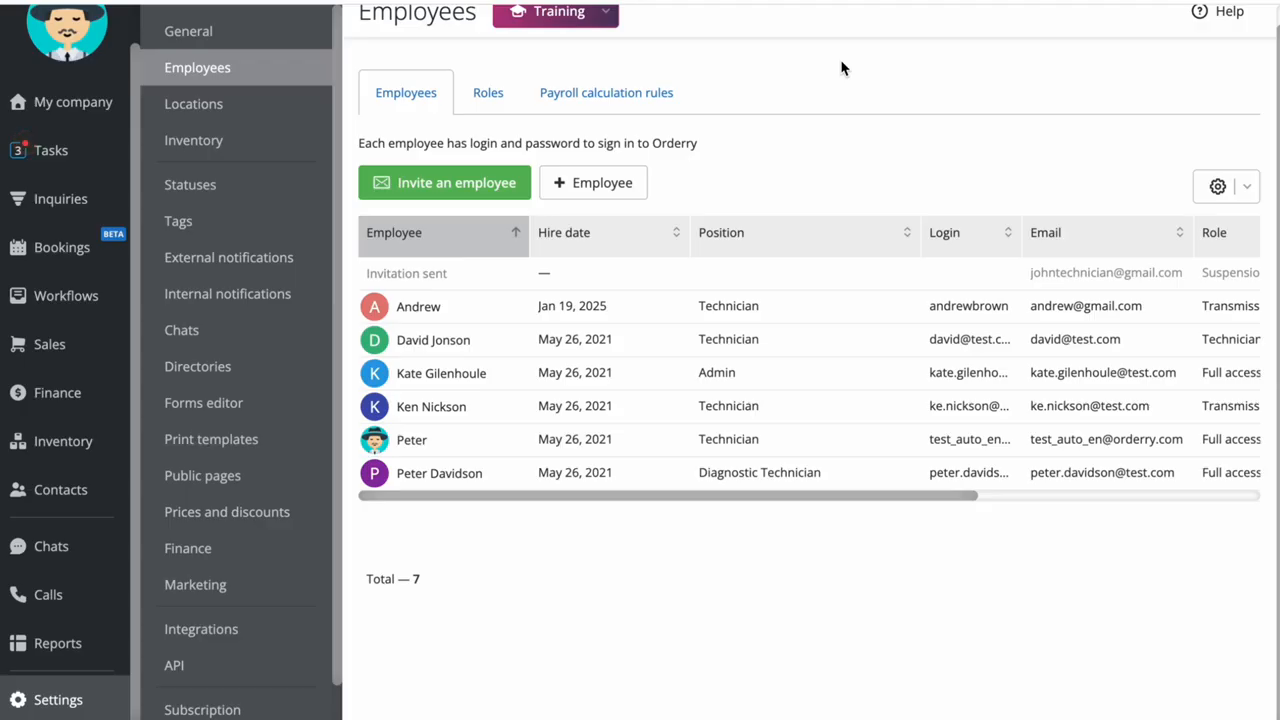
# Enable time tracking for the technician with the hat avatar, save the employee, and start the time tracker
pyautogui.click(486, 441)
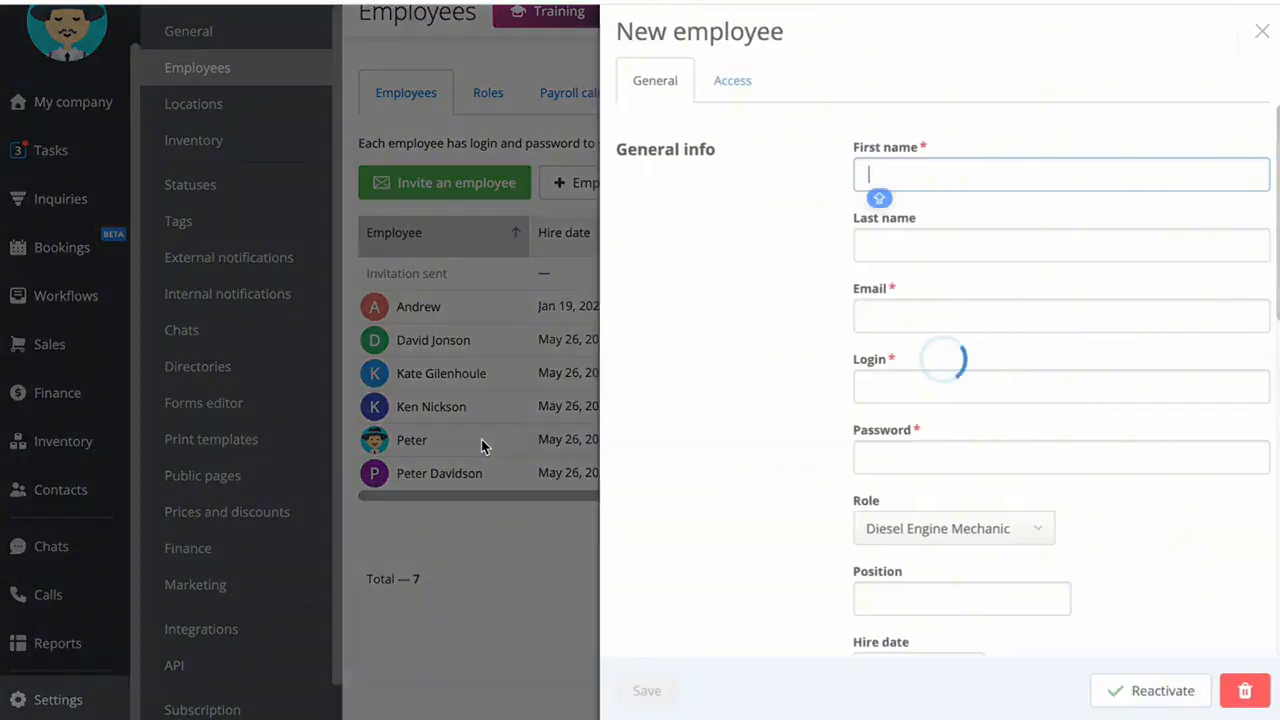
pyautogui.scroll(-8, 757, 368)
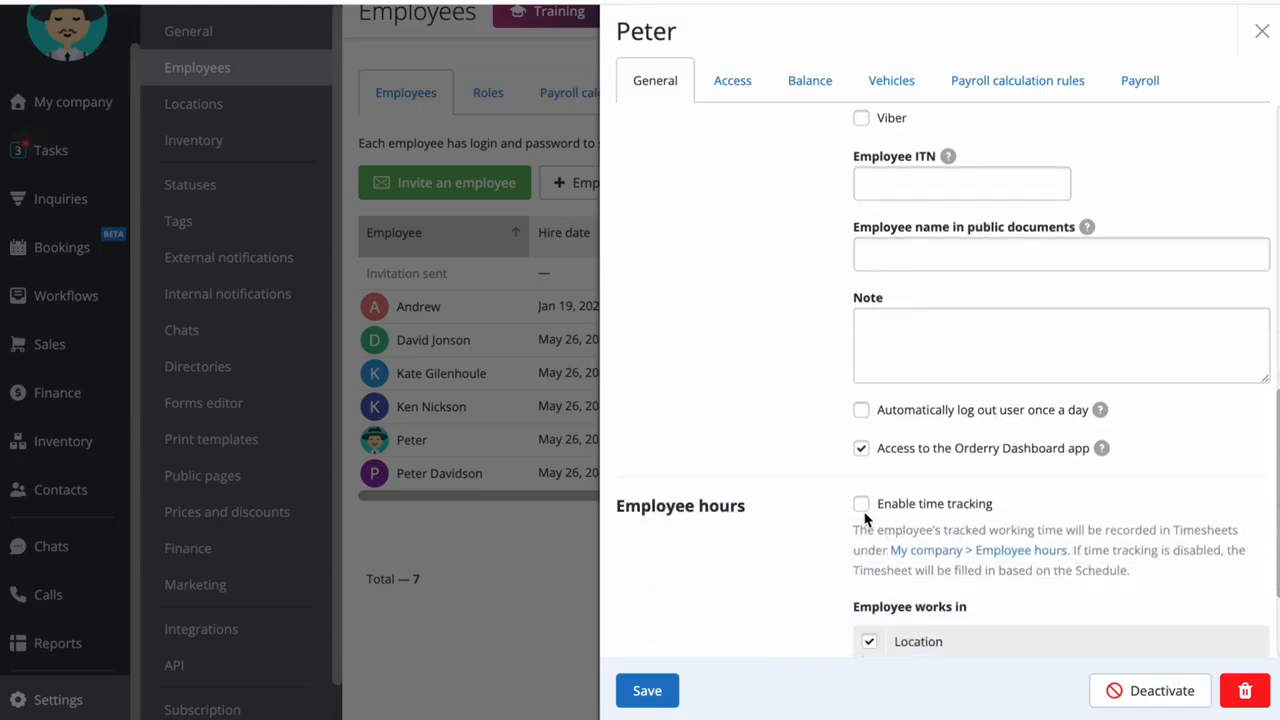
pyautogui.click(647, 690)
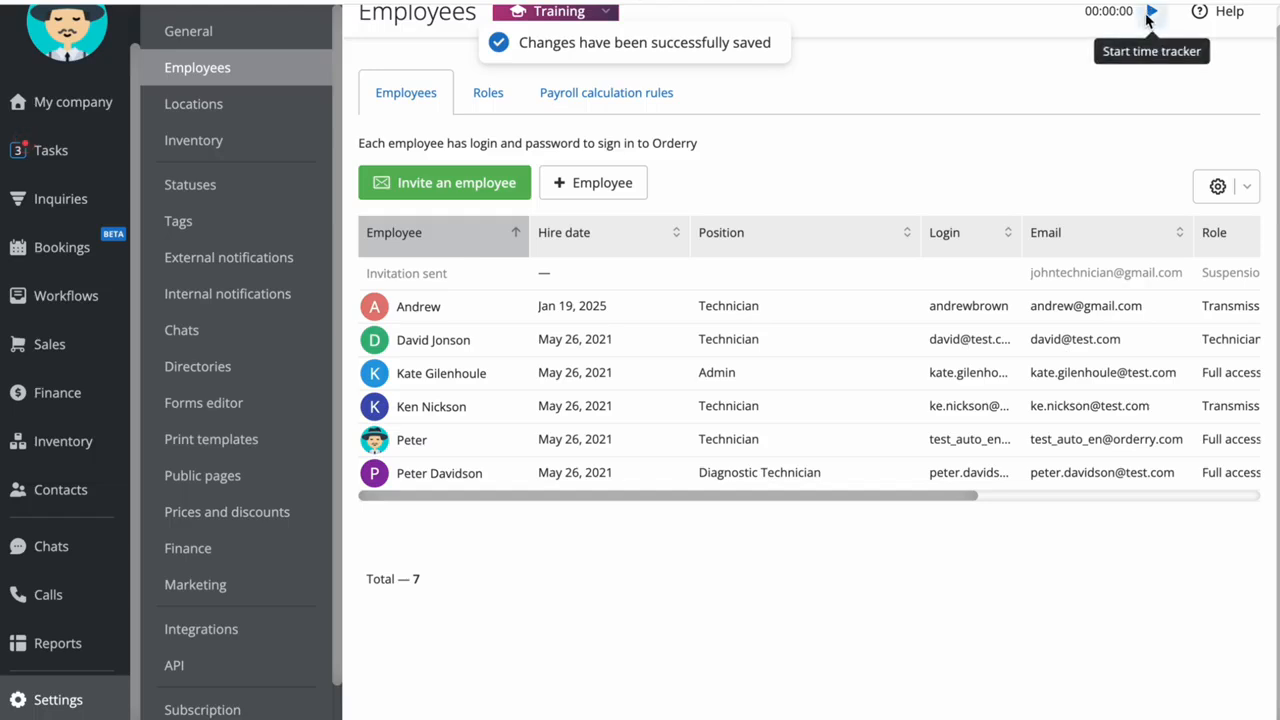
pyautogui.click(1151, 12)
pyautogui.click(1005, 56)
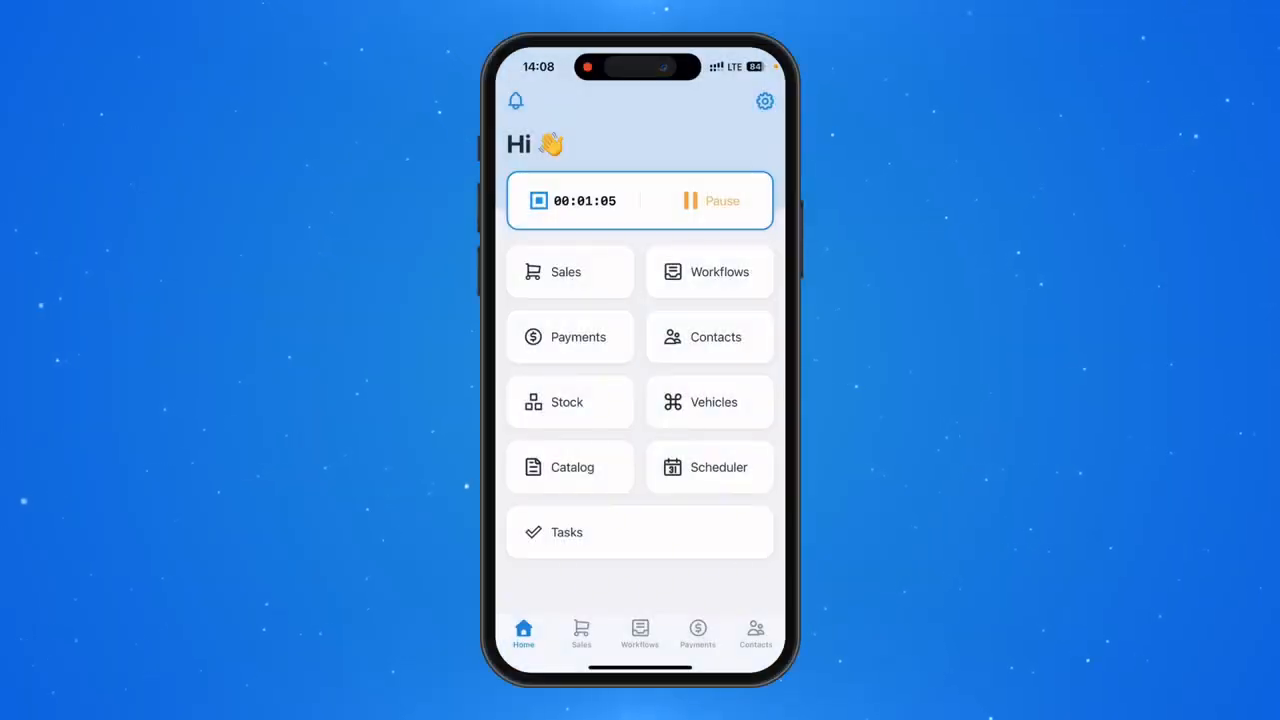
# Pause the time tracker in the Orderry mobile app and restart it for the Elite Auto Repair Services location
pyautogui.click(712, 201)
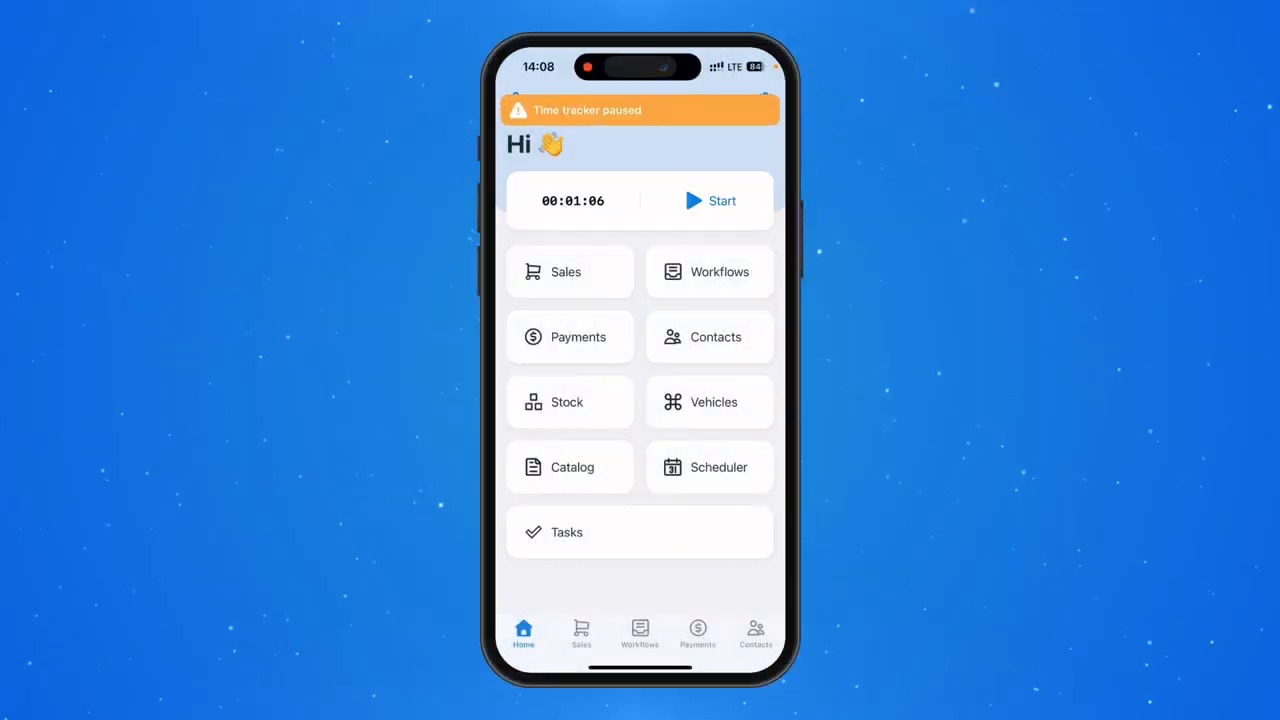
pyautogui.click(712, 201)
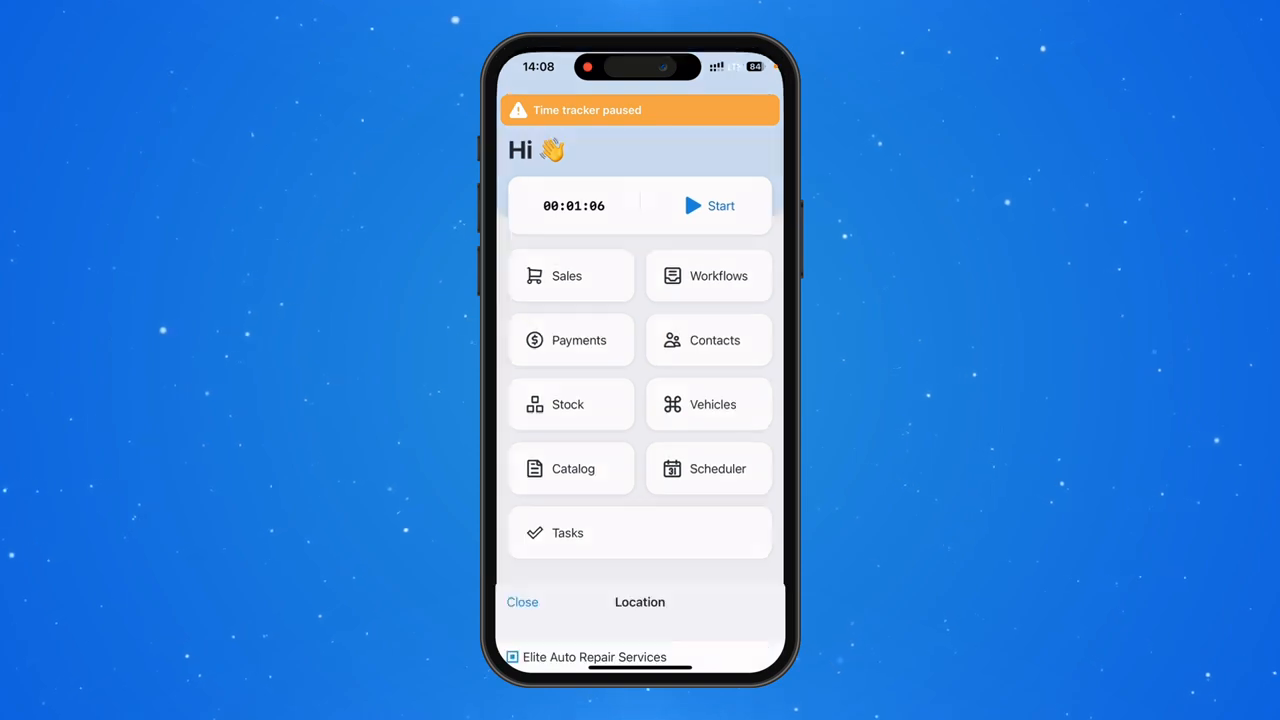
pyautogui.click(594, 171)
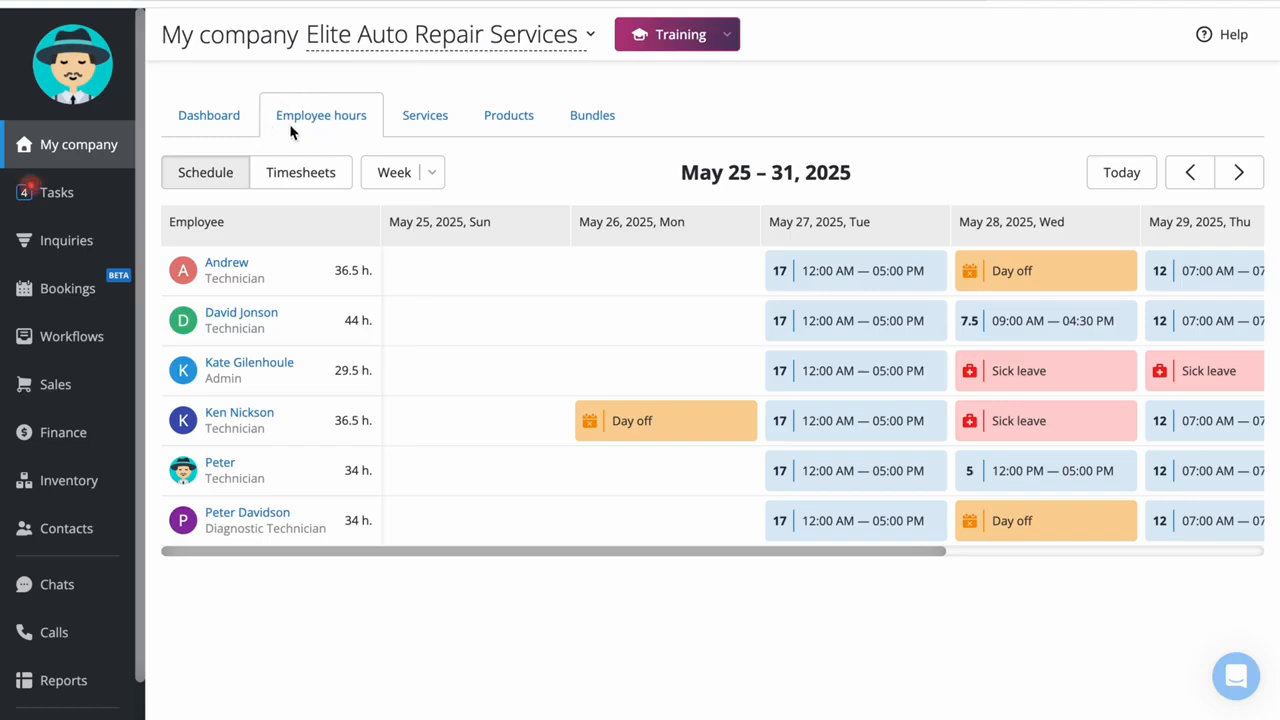
# Look through the employee schedule and timesheets for the week of May 25 – 31, 2025
pyautogui.hscroll(5, 480, 322)
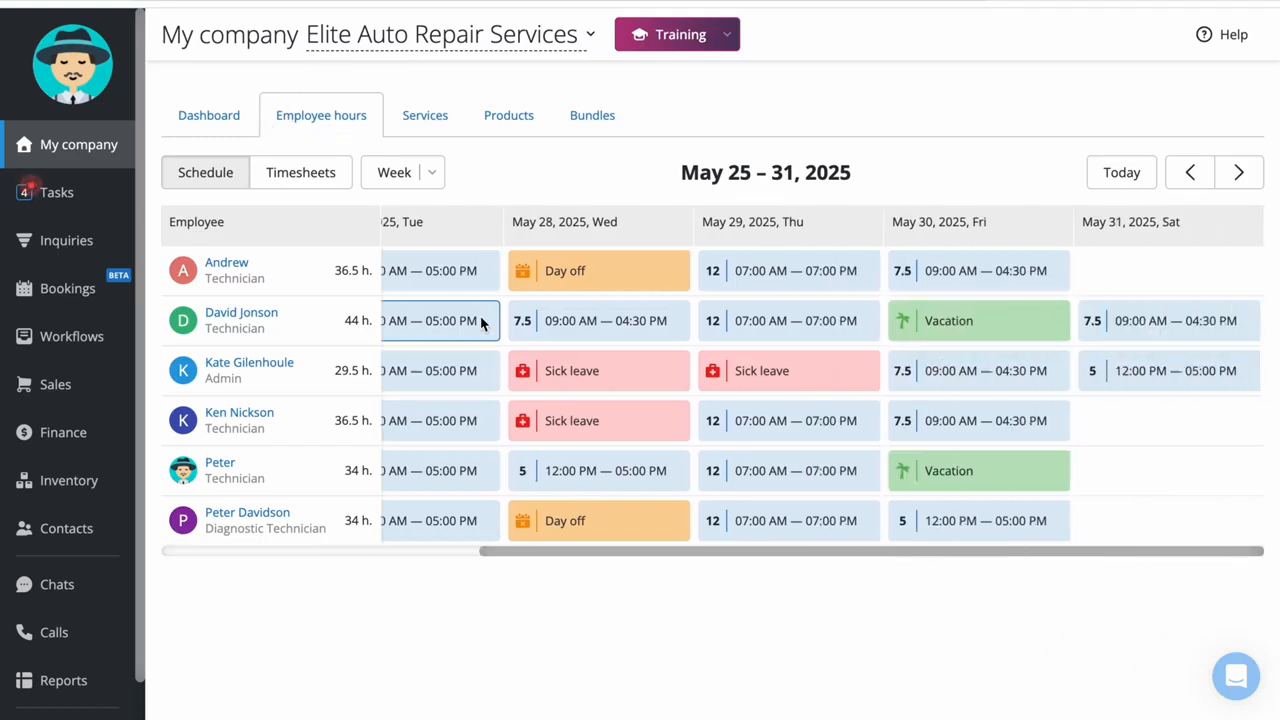
pyautogui.hscroll(-5, 483, 322)
pyautogui.click(309, 175)
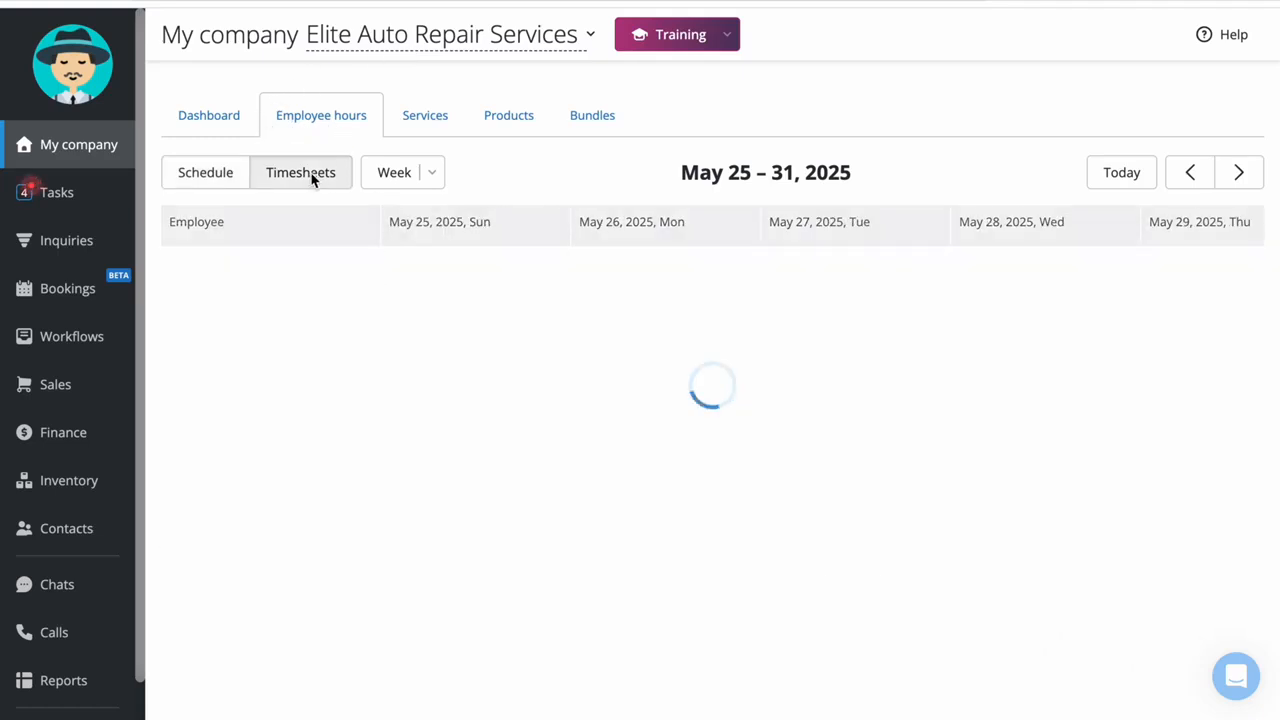
pyautogui.hscroll(5, 634, 370)
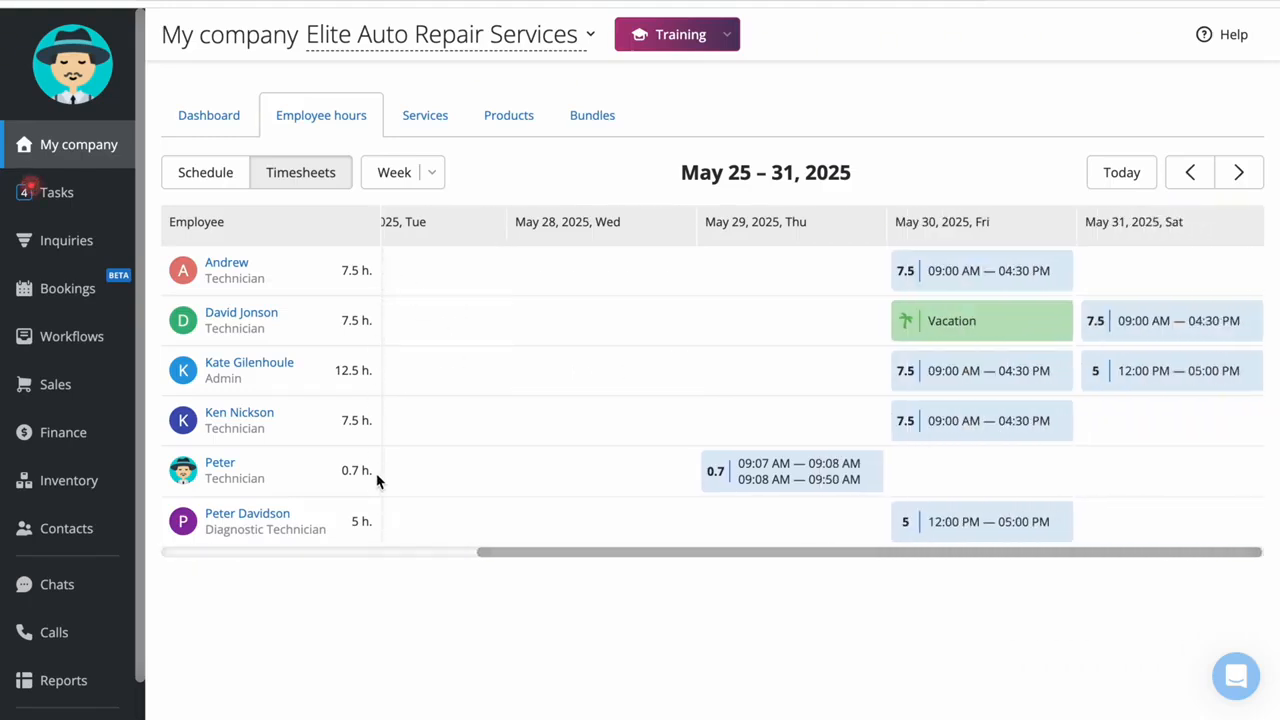
pyautogui.click(205, 178)
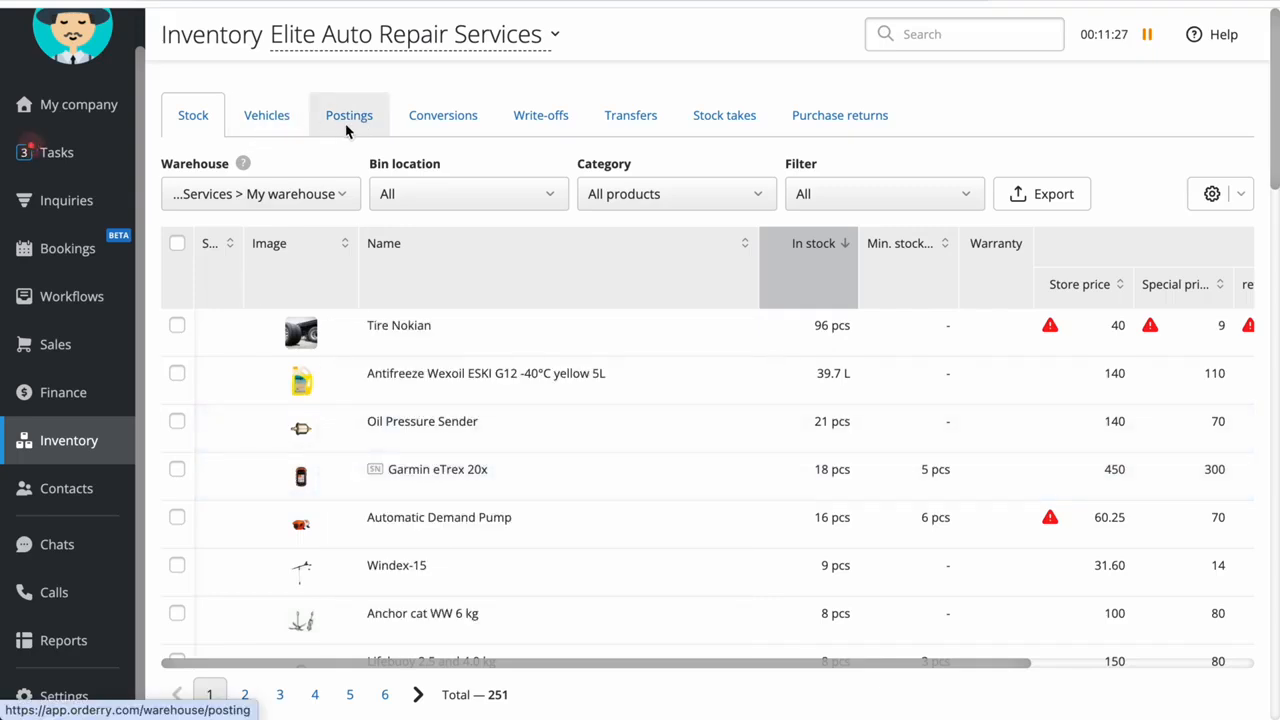
# Start a new inventory posting with Internal supplier as the supplier and My warehouse as the warehouse
pyautogui.click(347, 128)
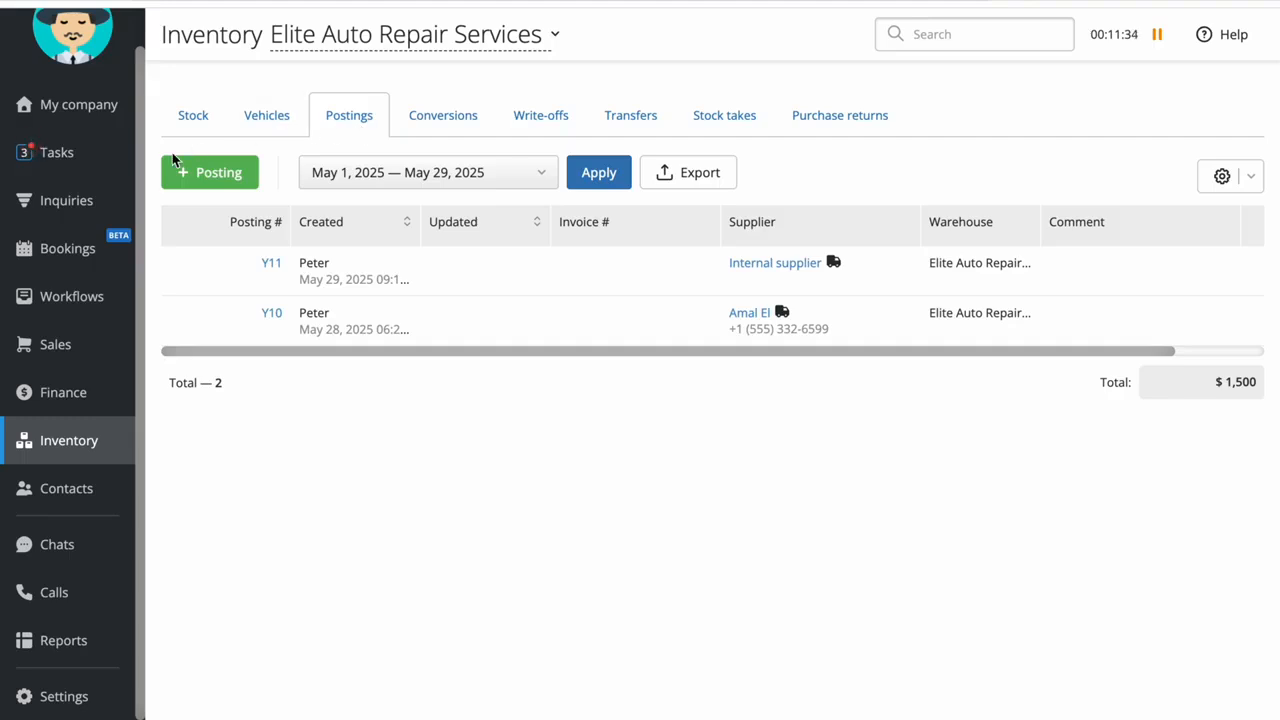
pyautogui.click(228, 175)
pyautogui.click(691, 114)
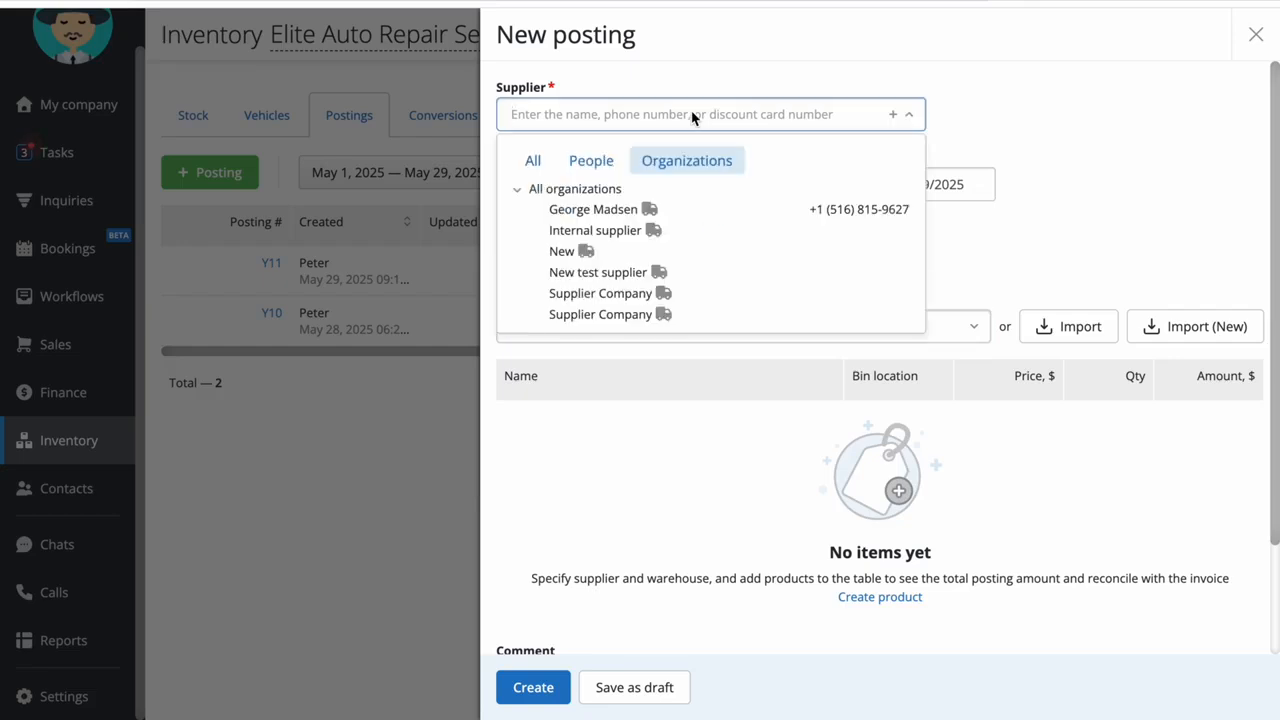
pyautogui.click(640, 220)
pyautogui.click(812, 374)
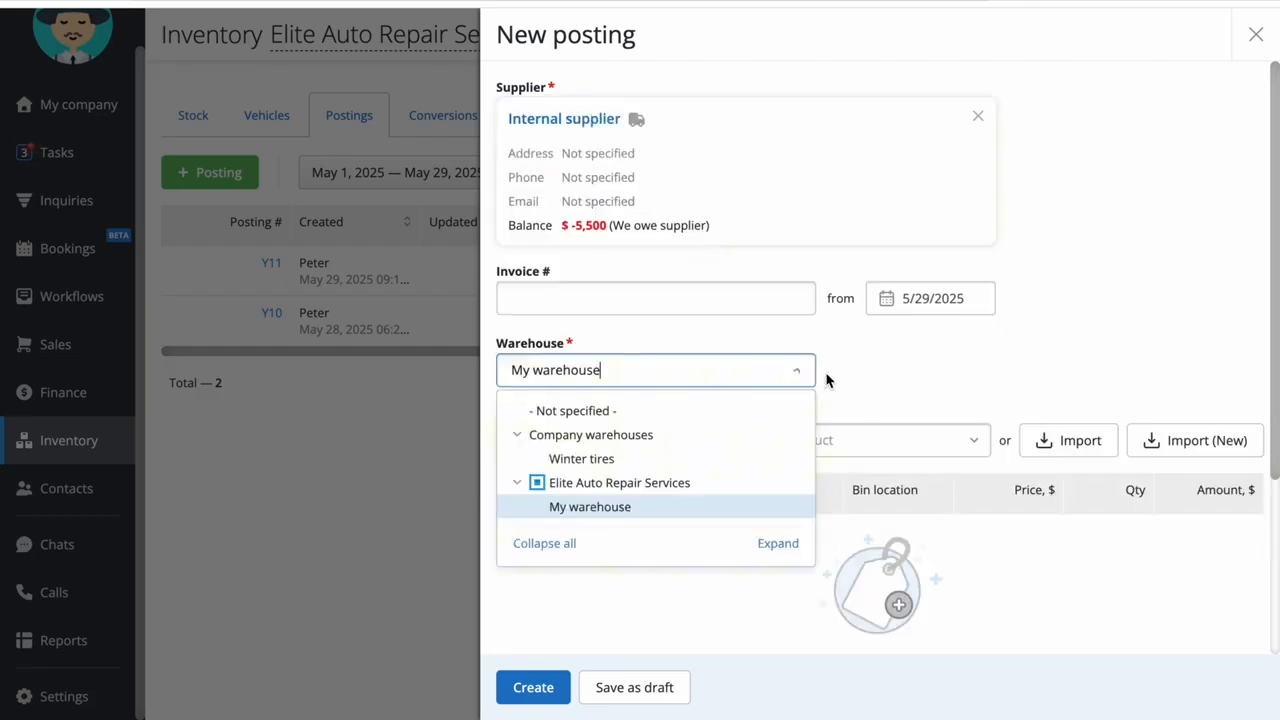
pyautogui.click(974, 354)
# Start a new product named Front Brake Pad Set in the RV Repair category and upload images-1.jpg as its picture
pyautogui.click(660, 439)
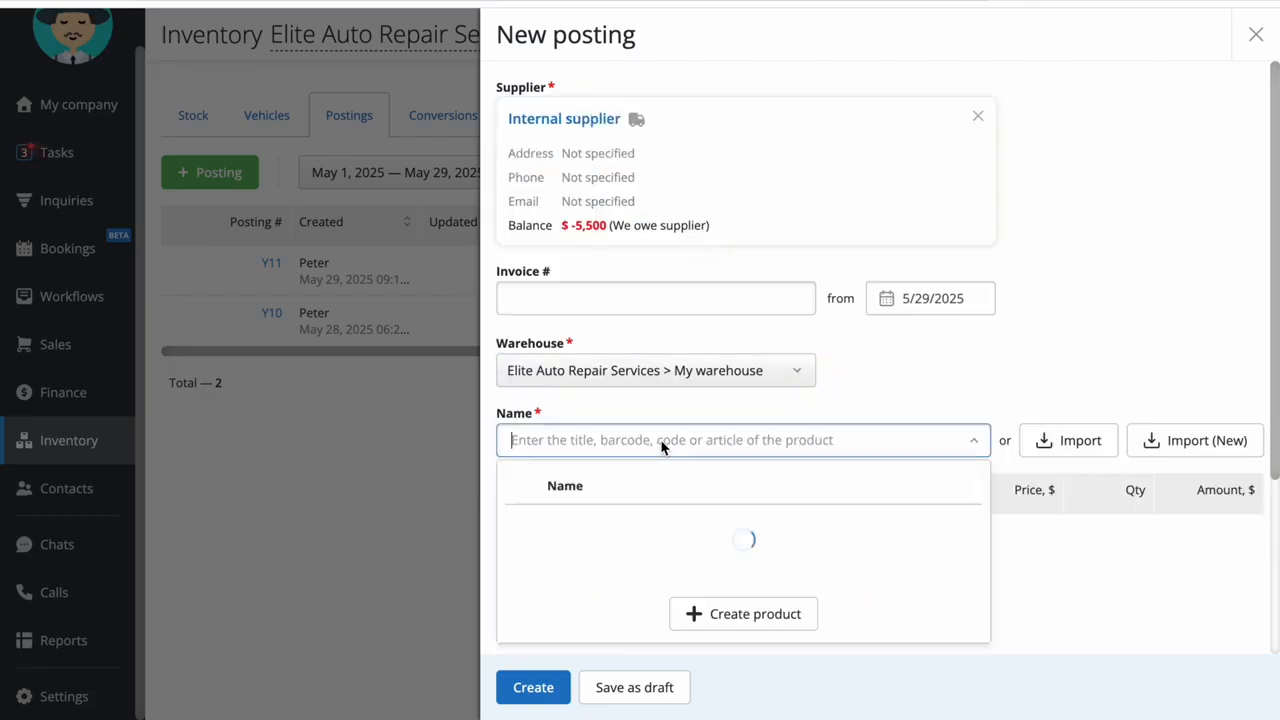
pyautogui.write('Front Brake Pad Set')
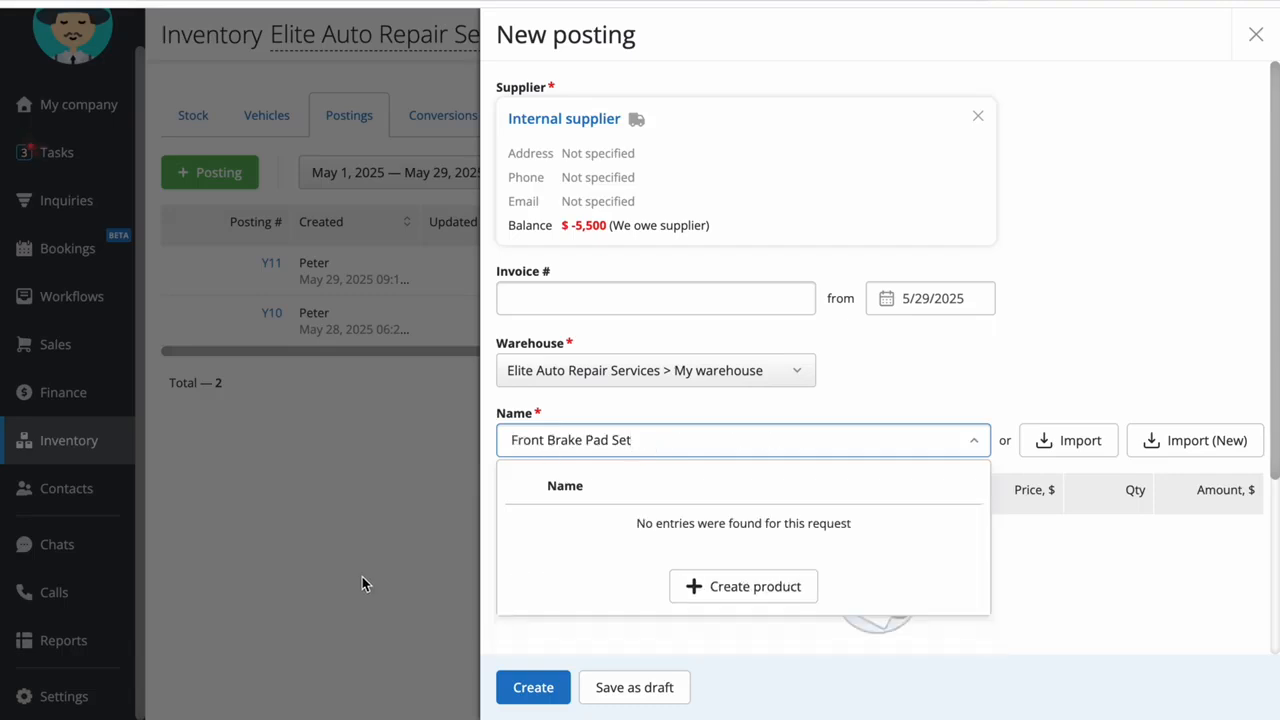
pyautogui.click(756, 587)
pyautogui.click(971, 116)
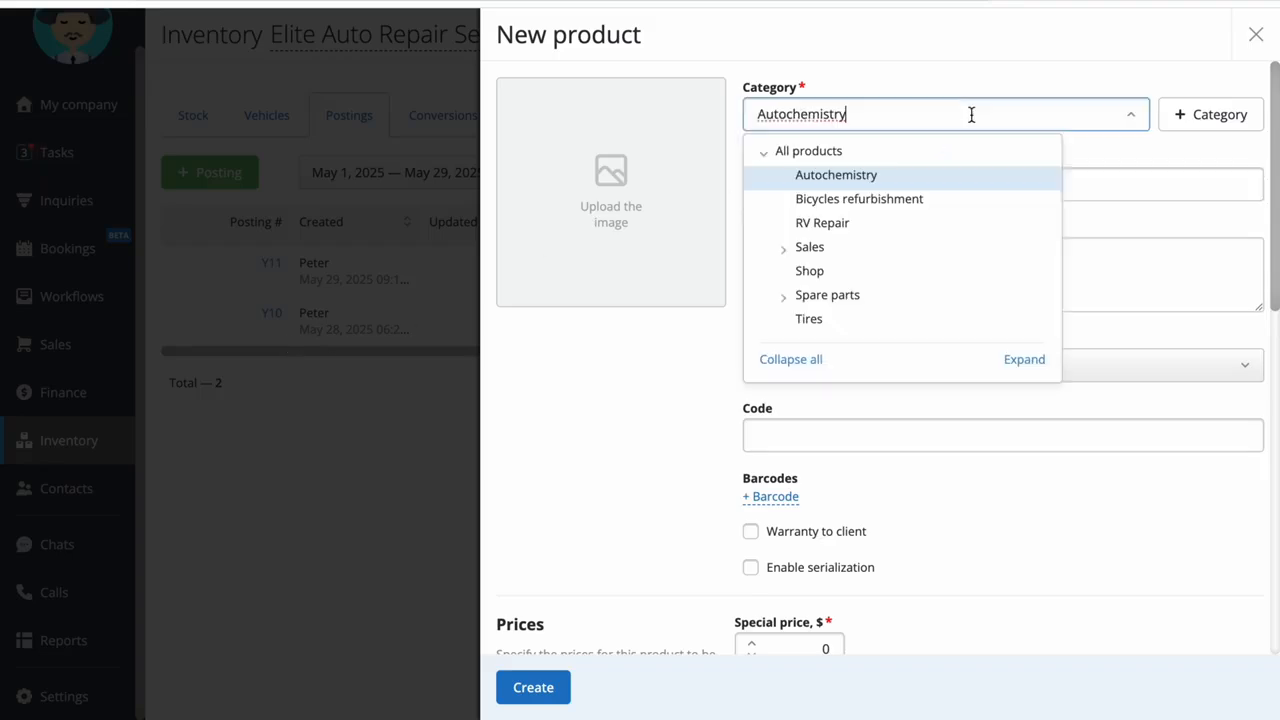
pyautogui.click(953, 228)
pyautogui.click(940, 291)
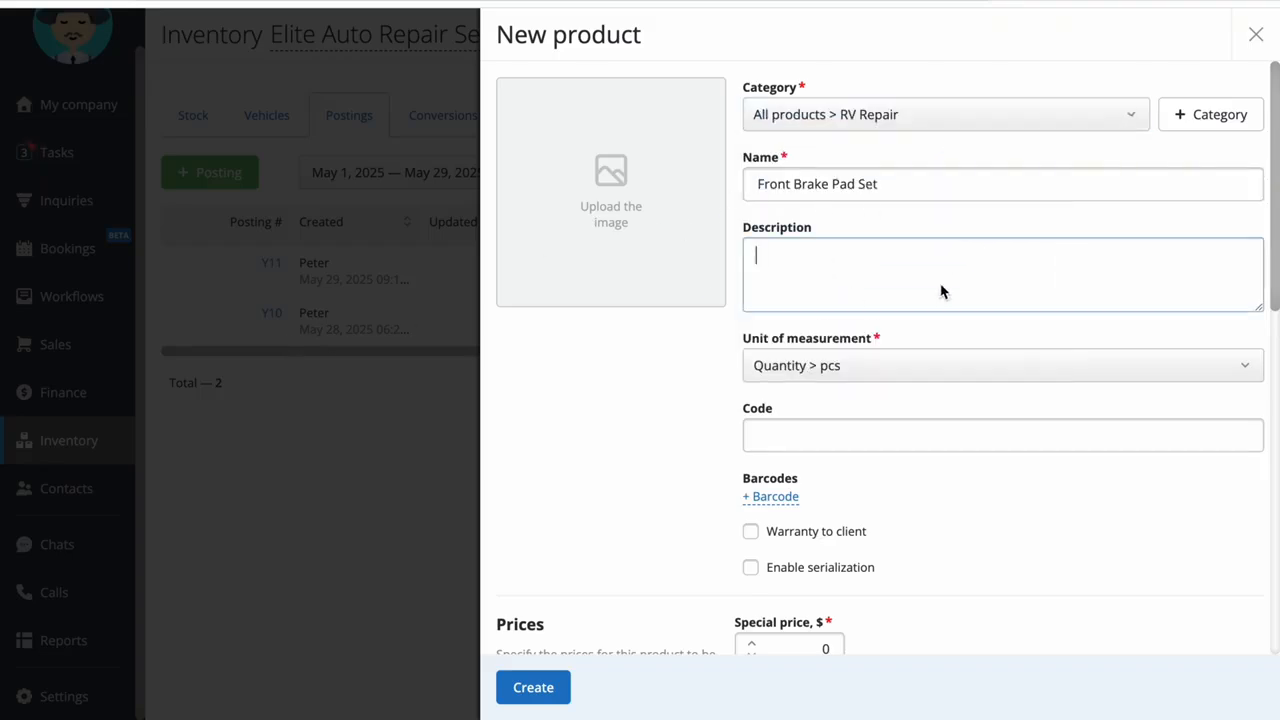
pyautogui.click(591, 237)
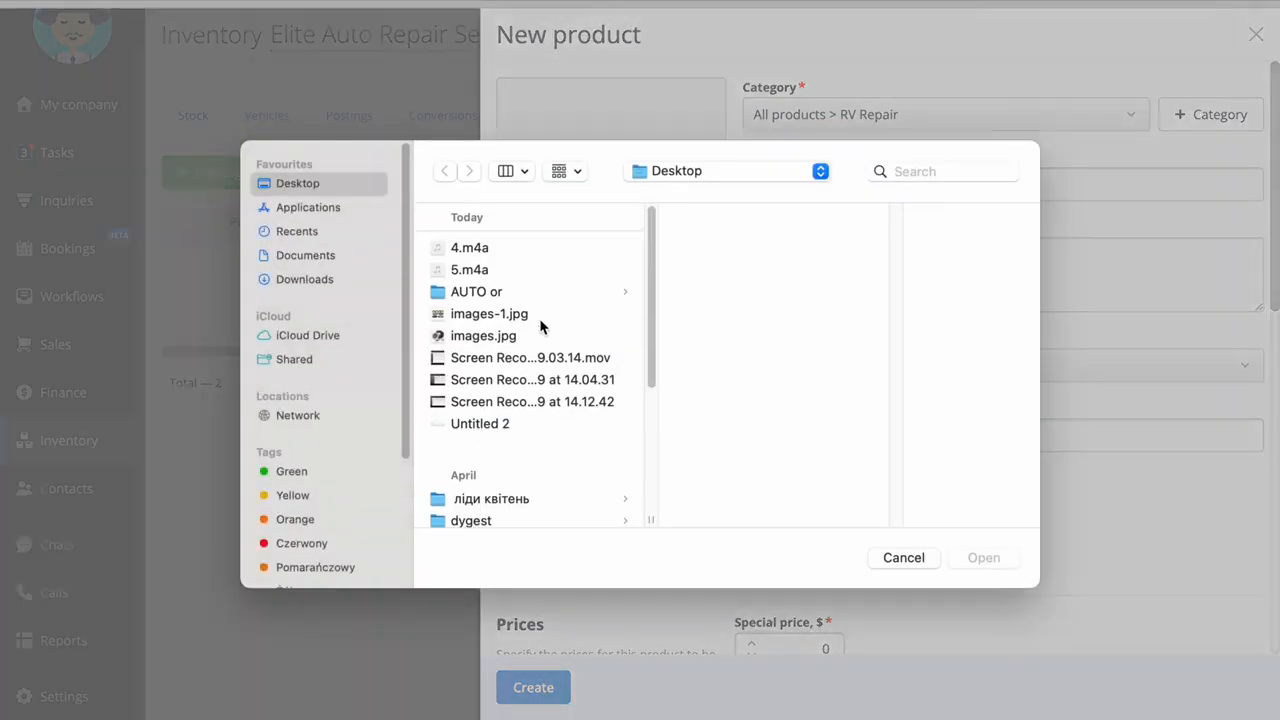
pyautogui.doubleClick(540, 319)
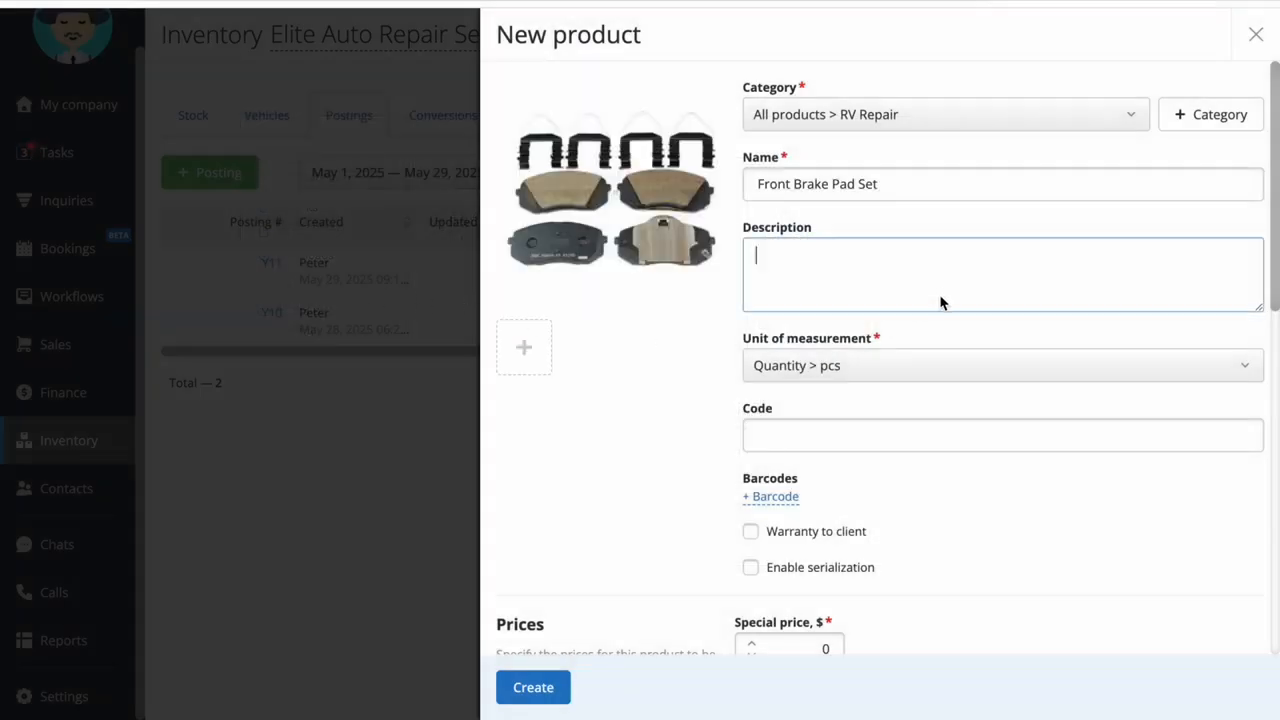
# Generate an EAN-13 barcode for the Front Brake Pad Set and create the product
pyautogui.click(975, 441)
pyautogui.click(775, 497)
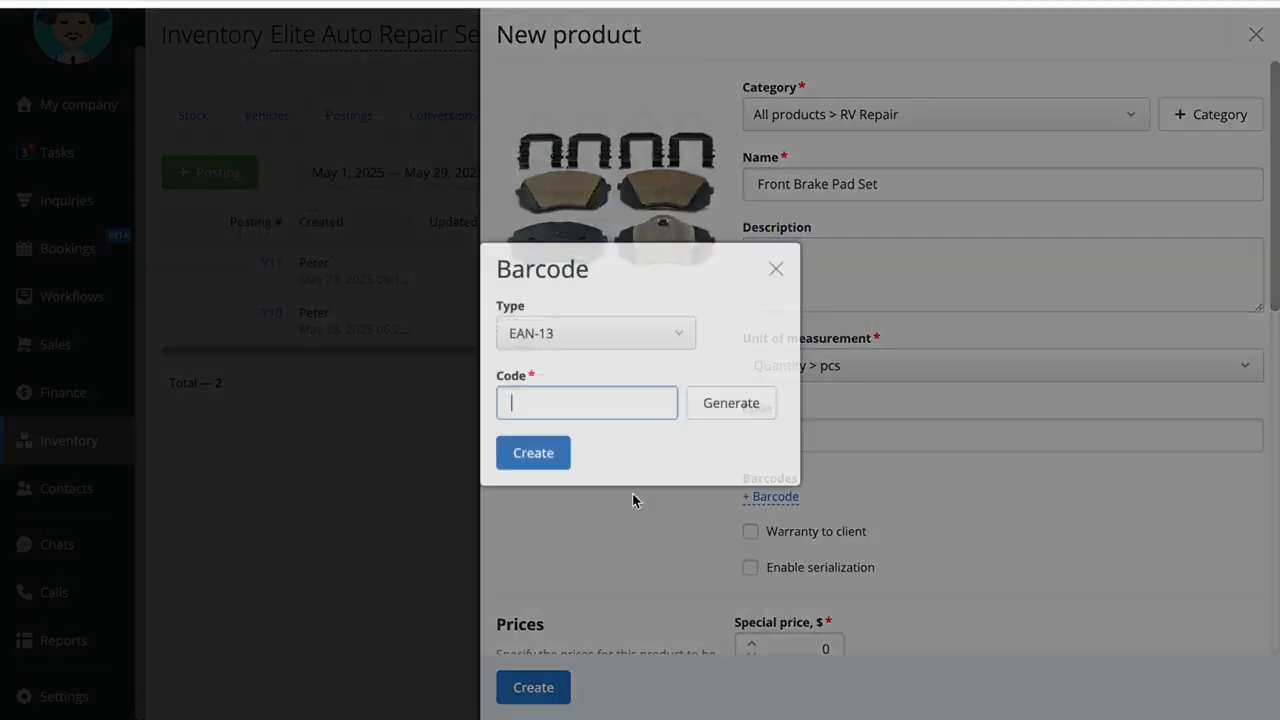
pyautogui.click(540, 443)
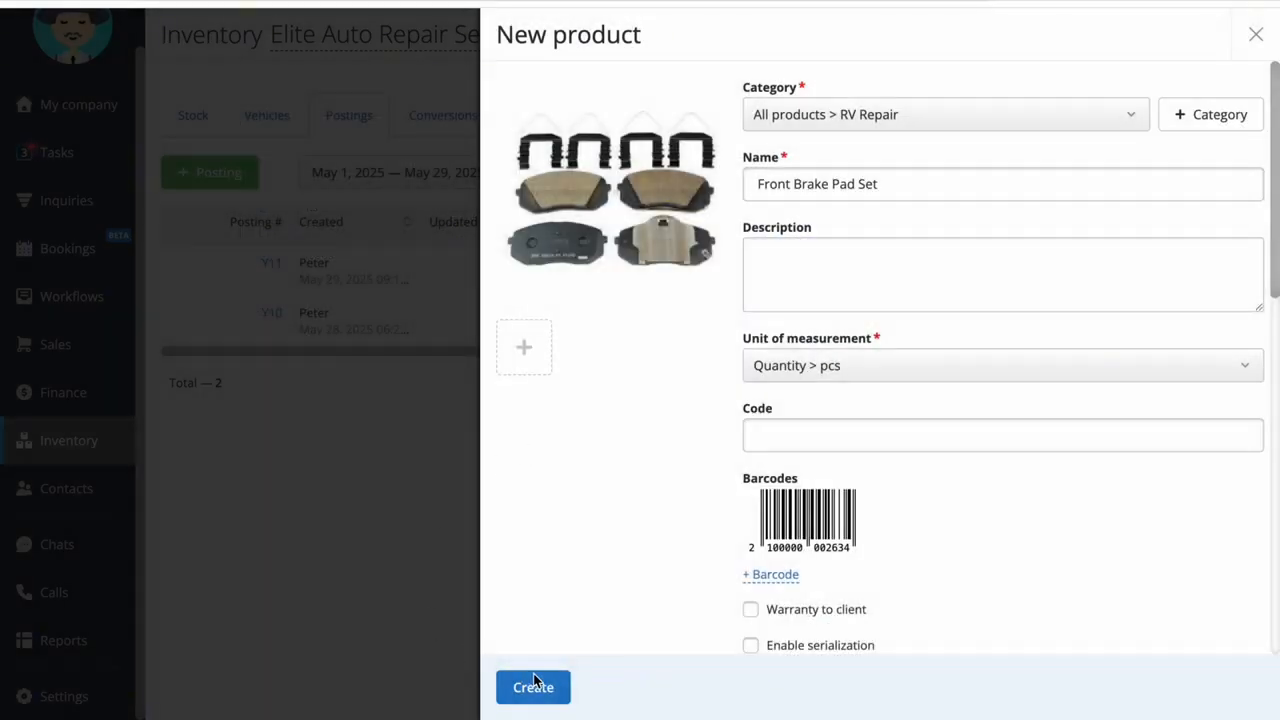
pyautogui.click(536, 683)
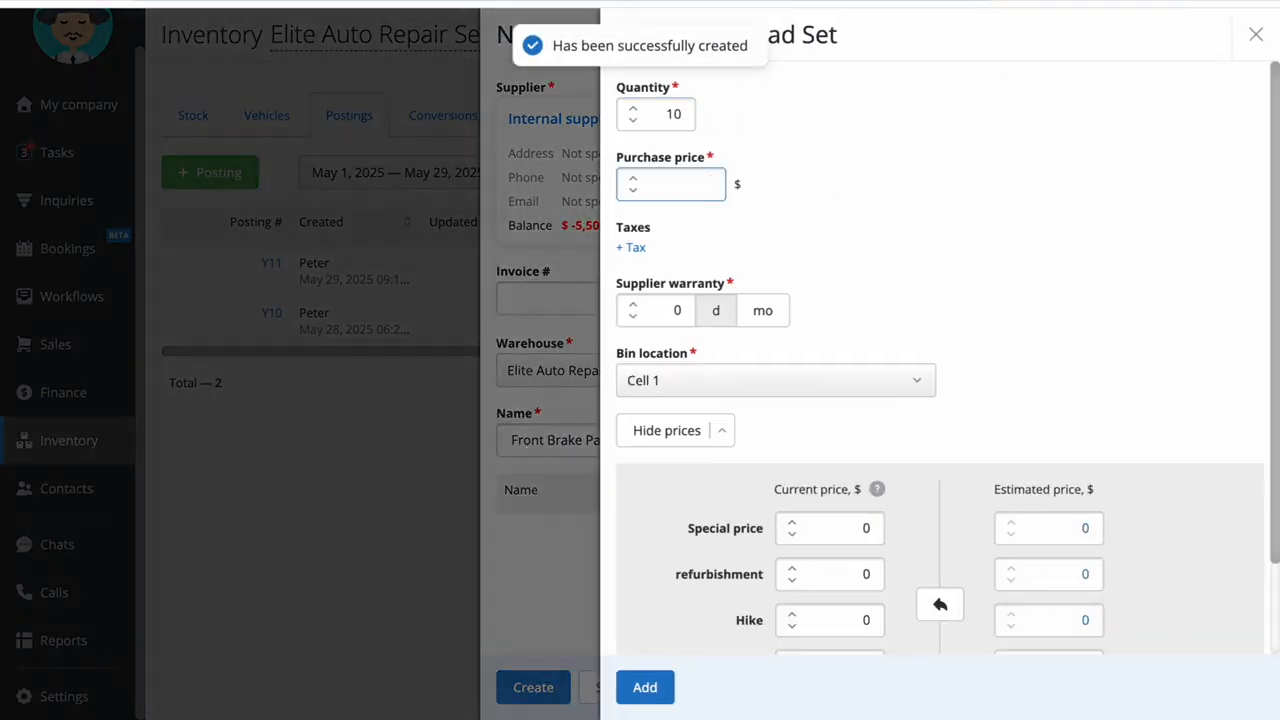
# Set the brake pad set's quantity to 10 and purchase price to $35, and apply the estimated prices as current prices
pyautogui.write('35')
pyautogui.scroll(-1, 1065, 393)
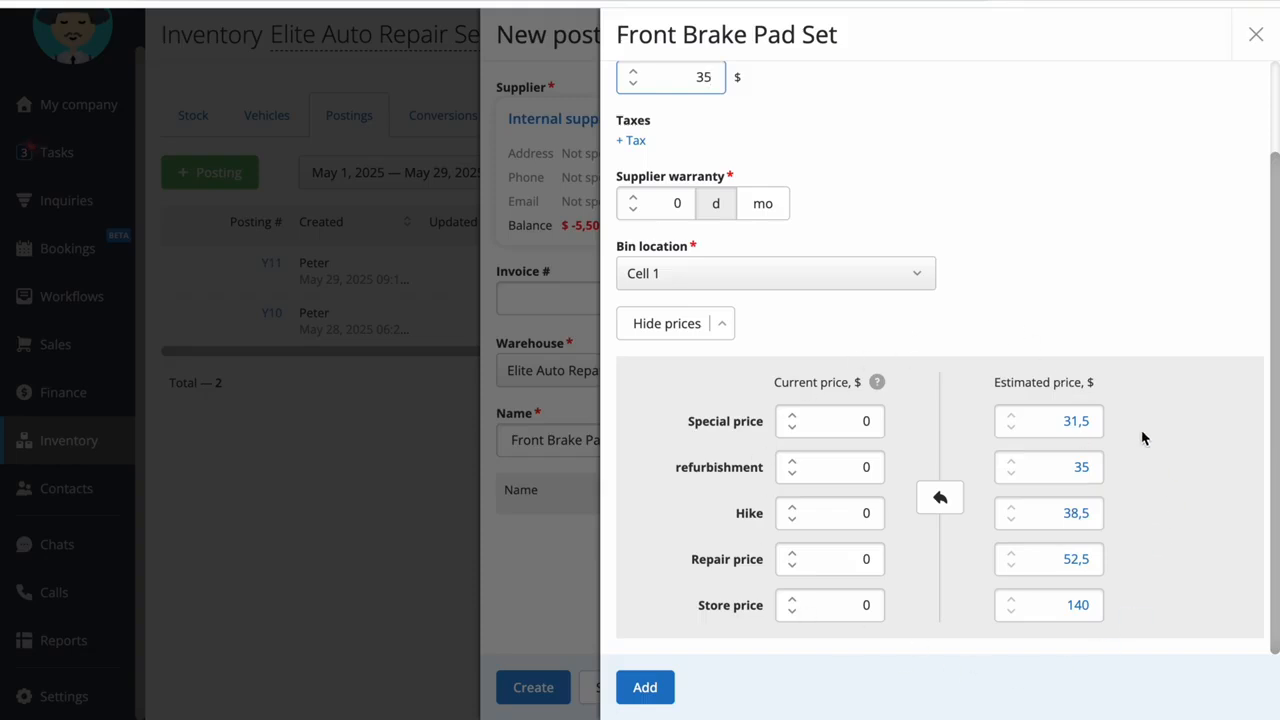
pyautogui.click(940, 499)
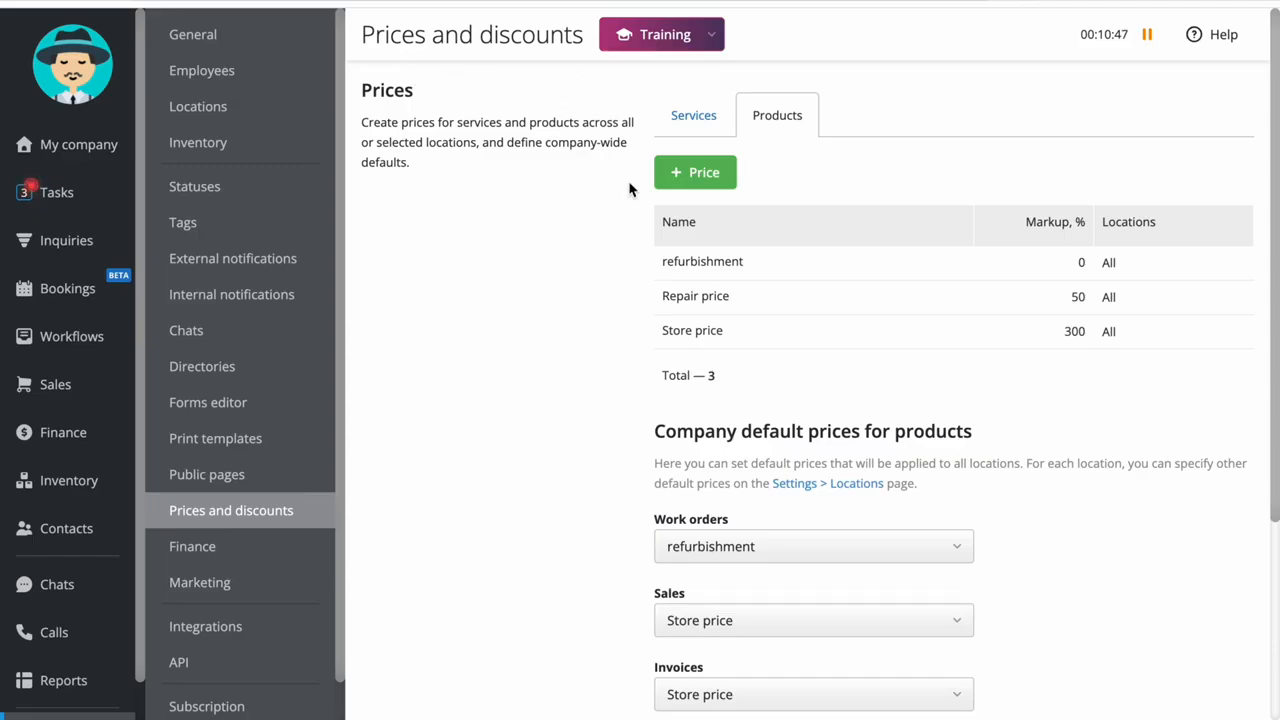
# Check the new product price form in the Prices and discounts settings, and add the brake pad set to the posting
pyautogui.click(692, 176)
pyautogui.click(565, 221)
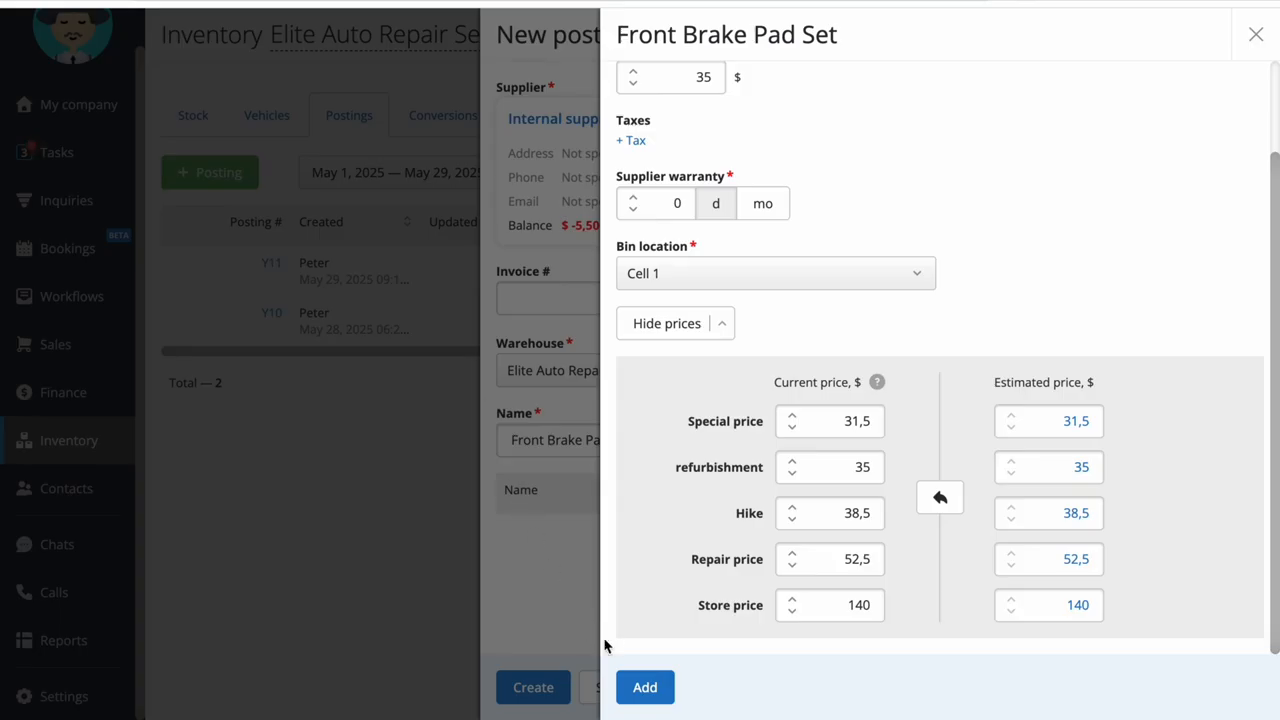
pyautogui.click(645, 686)
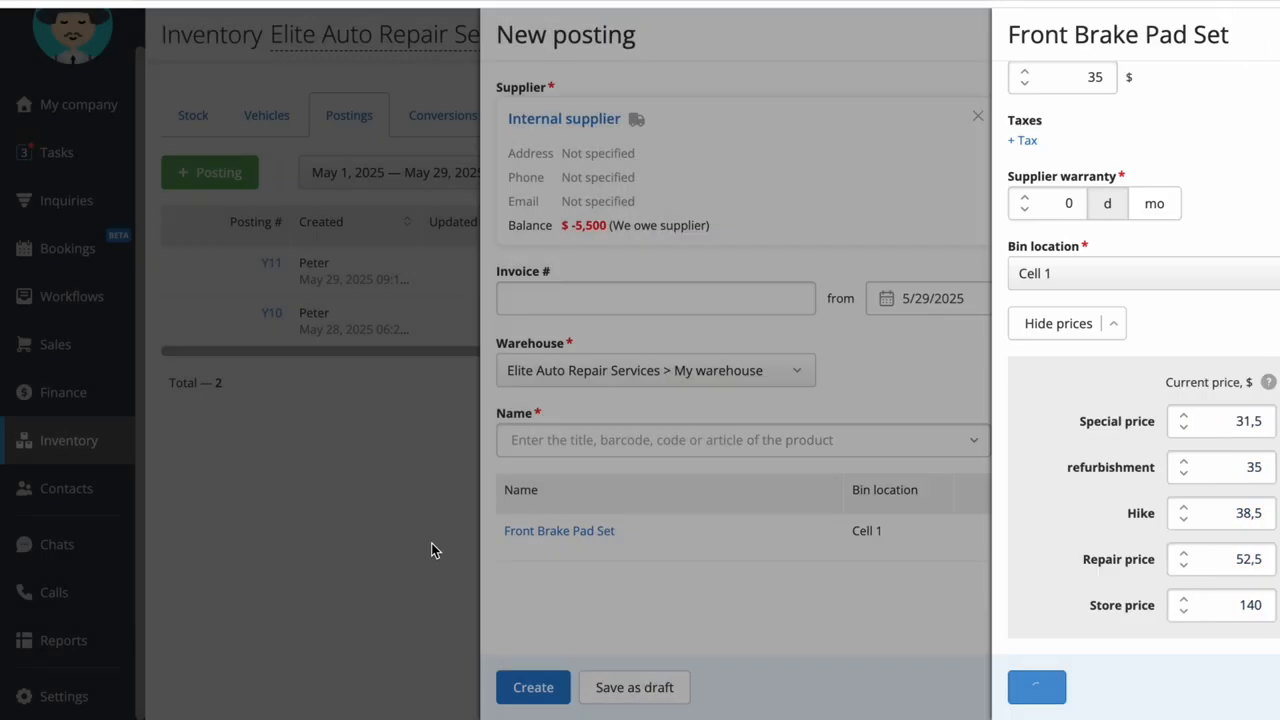
# Add the Clutch Kit to the posting with a quantity of 15 and a purchase price of $45
pyautogui.click(546, 450)
pyautogui.write('c')
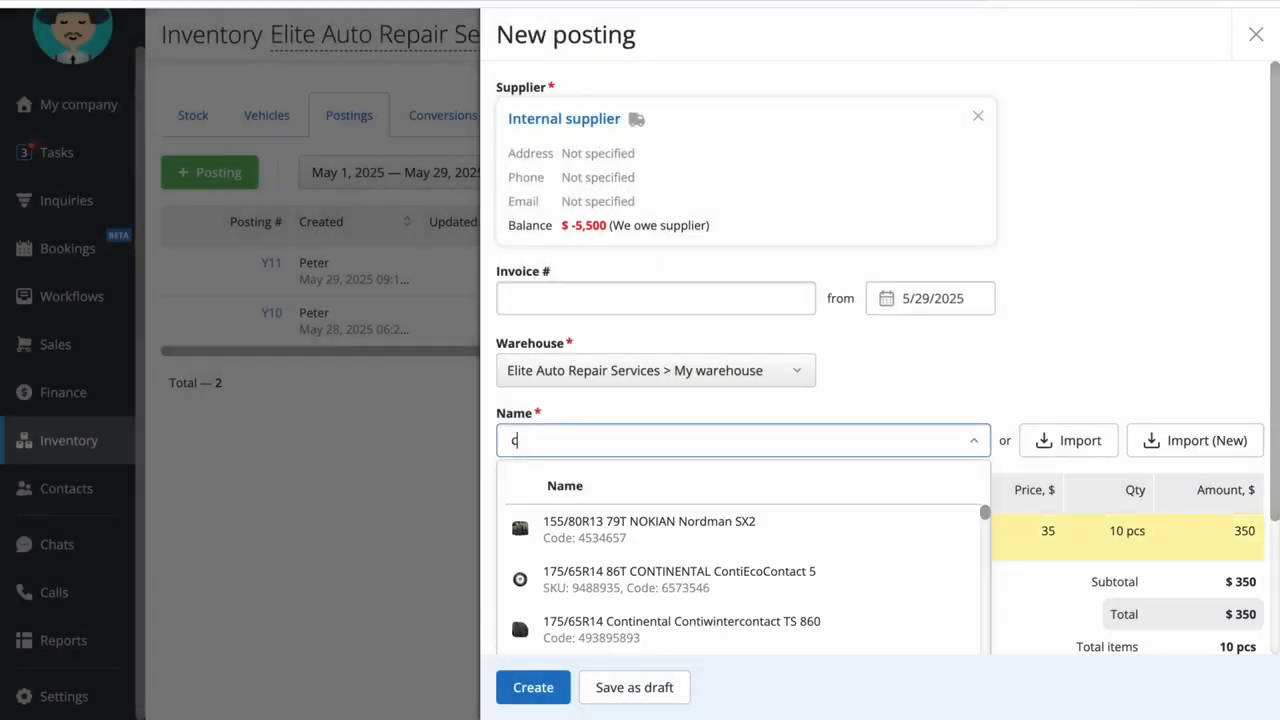
pyautogui.write('lutch')
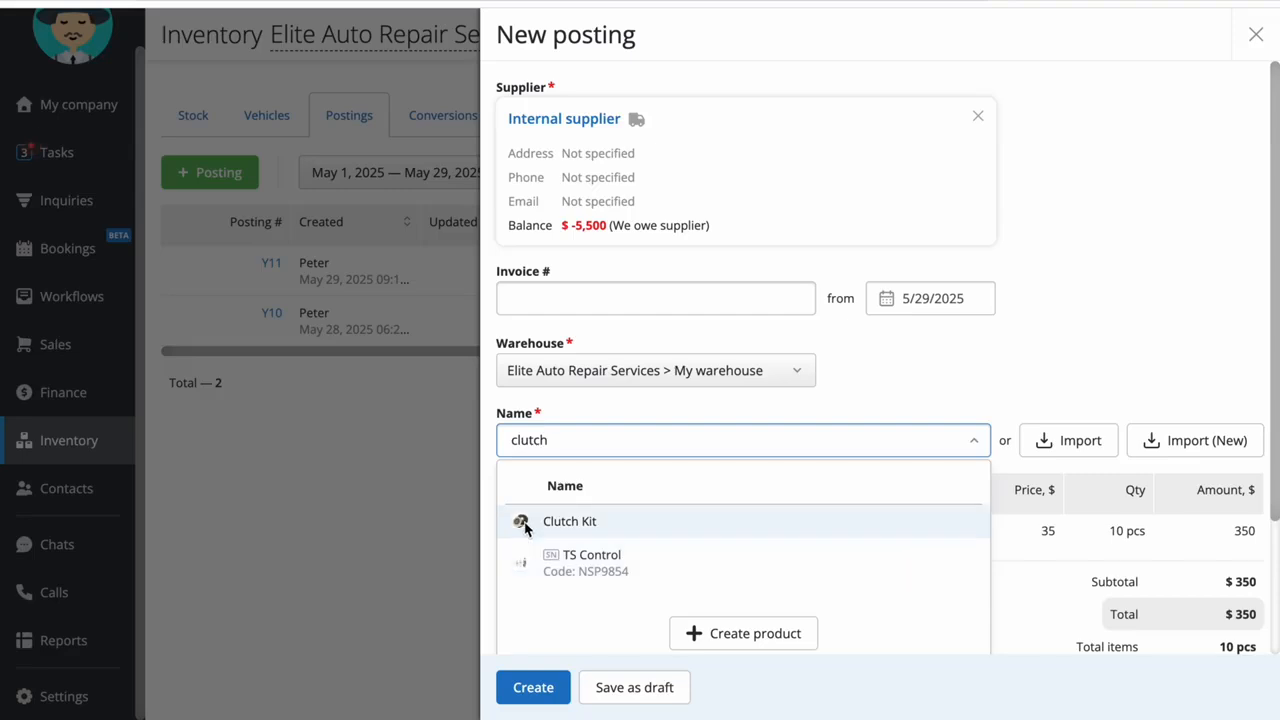
pyautogui.click(729, 530)
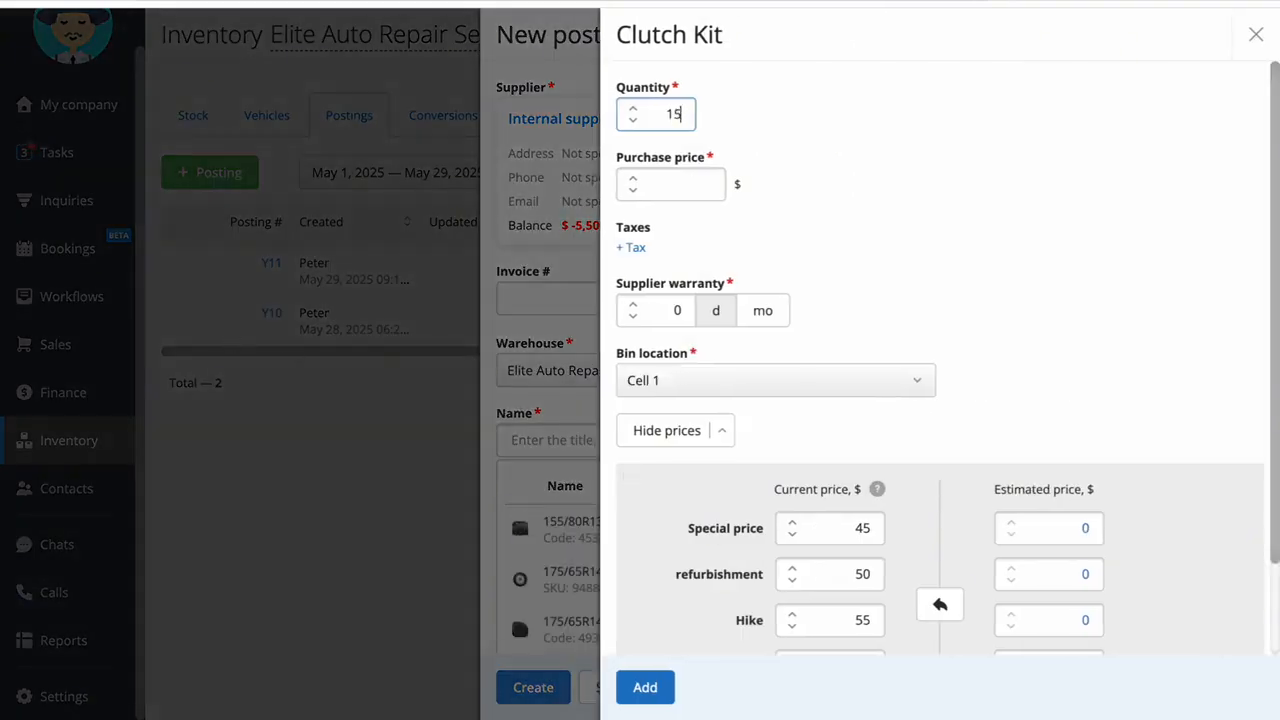
pyautogui.click(710, 184)
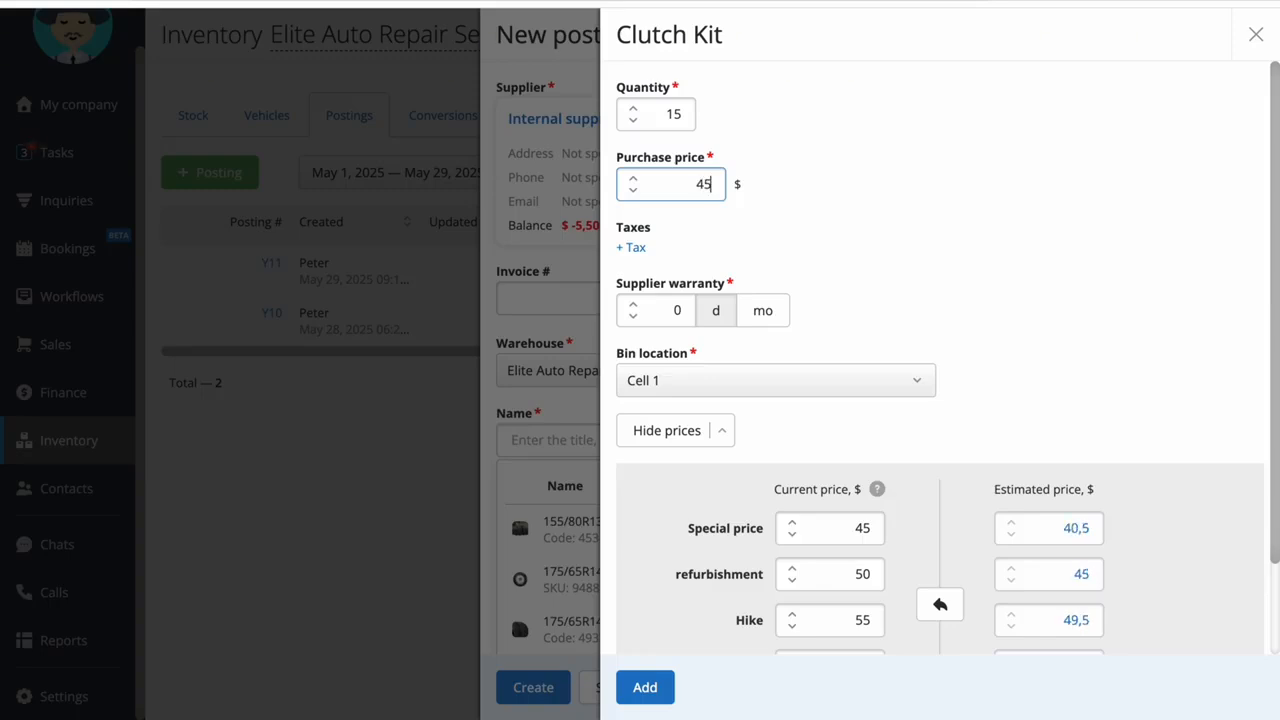
pyautogui.click(643, 684)
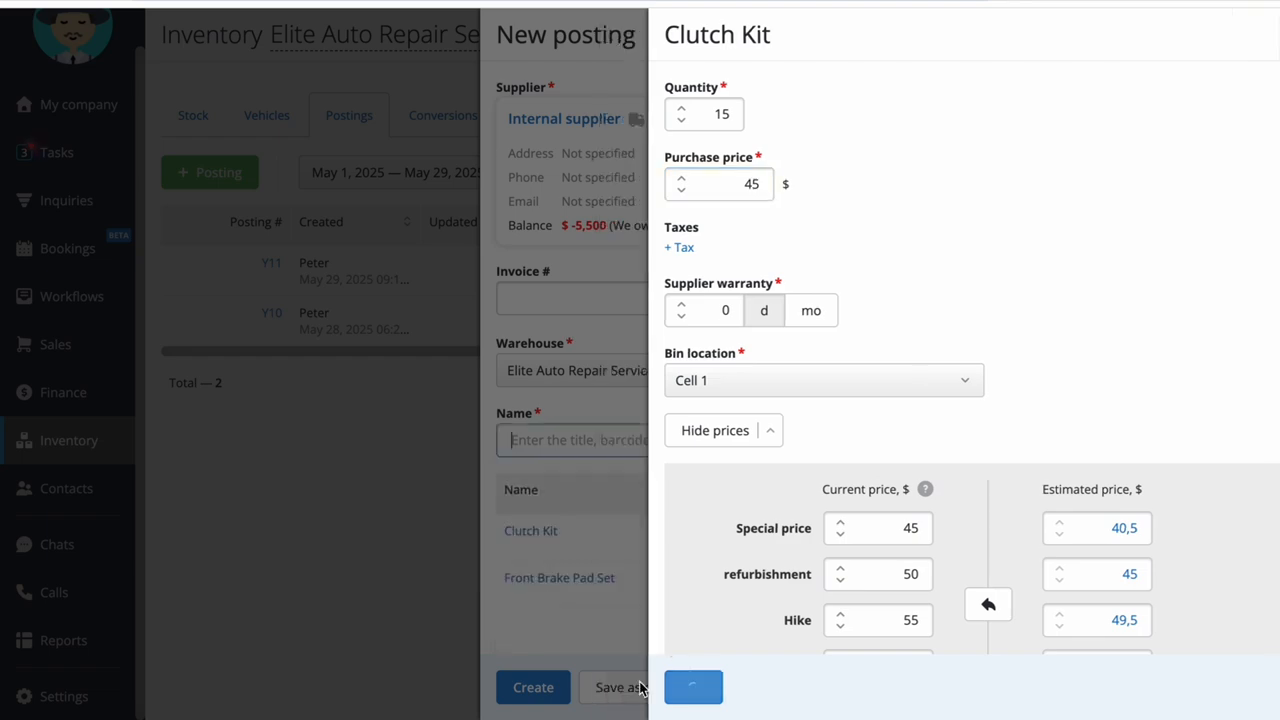
# Create the posting with Pay from cashbox enabled and record its expense with the Due to balance payment method
pyautogui.scroll(-3, 549, 590)
pyautogui.click(508, 627)
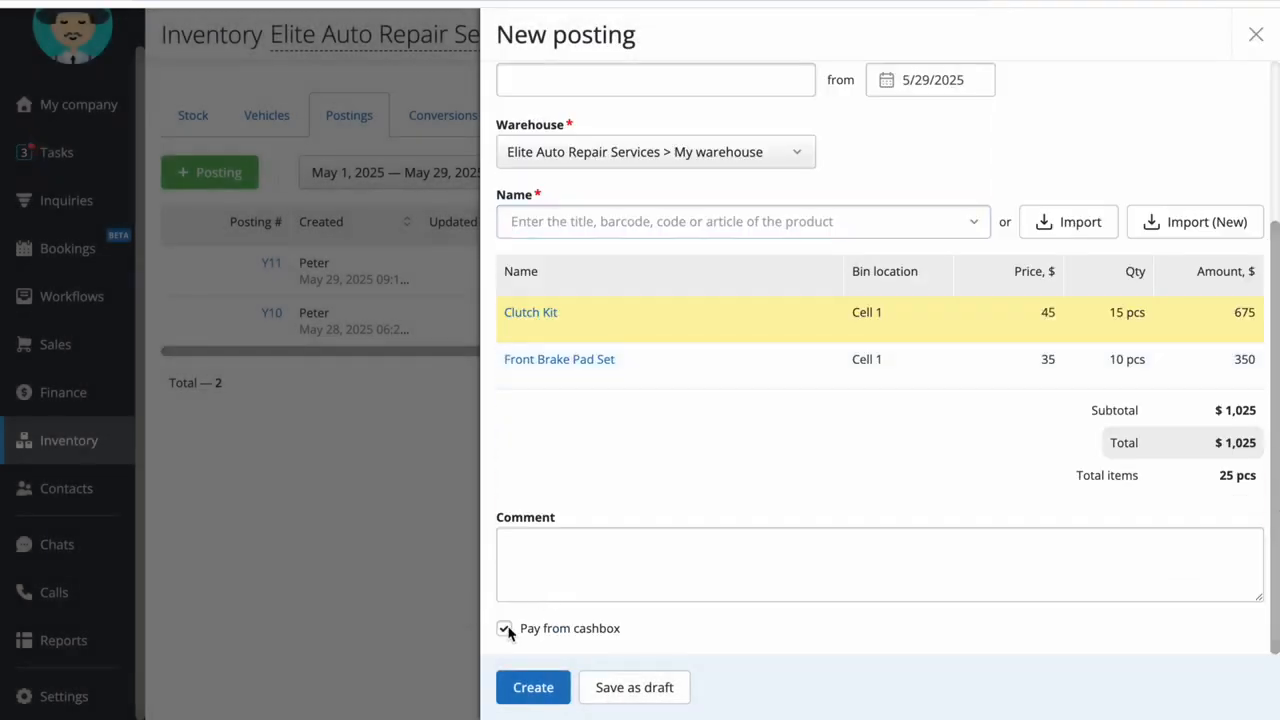
pyautogui.click(533, 687)
pyautogui.scroll(-2, 935, 395)
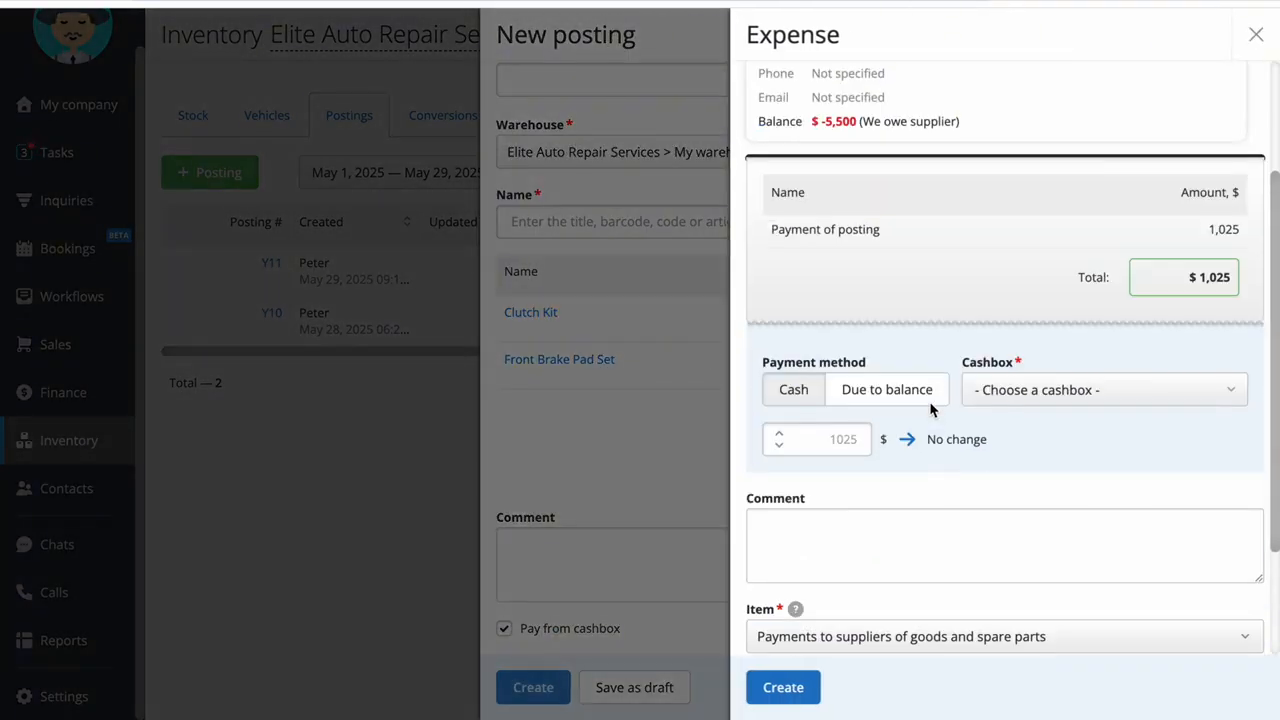
pyautogui.click(922, 396)
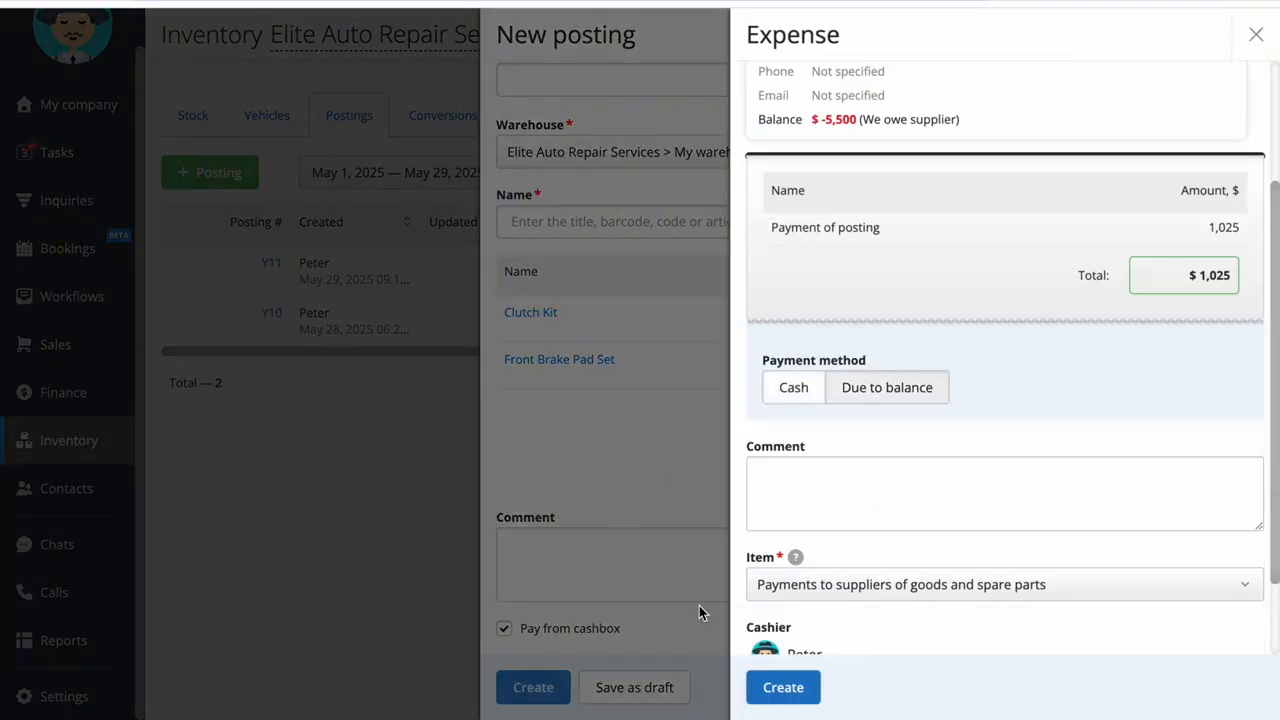
pyautogui.click(783, 687)
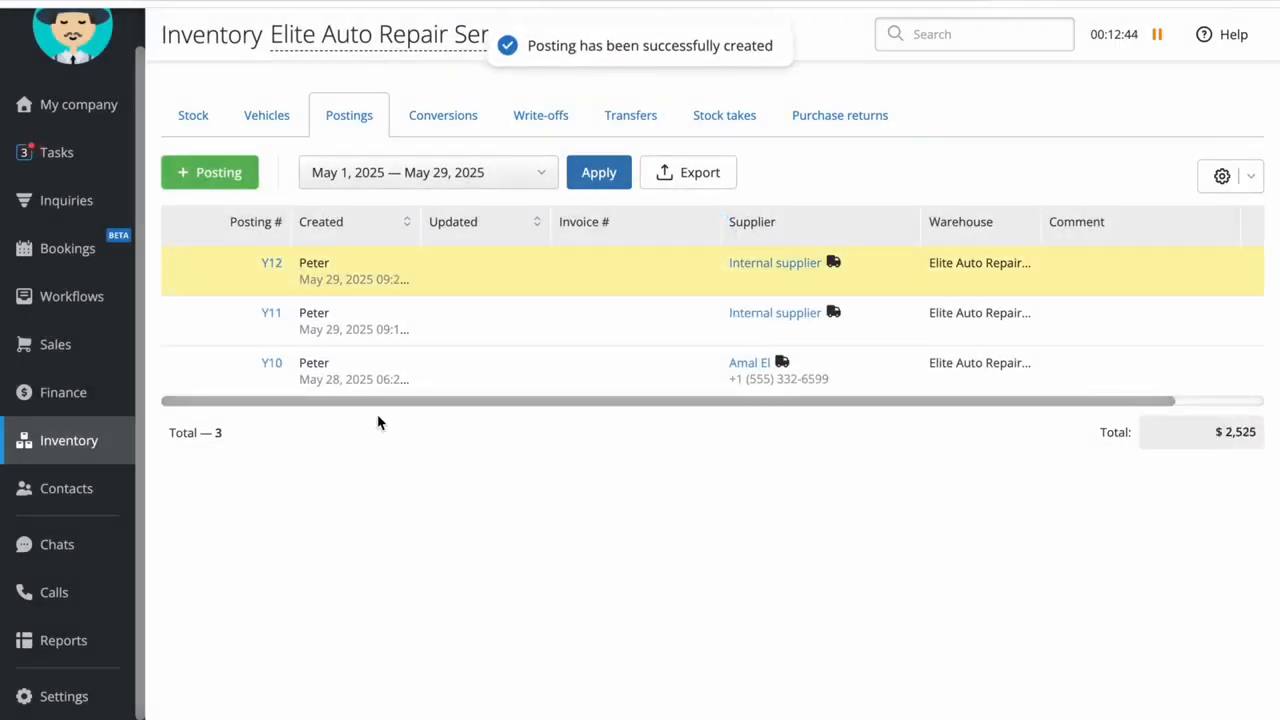
# Search the warehouse stock for Front Brake Pad Set and check its stock and price columns
pyautogui.click(200, 117)
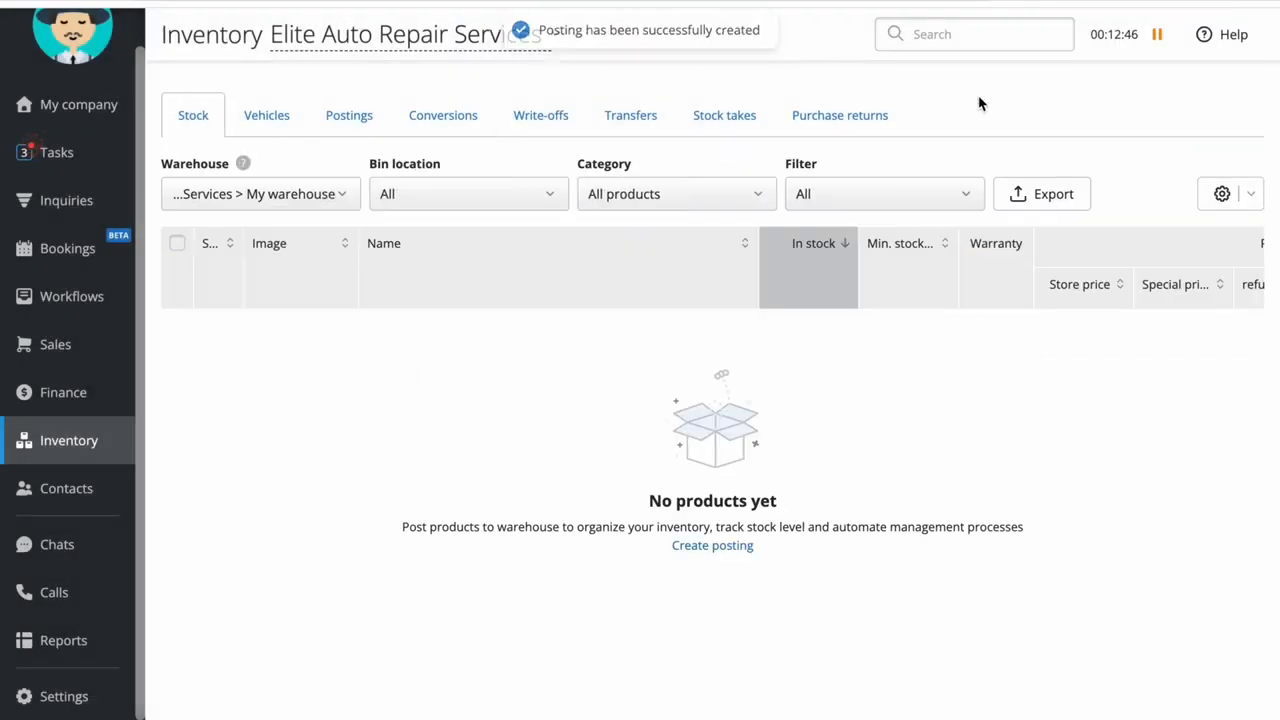
pyautogui.write('Front Brake Pad Set')
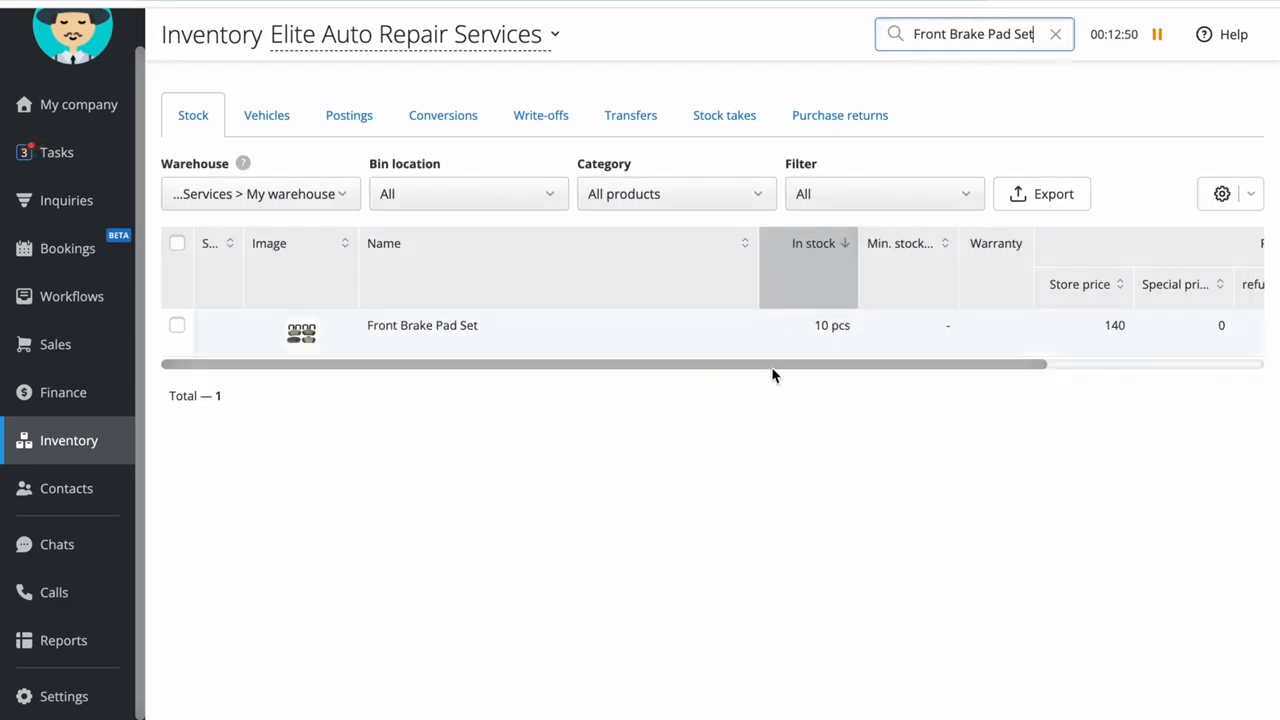
pyautogui.hscroll(5, 1050, 346)
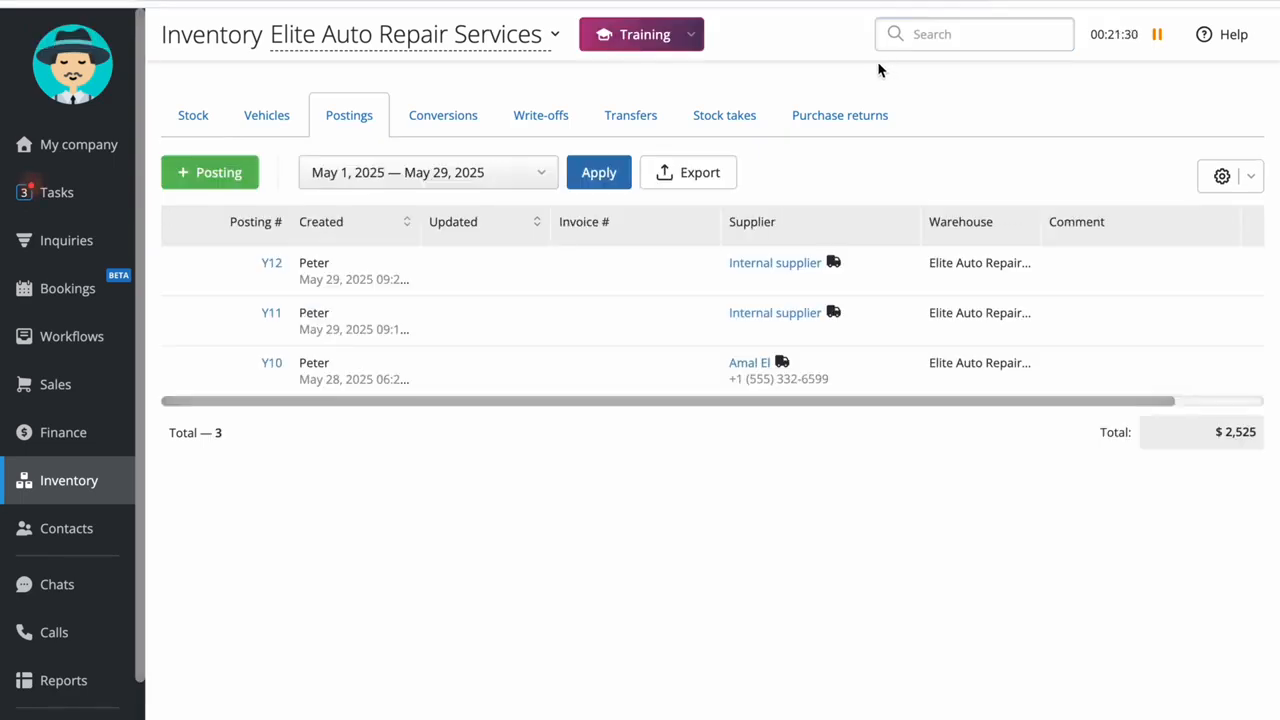
# Start another posting from Internal supplier and view the available warehouses
pyautogui.click(220, 181)
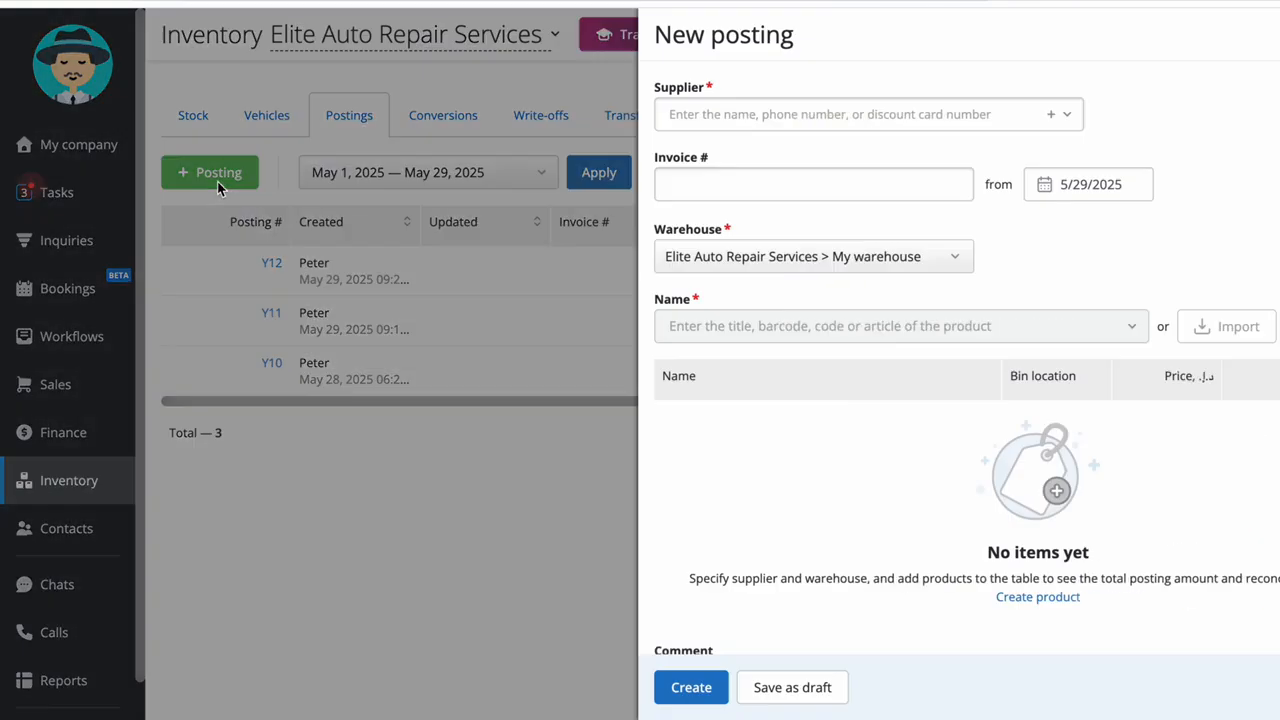
pyautogui.click(762, 116)
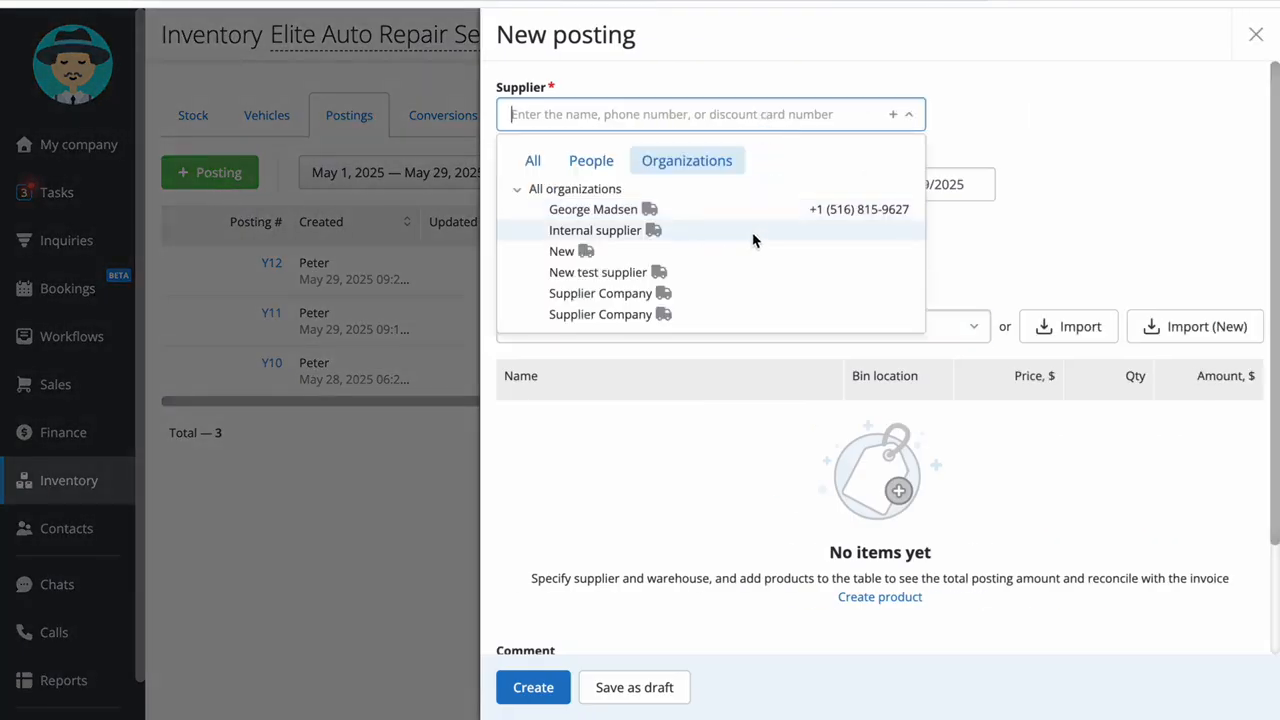
pyautogui.click(753, 236)
pyautogui.click(796, 372)
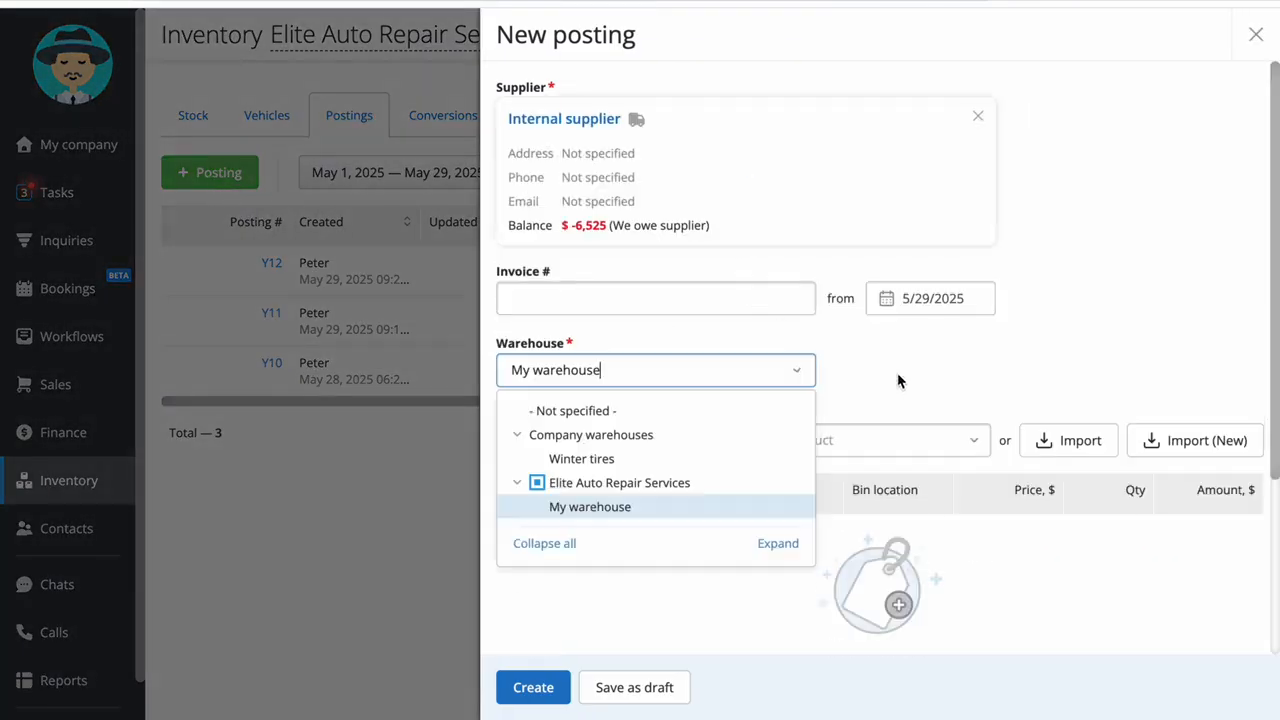
# Start the new product import for the posting and upload Test Import Auto.xlsx from the Desktop
pyautogui.click(1205, 441)
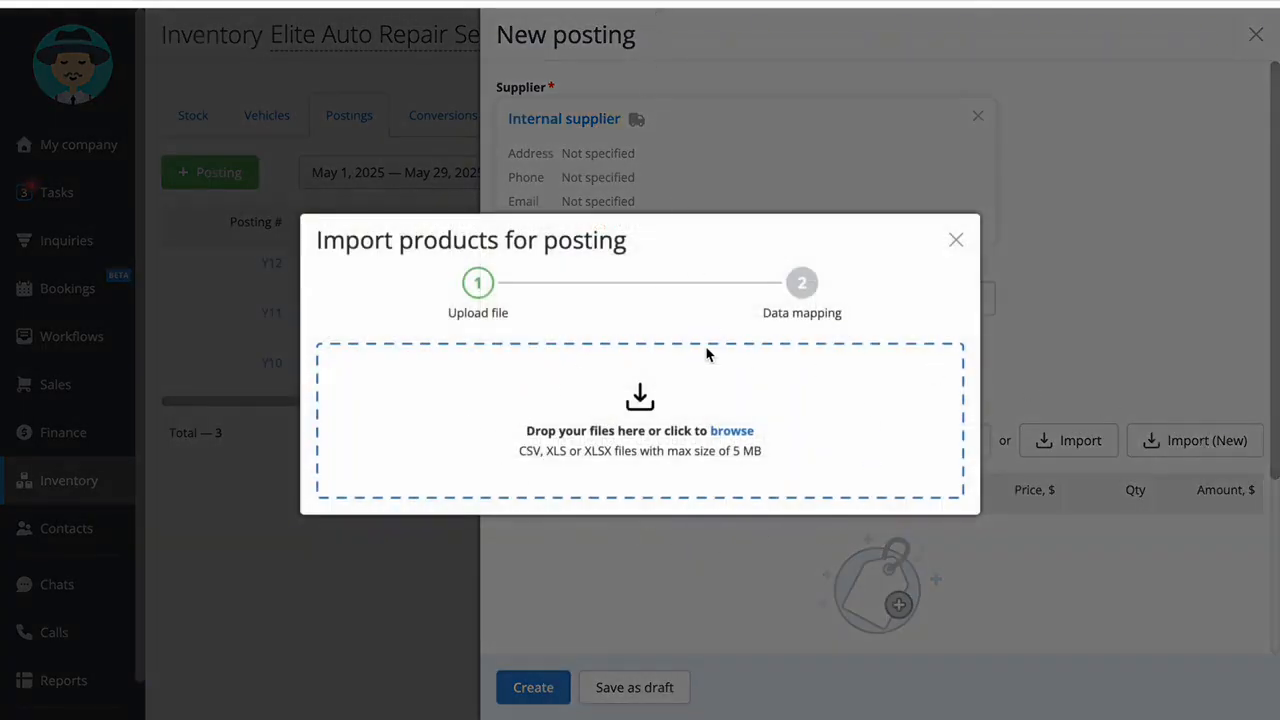
pyautogui.click(732, 431)
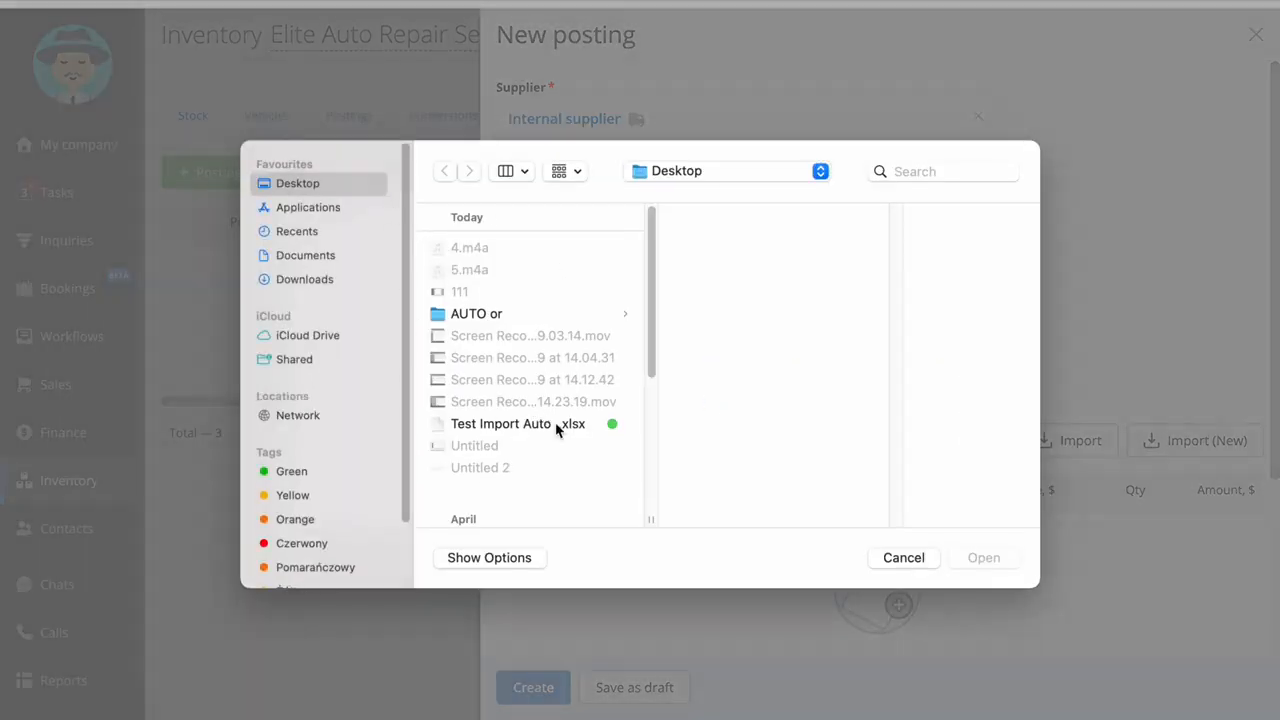
pyautogui.doubleClick(557, 424)
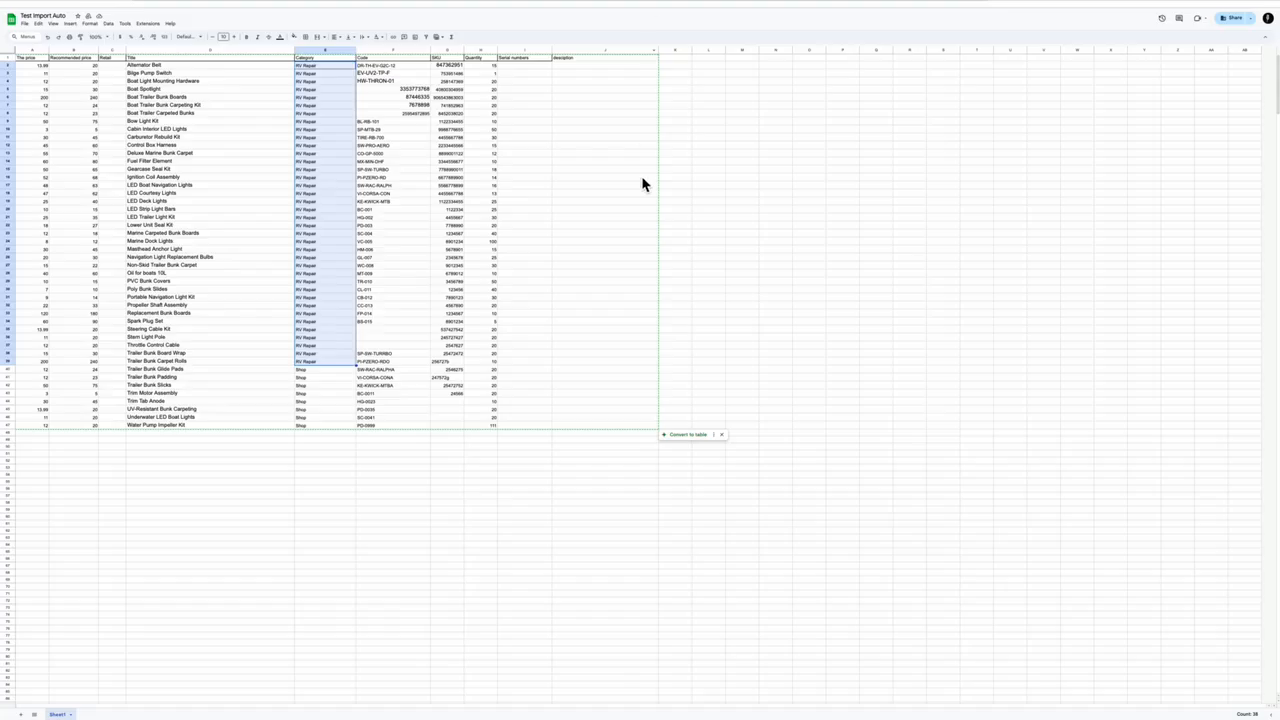
# Examine the Title and Category columns in the Test Import Auto spreadsheet in Google Sheets
pyautogui.click(643, 179)
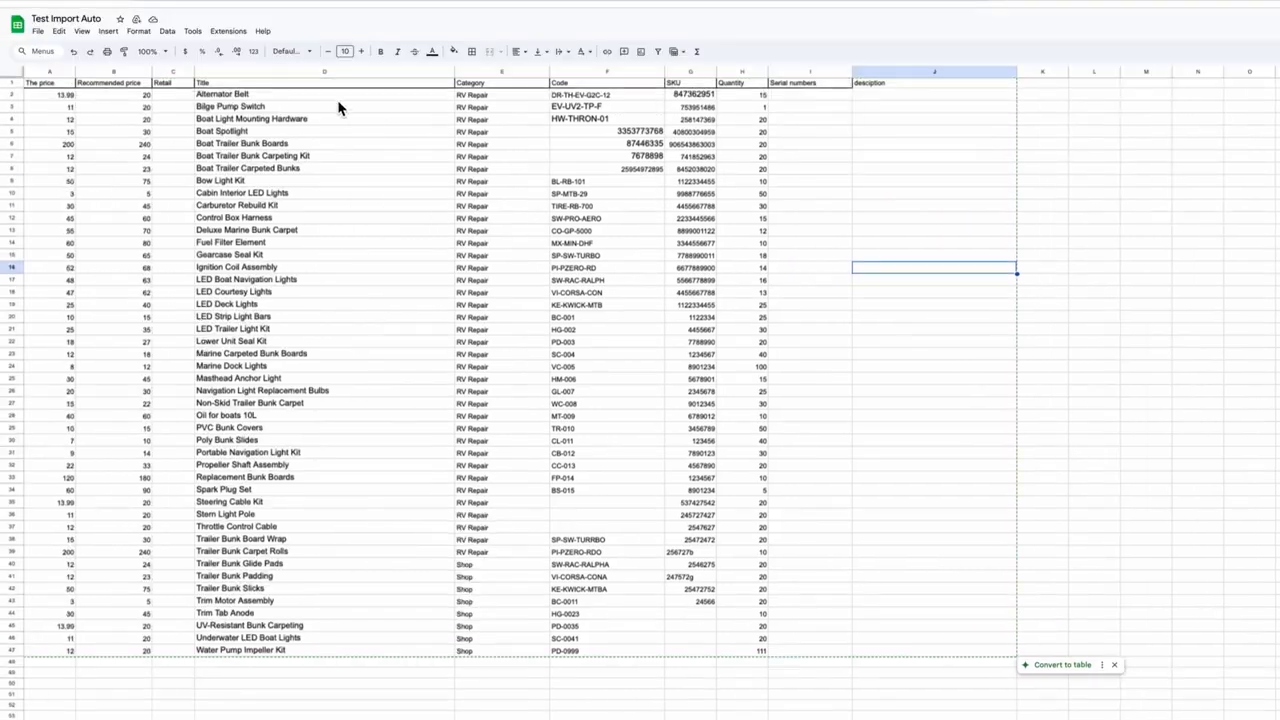
pyautogui.click(341, 72)
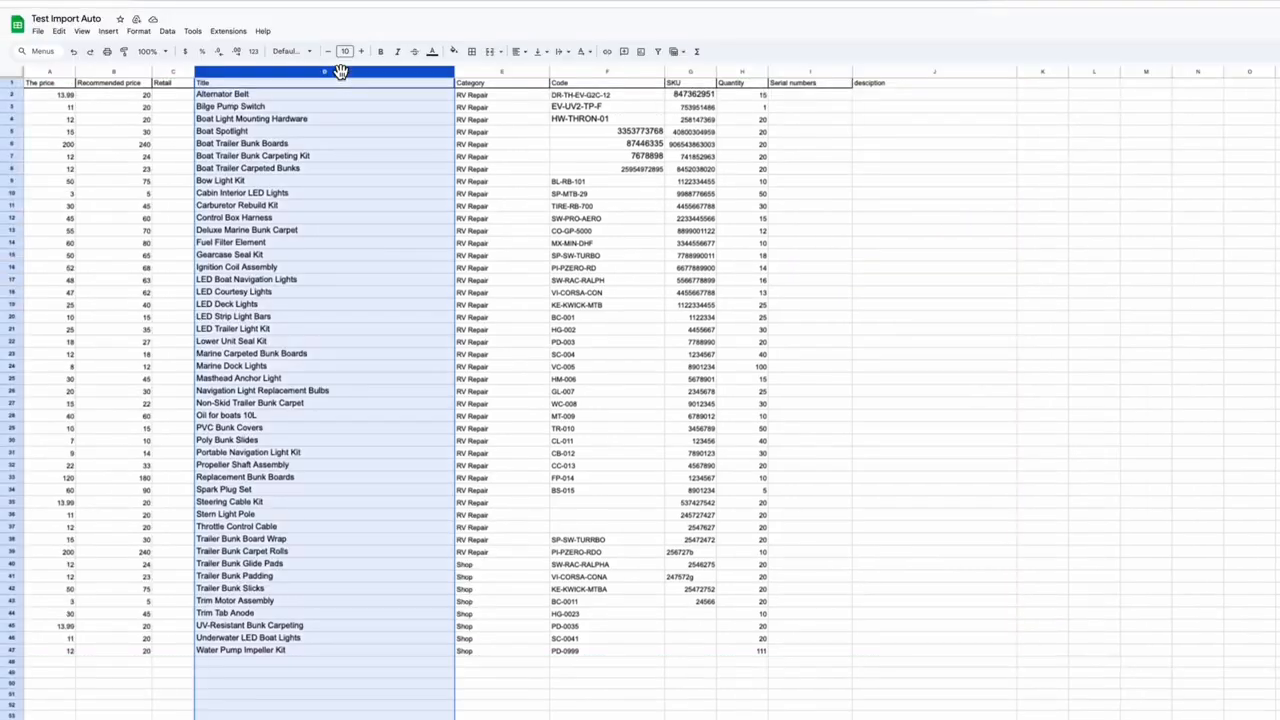
pyautogui.click(506, 71)
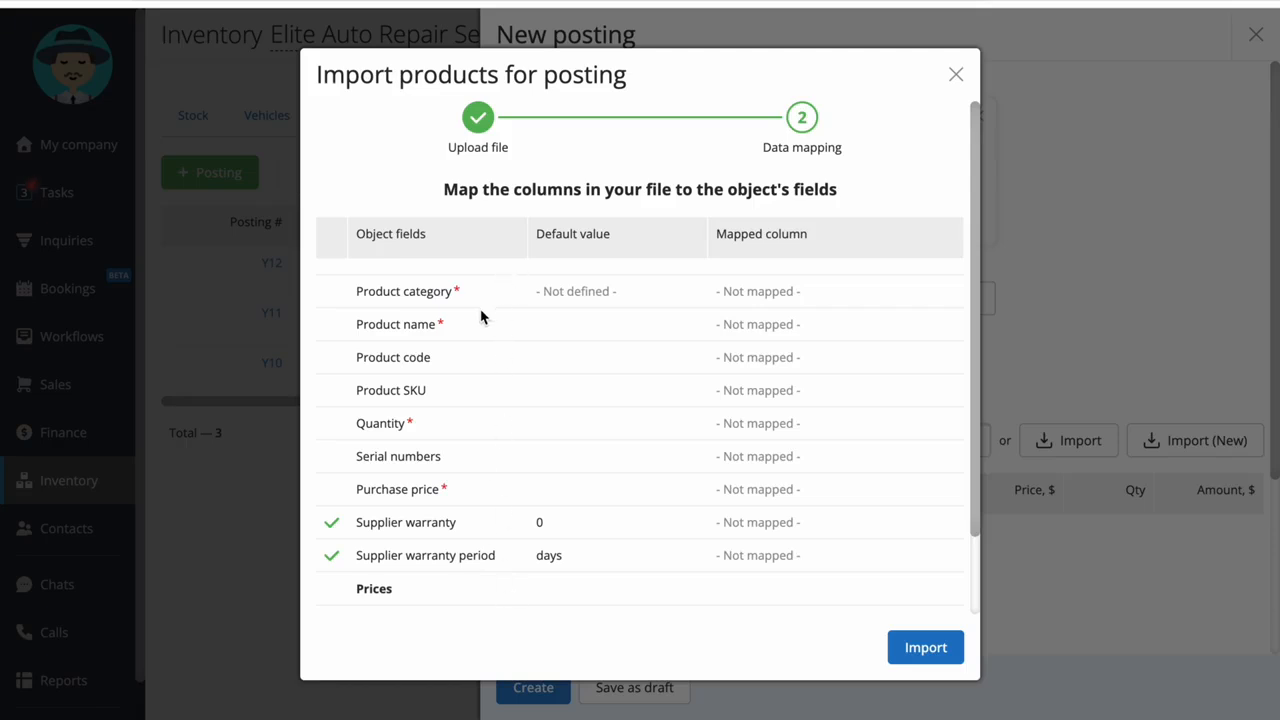
# Map the product name to the Title column and the product category to the Category column, checking both against the spreadsheet
pyautogui.click(766, 331)
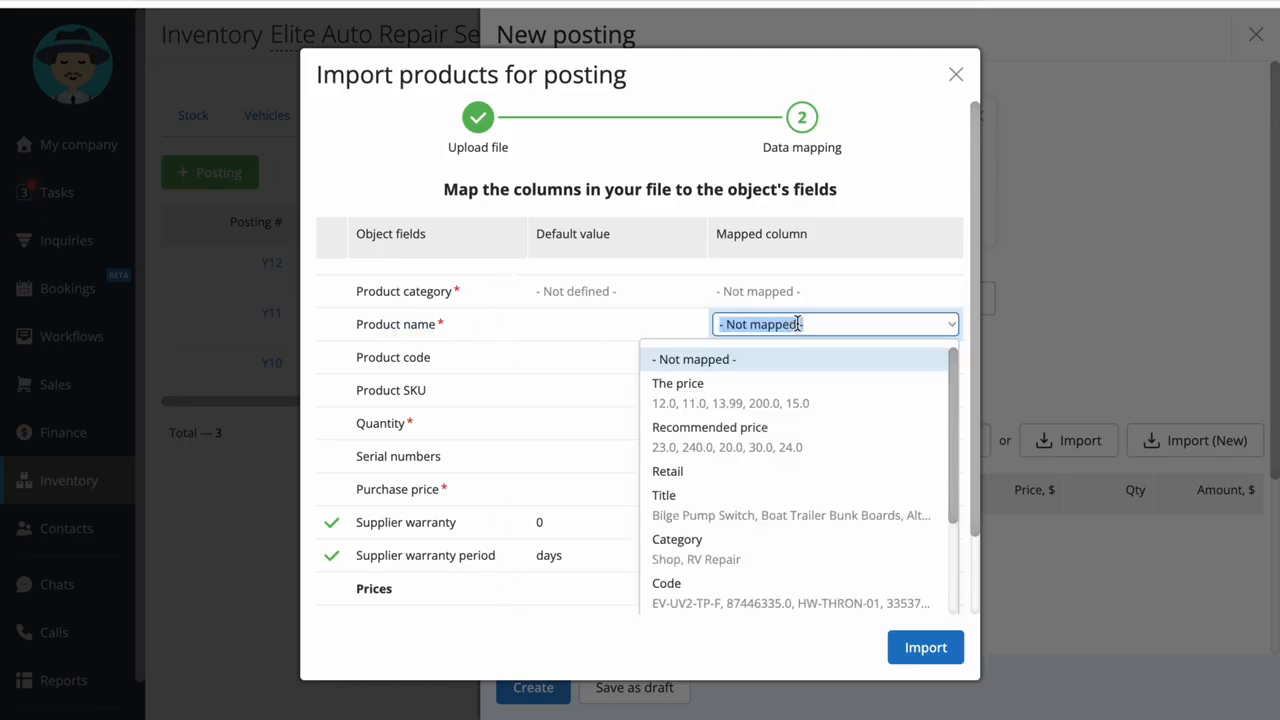
pyautogui.click(745, 508)
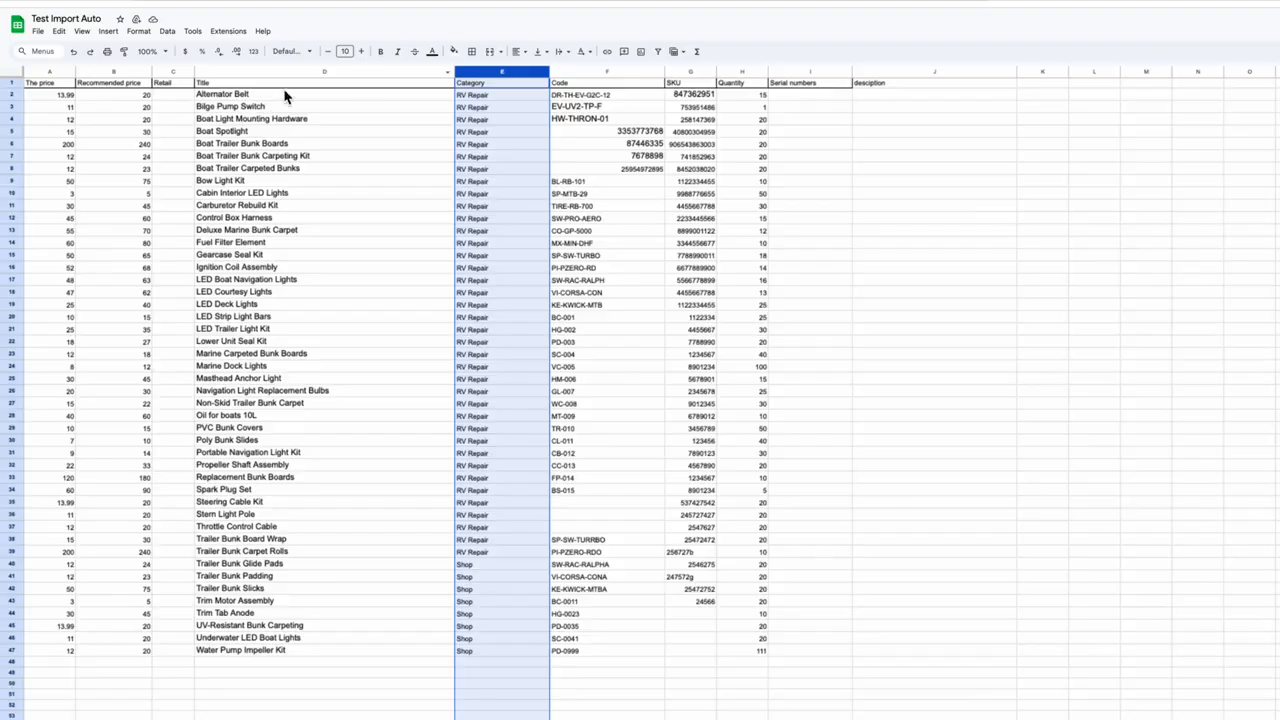
pyautogui.click(283, 72)
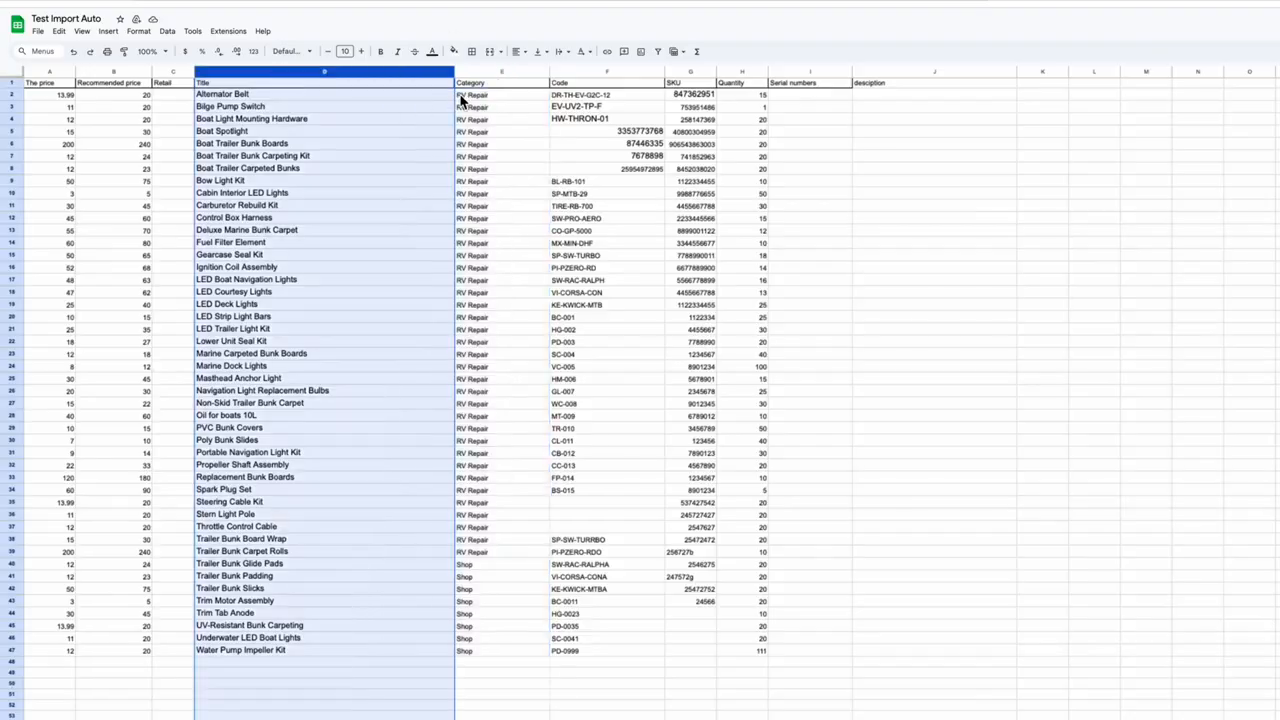
pyautogui.click(480, 70)
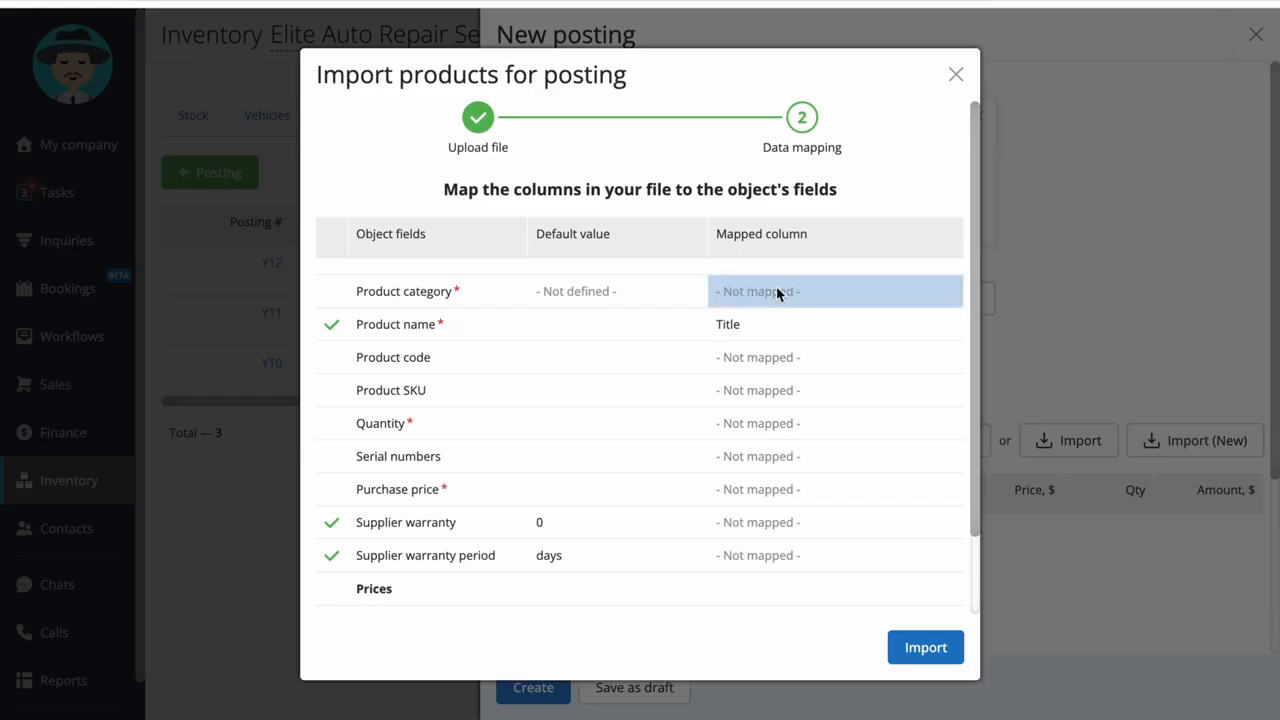
pyautogui.click(780, 290)
pyautogui.click(742, 516)
# Map the product code, SKU and quantity fields to the Code, SKU and Quantity columns
pyautogui.scroll(-1, 655, 414)
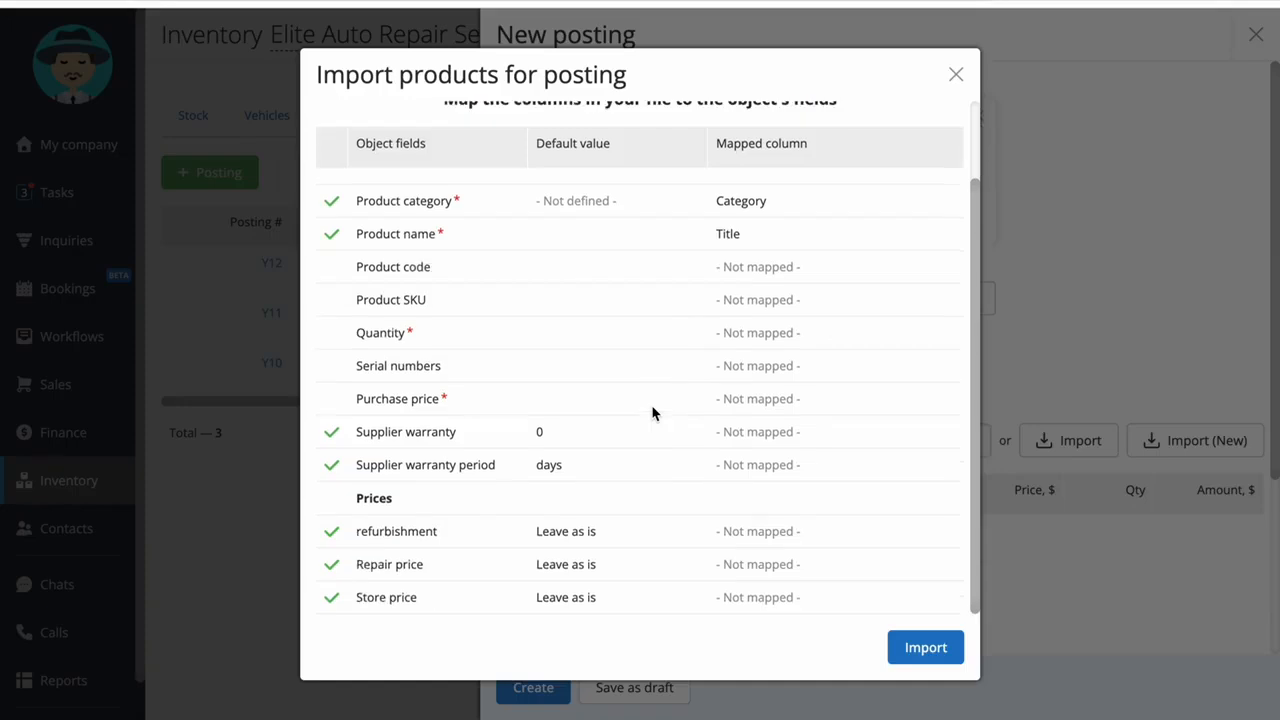
pyautogui.click(772, 276)
pyautogui.click(757, 530)
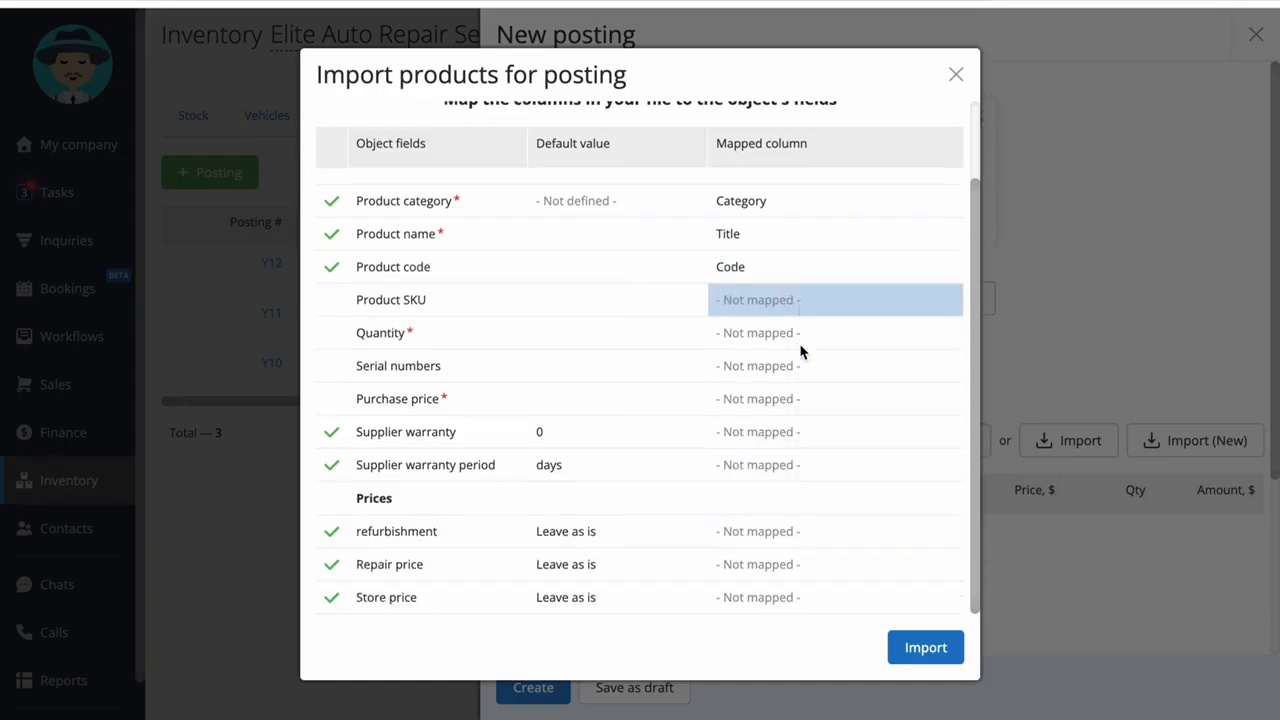
pyautogui.click(800, 300)
pyautogui.scroll(-2, 780, 470)
pyautogui.click(778, 471)
pyautogui.click(815, 335)
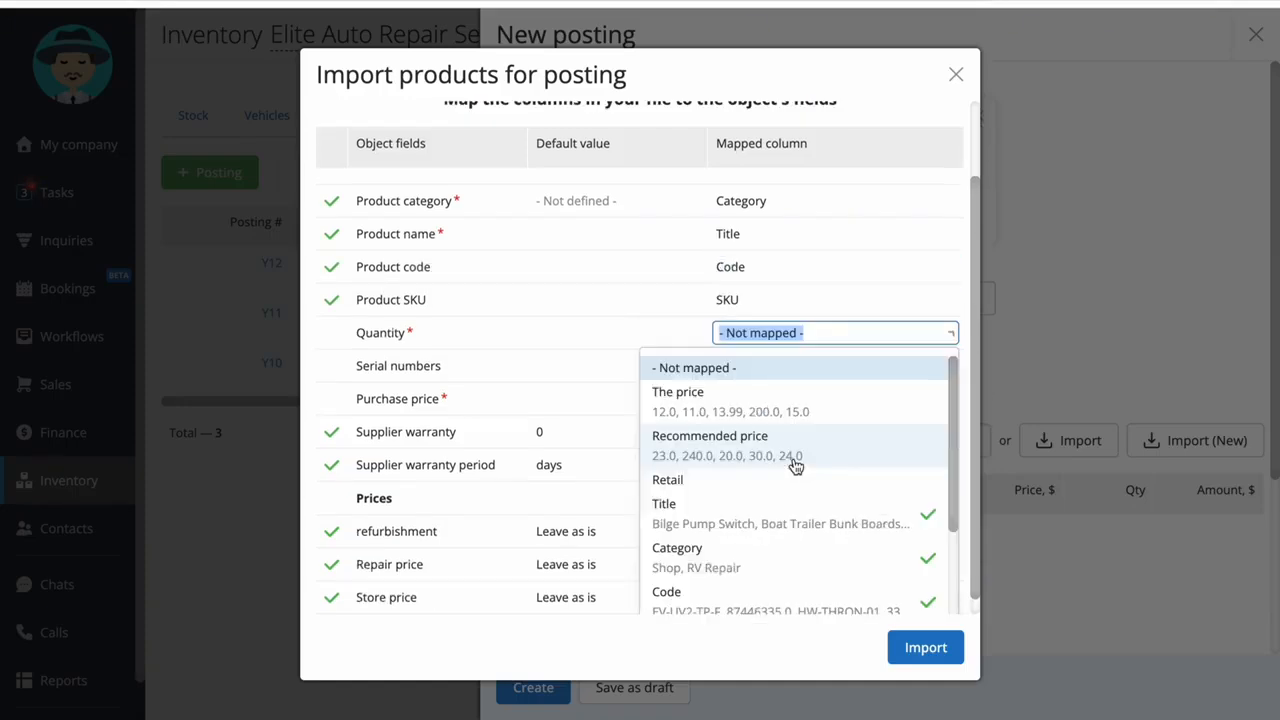
pyautogui.scroll(-2, 780, 480)
pyautogui.click(769, 556)
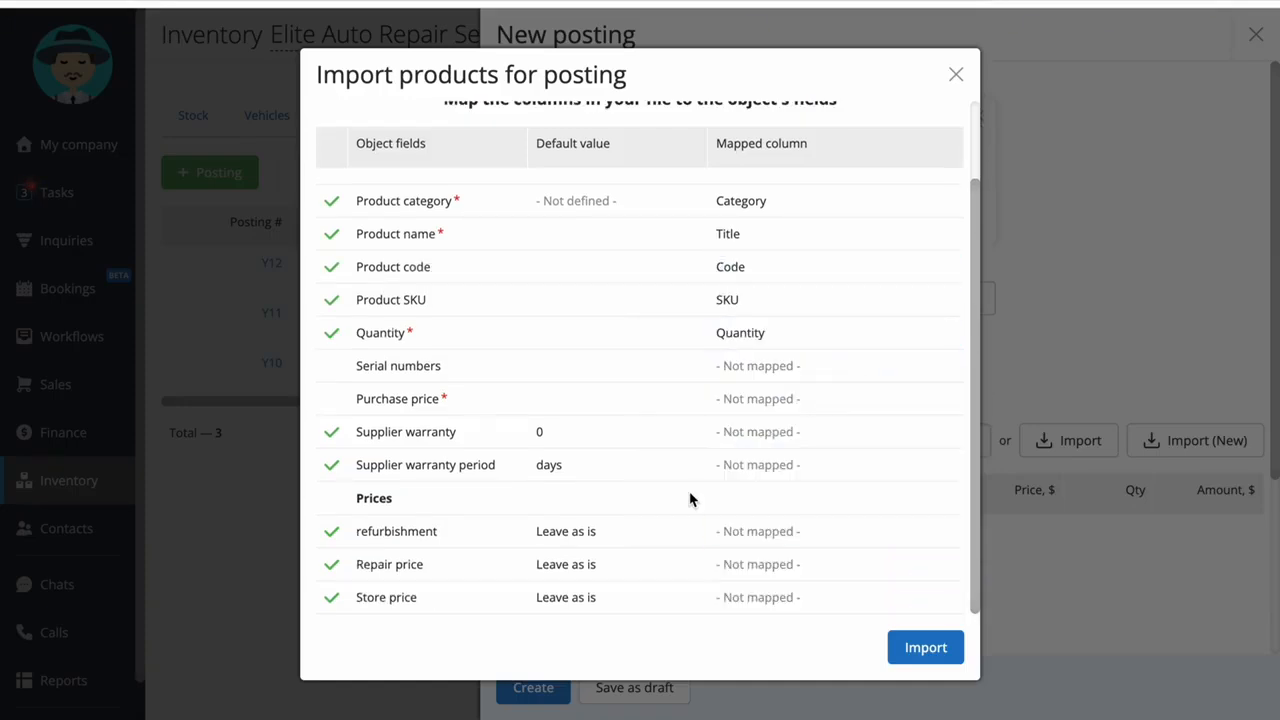
# Map the purchase price to The price column and the refurbishment price to the Recommended price column
pyautogui.click(765, 400)
pyautogui.click(747, 470)
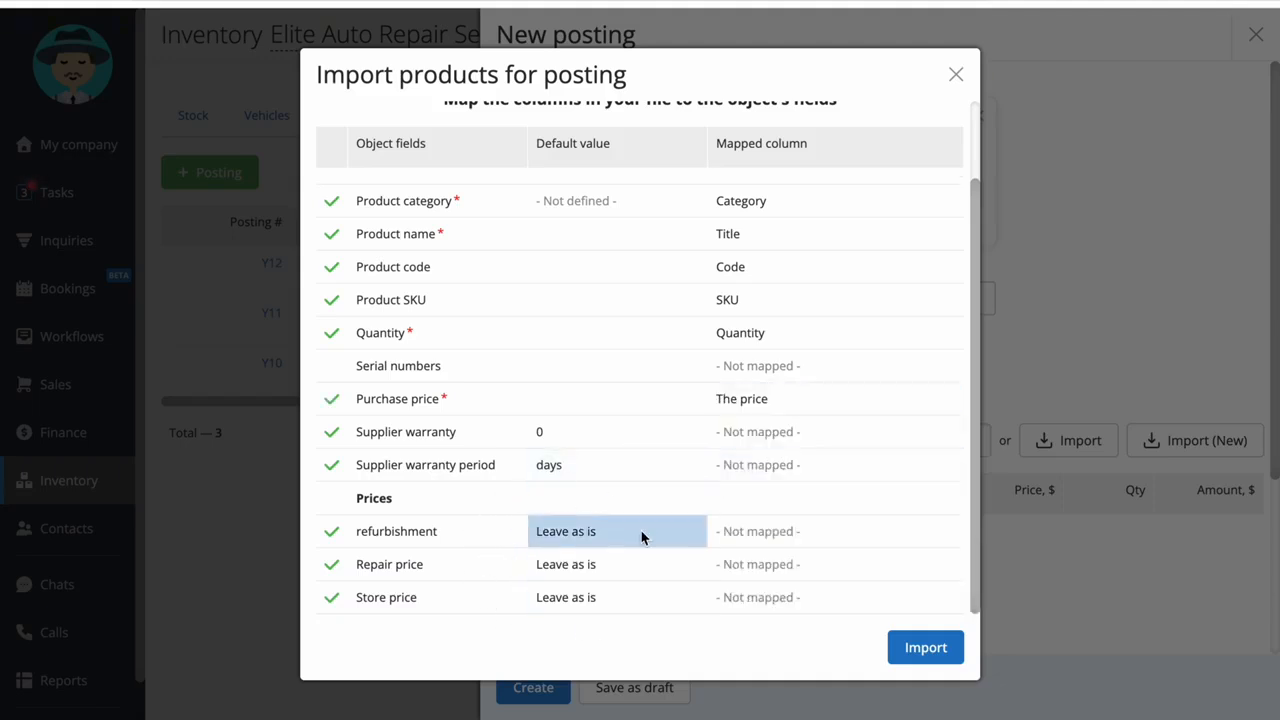
pyautogui.click(789, 540)
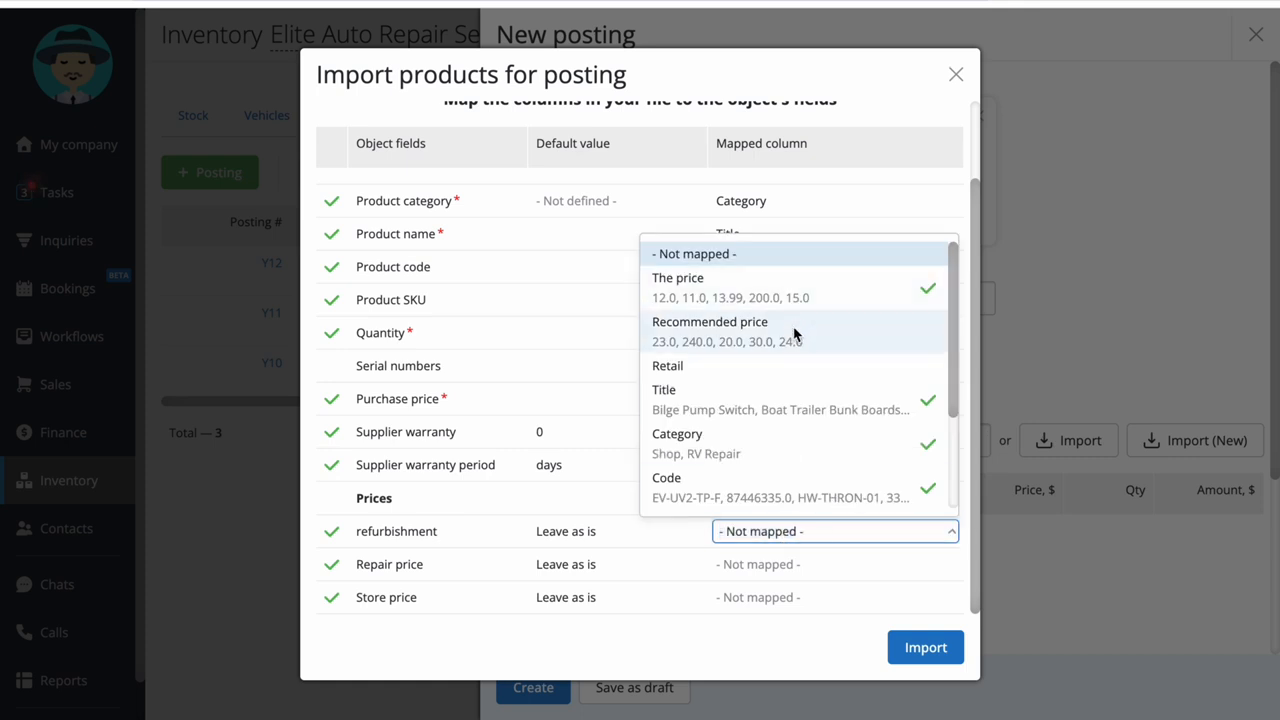
pyautogui.click(789, 334)
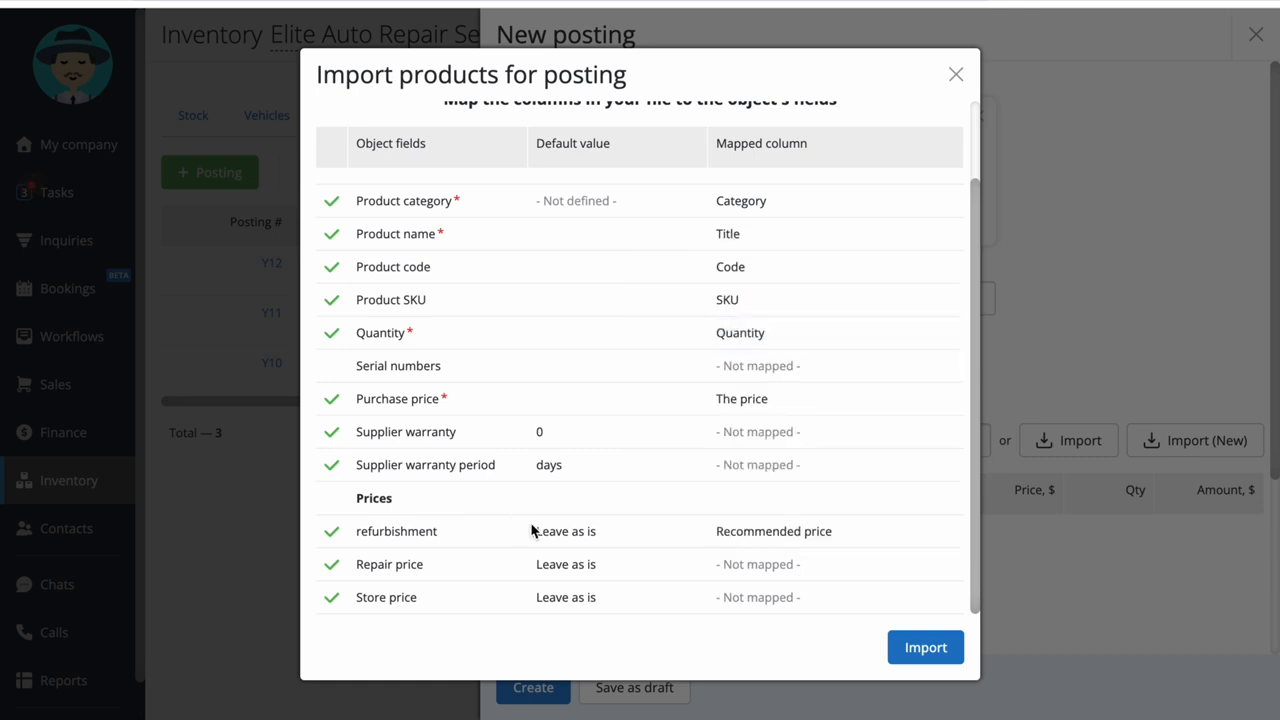
# Set the repair and store price defaults to Recalculate, and map the repair price to The price column
pyautogui.click(587, 567)
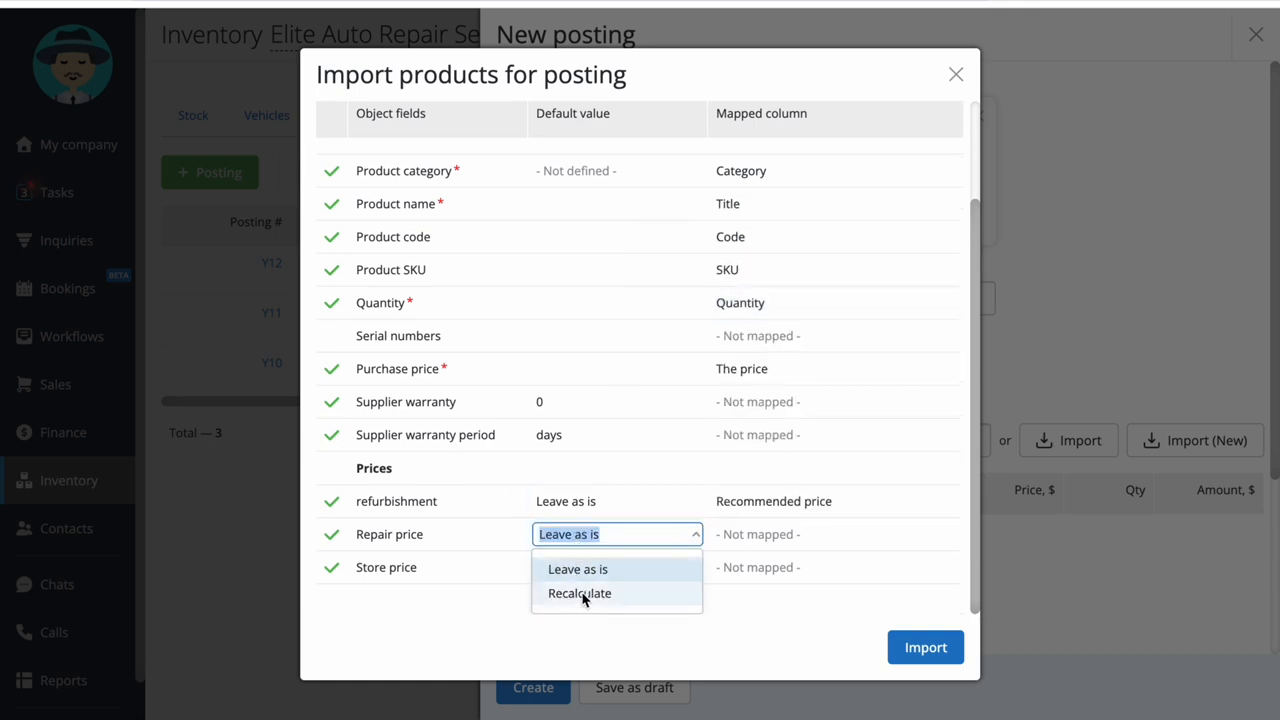
pyautogui.click(580, 594)
pyautogui.click(760, 563)
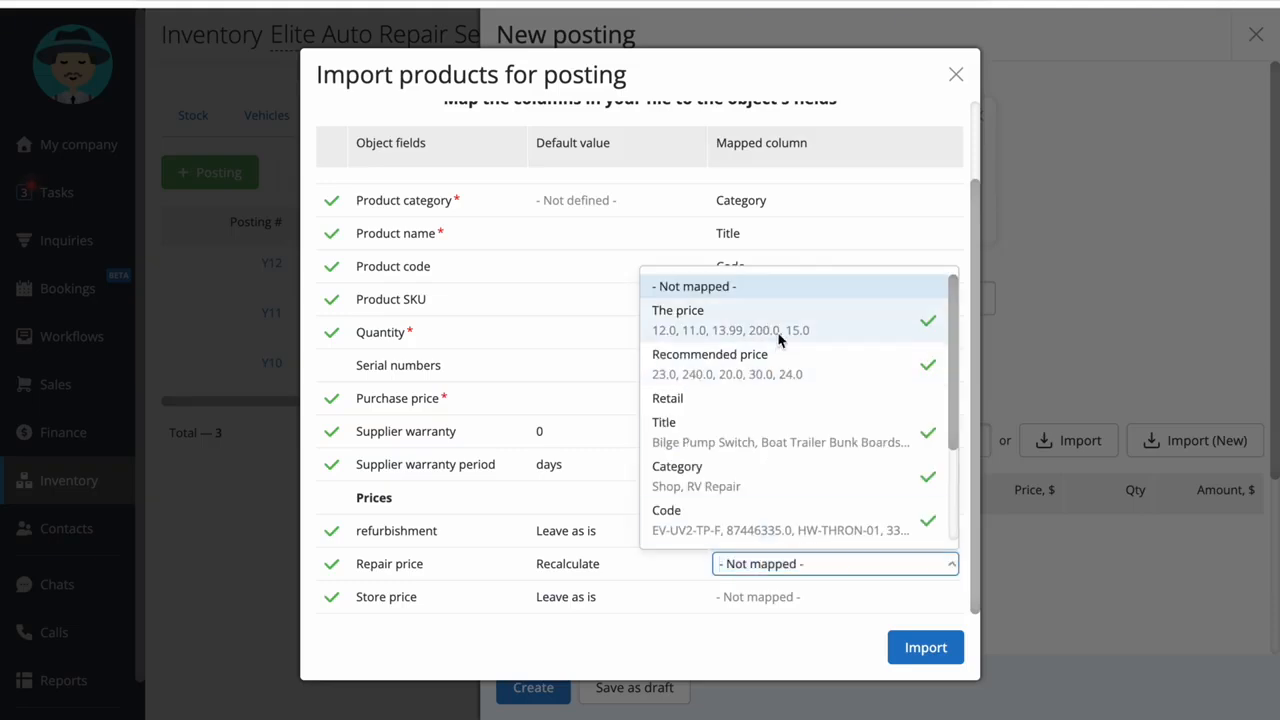
pyautogui.click(779, 340)
pyautogui.click(580, 597)
pyautogui.click(583, 596)
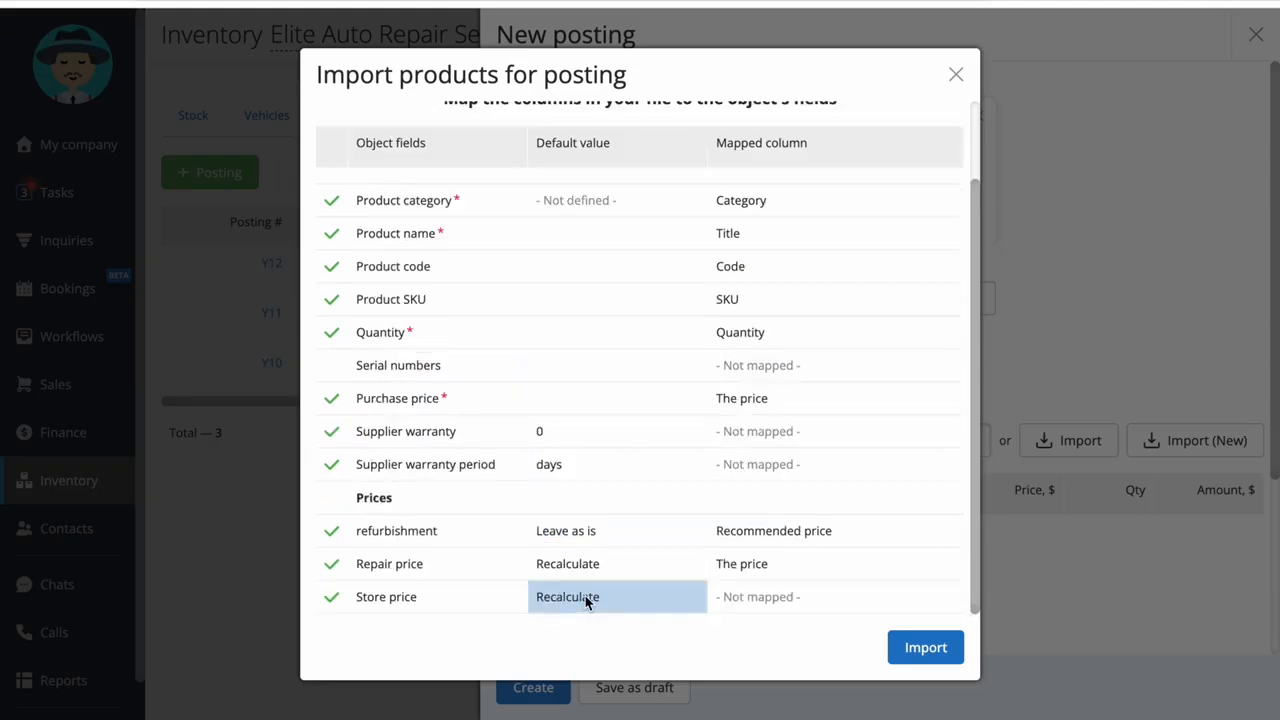
# Map the store price to a spreadsheet column, import the file, and review the products added to the posting
pyautogui.click(743, 597)
pyautogui.click(760, 343)
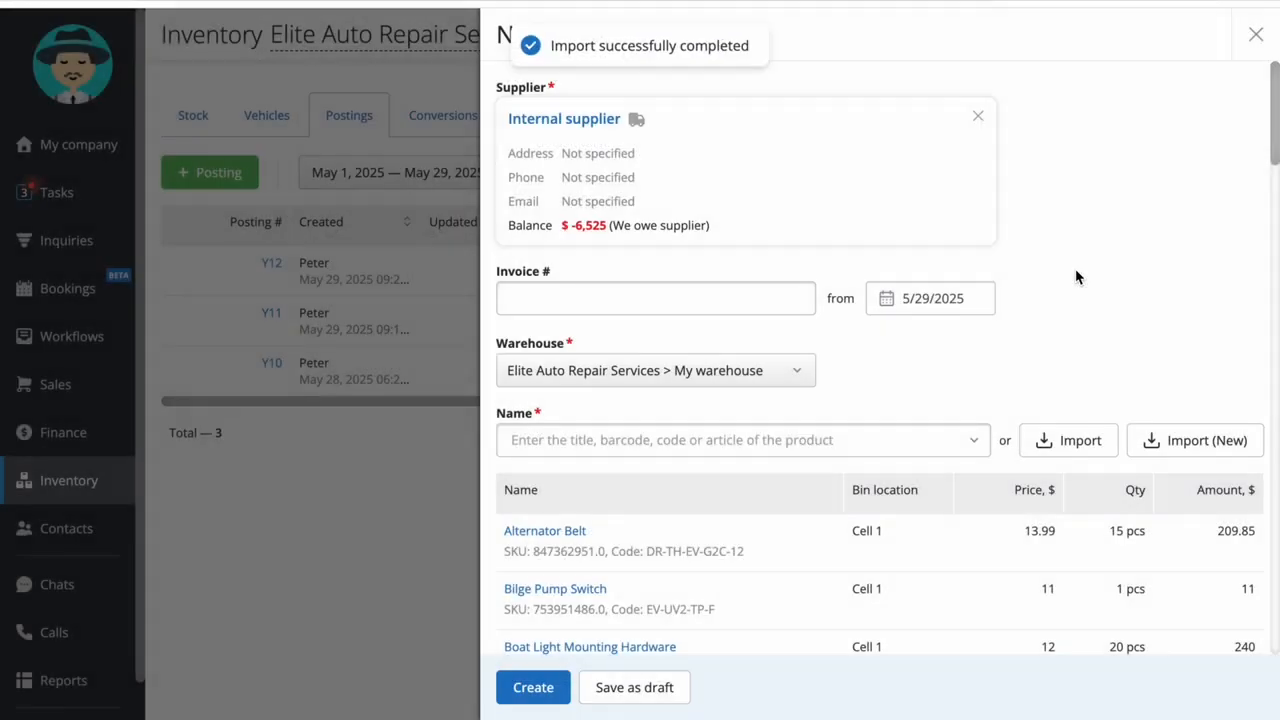
pyautogui.scroll(-20, 1076, 277)
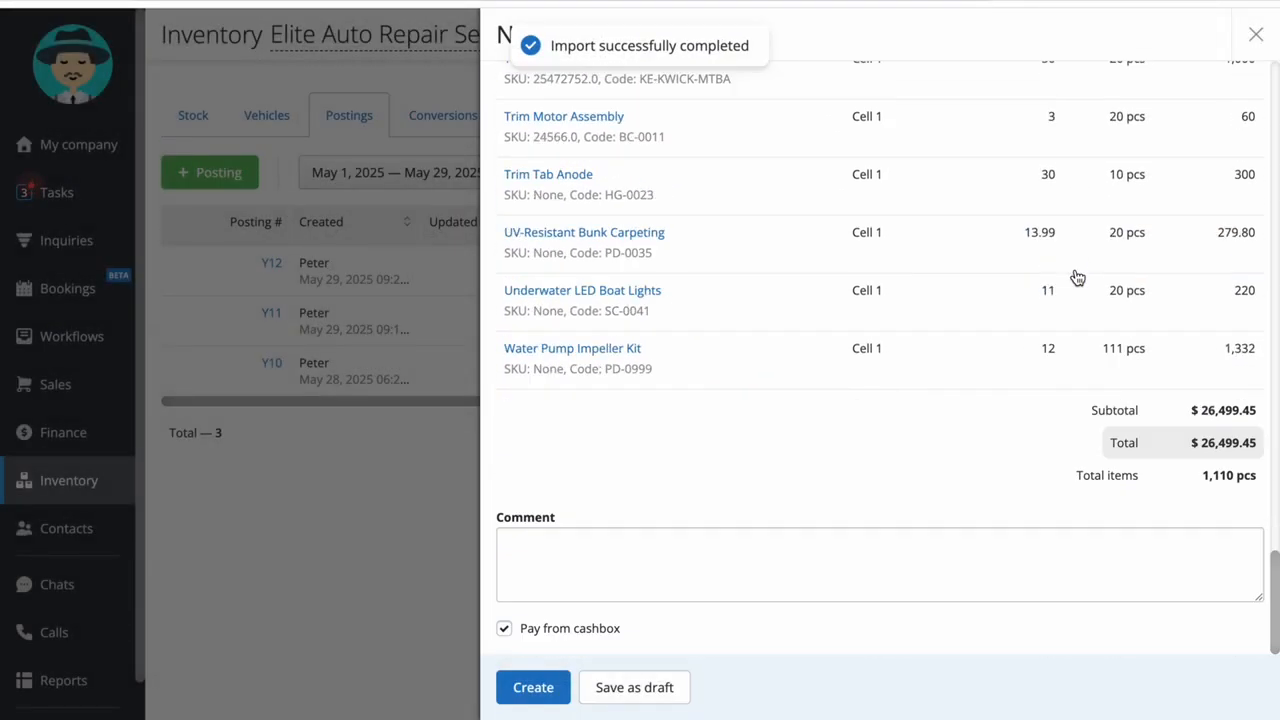
pyautogui.scroll(20, 894, 215)
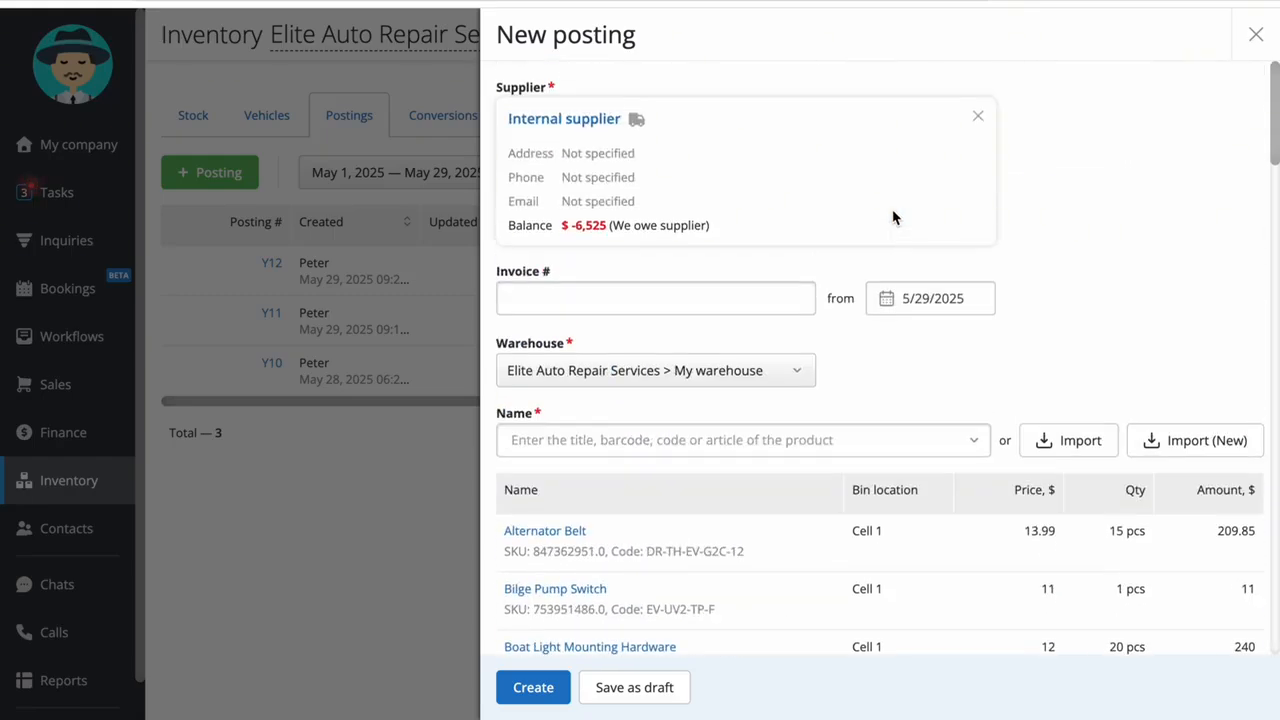
# Create the posting and settle its payment with the Due to balance method
pyautogui.click(530, 686)
pyautogui.click(905, 563)
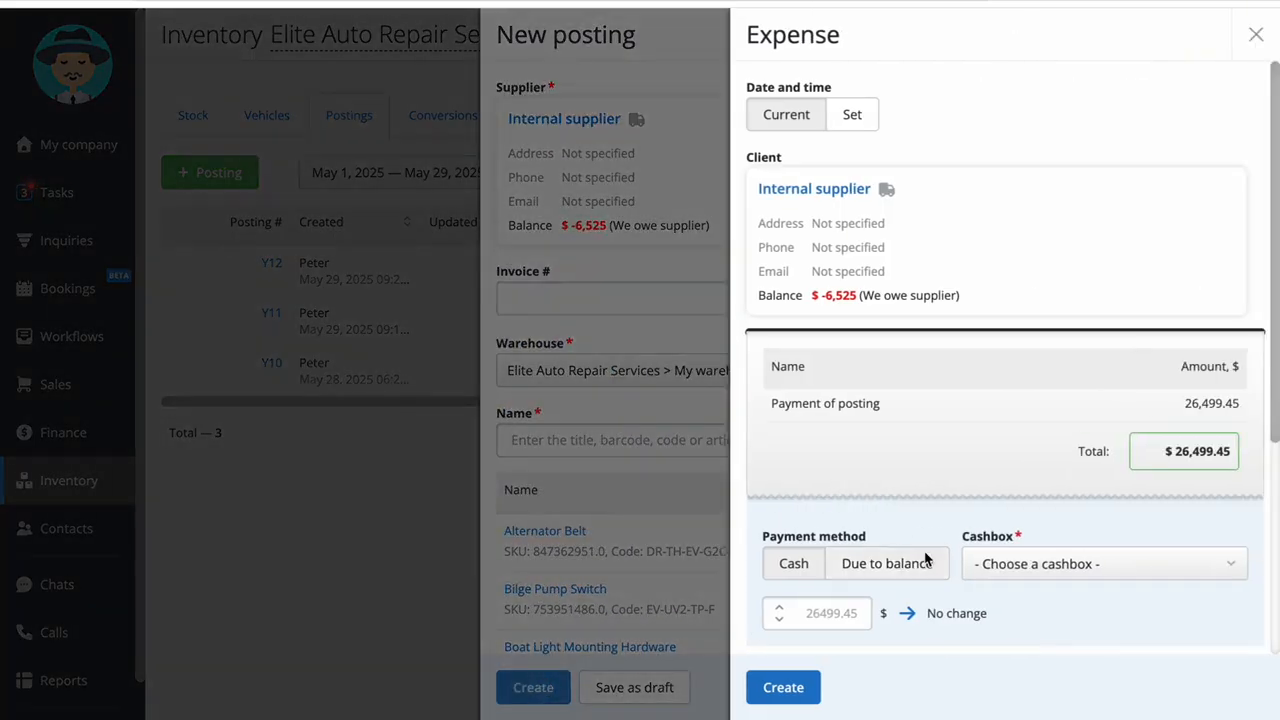
pyautogui.click(782, 687)
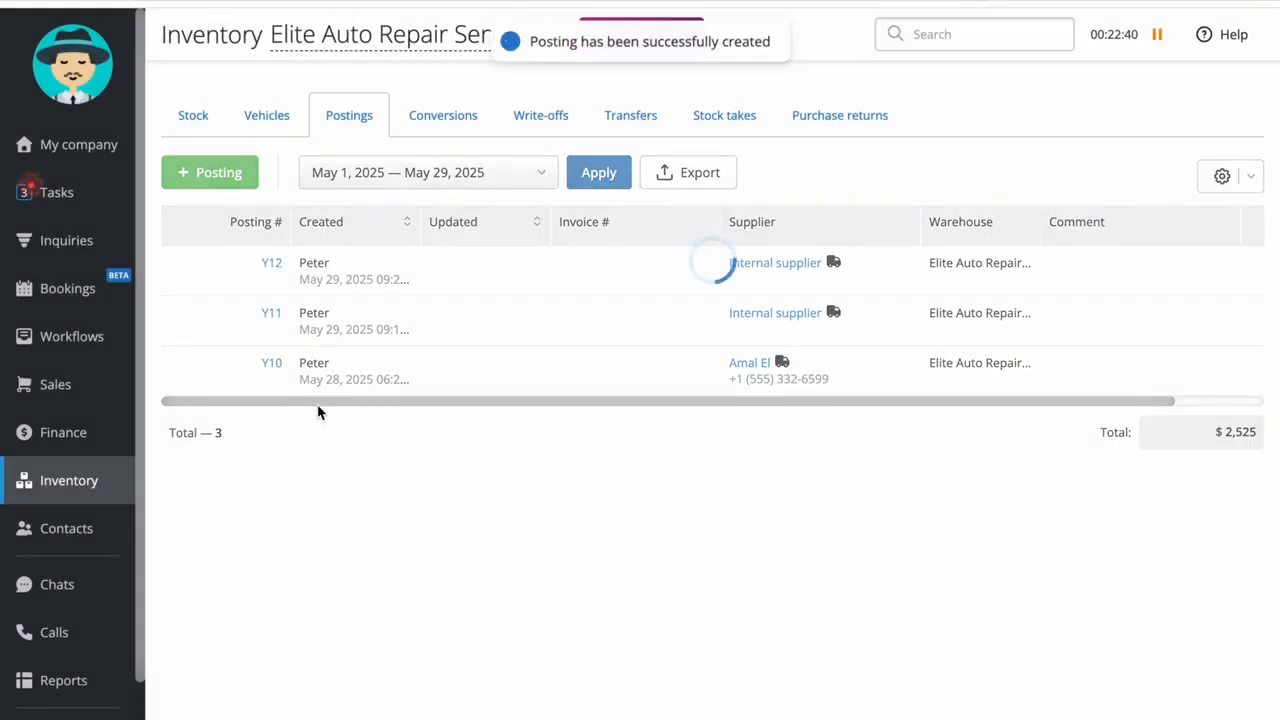
# Start another posting with Internal supplier as the supplier
pyautogui.click(212, 172)
pyautogui.click(720, 114)
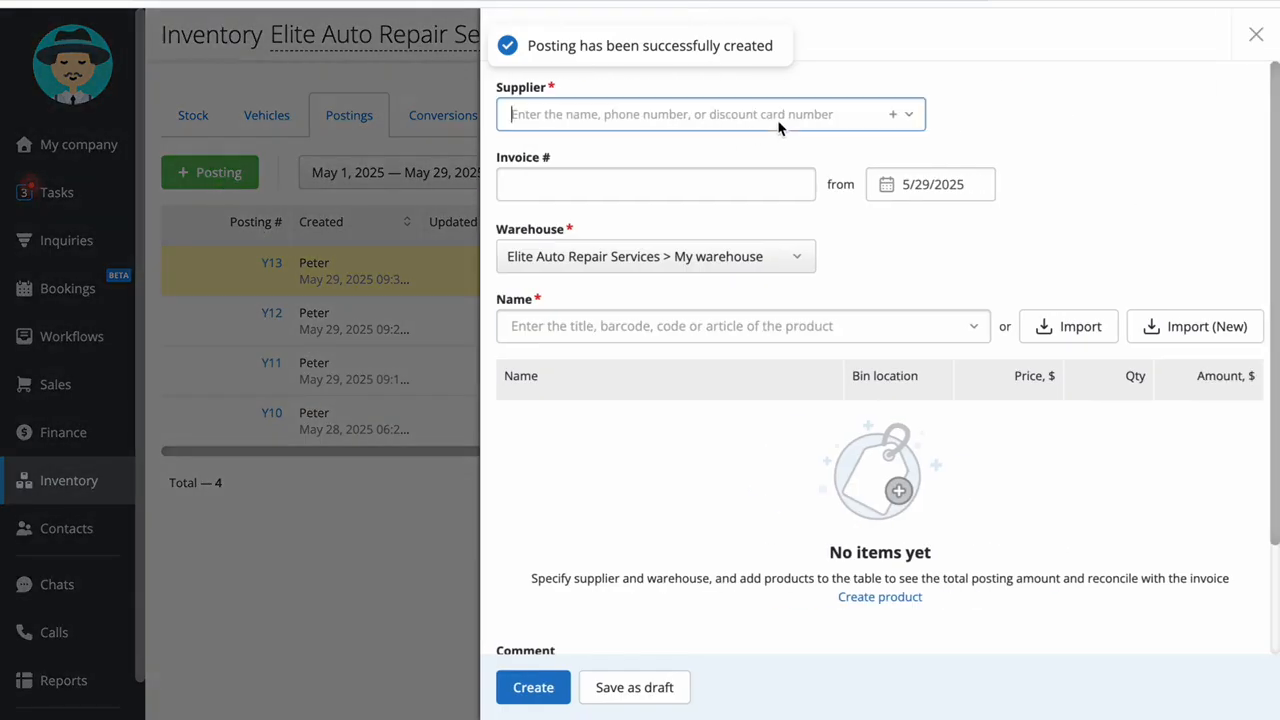
pyautogui.click(731, 234)
# Import the products from Test Import Auto .xlsx into the posting, keeping the existing column mapping
pyautogui.click(1140, 436)
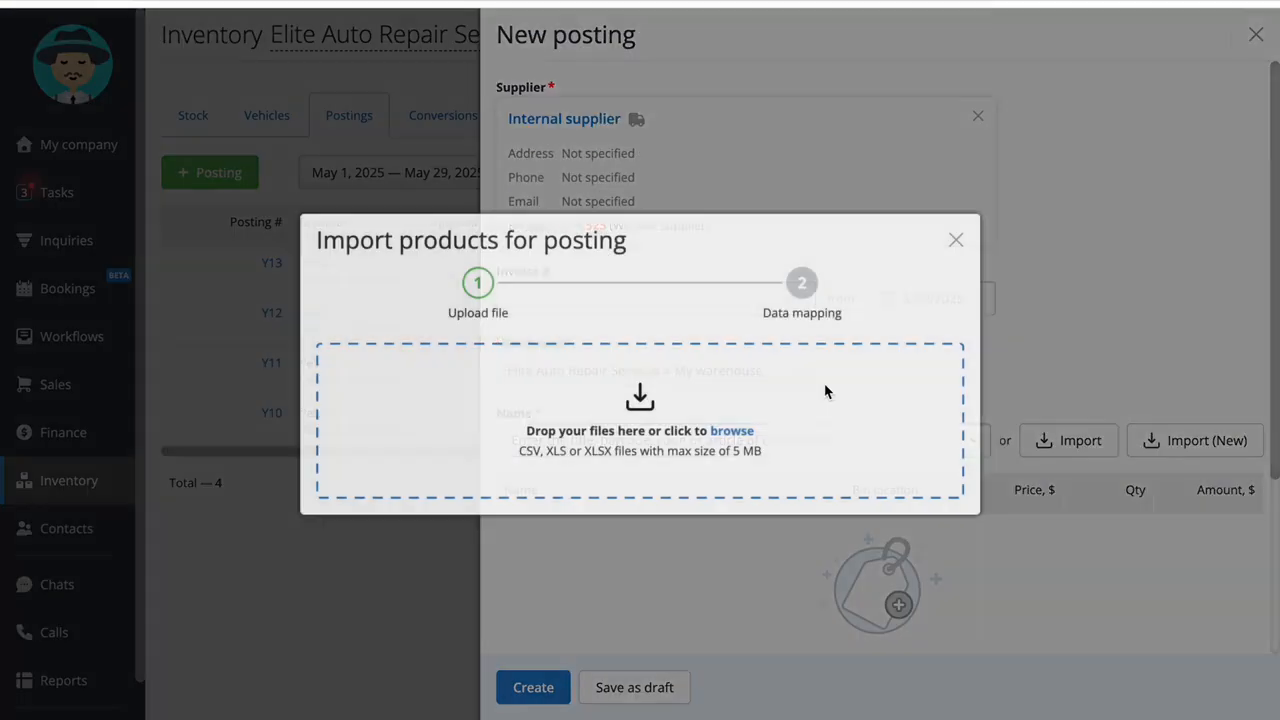
pyautogui.click(732, 431)
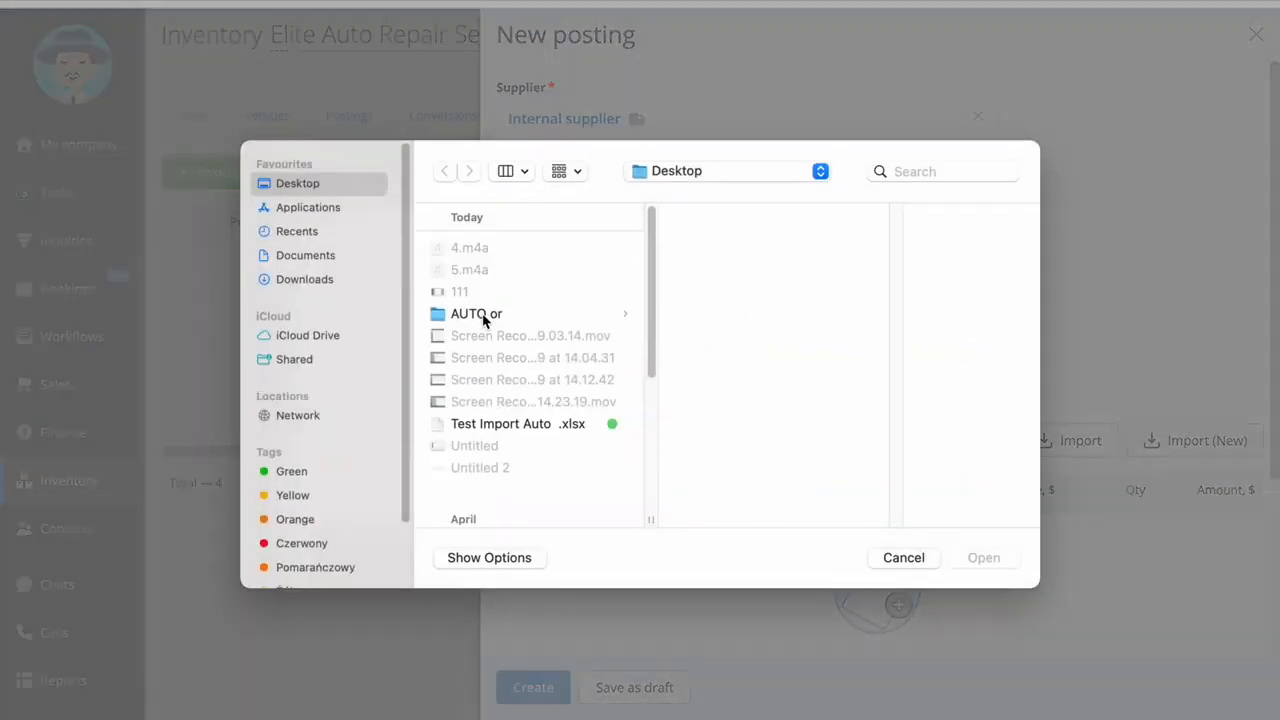
pyautogui.doubleClick(512, 425)
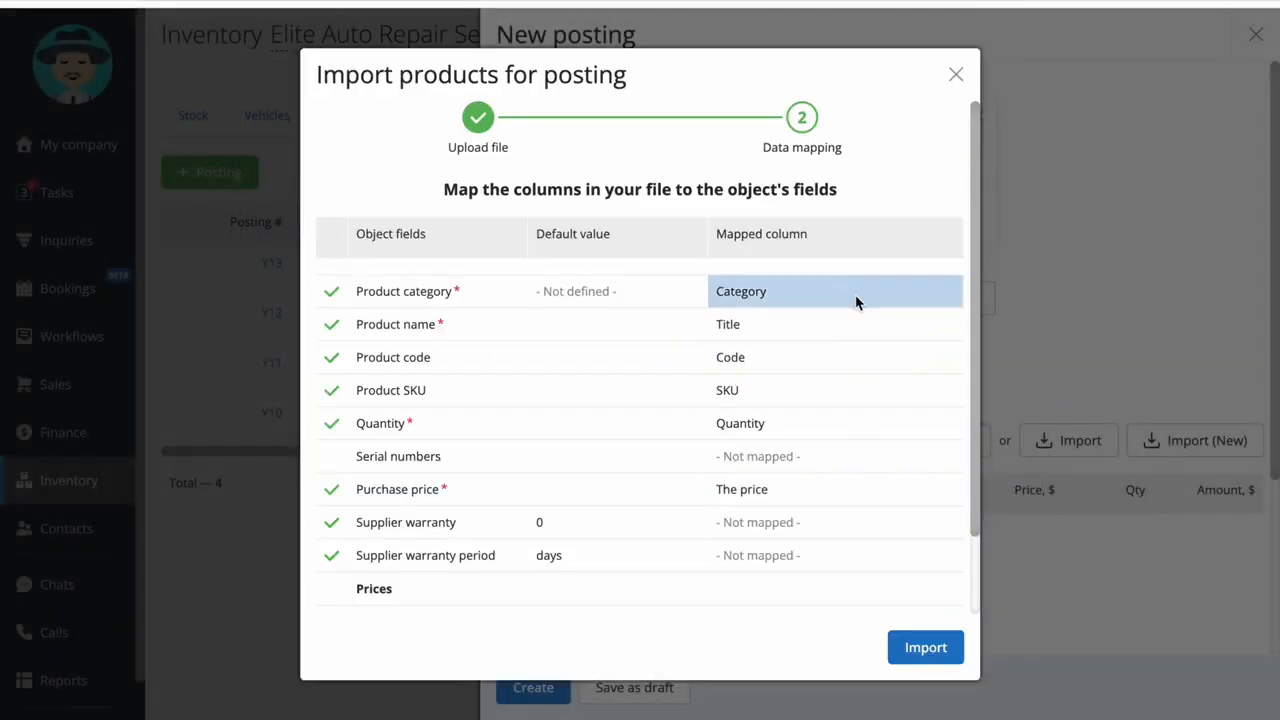
pyautogui.click(925, 647)
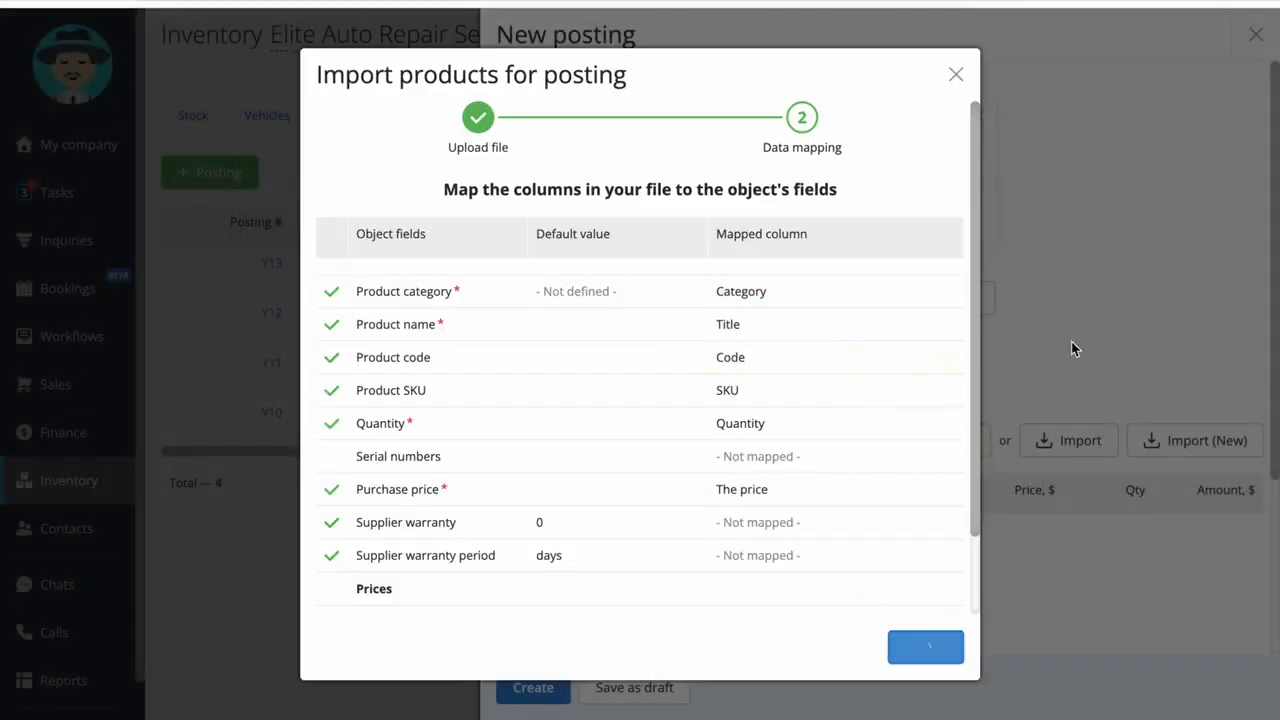
pyautogui.scroll(-20, 1071, 341)
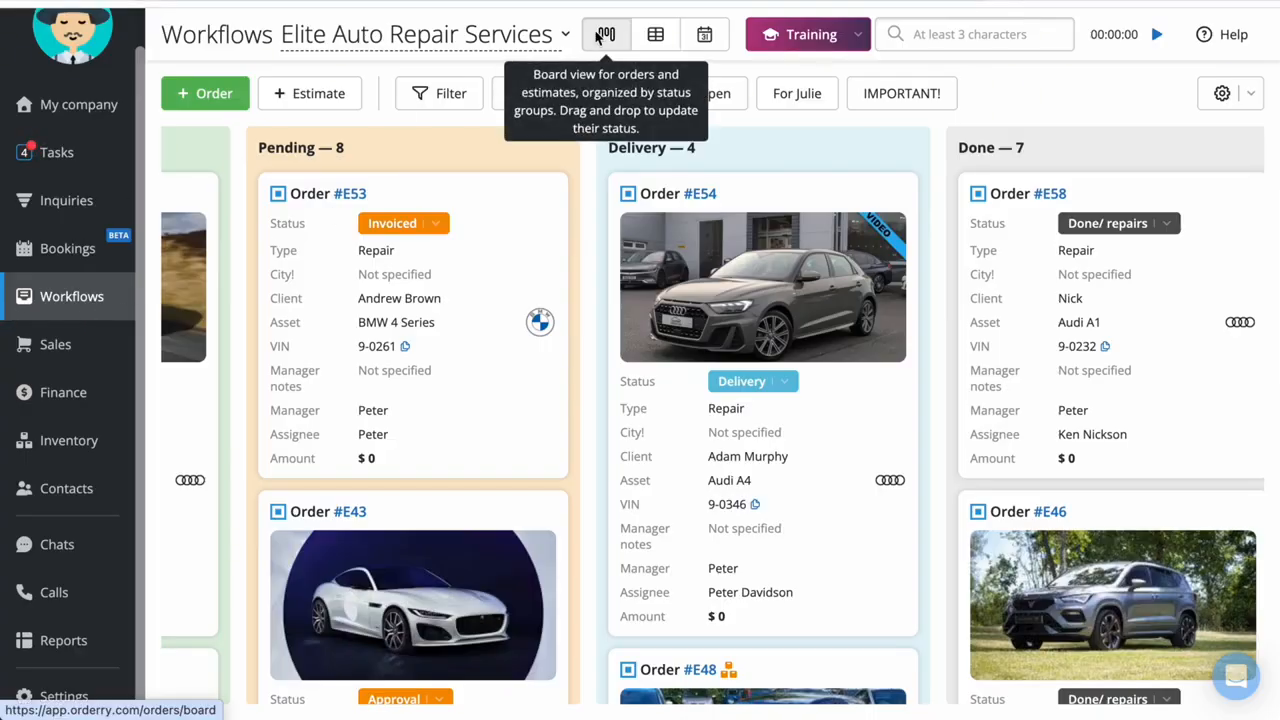
# Group the orders on the Workflows board by technician
pyautogui.moveTo(482, 426)
pyautogui.mouseDown()
pyautogui.moveTo(503, 425)
pyautogui.moveTo(466, 423)
pyautogui.mouseUp()
pyautogui.click(1228, 93)
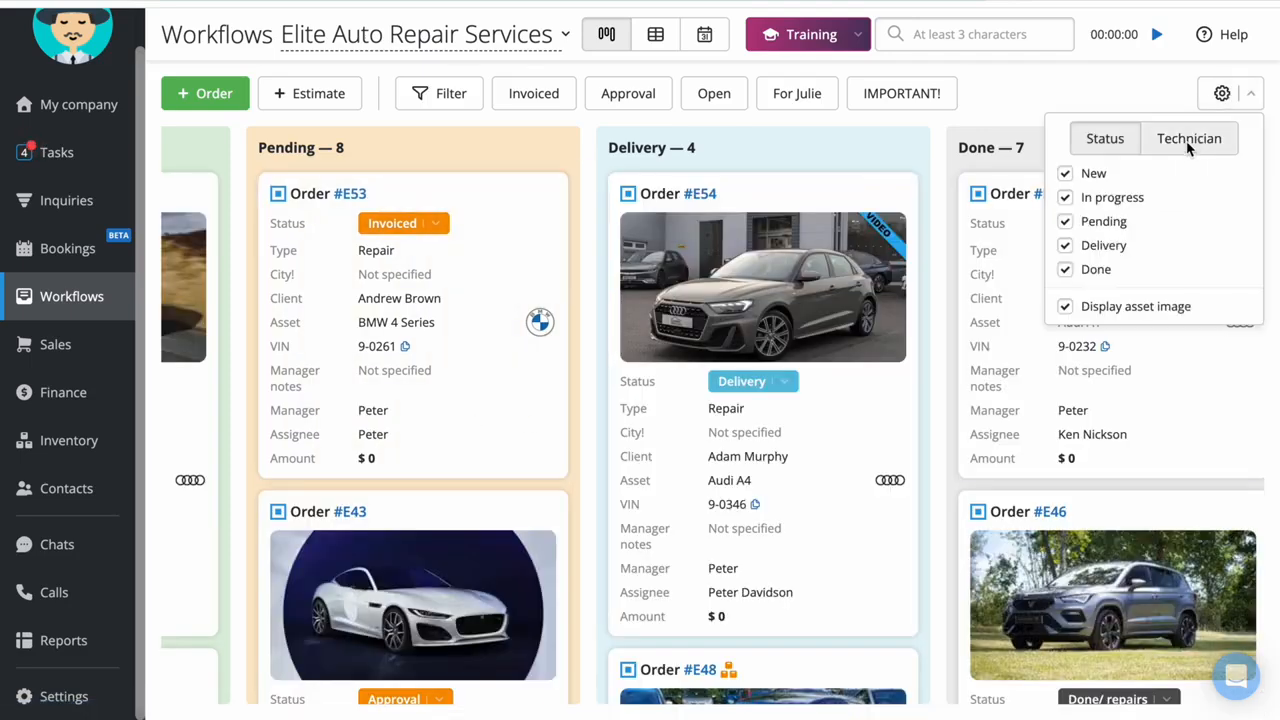
pyautogui.click(1190, 140)
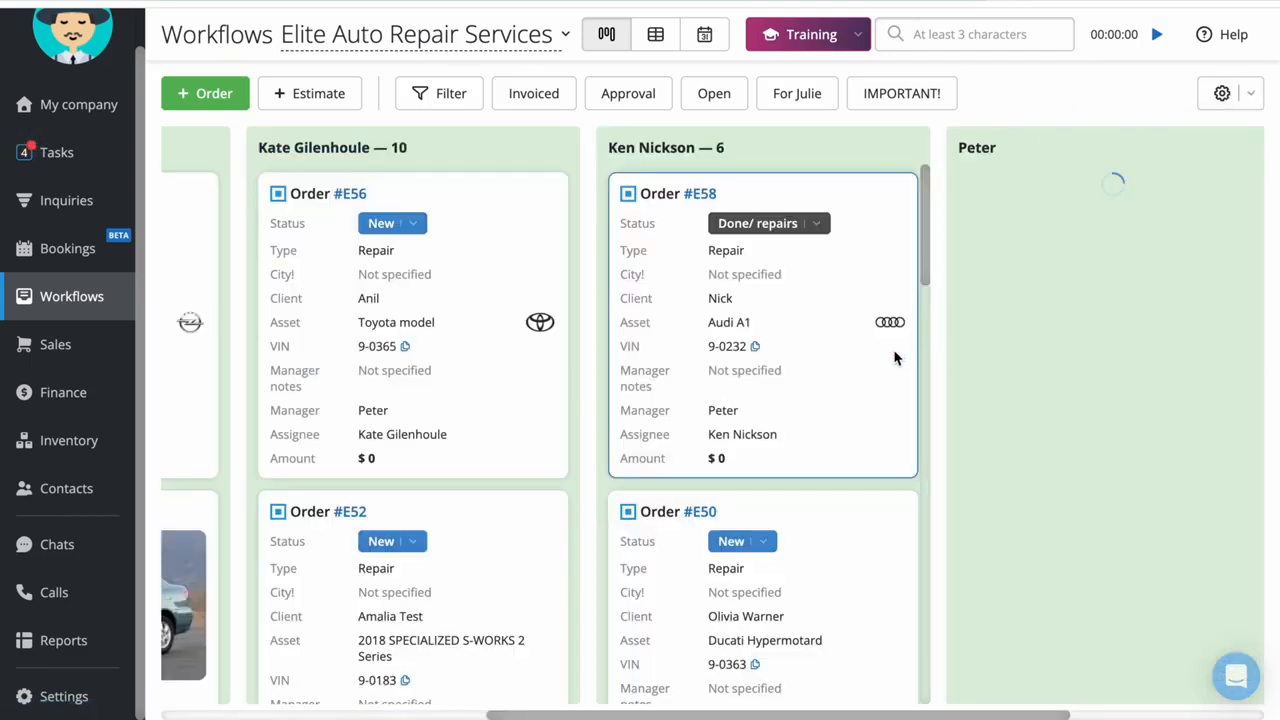
pyautogui.hscroll(-5, 881, 373)
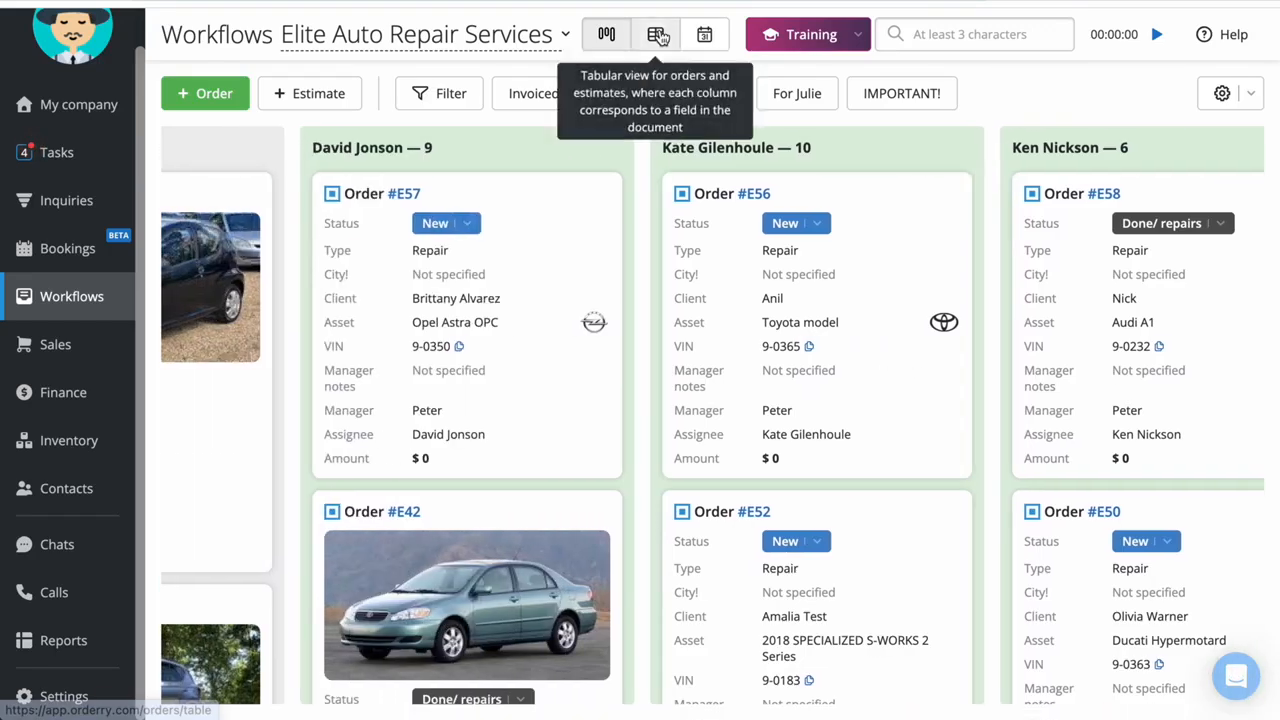
# In the orders table view, check the urgent orders and open the bulk actions for all listed orders
pyautogui.click(656, 34)
pyautogui.click(757, 170)
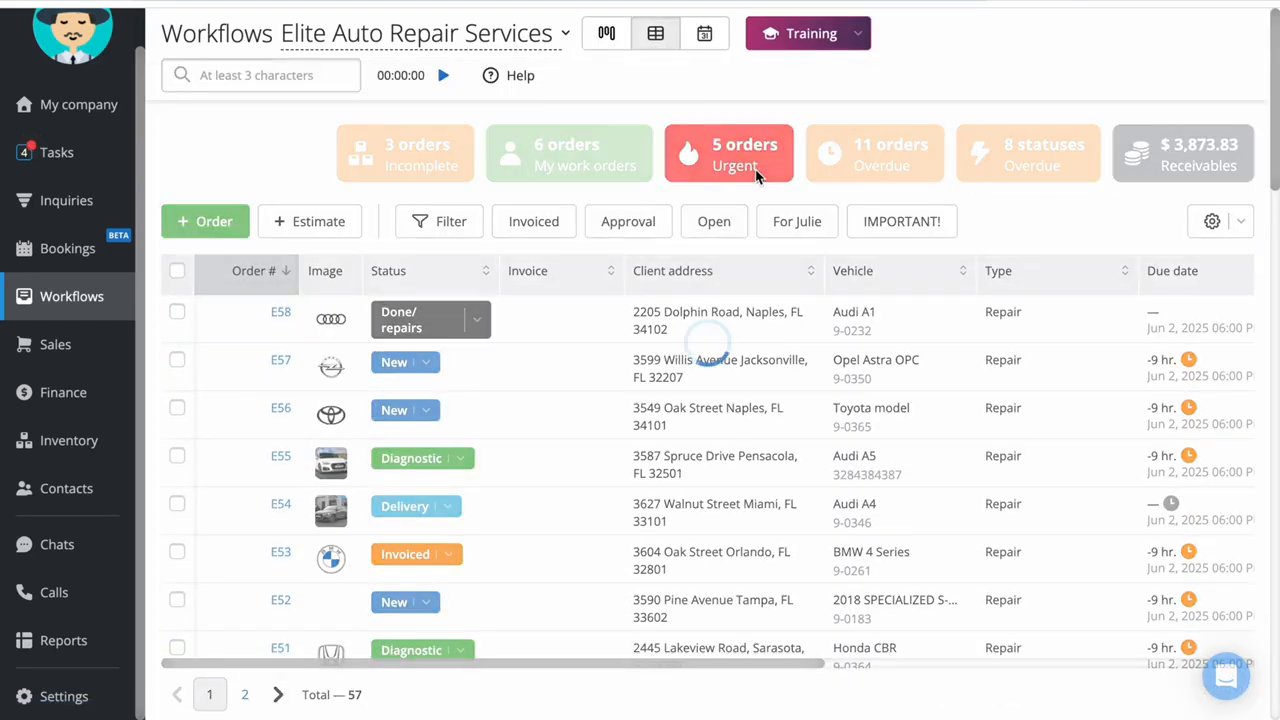
pyautogui.click(758, 136)
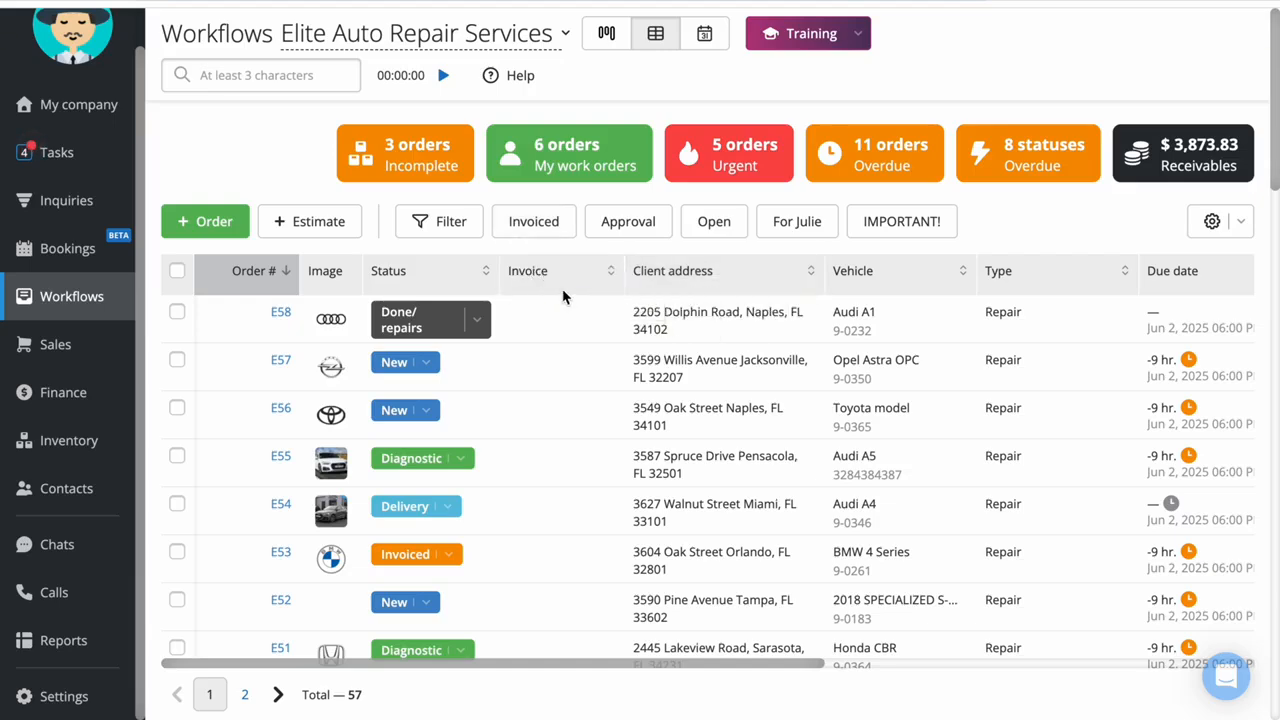
pyautogui.click(177, 271)
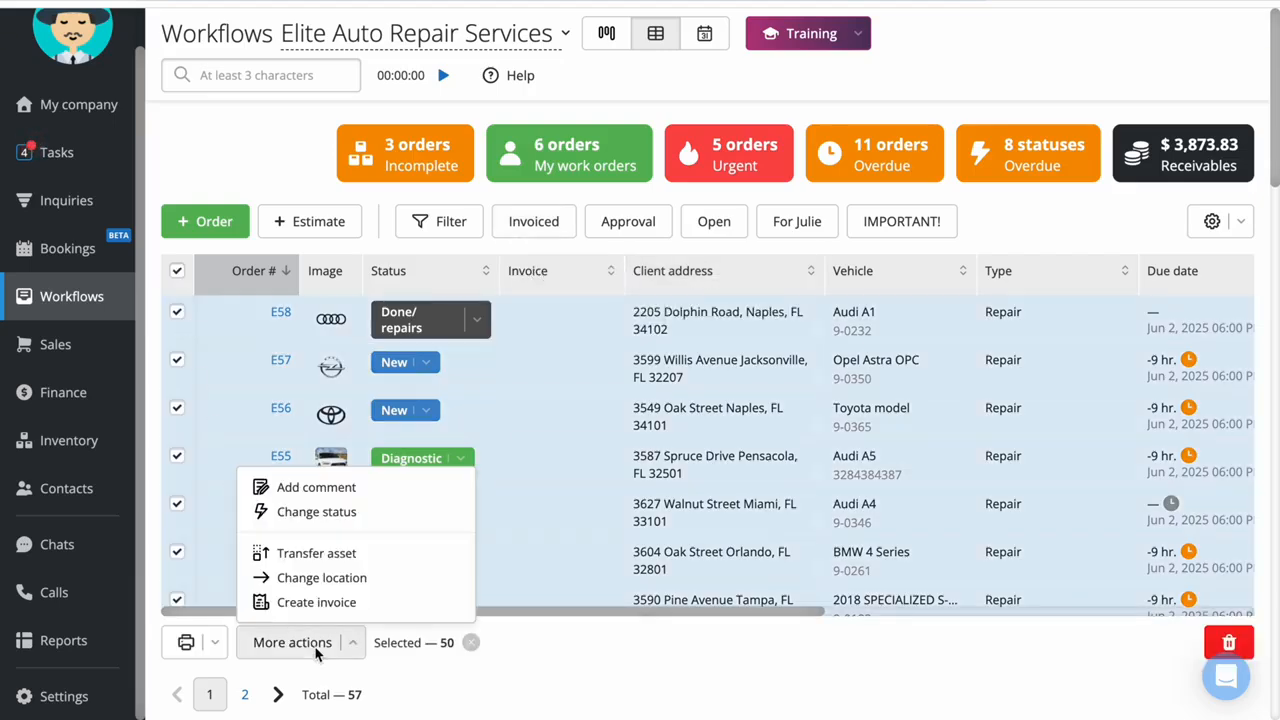
# Show the orders in calendar view and examine its period and grouping options
pyautogui.click(704, 34)
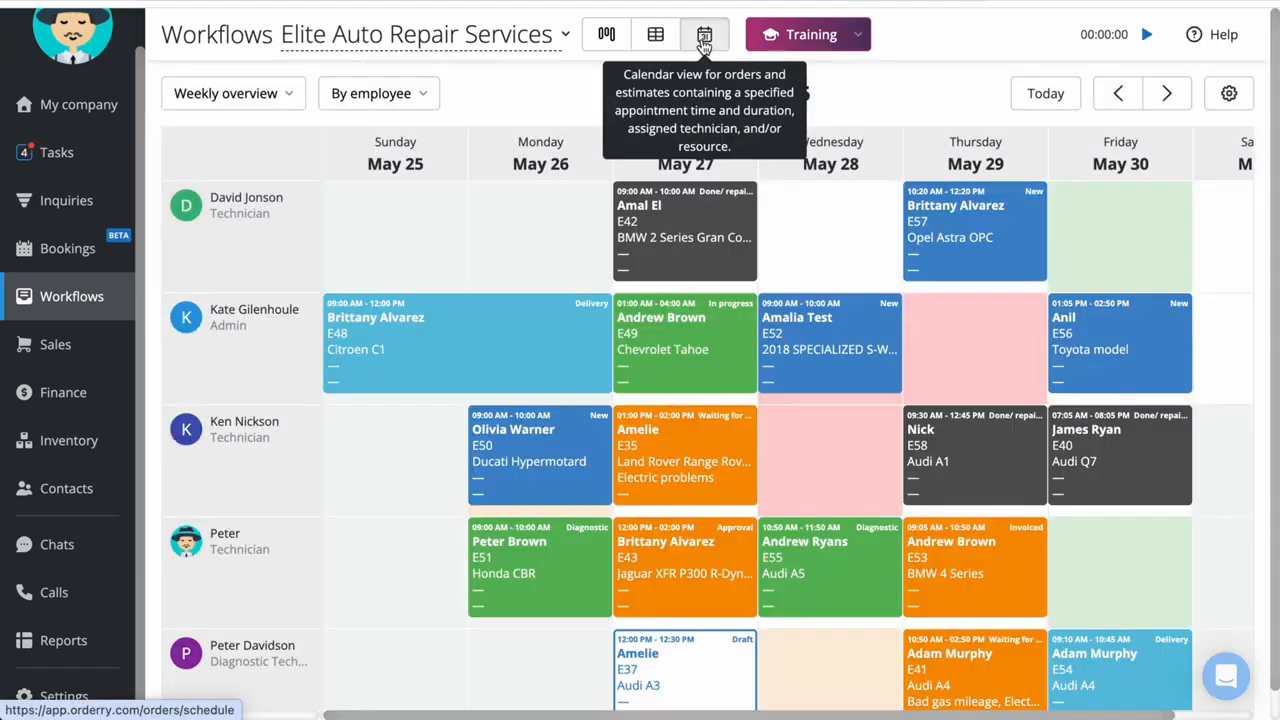
pyautogui.scroll(-1, 471, 337)
pyautogui.scroll(1, 471, 337)
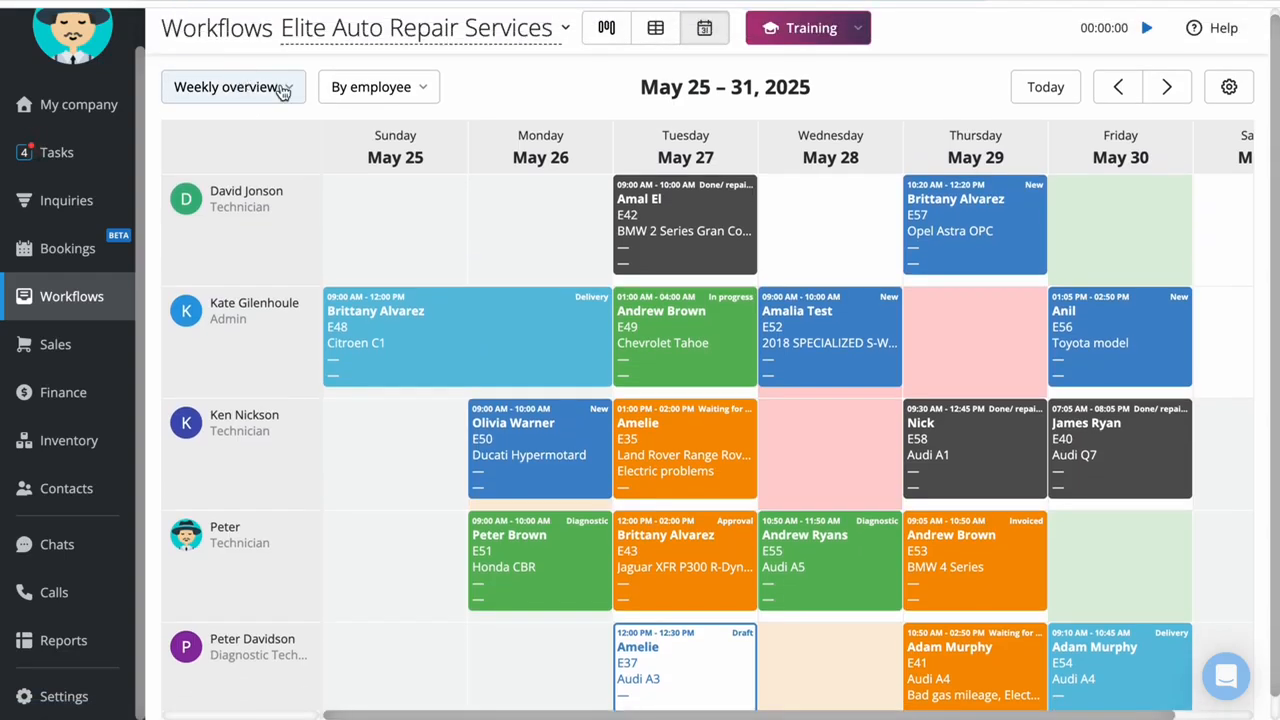
pyautogui.click(280, 87)
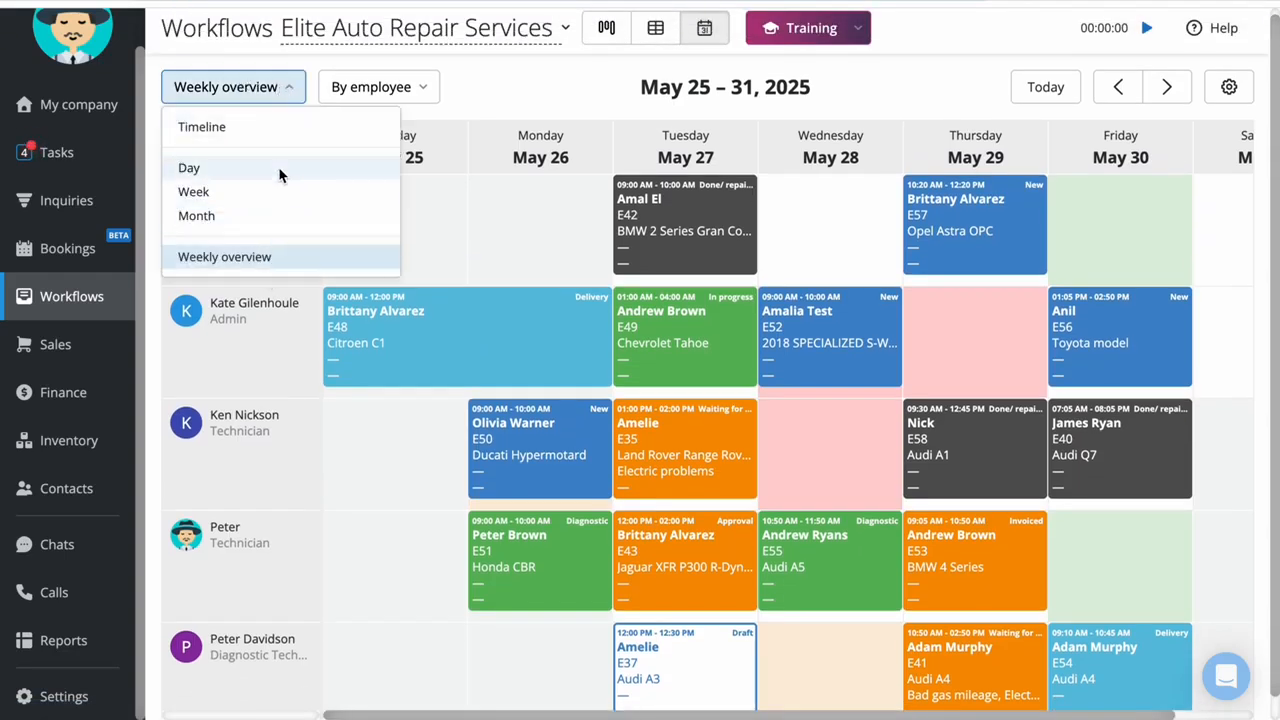
pyautogui.click(371, 87)
pyautogui.click(409, 149)
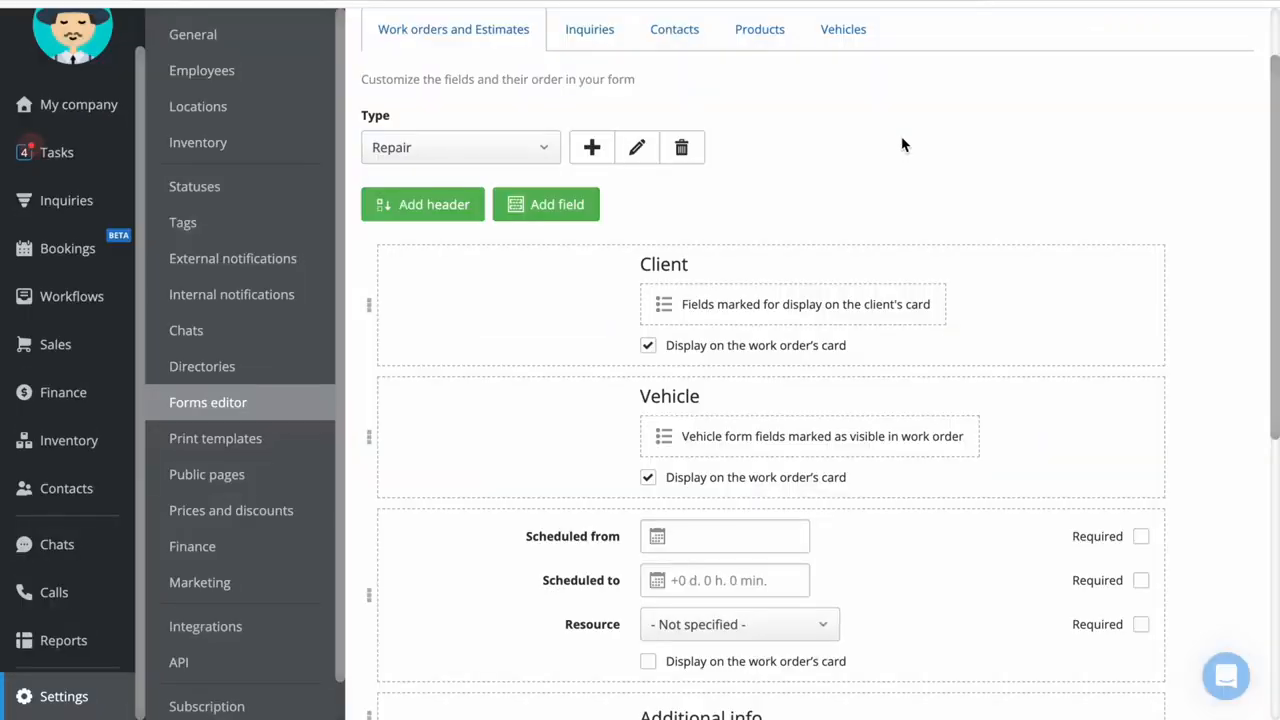
# In the Forms editor, examine the work order form fields of the Rental and Truck refurbishment types
pyautogui.scroll(1, 903, 145)
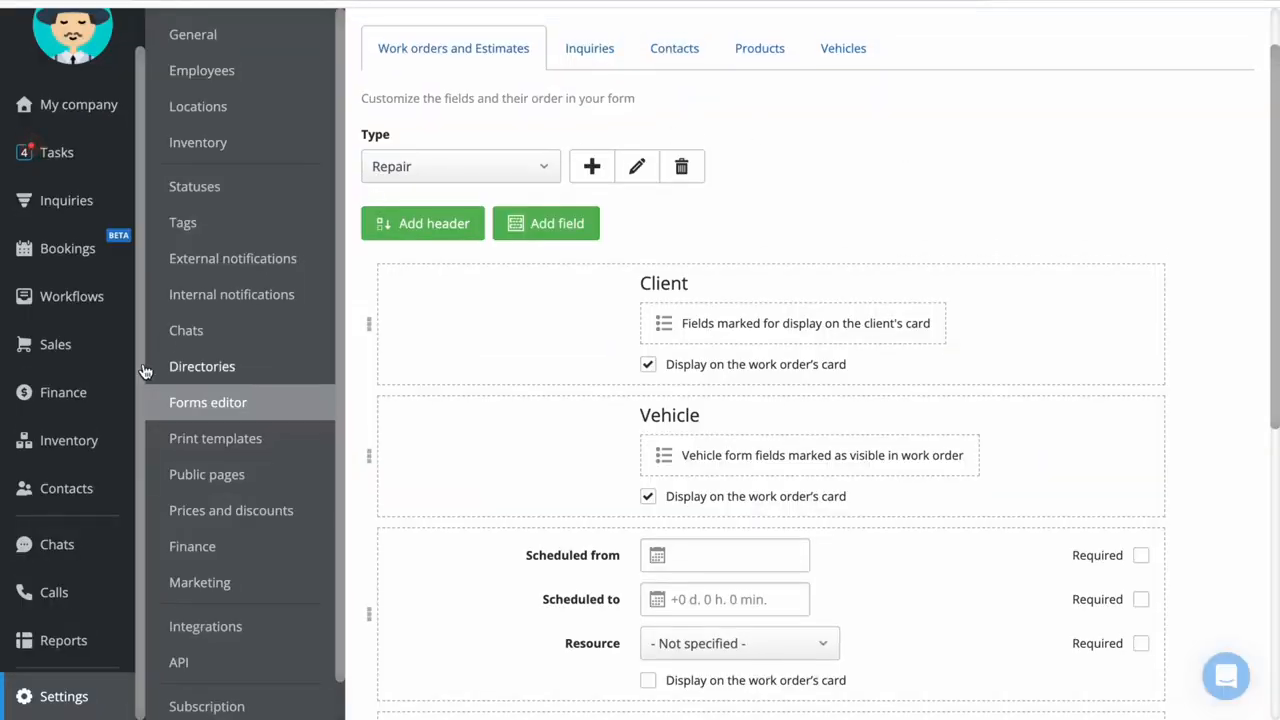
pyautogui.click(534, 163)
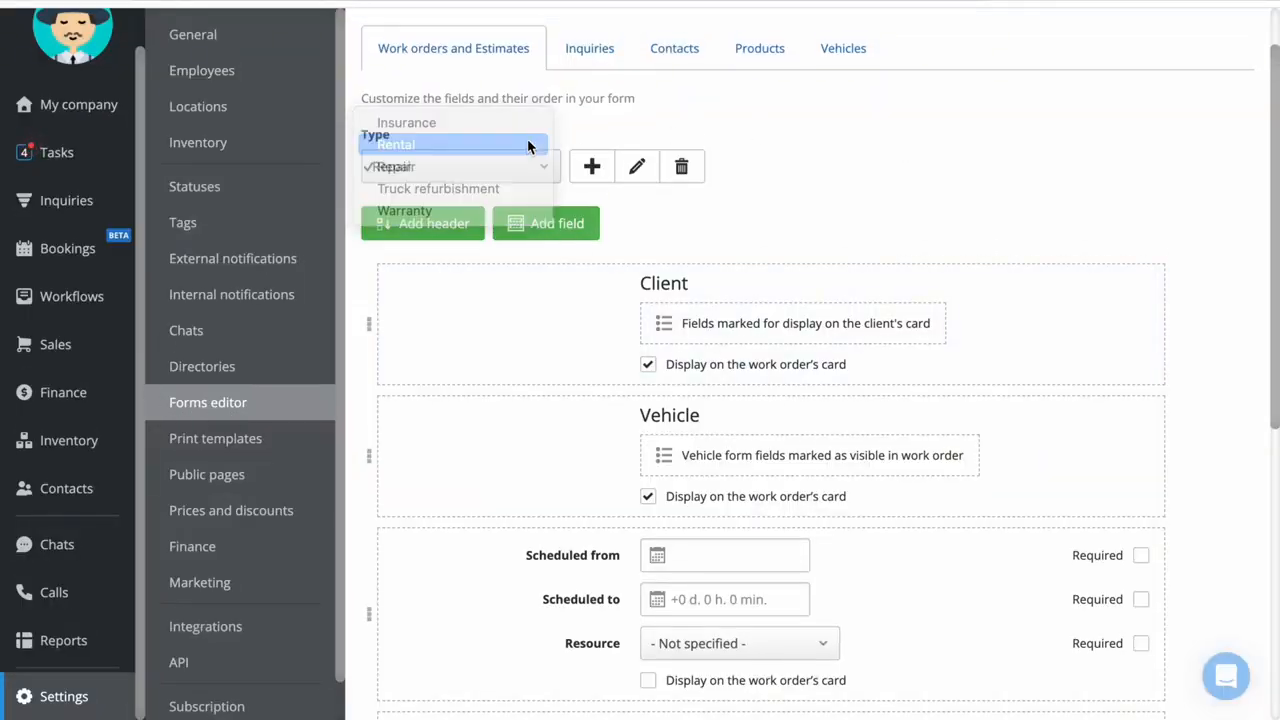
pyautogui.click(520, 137)
pyautogui.click(520, 233)
pyautogui.click(514, 277)
pyautogui.scroll(-4, 894, 277)
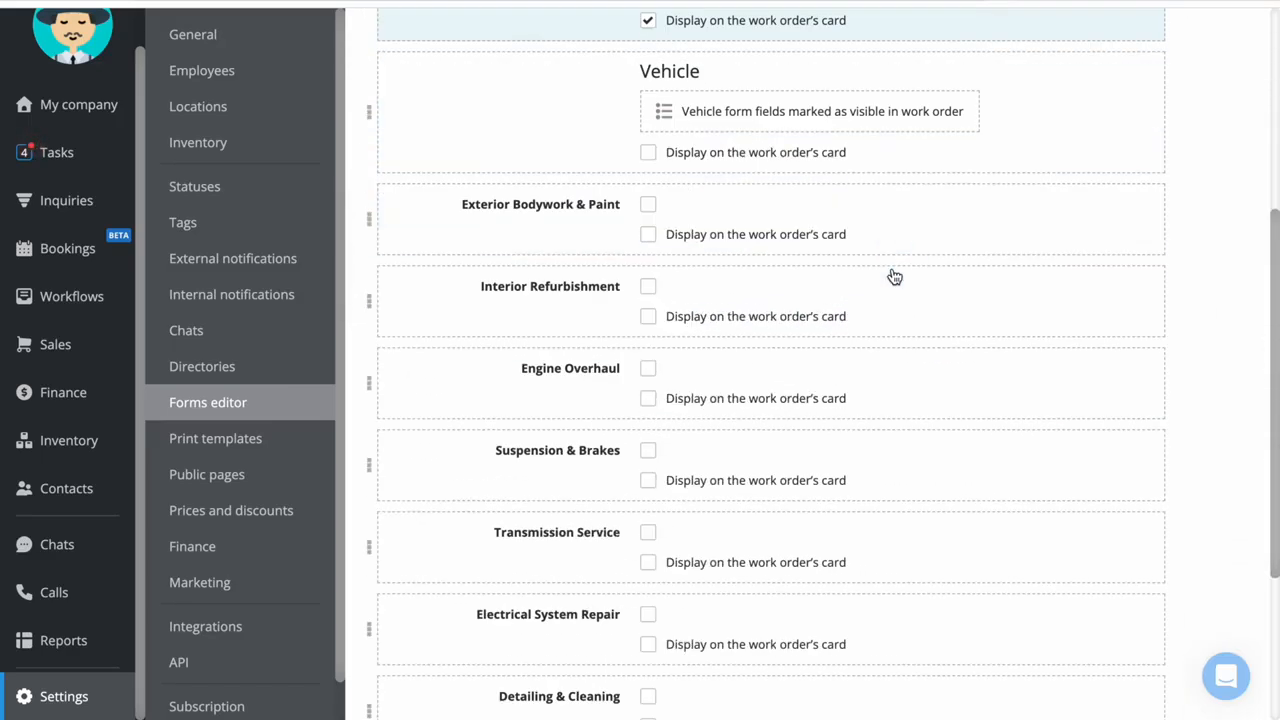
# Show the Insurance work order form in the Forms editor and examine its fields
pyautogui.scroll(1, 891, 275)
pyautogui.scroll(3, 891, 275)
pyautogui.click(528, 238)
pyautogui.click(470, 166)
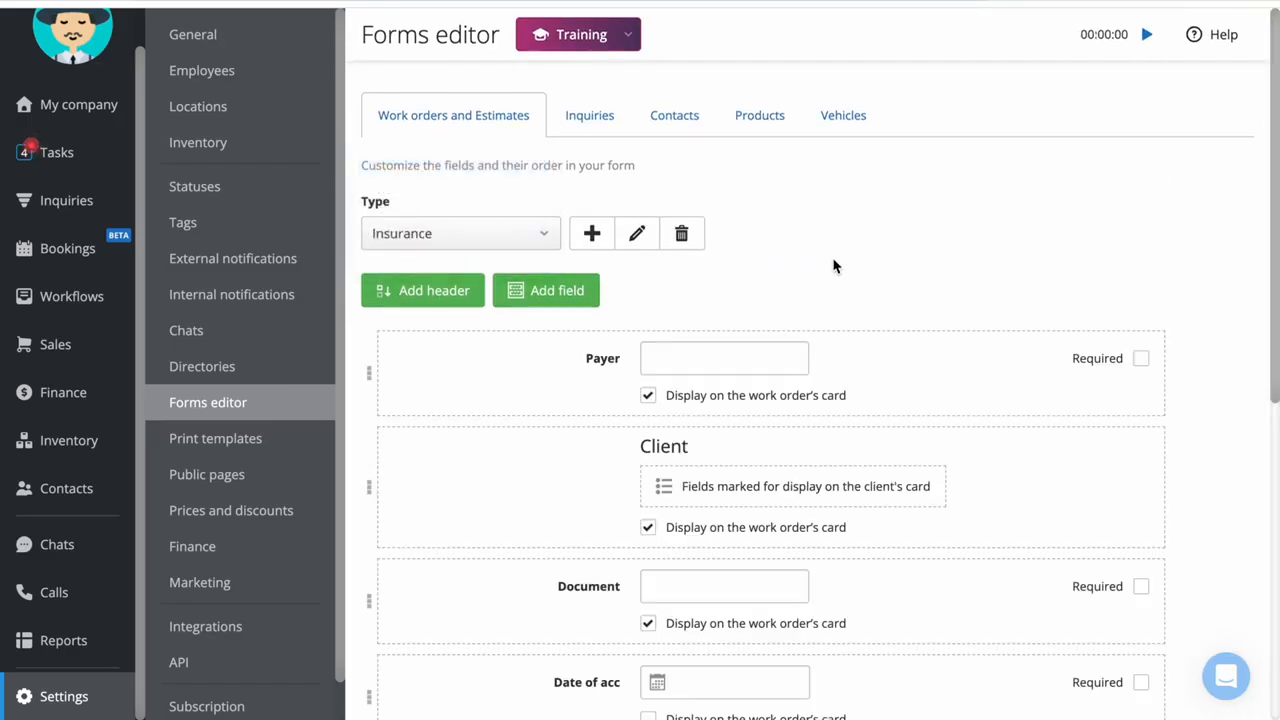
pyautogui.scroll(-5, 835, 266)
pyautogui.scroll(4, 835, 266)
pyautogui.click(636, 16)
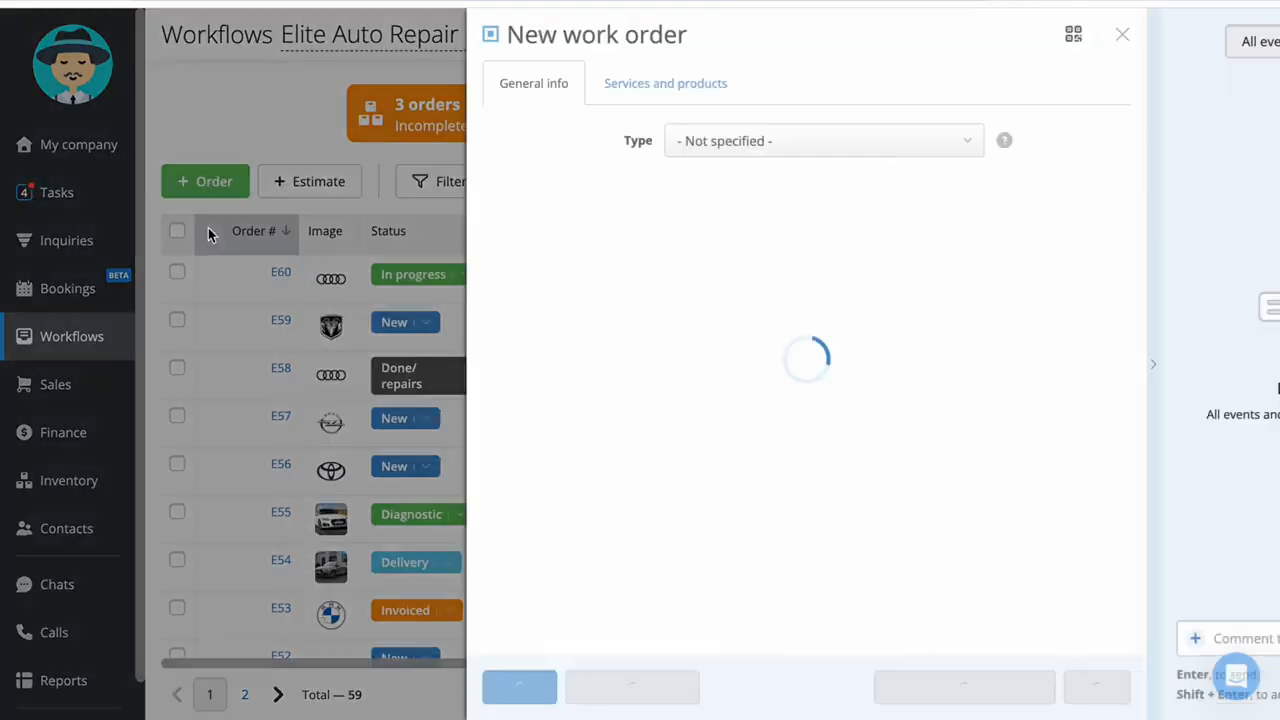
# In a new work order, compare the form fields of the Insurance, Truck refurbishment and Repair types
pyautogui.click(642, 141)
pyautogui.click(628, 163)
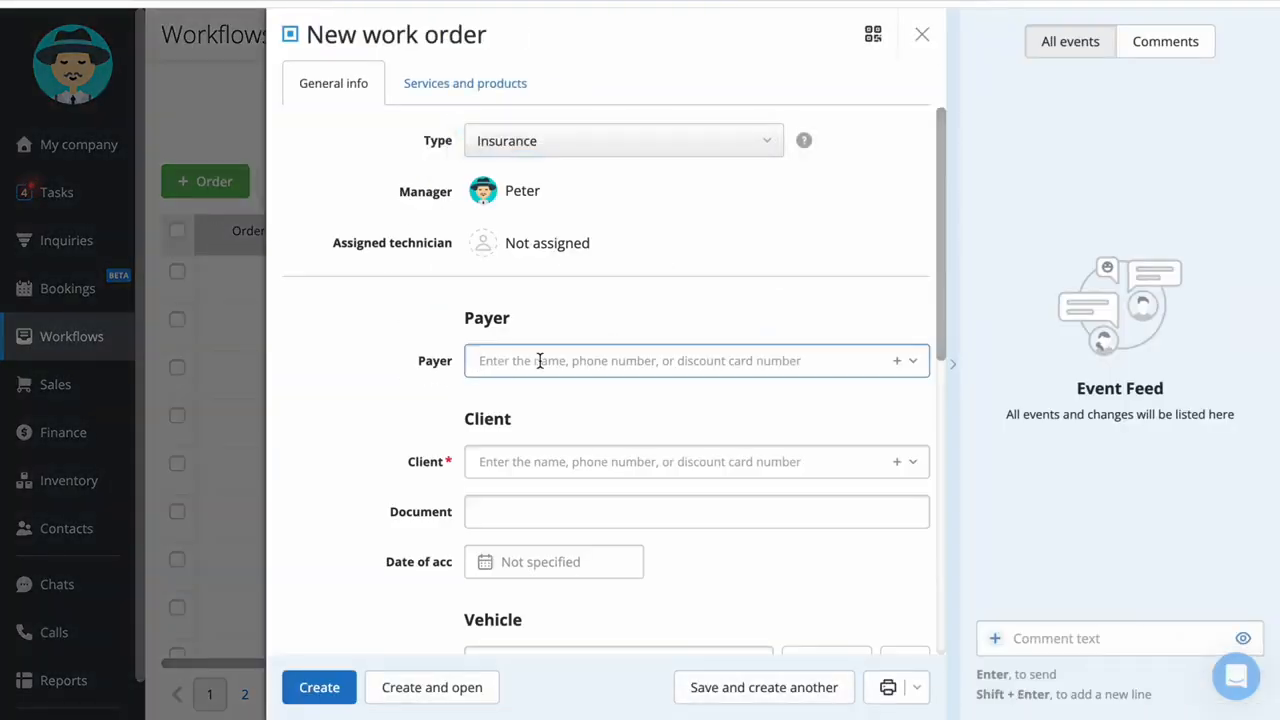
pyautogui.scroll(-6, 385, 370)
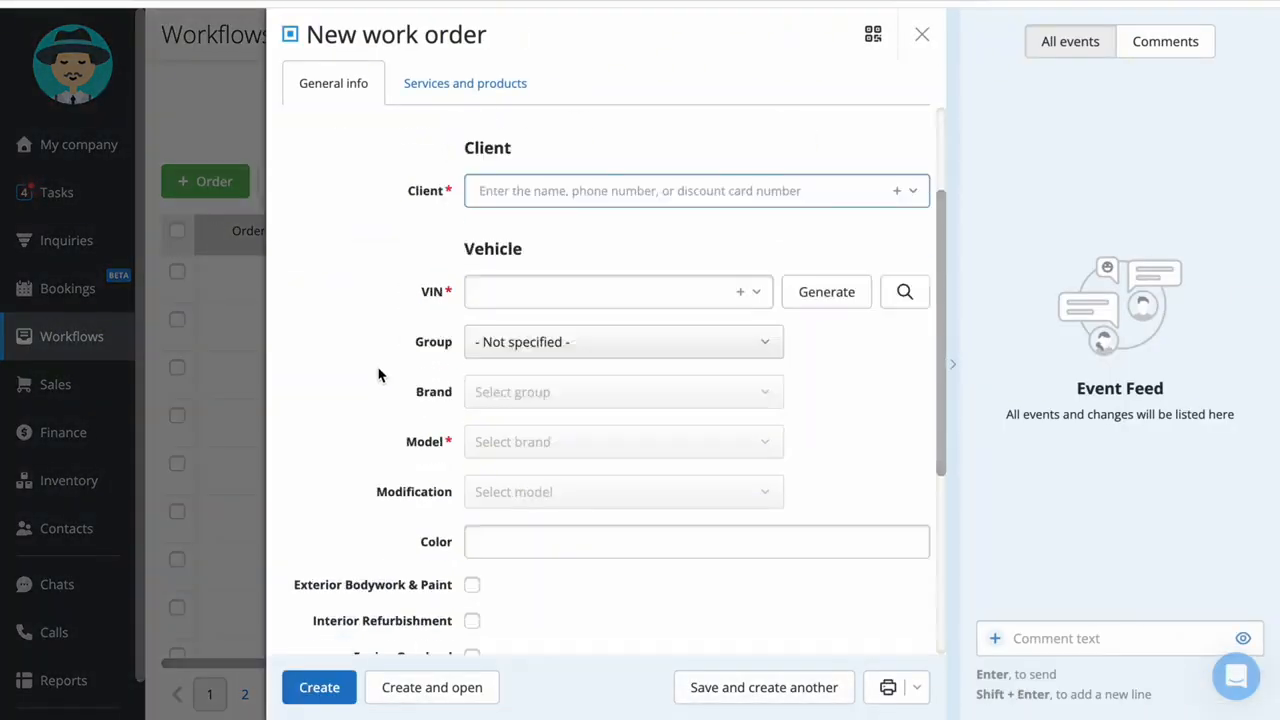
pyautogui.scroll(6, 380, 370)
pyautogui.click(614, 140)
pyautogui.click(500, 117)
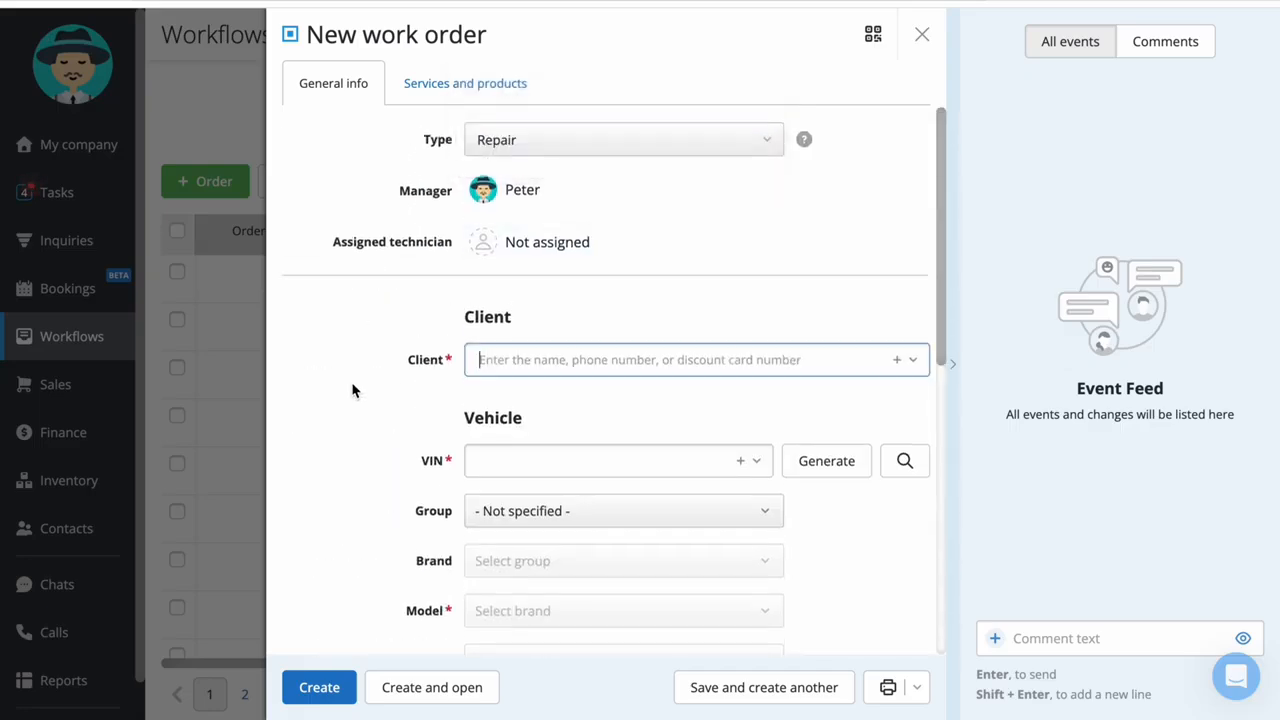
pyautogui.scroll(-5, 351, 389)
pyautogui.scroll(5, 359, 388)
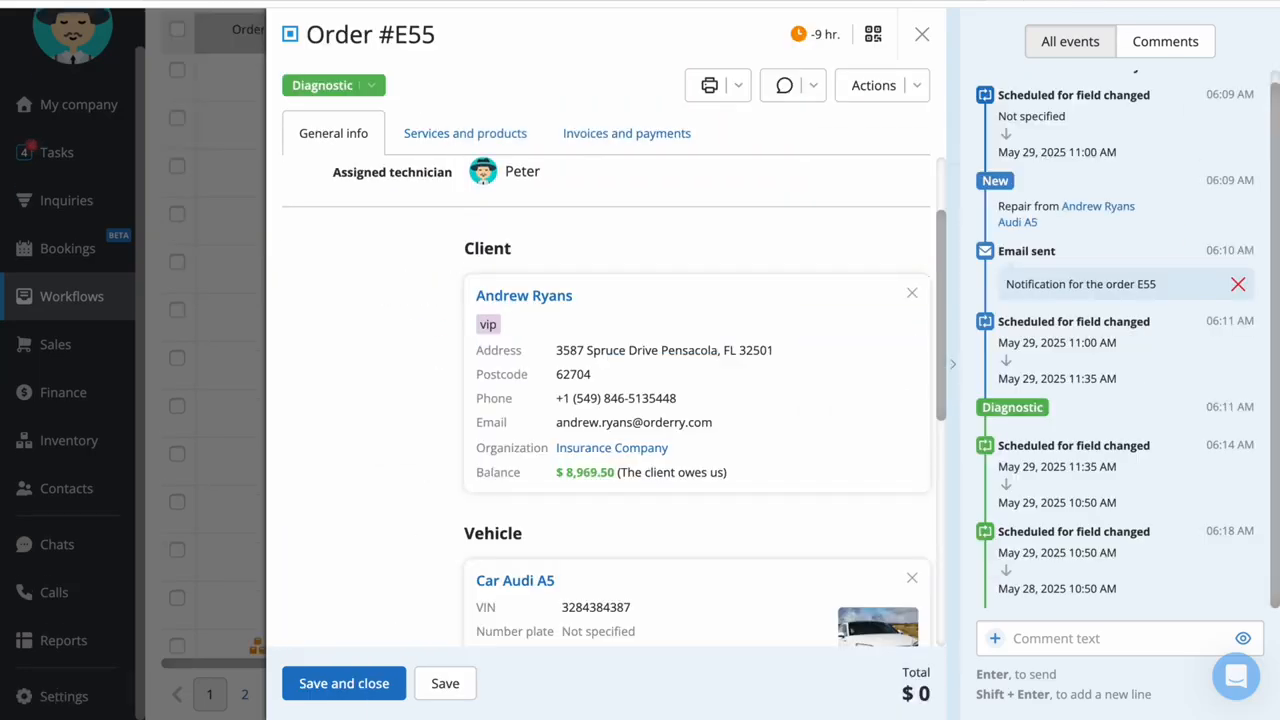
# Review the client, vehicle and event details of orders E55, E59 and E54, and close the order card
pyautogui.scroll(-3, 366, 317)
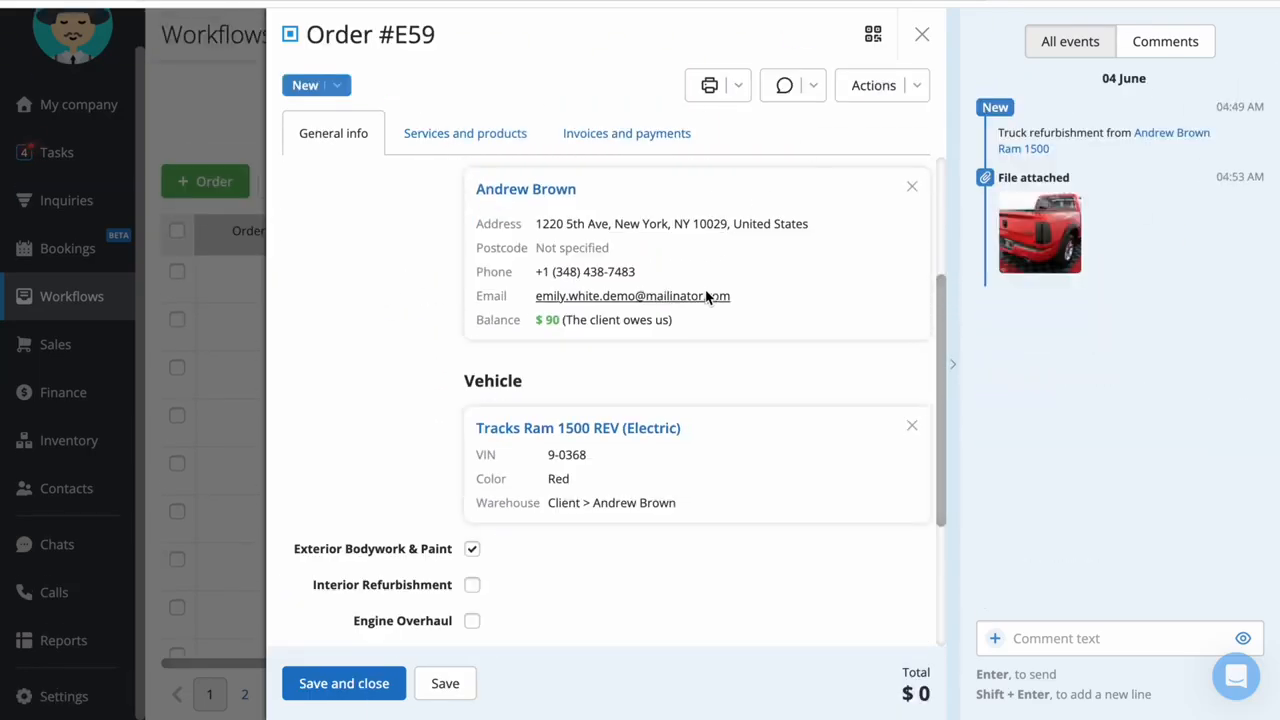
pyautogui.scroll(2, 714, 291)
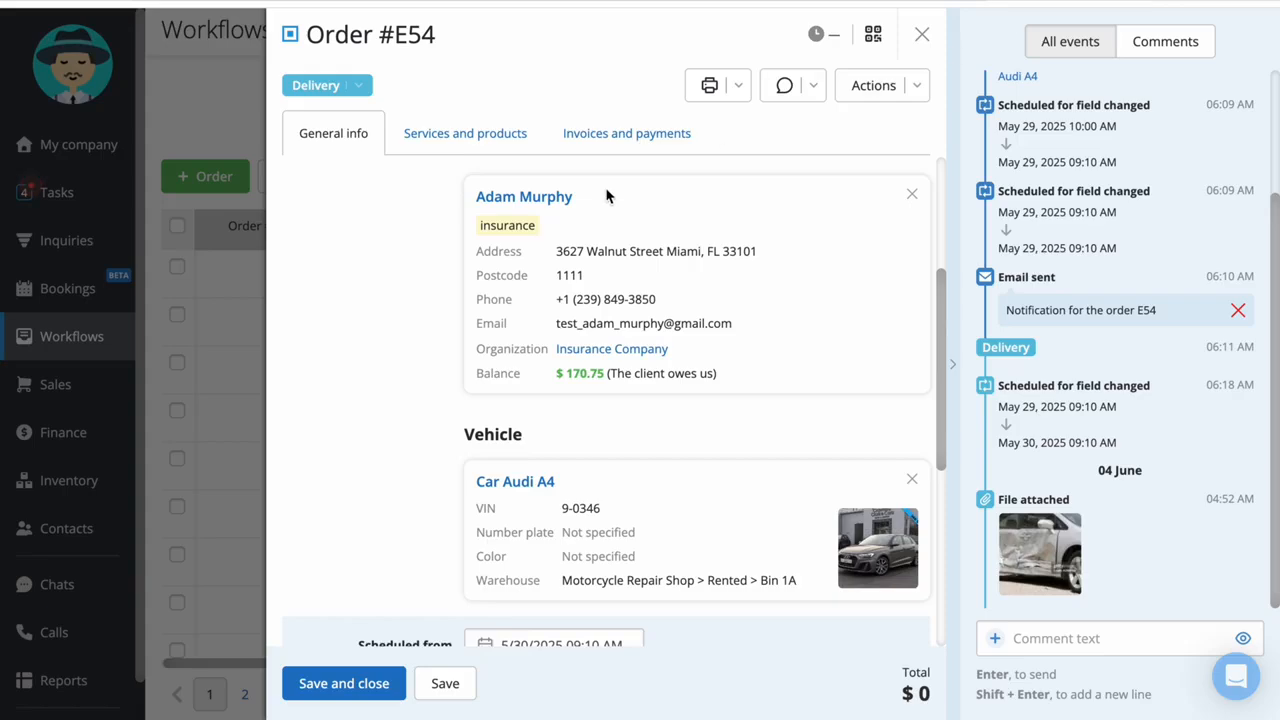
pyautogui.scroll(-2, 403, 334)
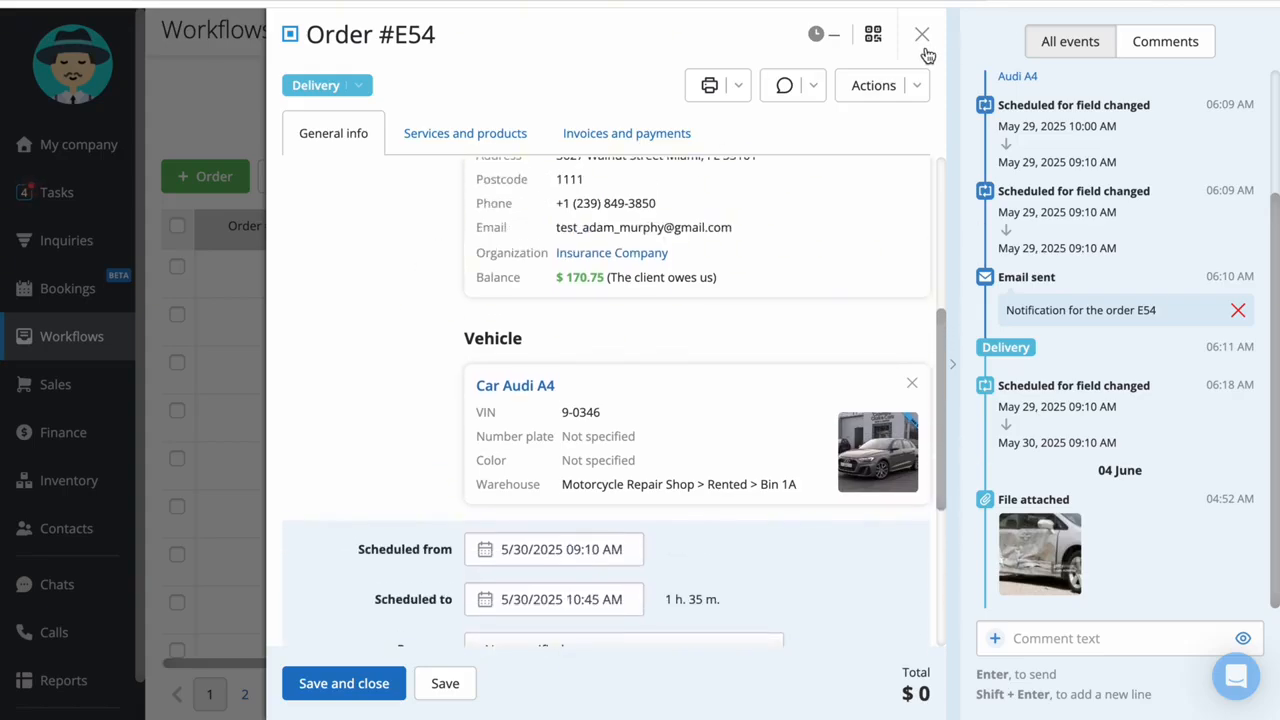
pyautogui.click(922, 34)
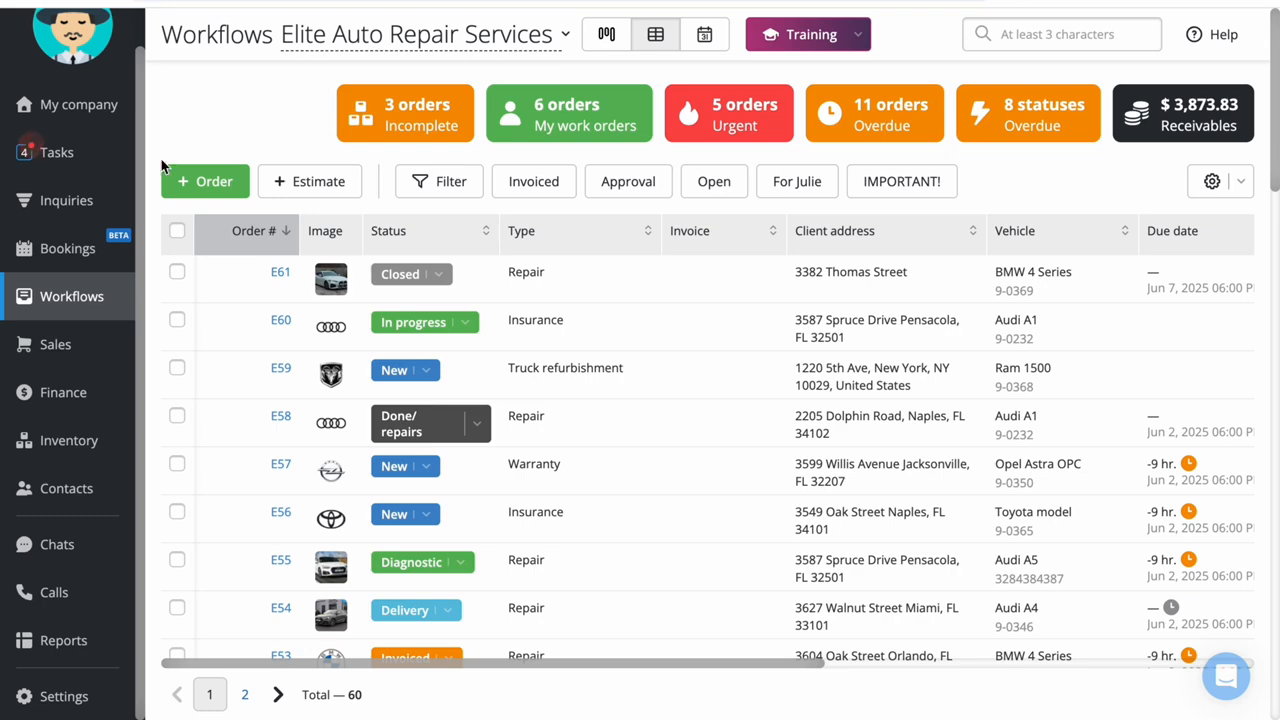
# Start a new work order of the Repair type and assign a technician to it
pyautogui.click(220, 181)
pyautogui.click(931, 152)
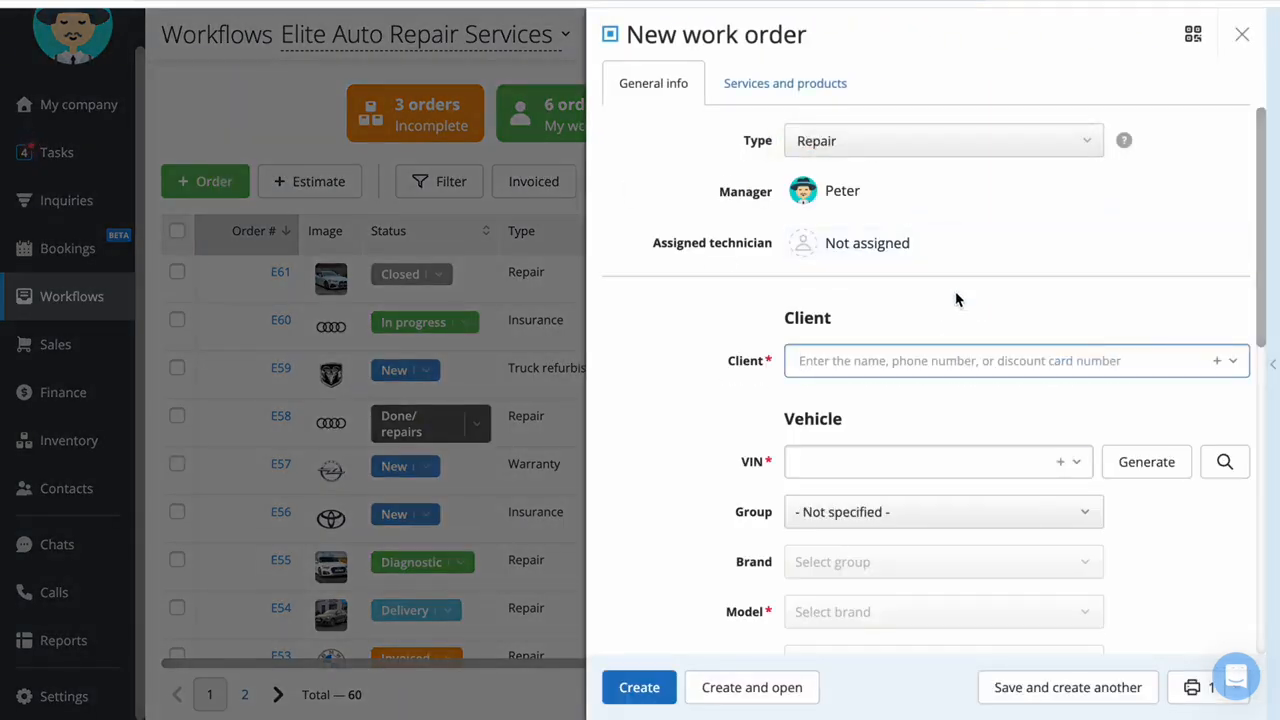
pyautogui.click(958, 250)
pyautogui.click(931, 334)
# Search for the client by first name, look at the new contact form, and select the existing client
pyautogui.click(992, 364)
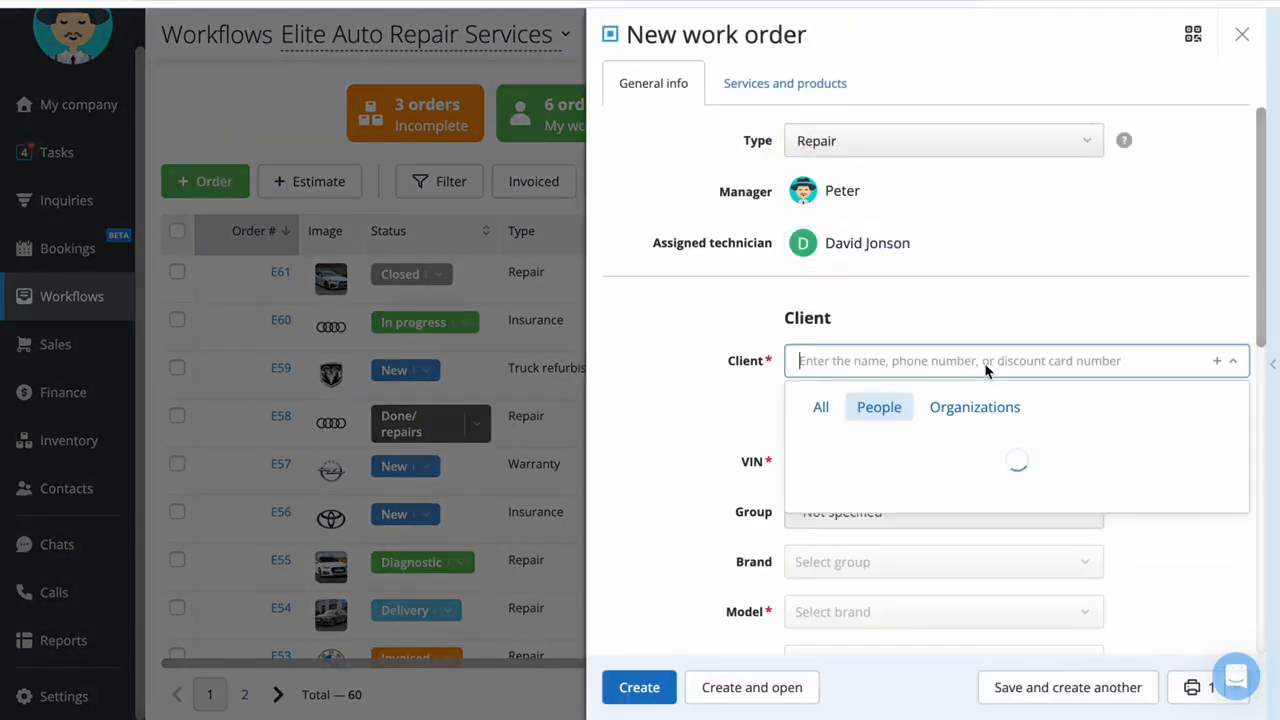
pyautogui.write('kelly')
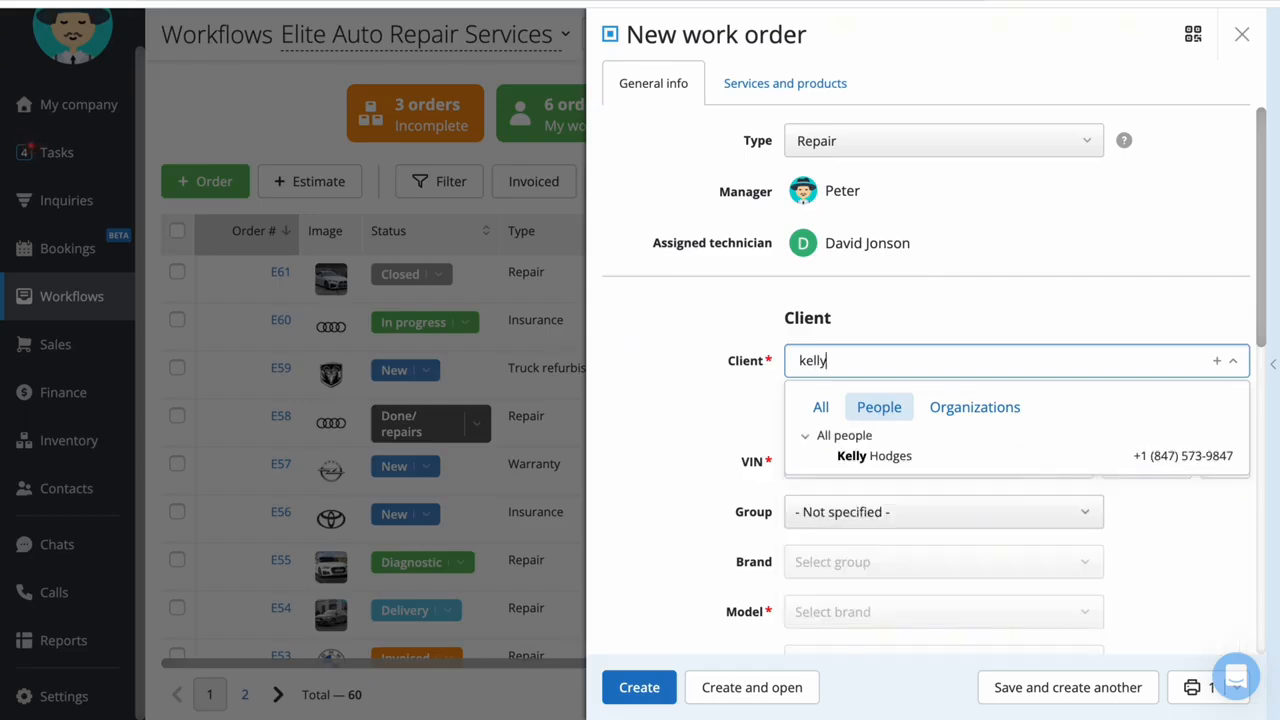
pyautogui.click(1216, 360)
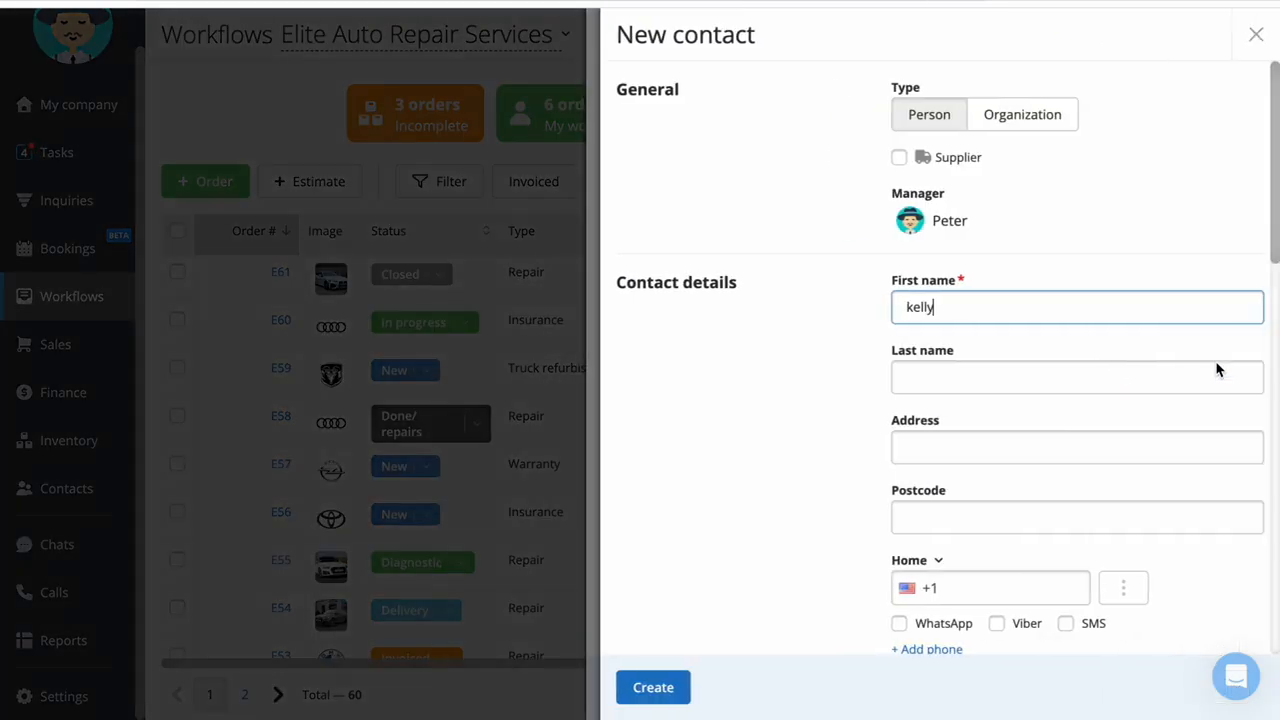
pyautogui.click(459, 297)
pyautogui.click(857, 355)
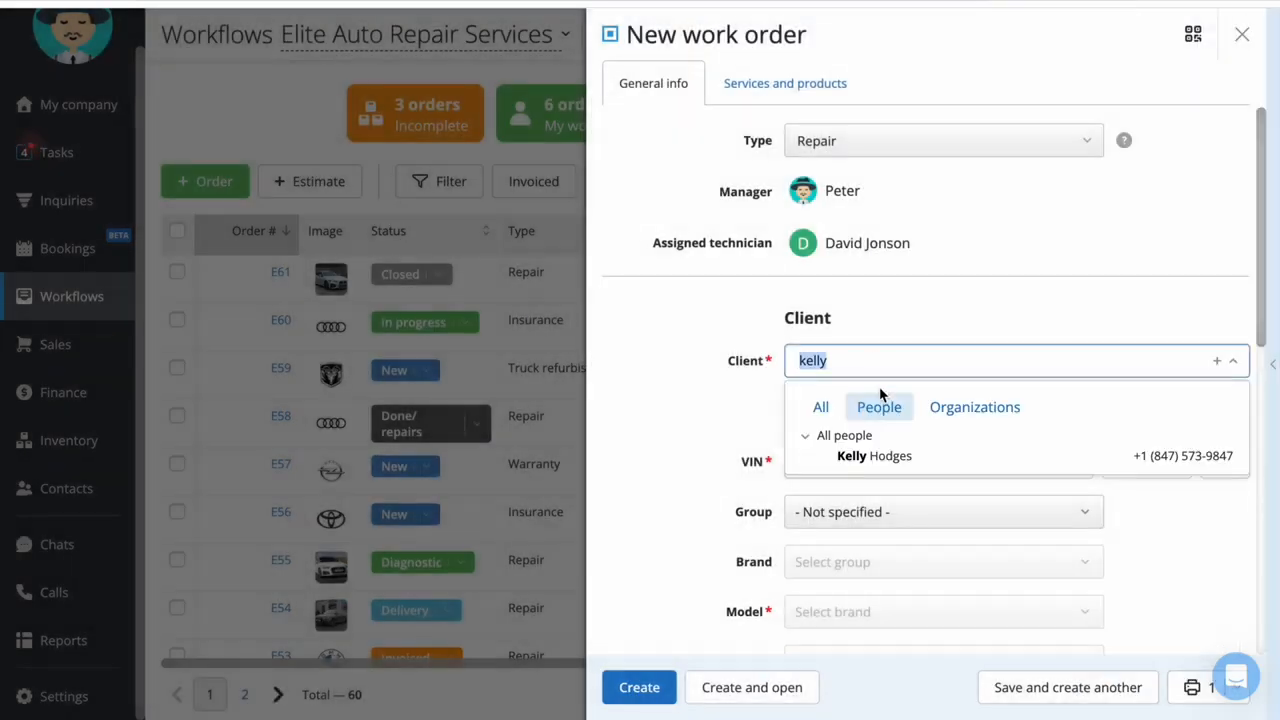
pyautogui.click(908, 457)
# Select the client's saved BMW 4 Series as the vehicle and remove it from the order
pyautogui.scroll(-2, 624, 385)
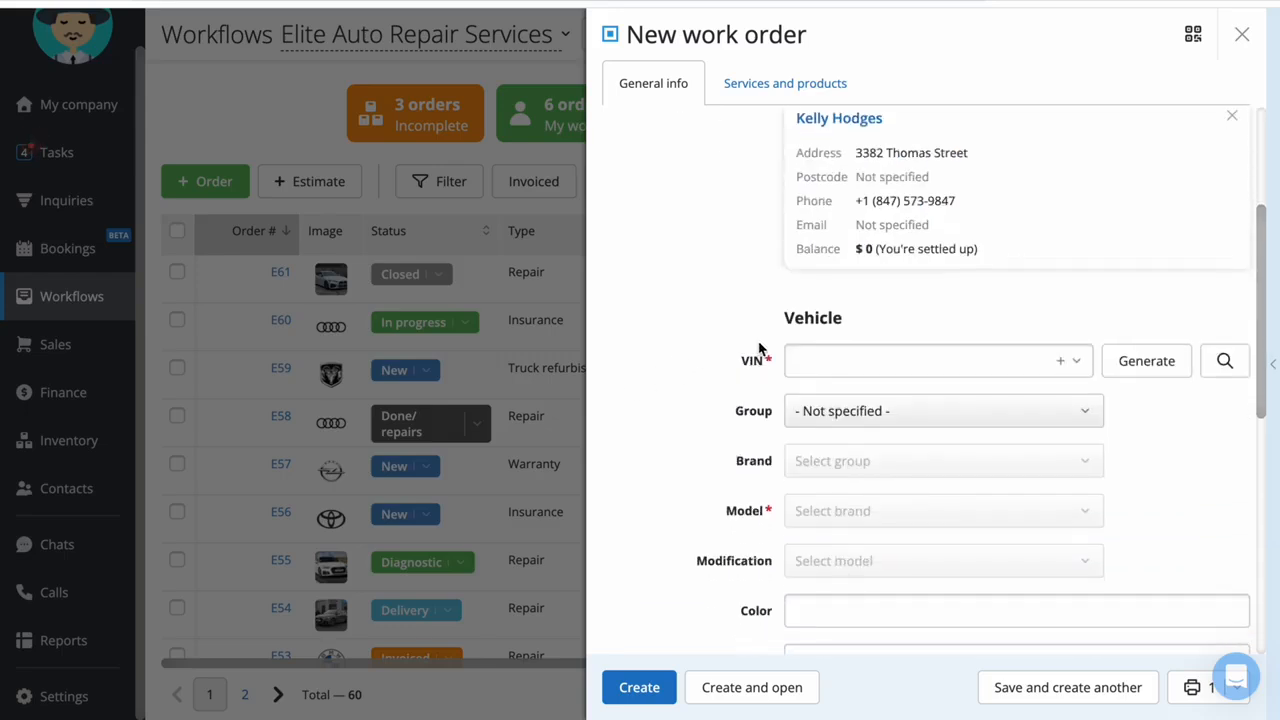
pyautogui.click(870, 372)
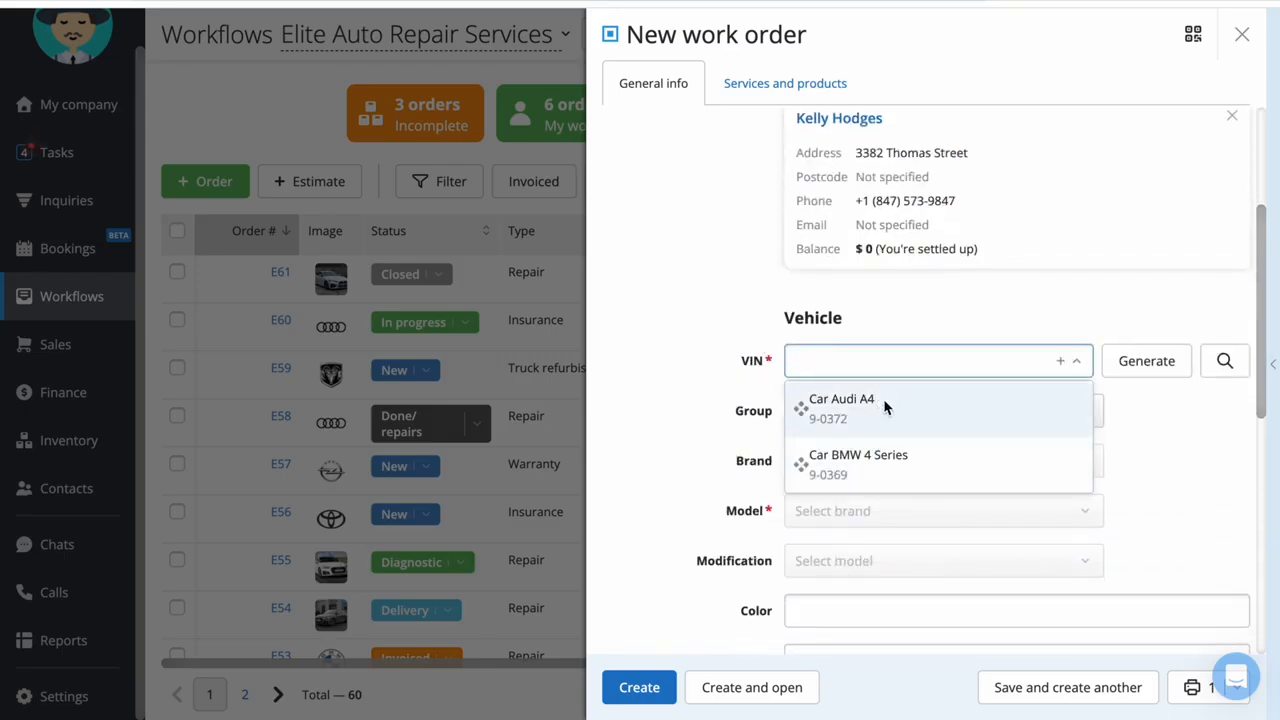
pyautogui.click(870, 474)
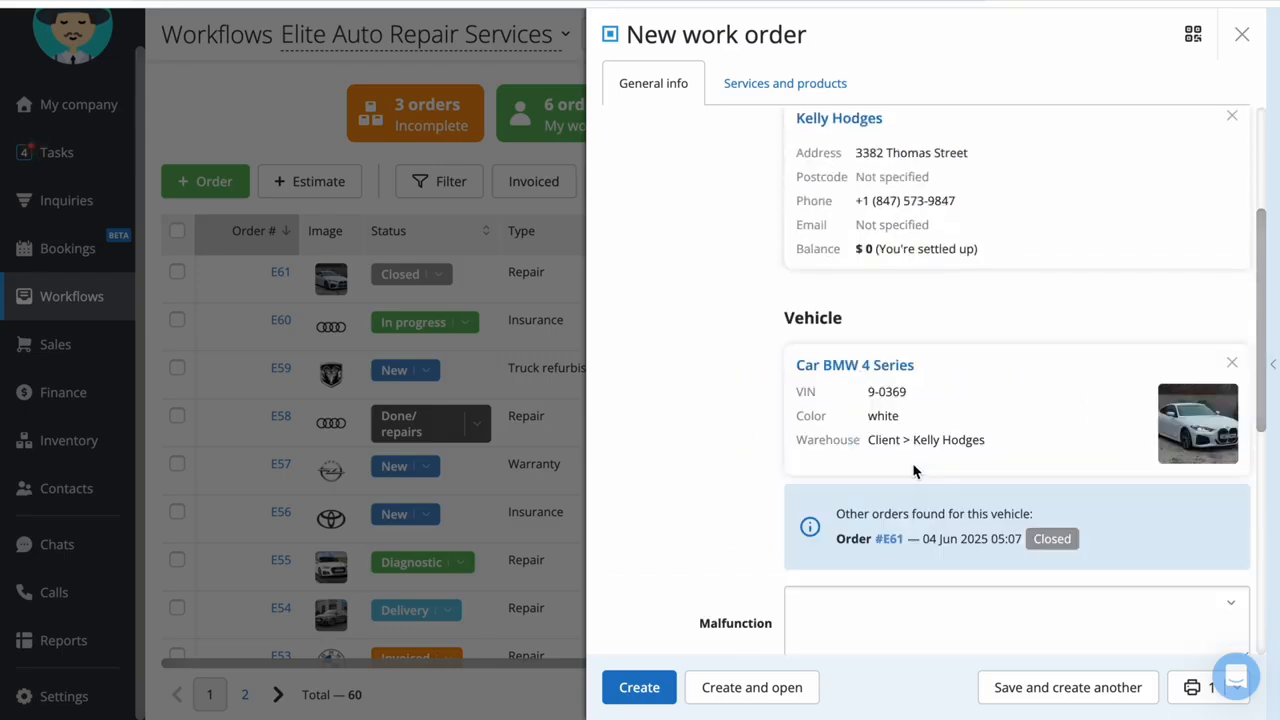
pyautogui.click(1231, 365)
# Enter a VIN, look up the vehicle data by it, and clear the VIN field
pyautogui.click(940, 366)
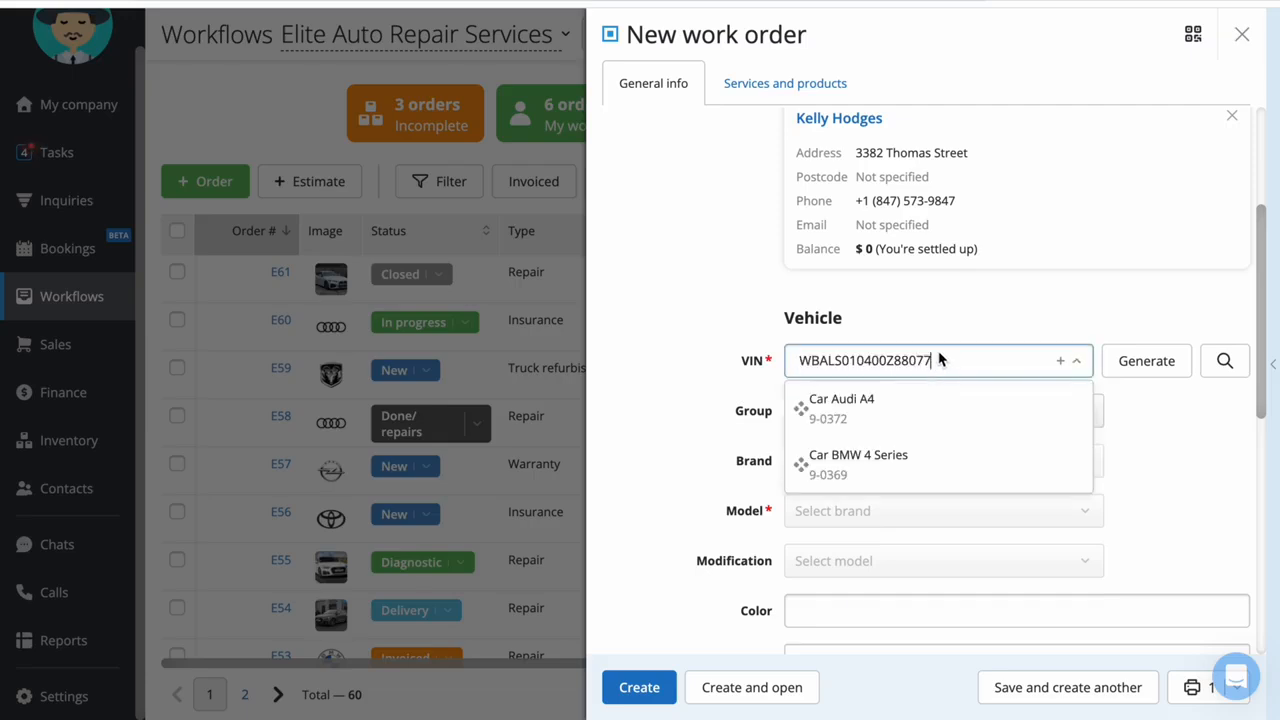
pyautogui.click(1223, 372)
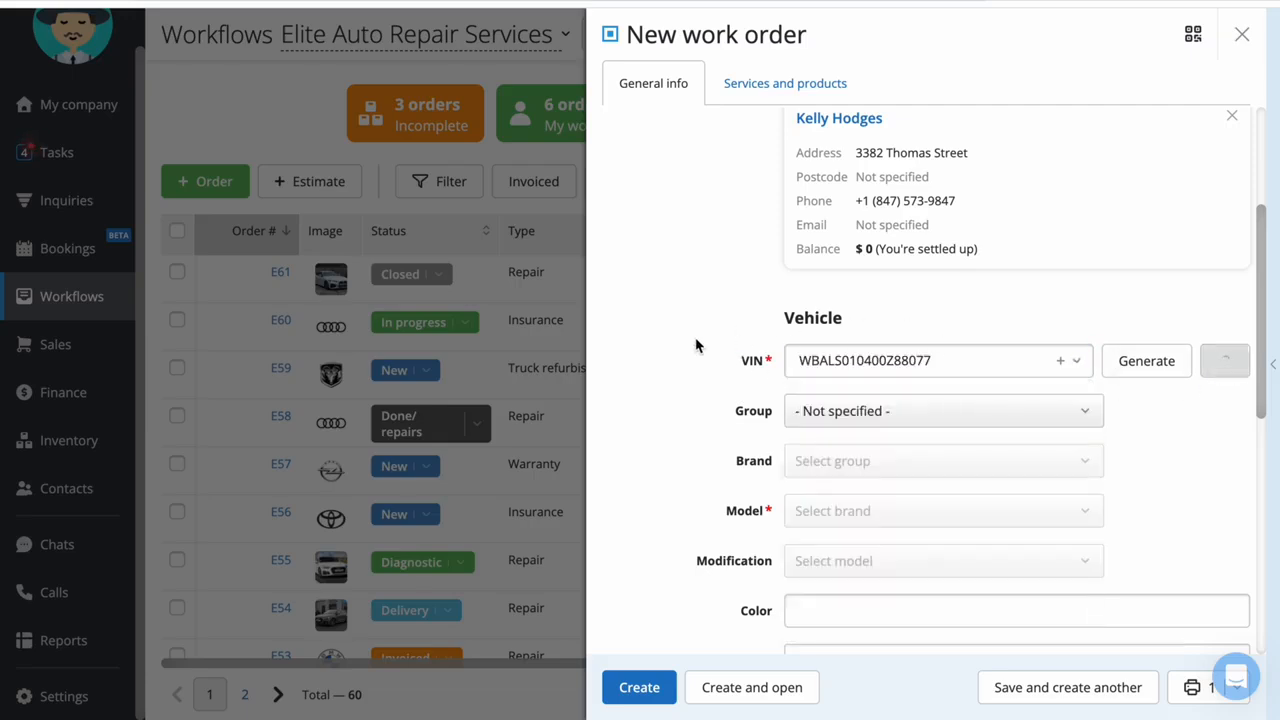
pyautogui.scroll(-1, 650, 358)
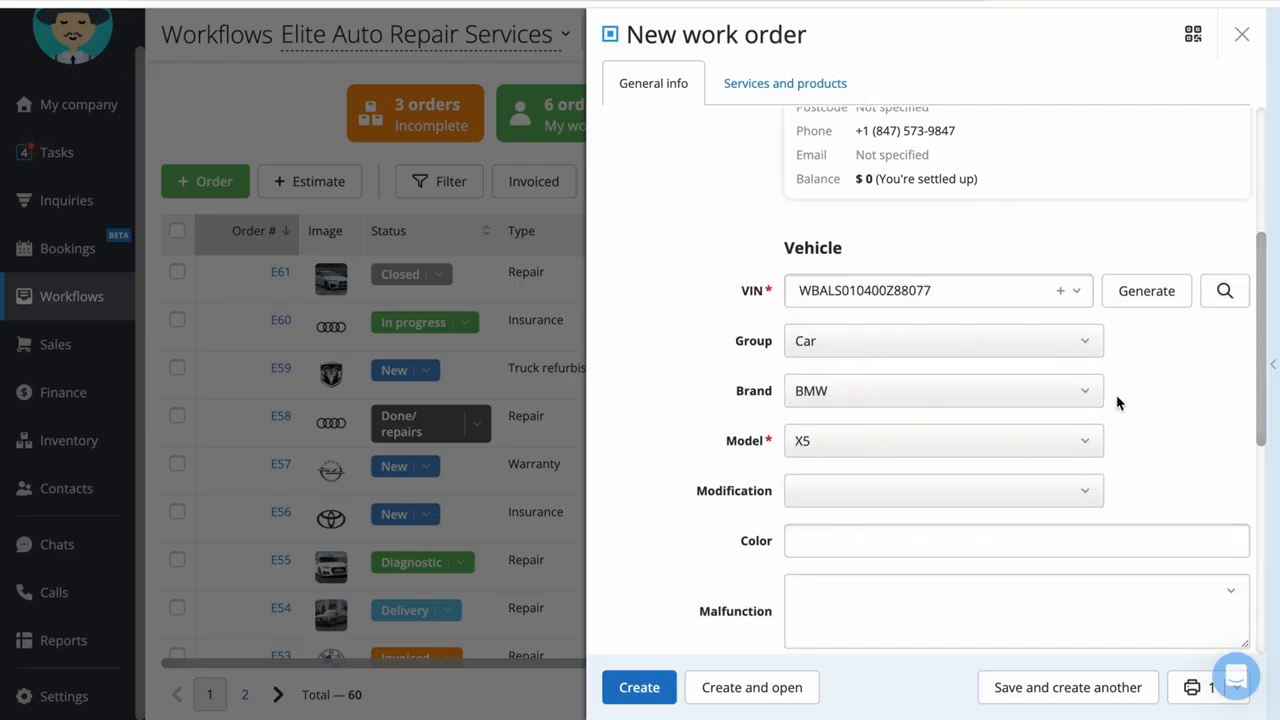
pyautogui.doubleClick(970, 293)
pyautogui.press('BackSpace')
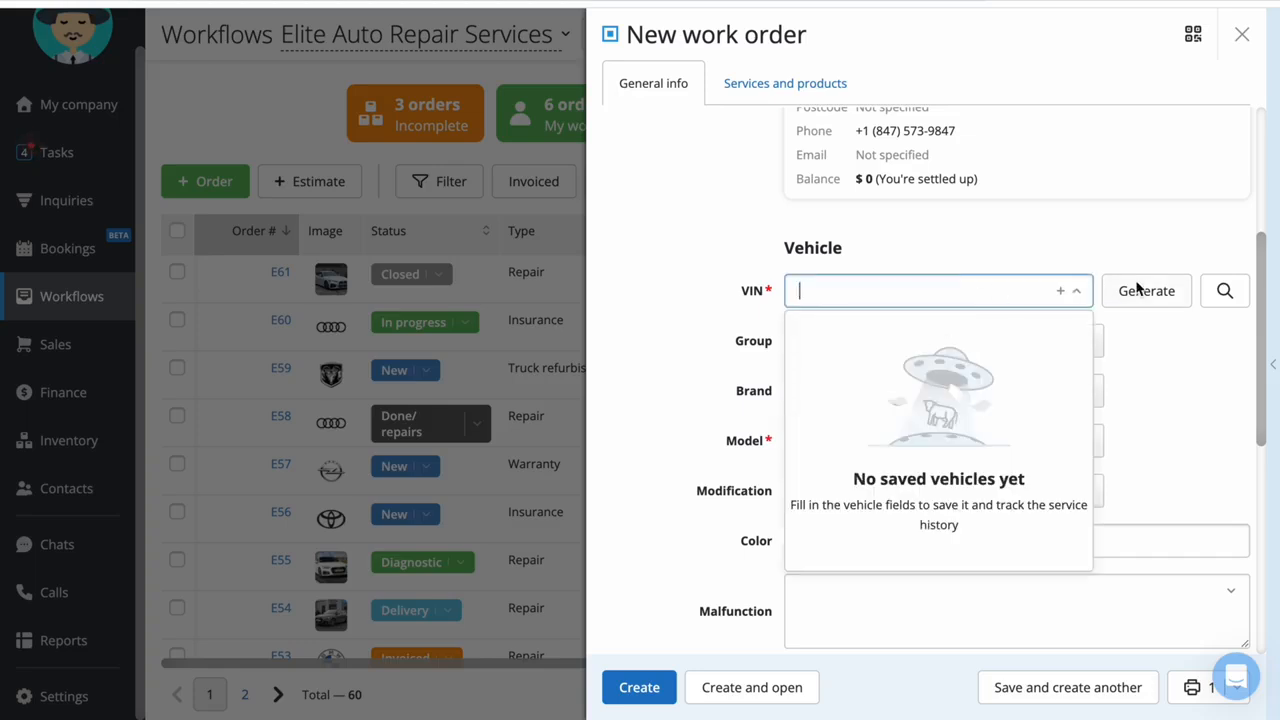
# Generate a VIN for the vehicle and set its group to Car, brand to Audi and model to A5
pyautogui.click(1137, 286)
pyautogui.click(929, 345)
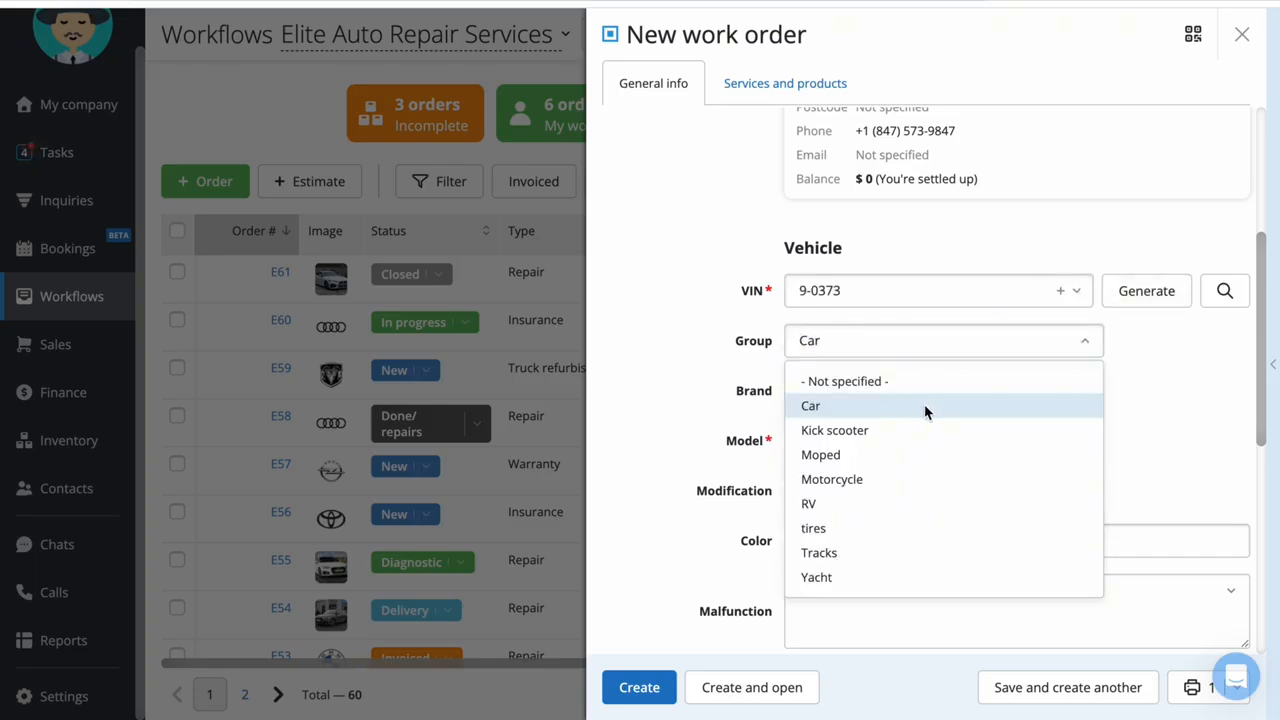
pyautogui.click(922, 407)
pyautogui.click(918, 404)
pyautogui.click(917, 456)
pyautogui.click(926, 443)
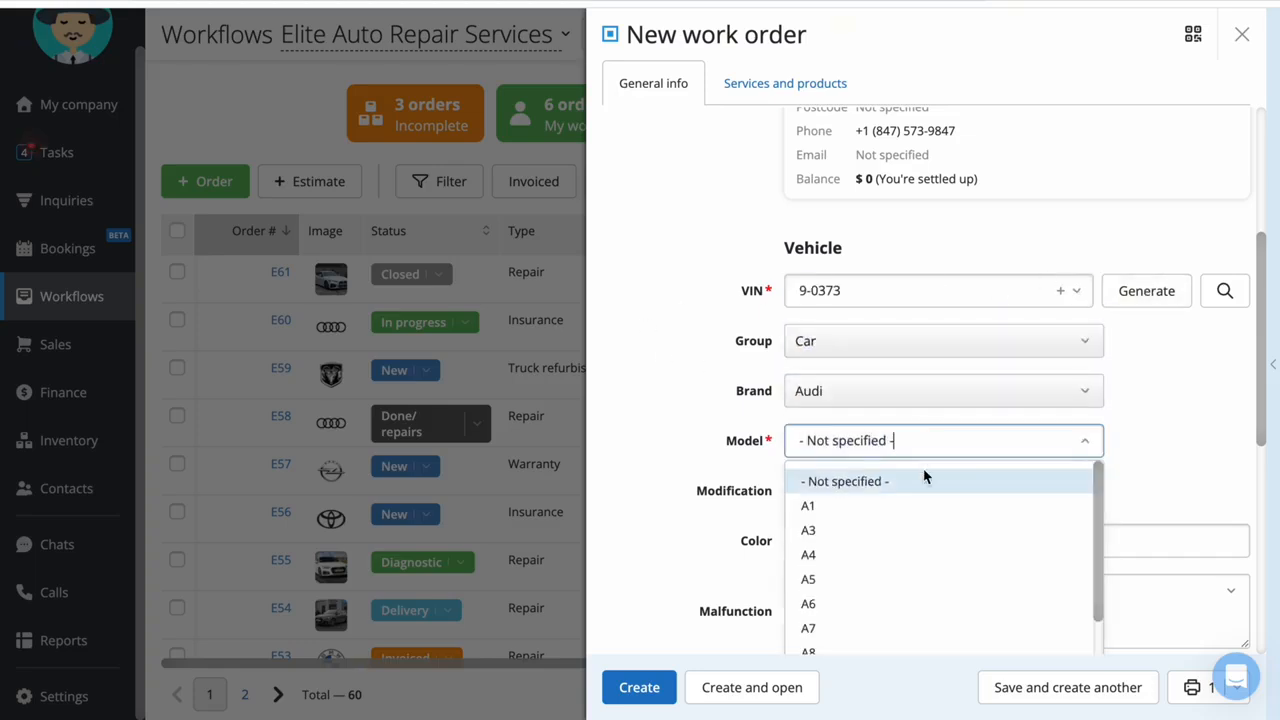
pyautogui.click(891, 579)
# Set the order's malfunction to Gas smell from the predefined malfunctions
pyautogui.scroll(-3, 880, 443)
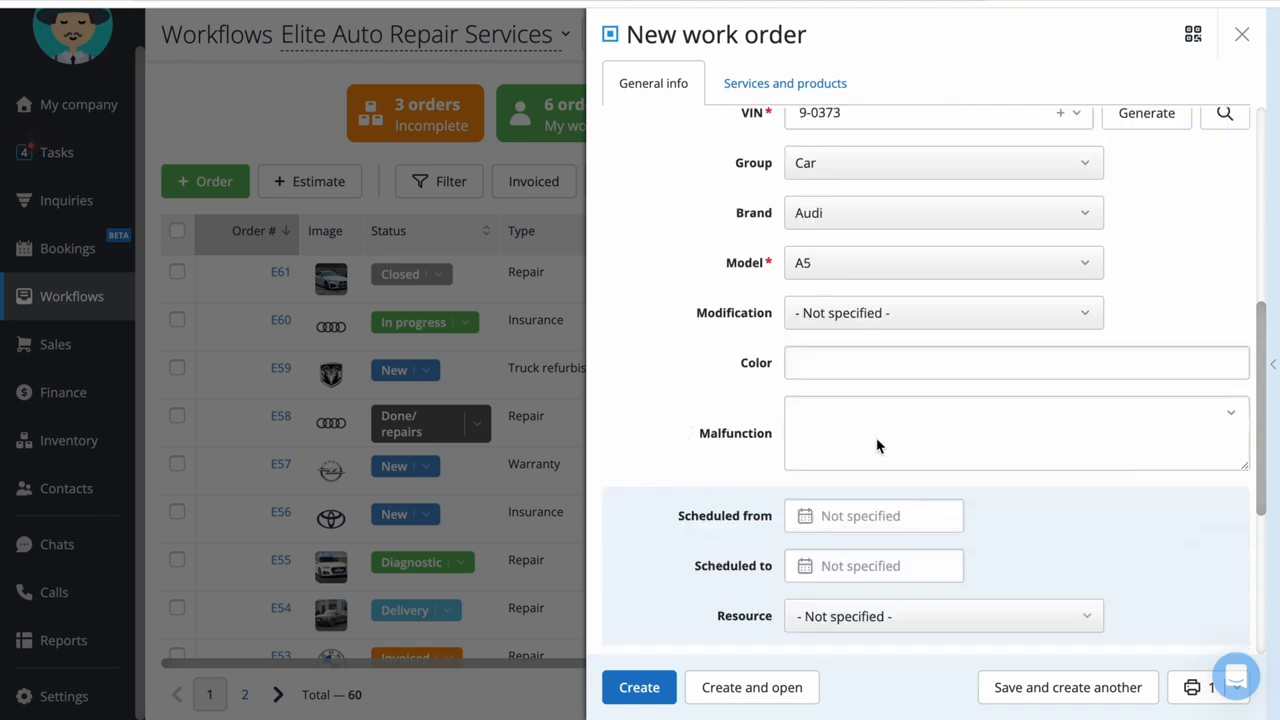
pyautogui.click(890, 443)
pyautogui.scroll(-3, 880, 370)
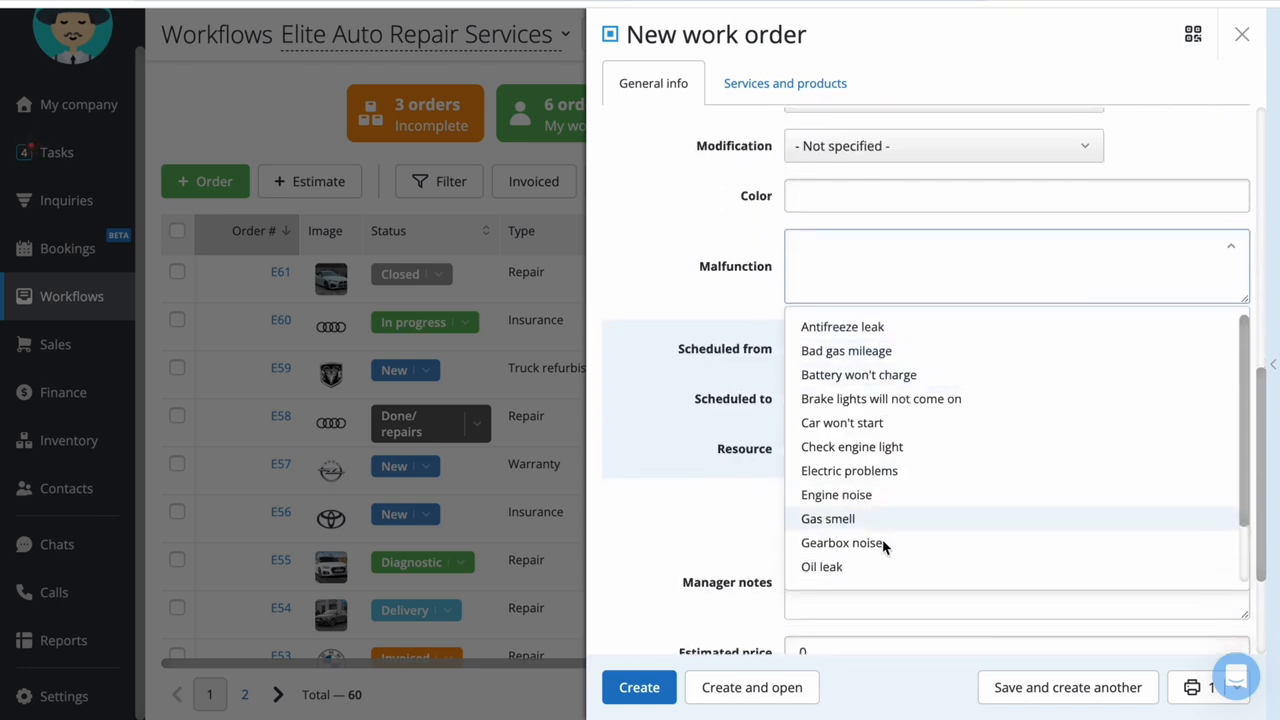
pyautogui.click(878, 518)
# Enter "notes" as the manager notes and view the due date calendar
pyautogui.scroll(-3, 660, 360)
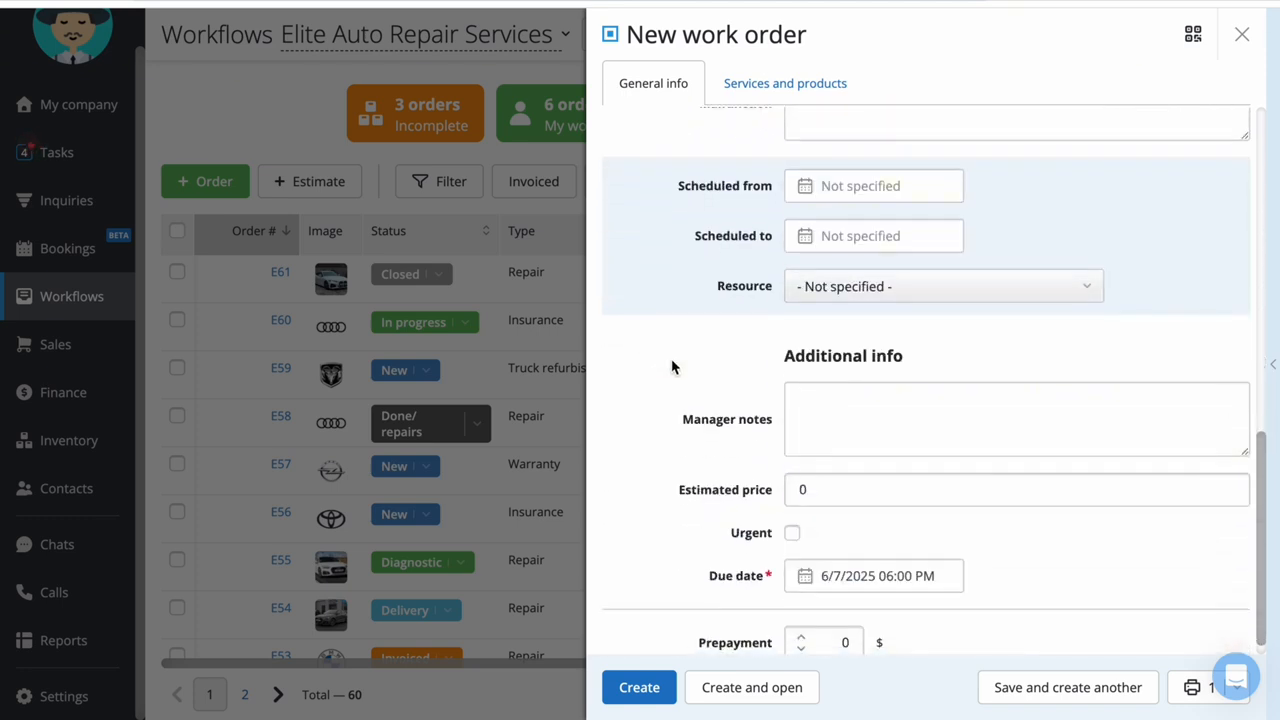
pyautogui.click(910, 424)
pyautogui.scroll(-1, 708, 596)
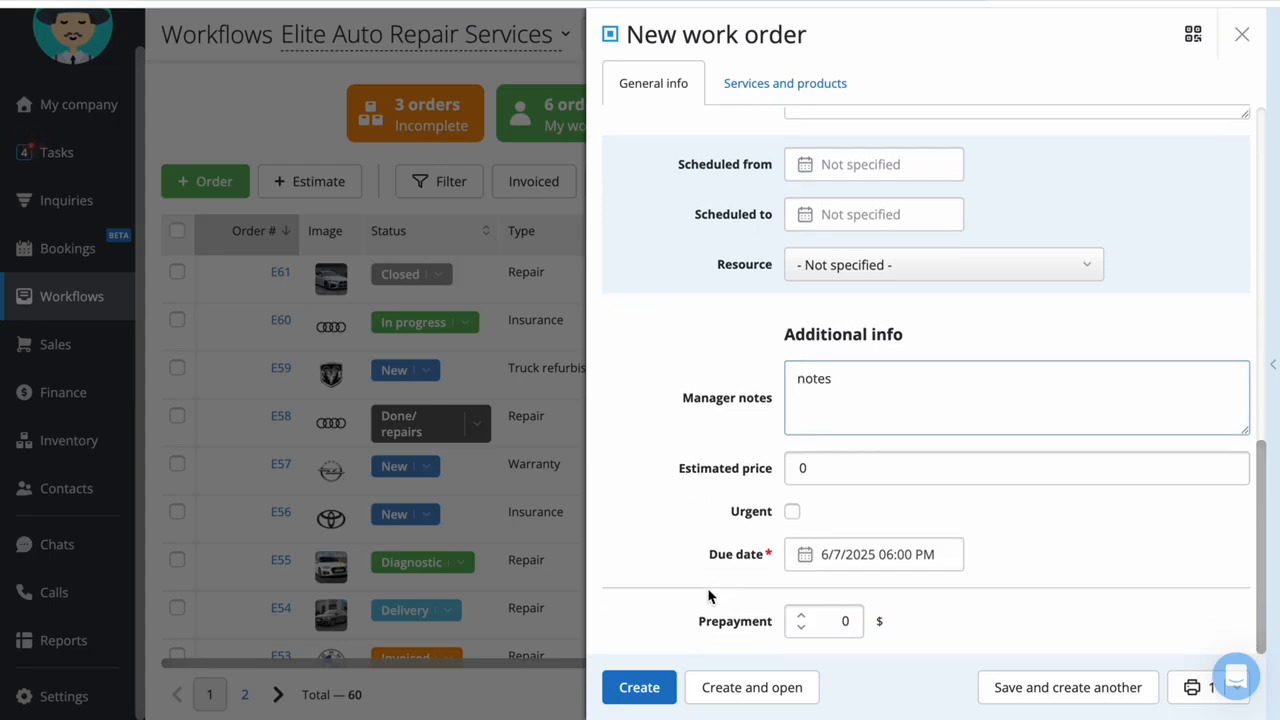
pyautogui.click(826, 628)
pyautogui.click(669, 556)
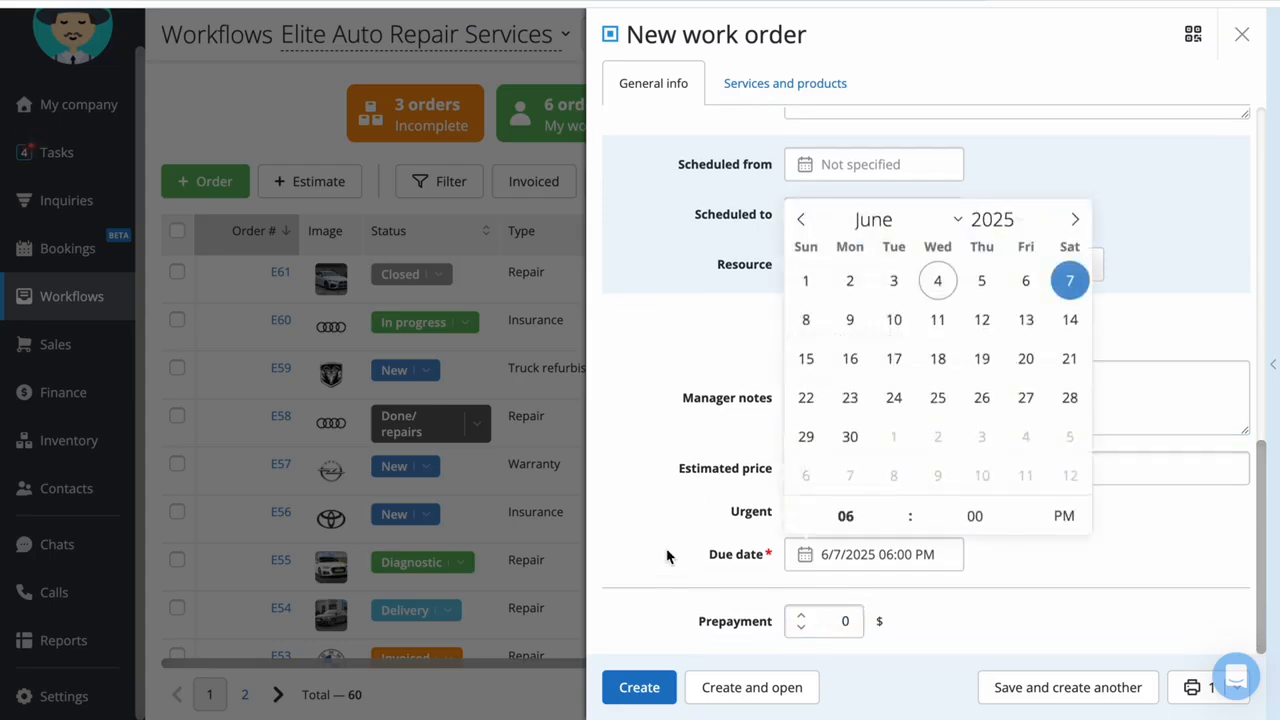
# Replace Work list with Order ticket as the document to print, and create the work order
pyautogui.click(1190, 686)
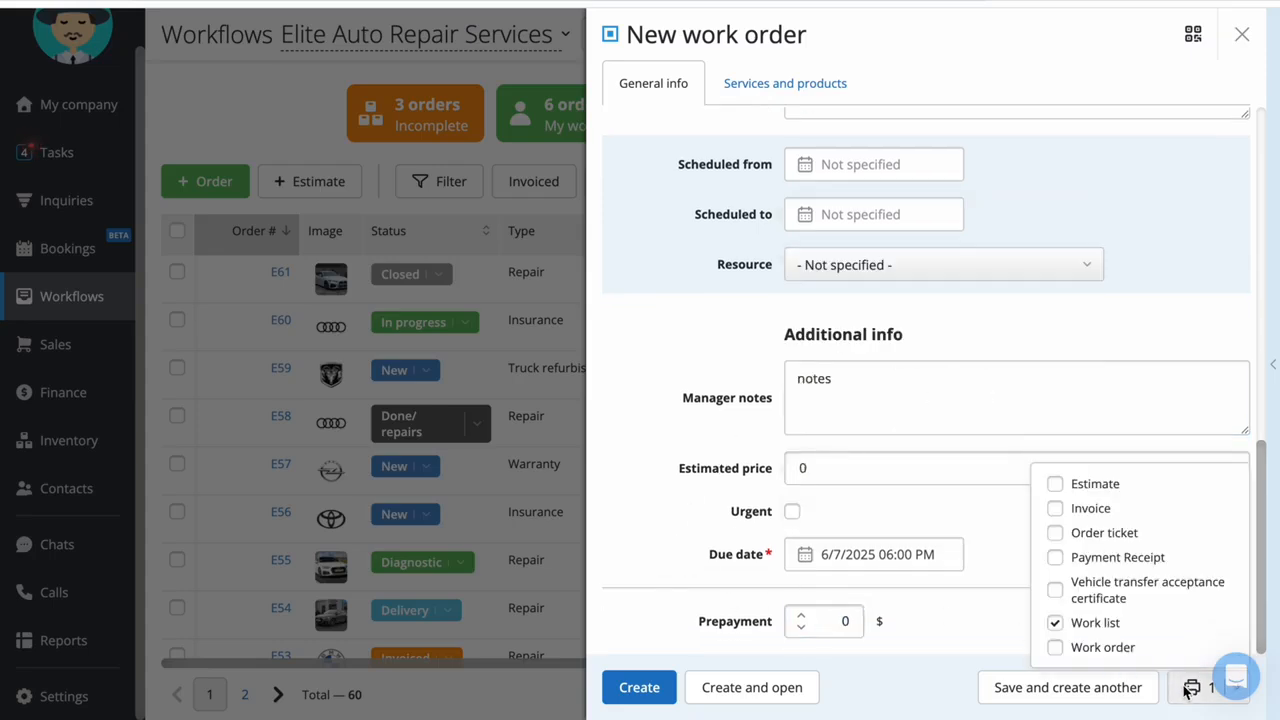
pyautogui.click(1128, 624)
pyautogui.click(1128, 532)
pyautogui.click(639, 687)
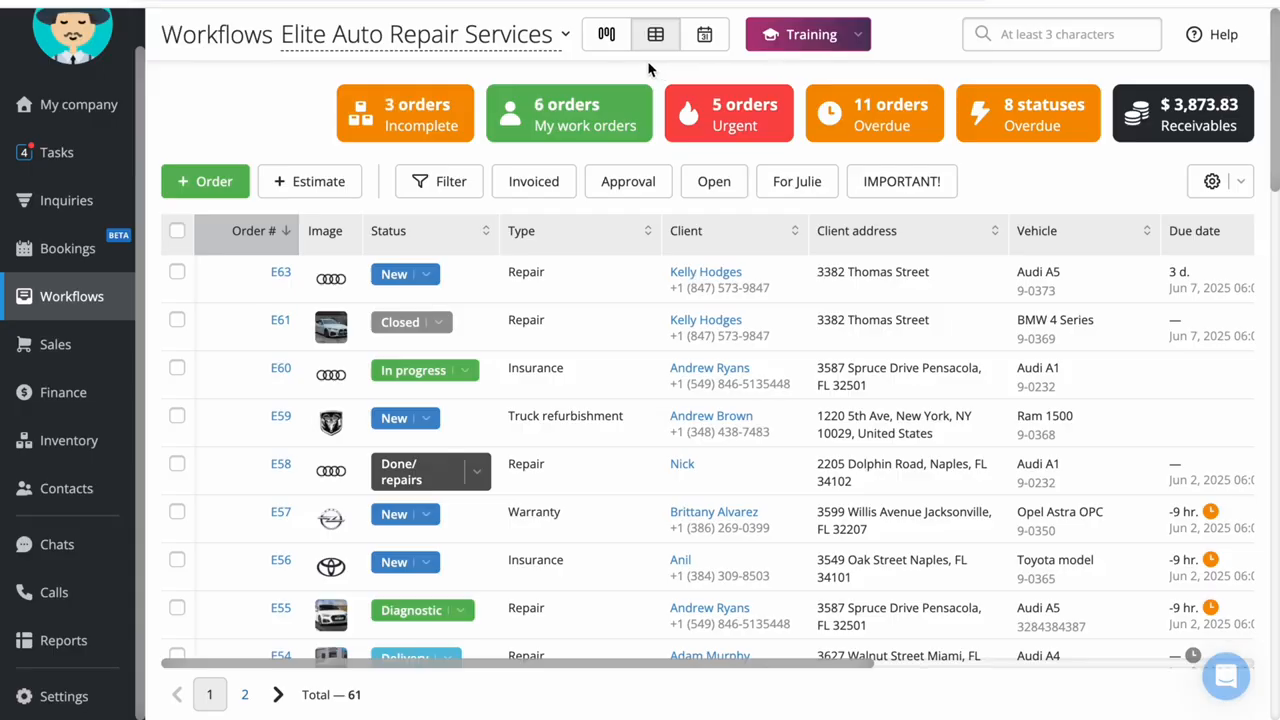
# Set the status of order E63 to Diagnostic and open the order
pyautogui.click(417, 277)
pyautogui.click(416, 328)
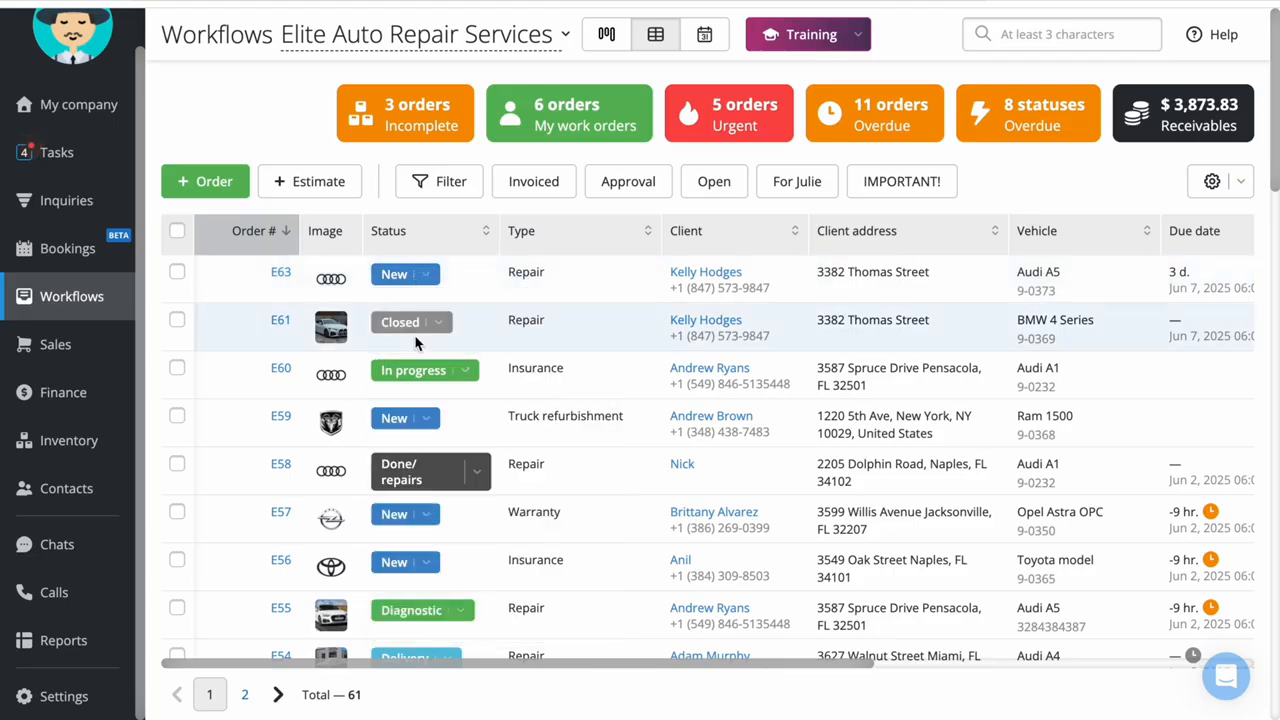
pyautogui.click(280, 277)
# Add a custom service titled "service" to the order's services and products
pyautogui.click(1006, 218)
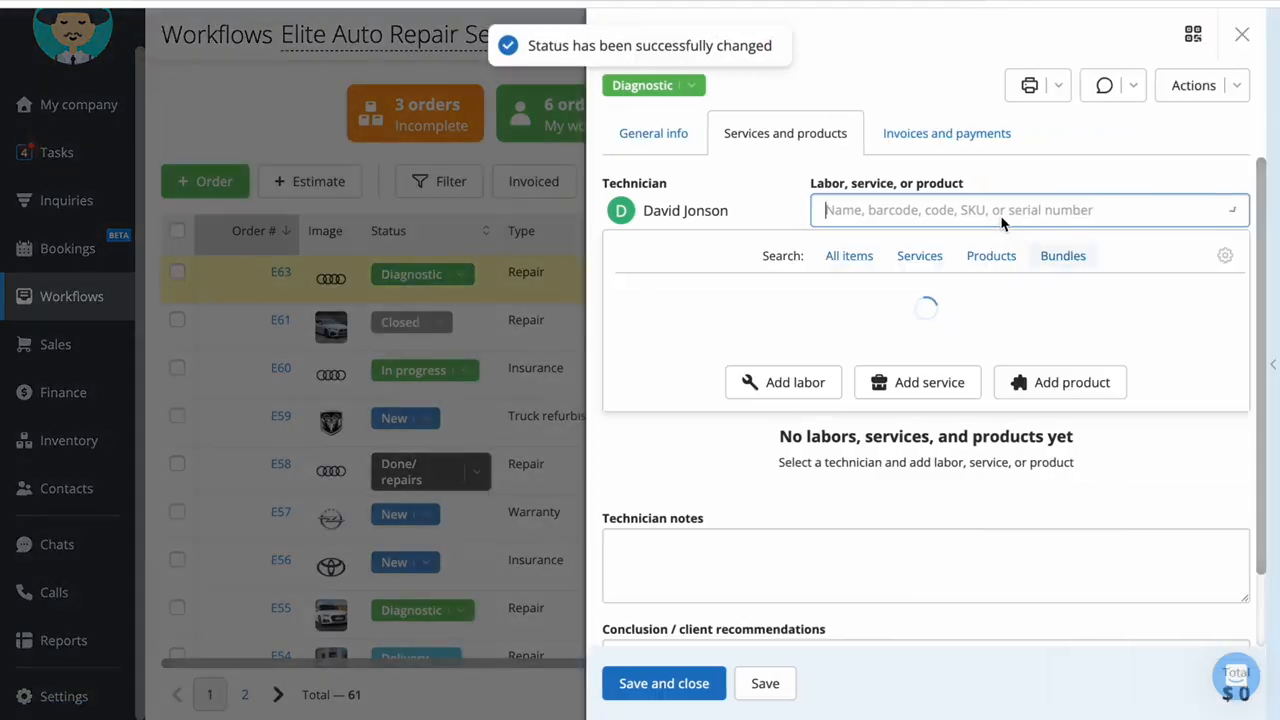
pyautogui.click(916, 266)
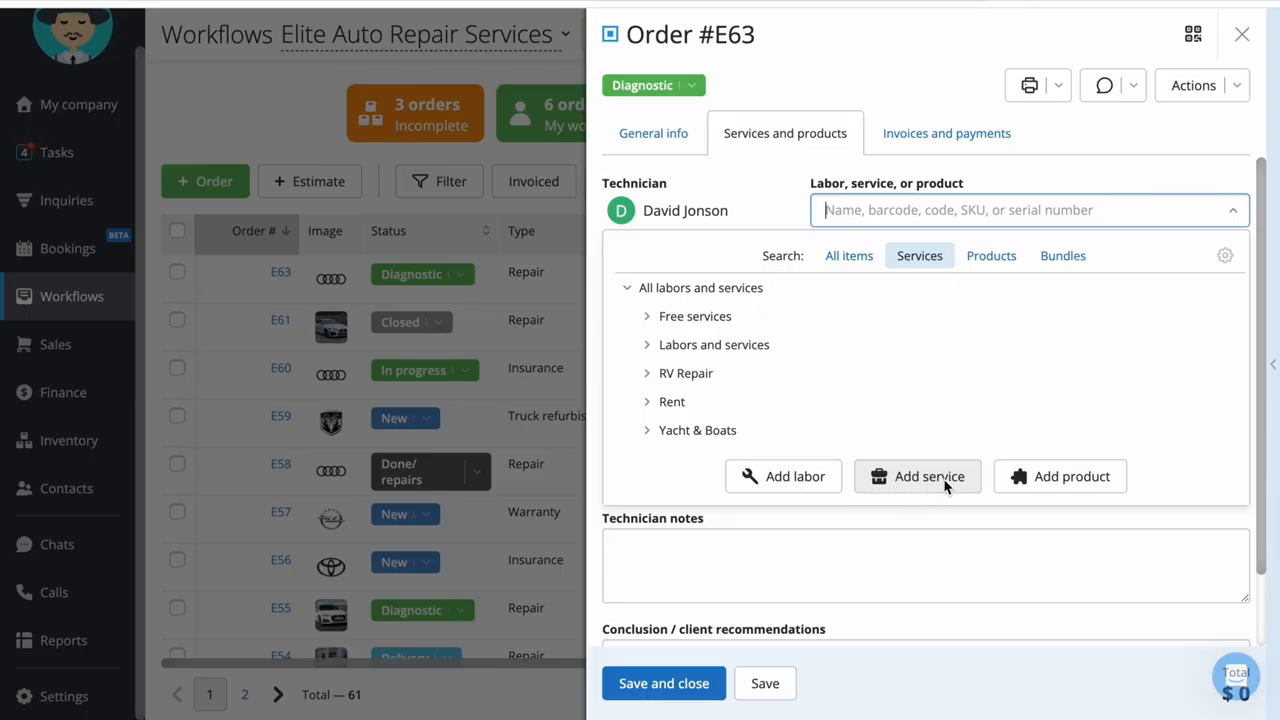
pyautogui.click(907, 478)
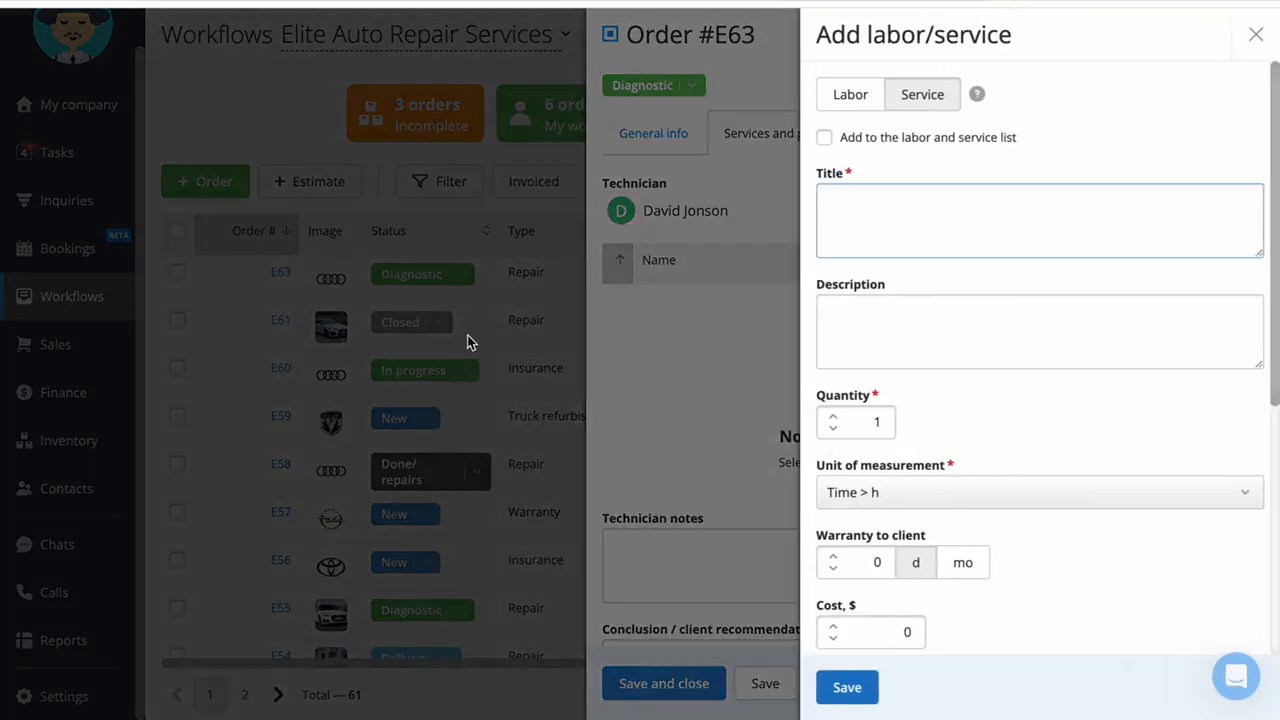
pyautogui.click(848, 686)
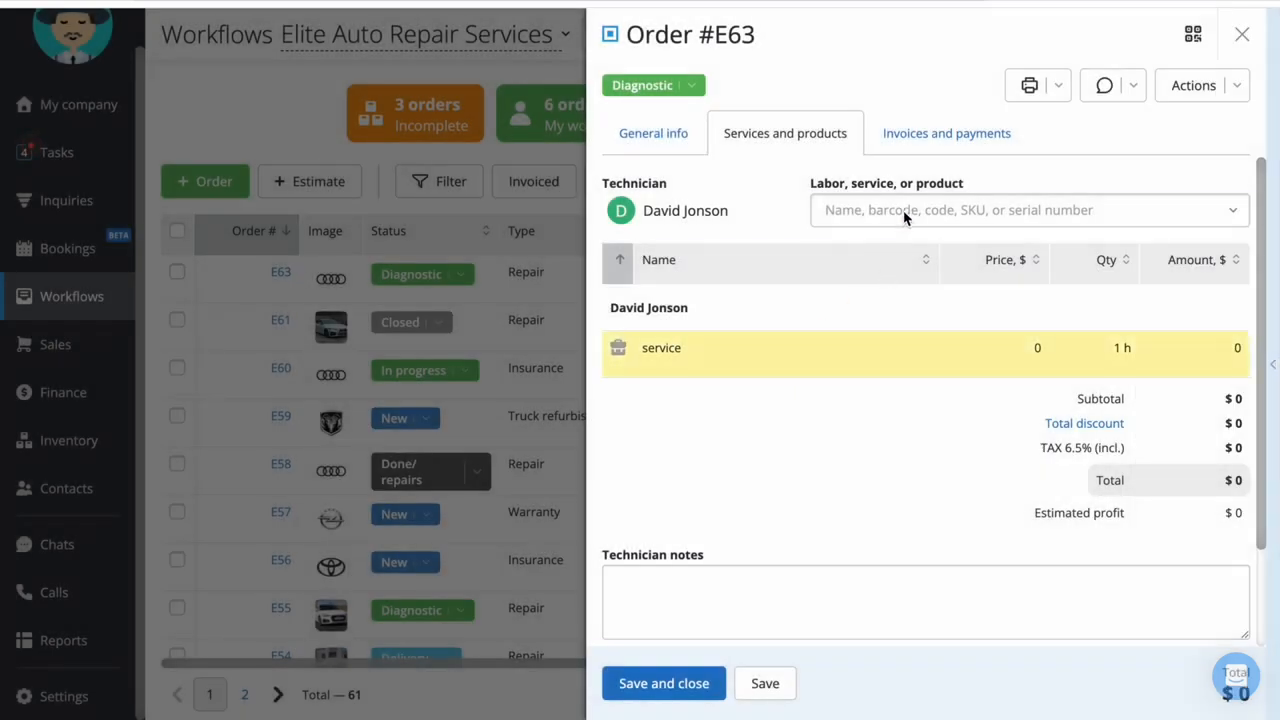
# Add the "Brake system. Brake fluid change" service from the Labors and services category to the order
pyautogui.click(903, 214)
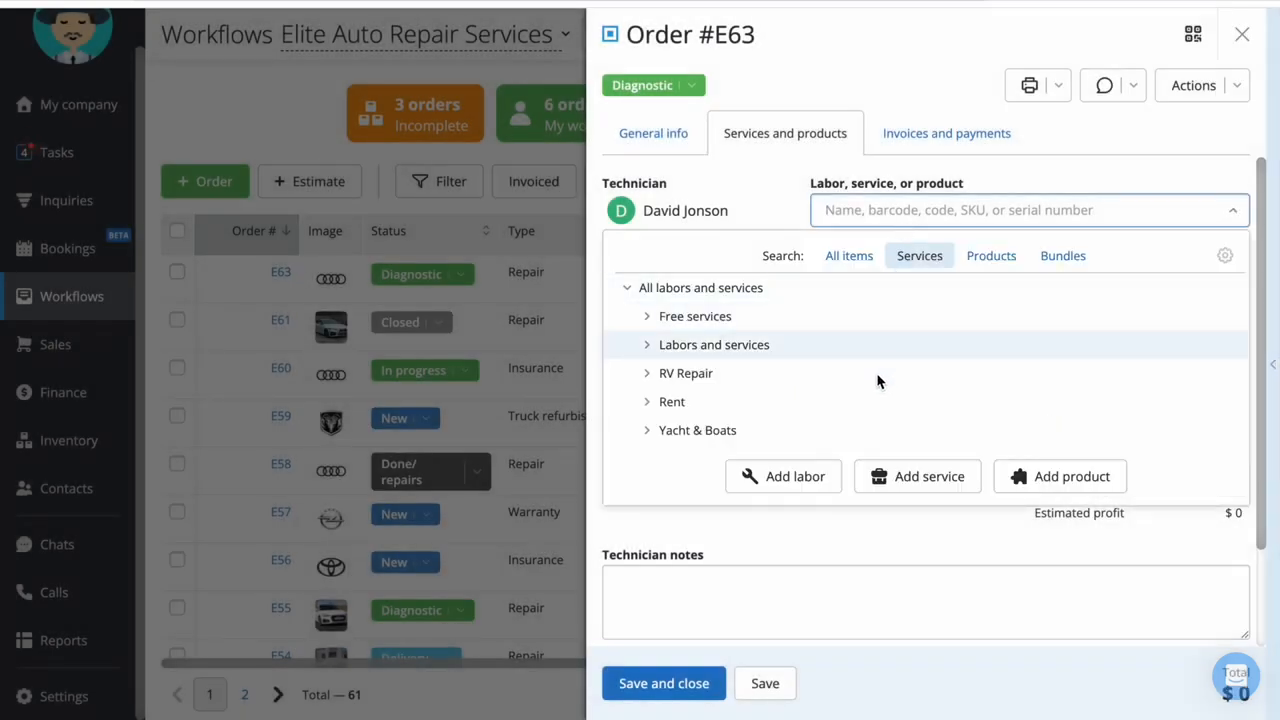
pyautogui.click(872, 347)
pyautogui.scroll(-3, 872, 352)
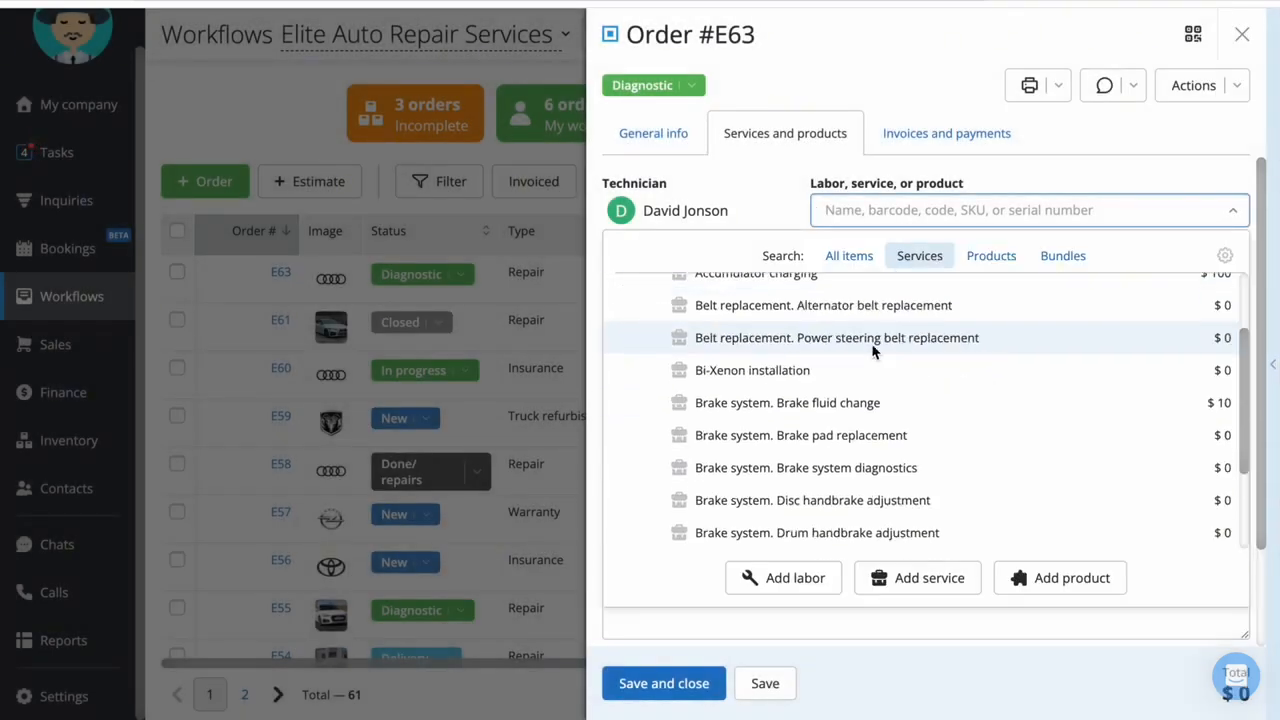
pyautogui.click(901, 369)
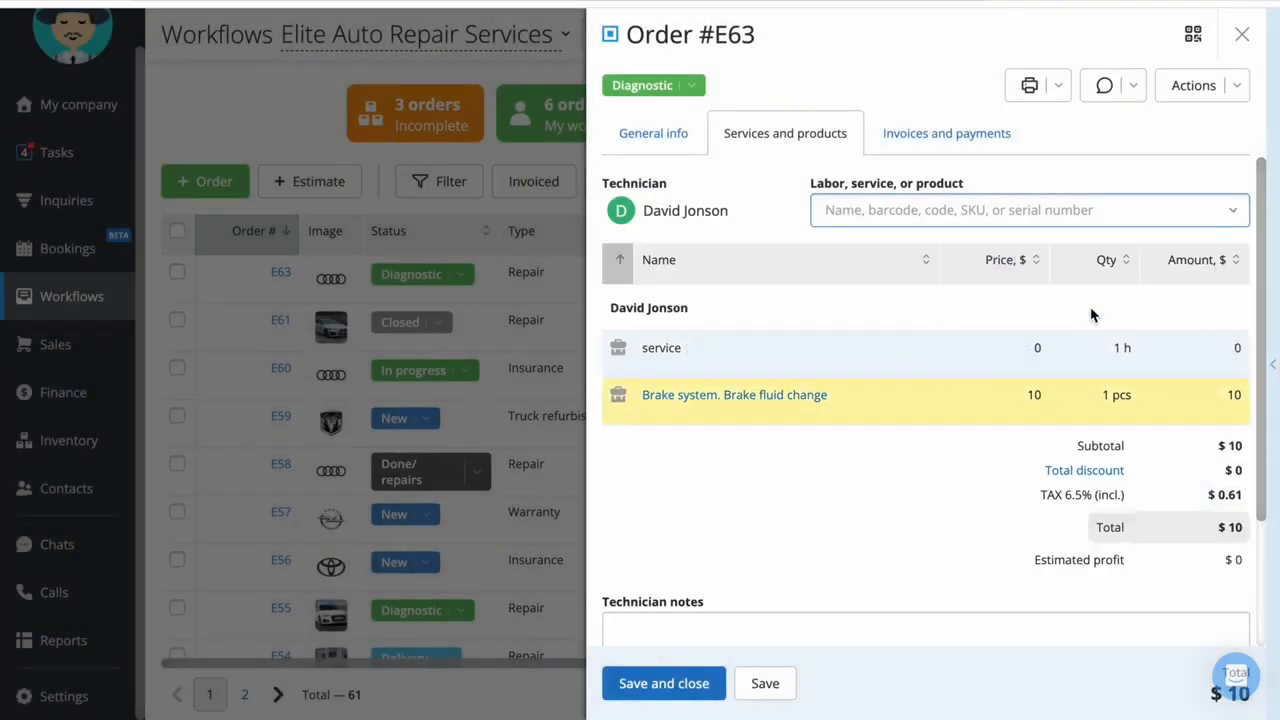
# Show the available bundles and examine the contents of Repair+ polishing for free and Camera bundle on the My company page
pyautogui.click(1066, 220)
pyautogui.click(1060, 256)
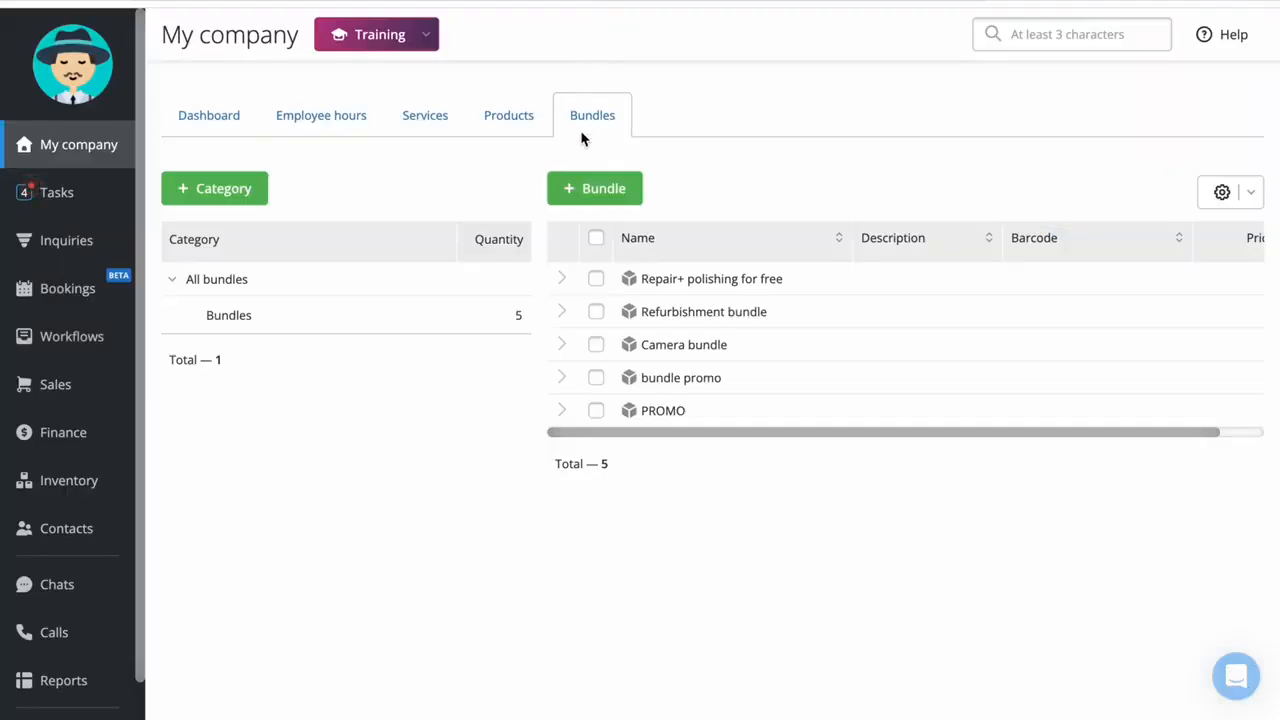
pyautogui.click(562, 279)
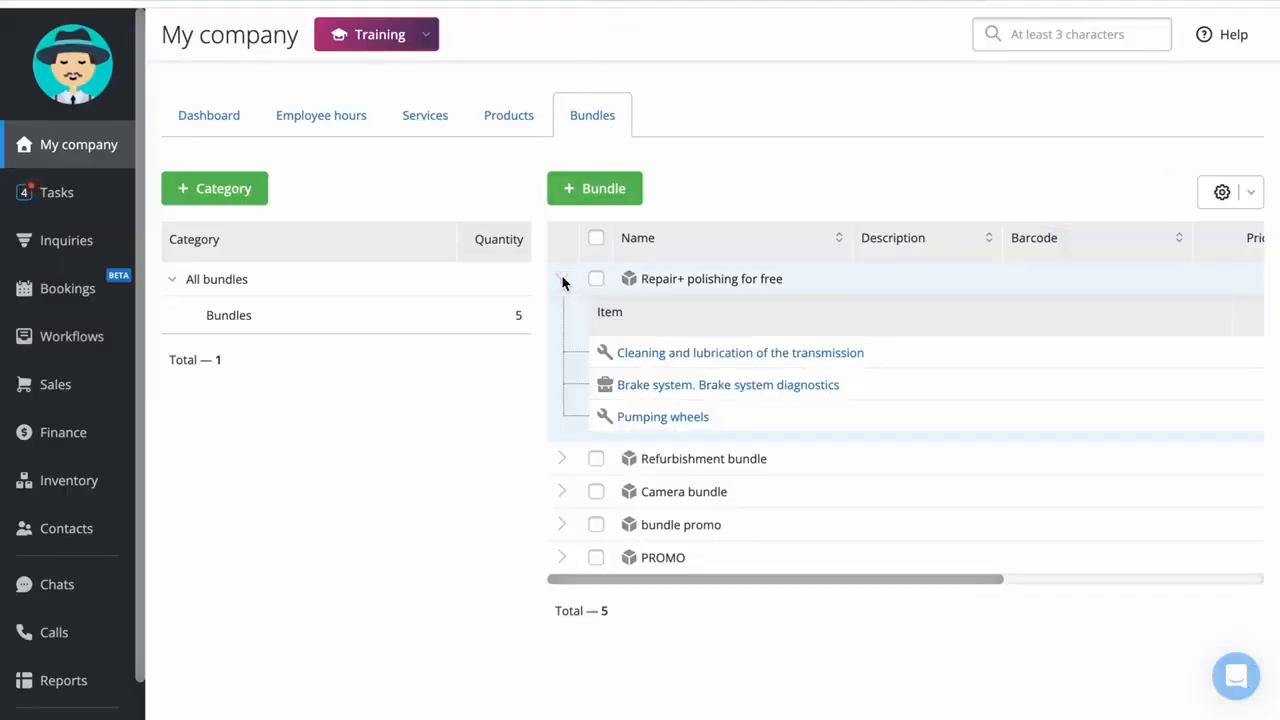
pyautogui.click(562, 279)
pyautogui.click(562, 344)
pyautogui.click(562, 344)
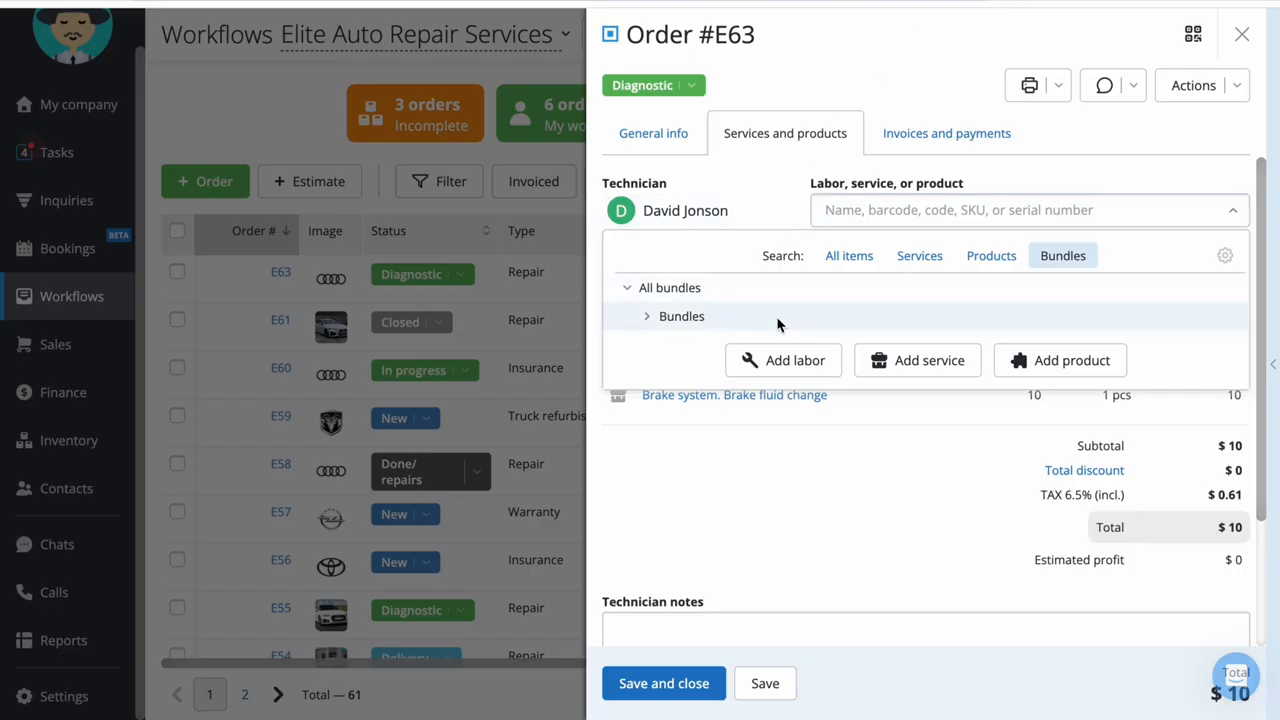
# Add the Repair+ polishing for free bundle to the order with a quantity of 1
pyautogui.click(778, 318)
pyautogui.click(771, 350)
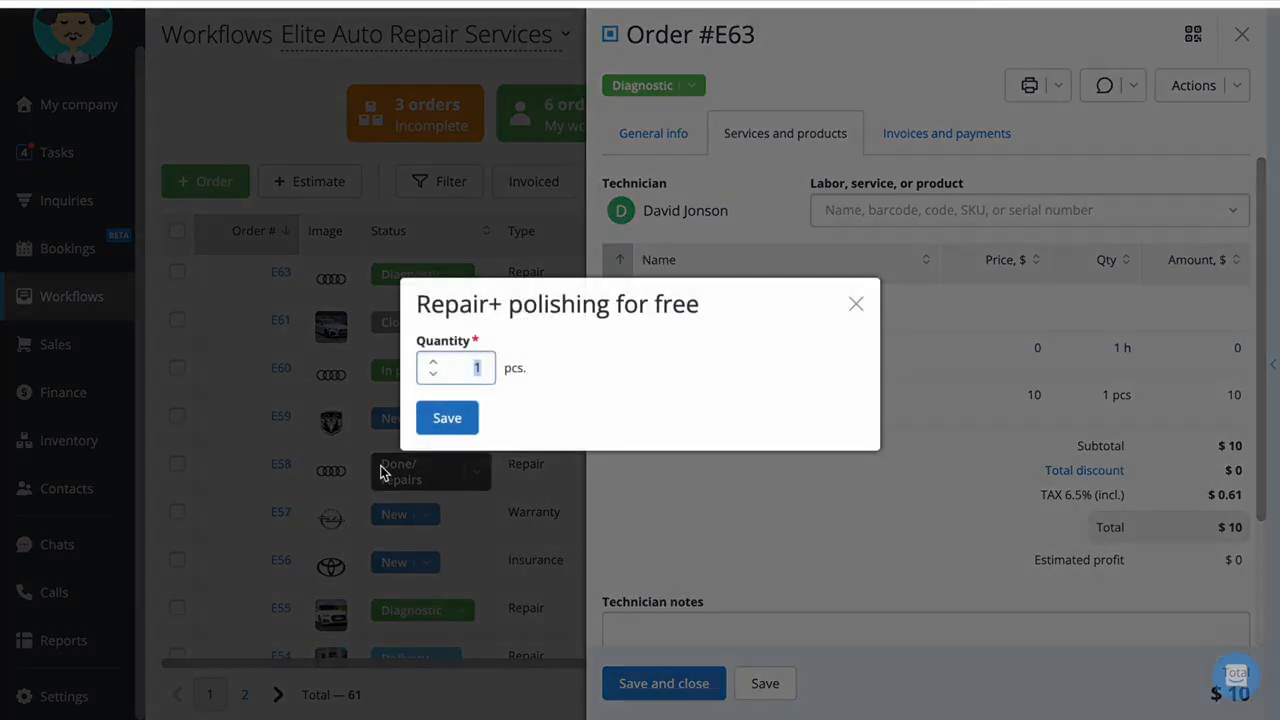
pyautogui.click(444, 420)
pyautogui.scroll(-3, 798, 608)
pyautogui.scroll(3, 800, 606)
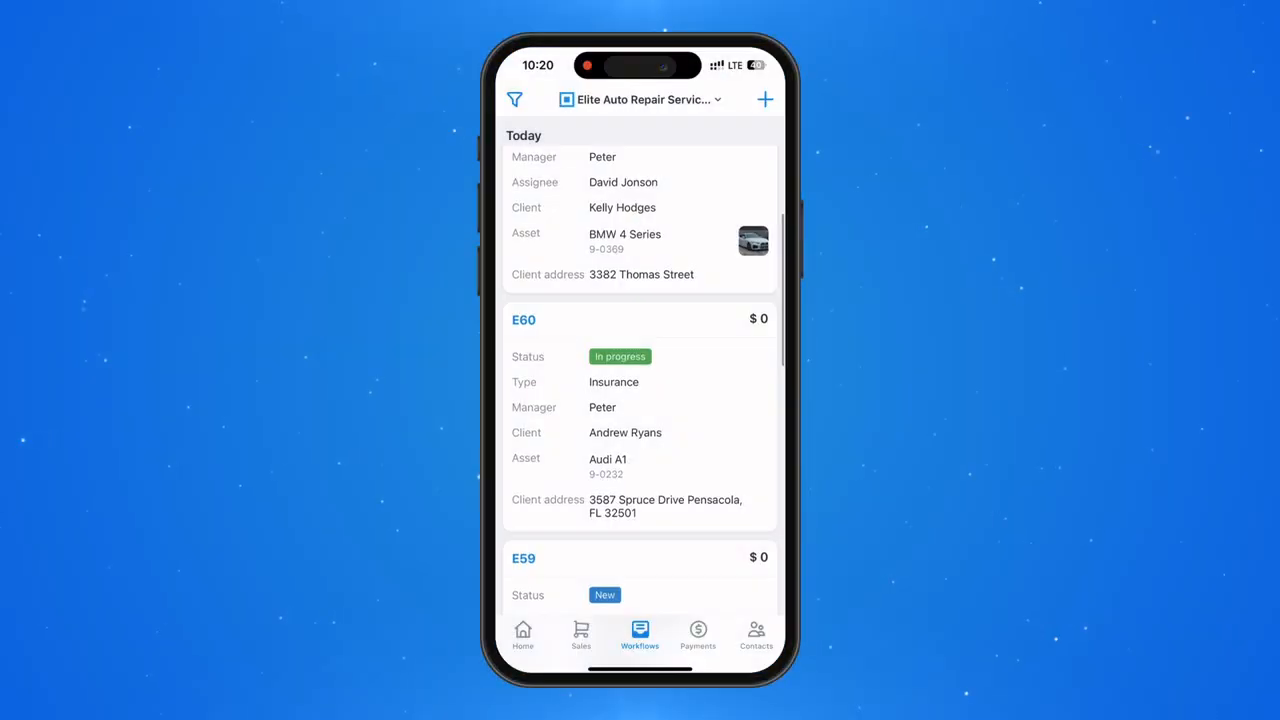
# Switch to the Orderry mobile app, view the insurance work order's event feed, and open its photo camera before returning to the orders
pyautogui.click(640, 420)
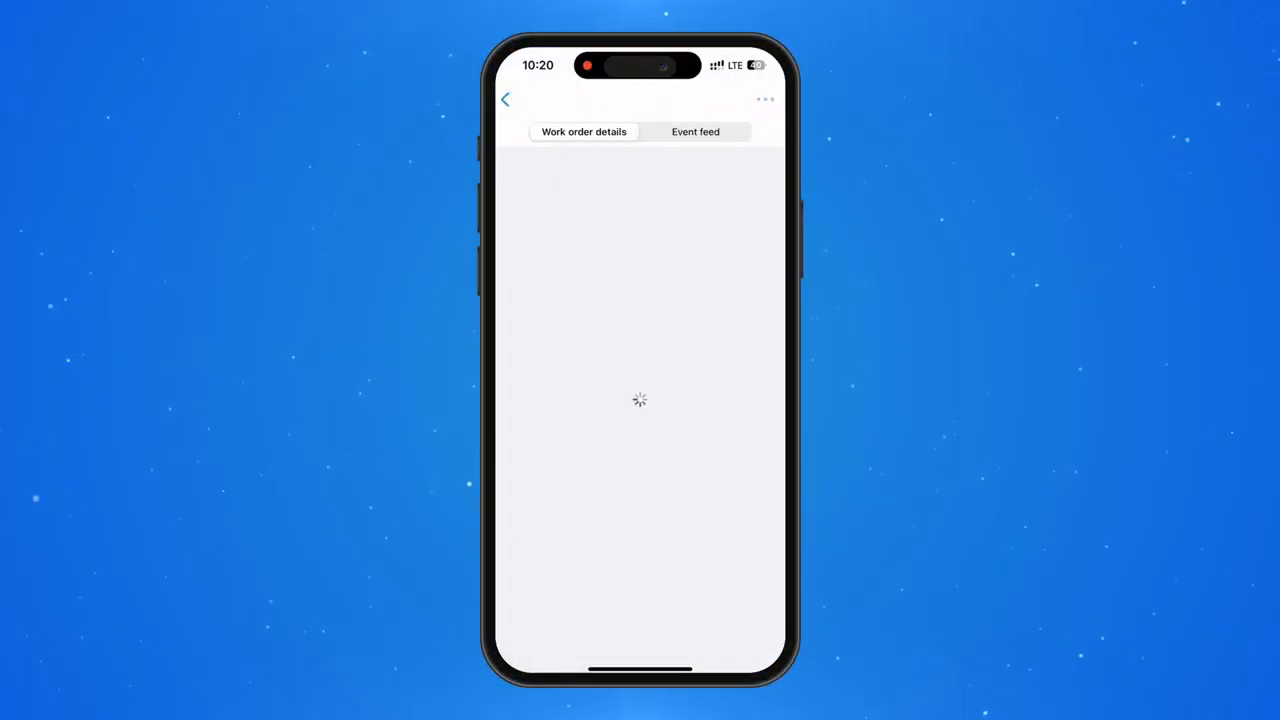
pyautogui.click(695, 132)
pyautogui.click(520, 635)
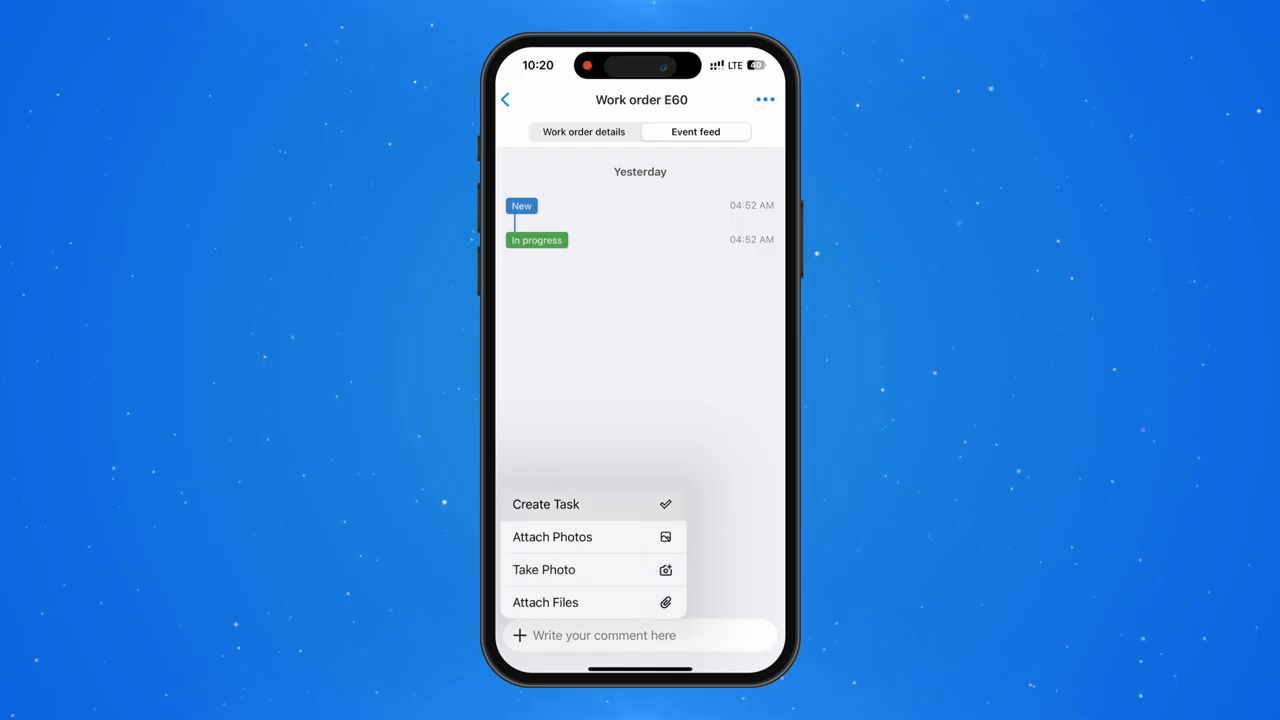
pyautogui.click(590, 569)
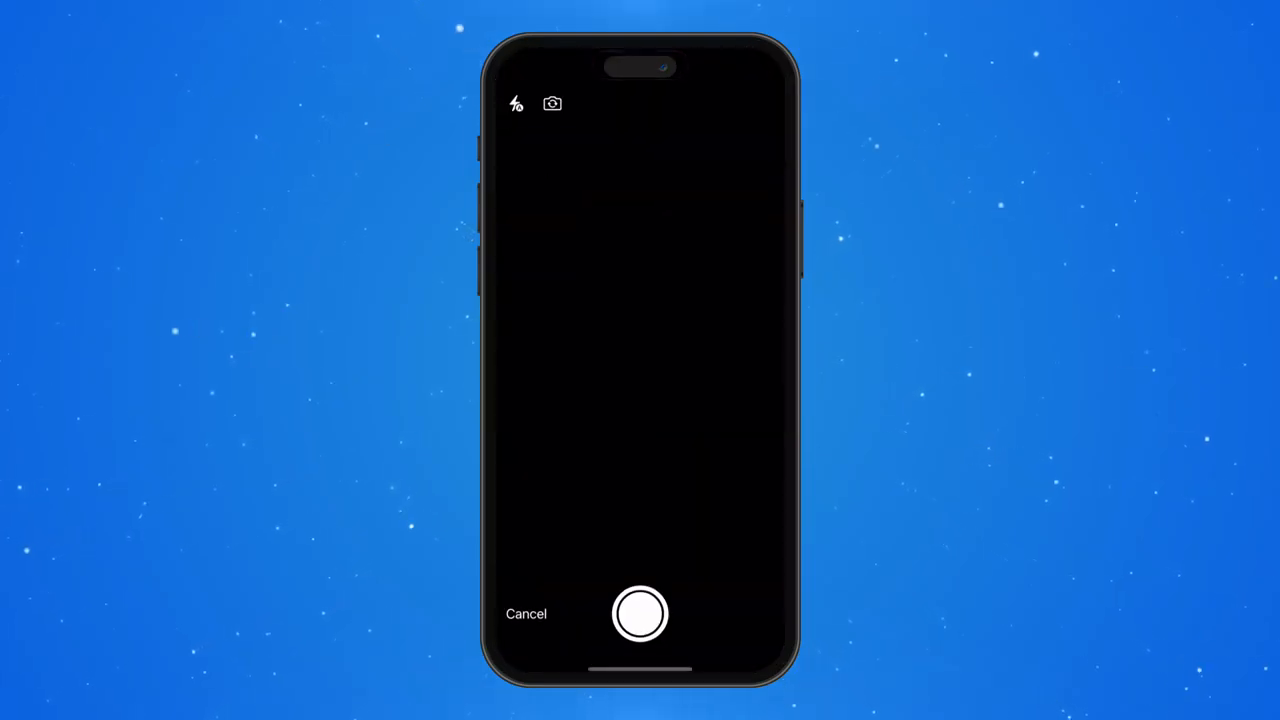
pyautogui.click(526, 614)
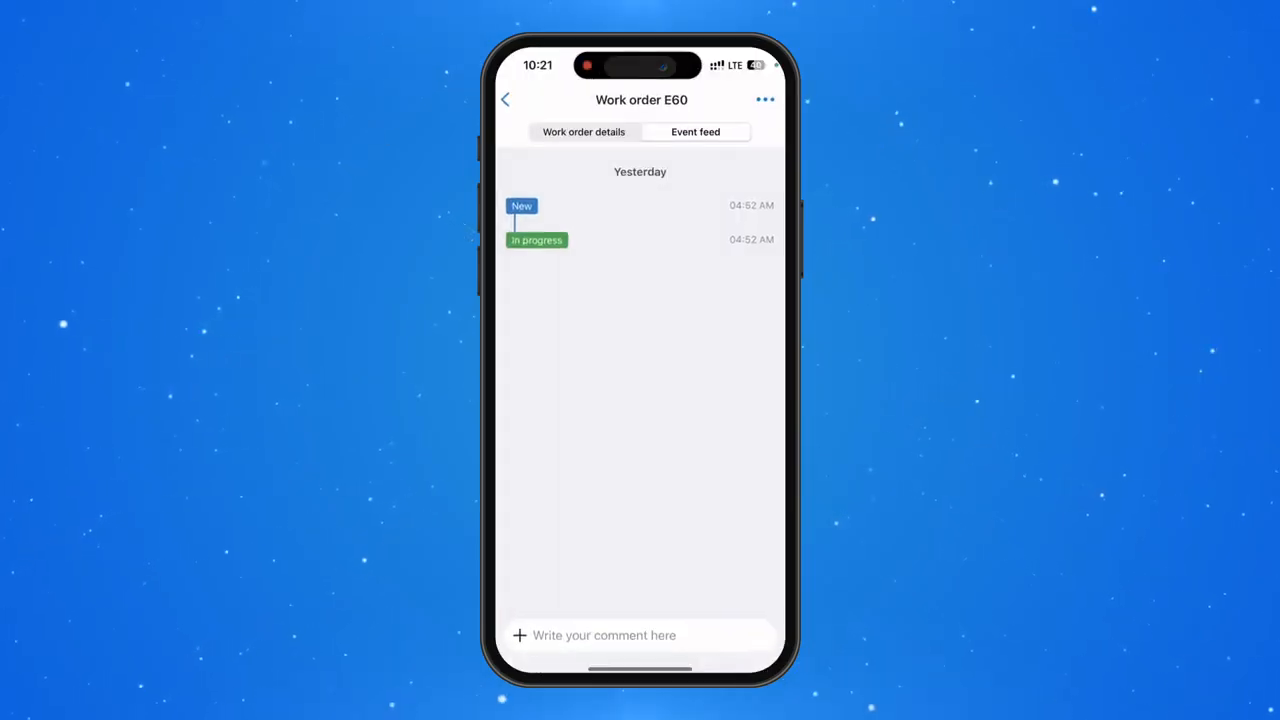
pyautogui.click(507, 100)
# Reopen the insurance work order and show the payer's messaging options and the additional order actions
pyautogui.click(640, 420)
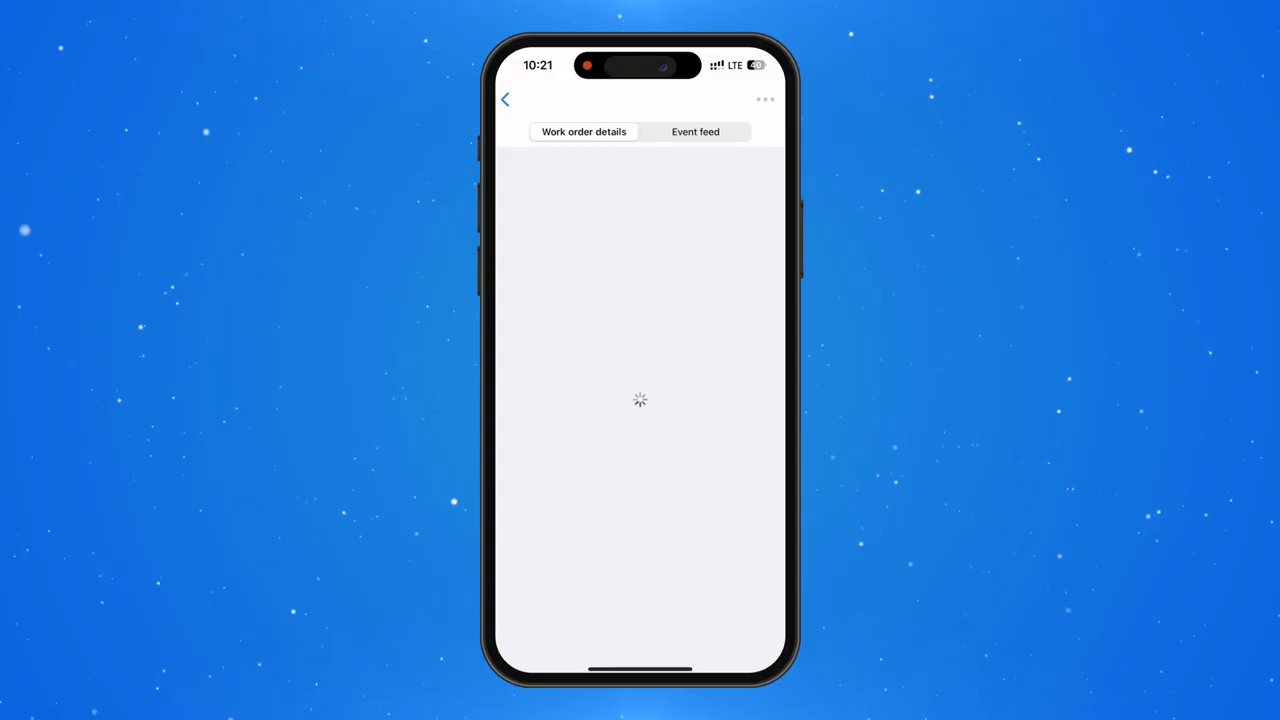
pyautogui.click(713, 476)
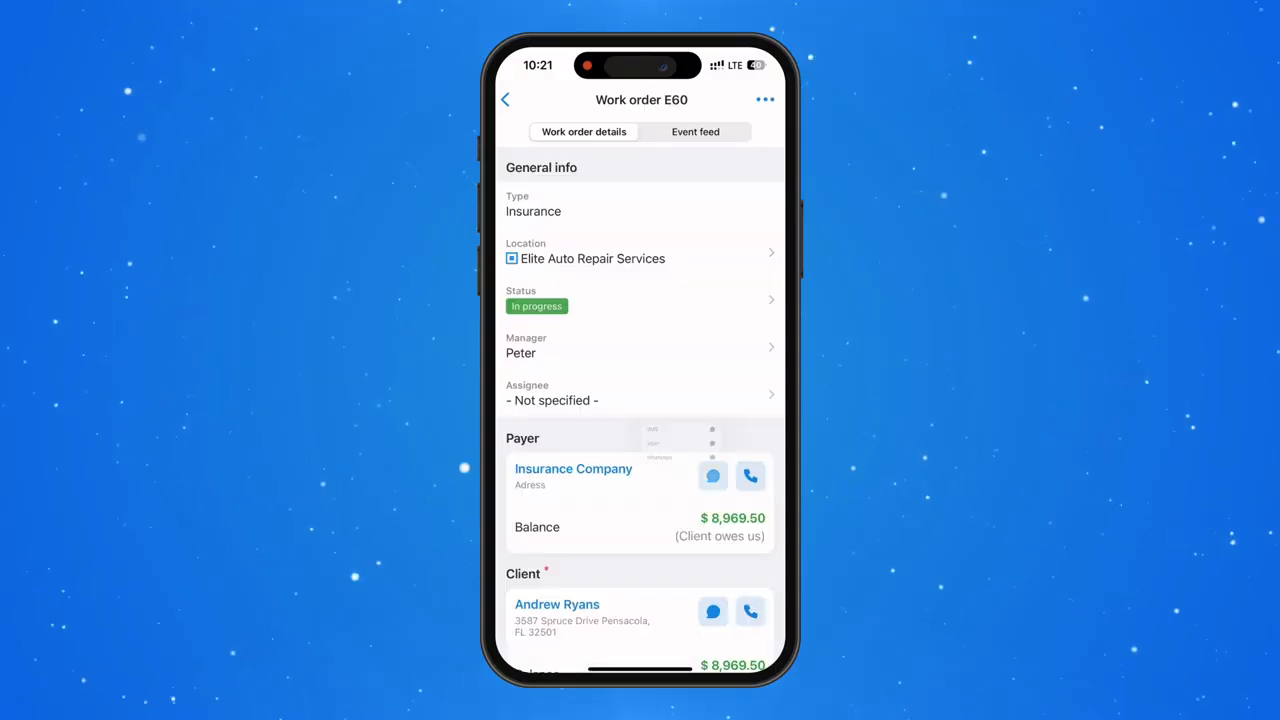
pyautogui.click(640, 560)
pyautogui.click(765, 100)
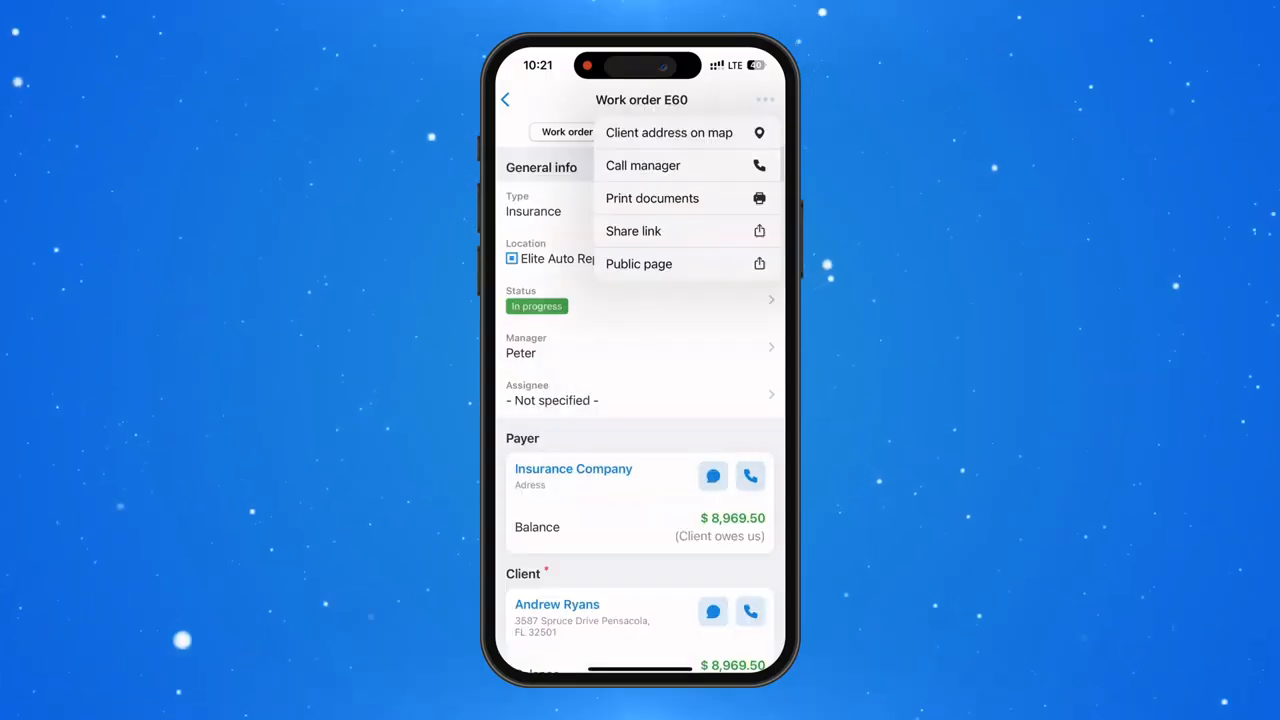
# View the Winter tires product list from the insurance work order, open its code scanner and close both
pyautogui.scroll(-7, 640, 400)
pyautogui.click(709, 457)
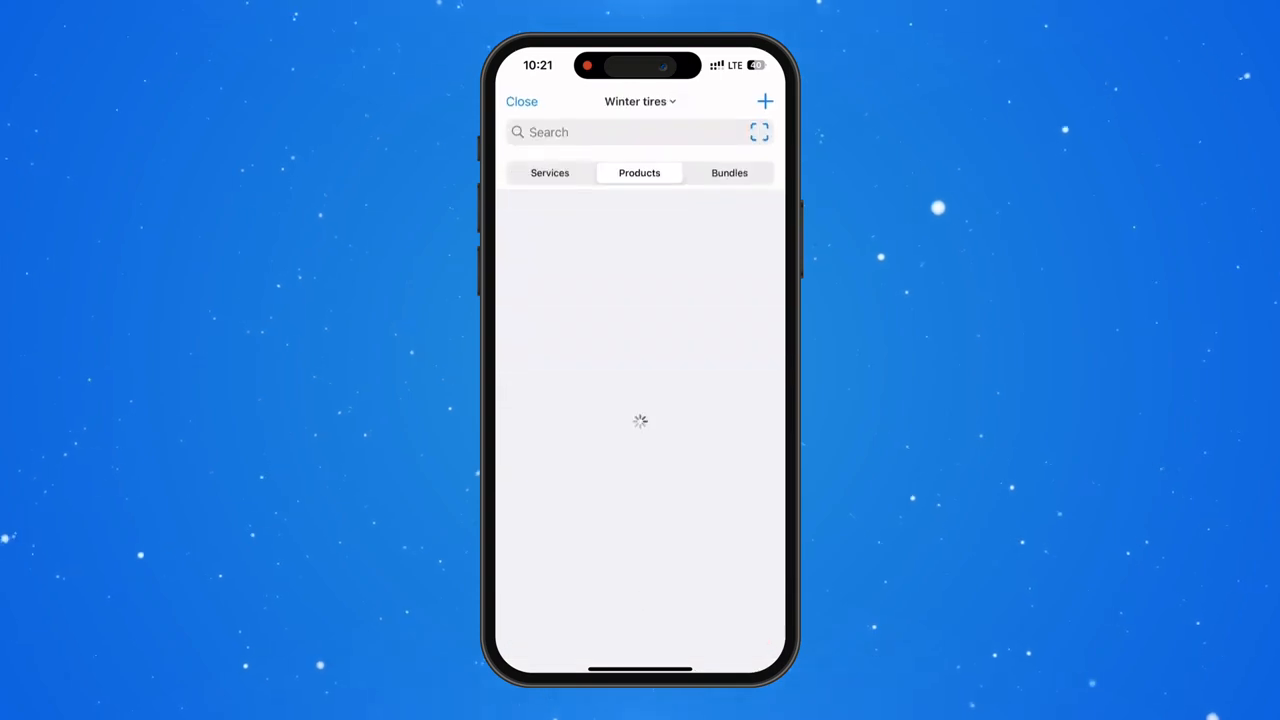
pyautogui.click(514, 100)
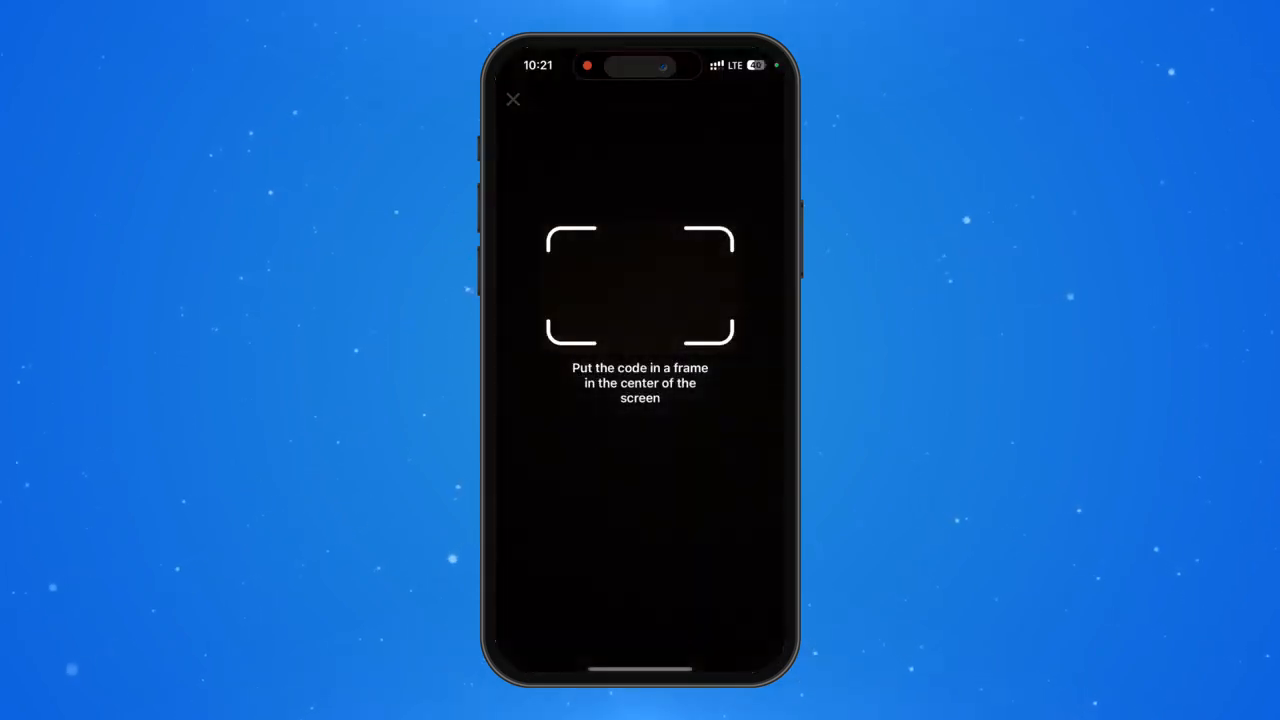
pyautogui.click(522, 100)
# Change the insurance work order's status to Done/ repairs in the mobile app
pyautogui.scroll(10, 640, 400)
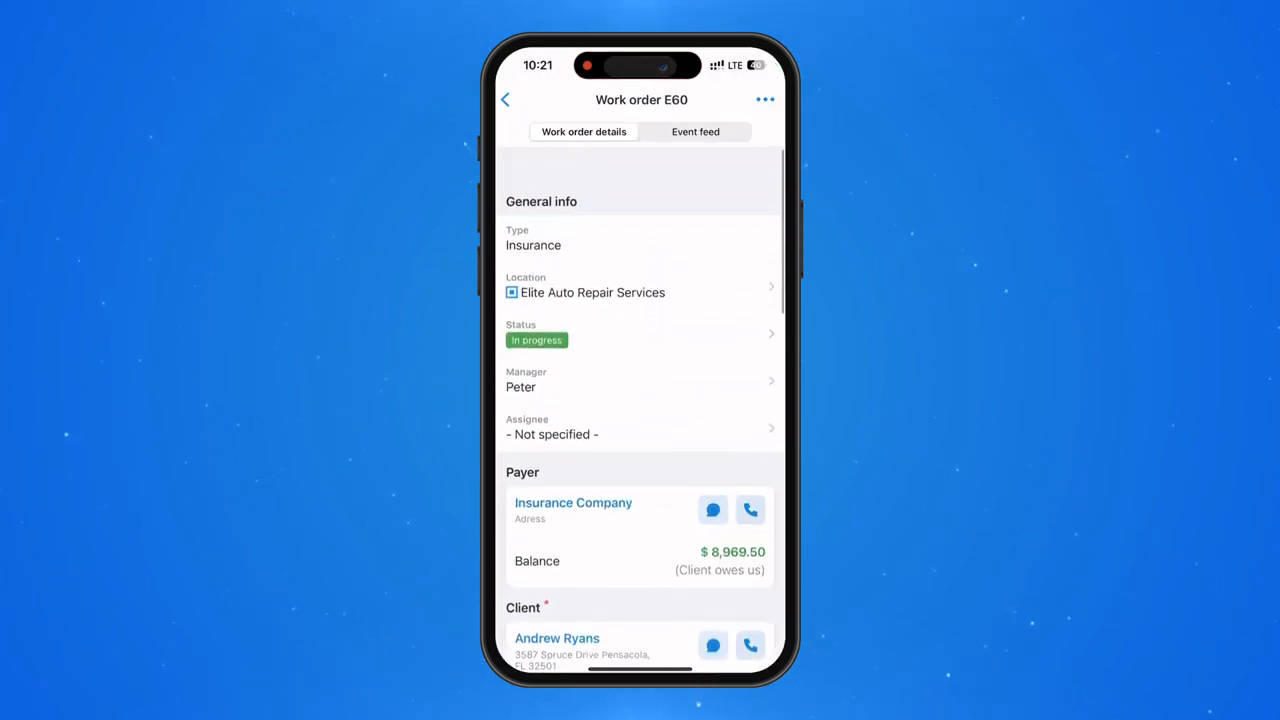
pyautogui.click(537, 306)
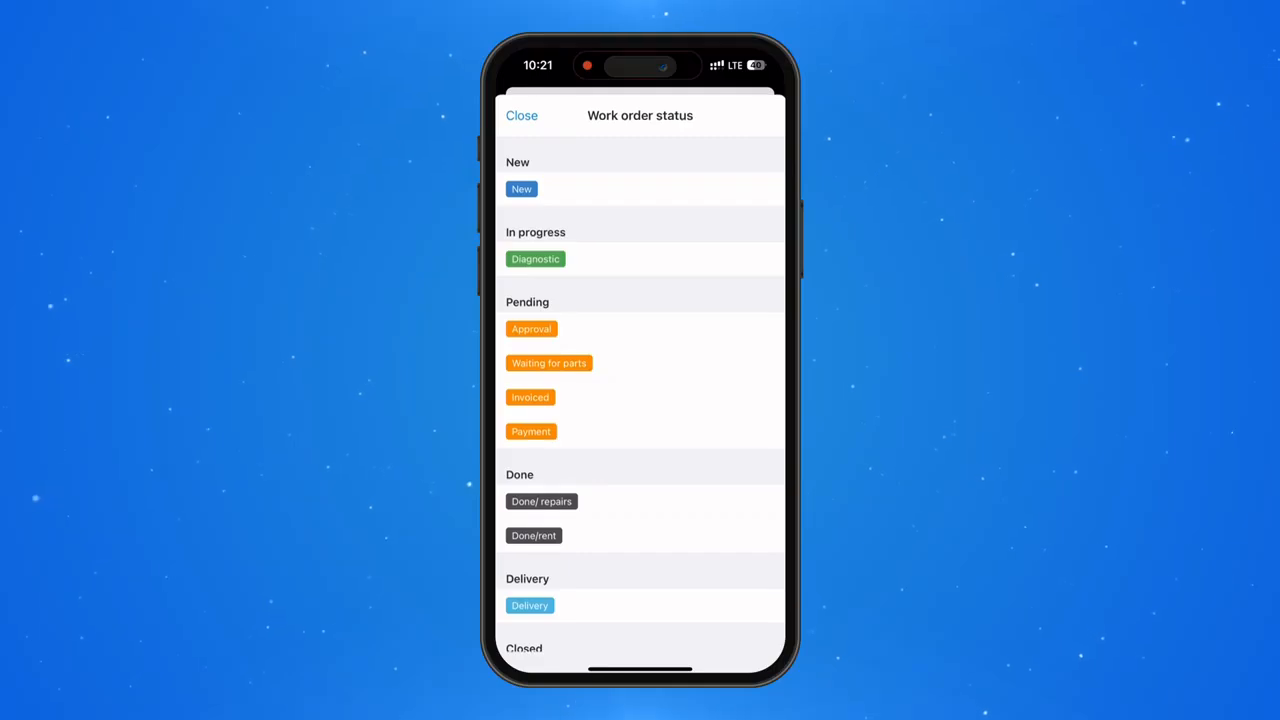
pyautogui.click(541, 502)
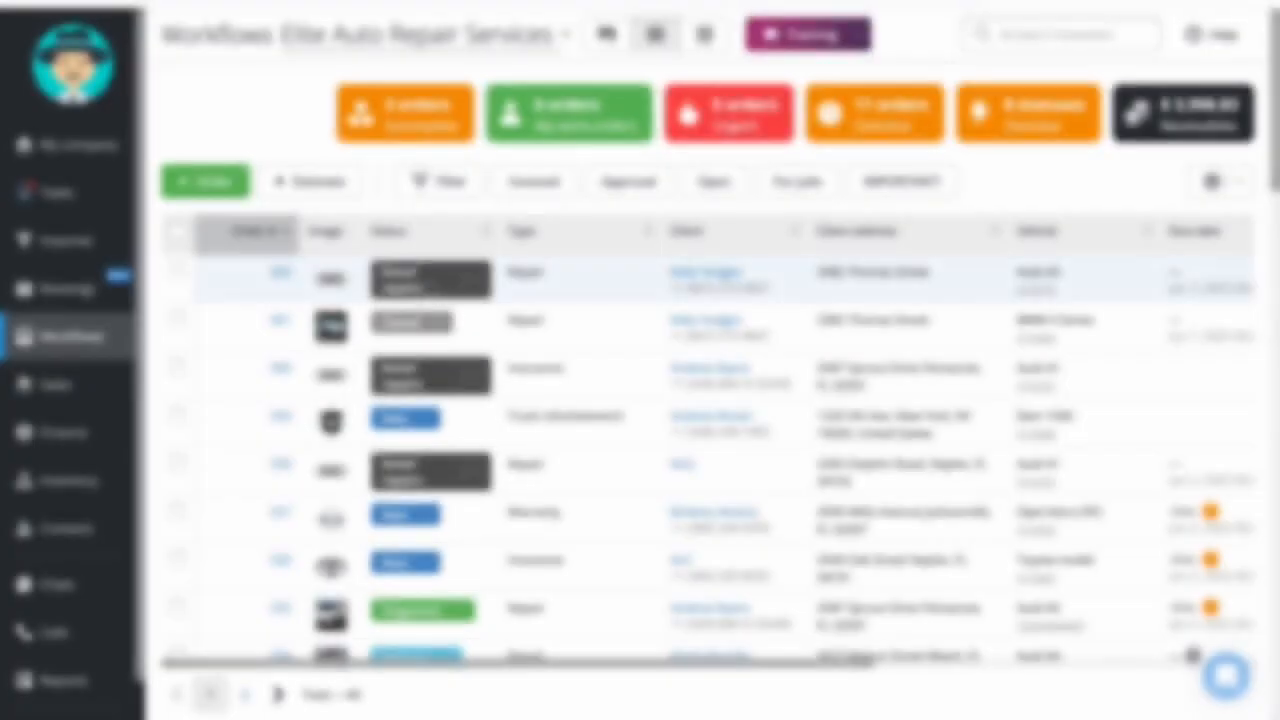
# In the web version's Workflows, change the newest Audi A5 repair order's status from Done/ repairs to Closed
pyautogui.click(477, 282)
pyautogui.scroll(-3, 480, 420)
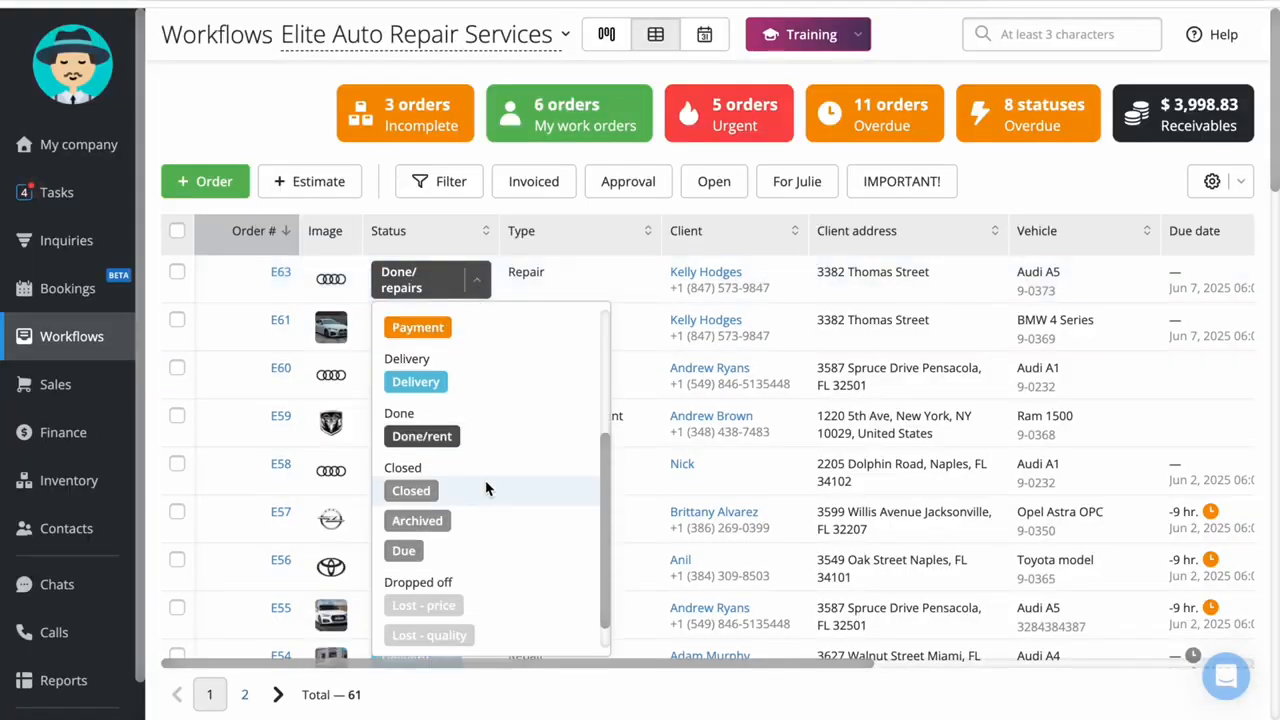
pyautogui.click(431, 486)
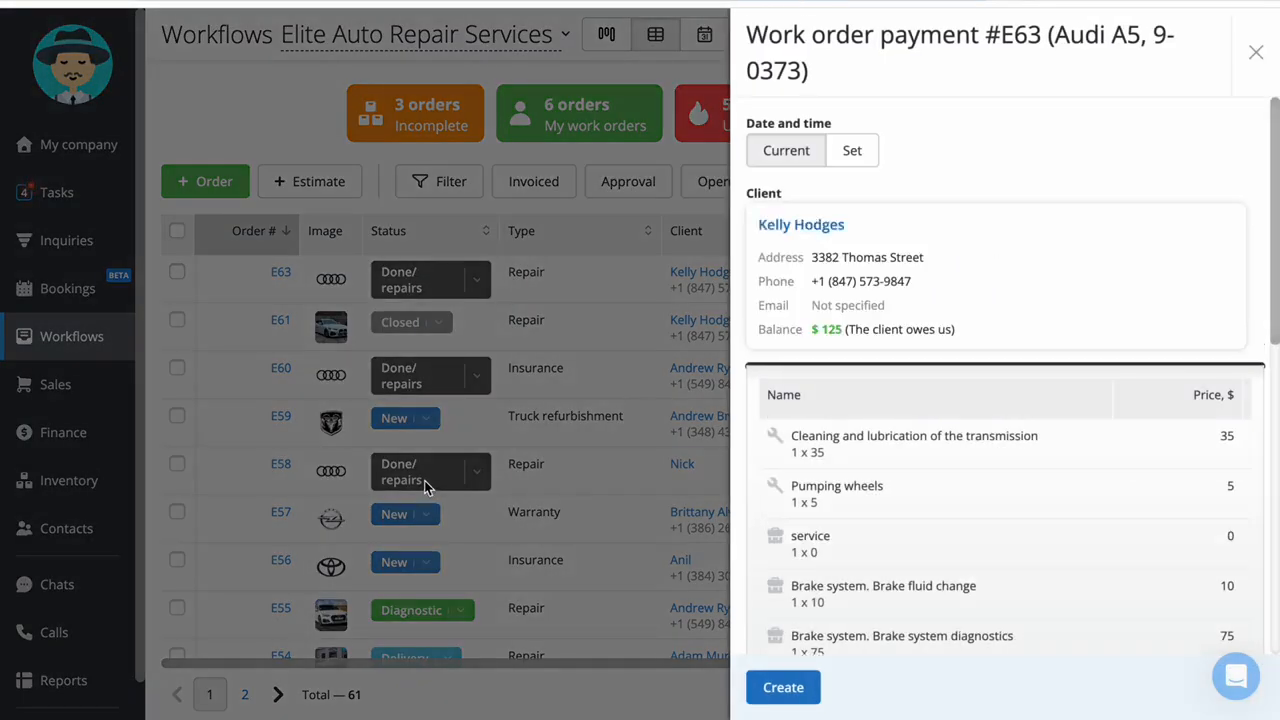
# Set the work order payment's method to Cash with cheque as the cashbox
pyautogui.scroll(-3, 1030, 460)
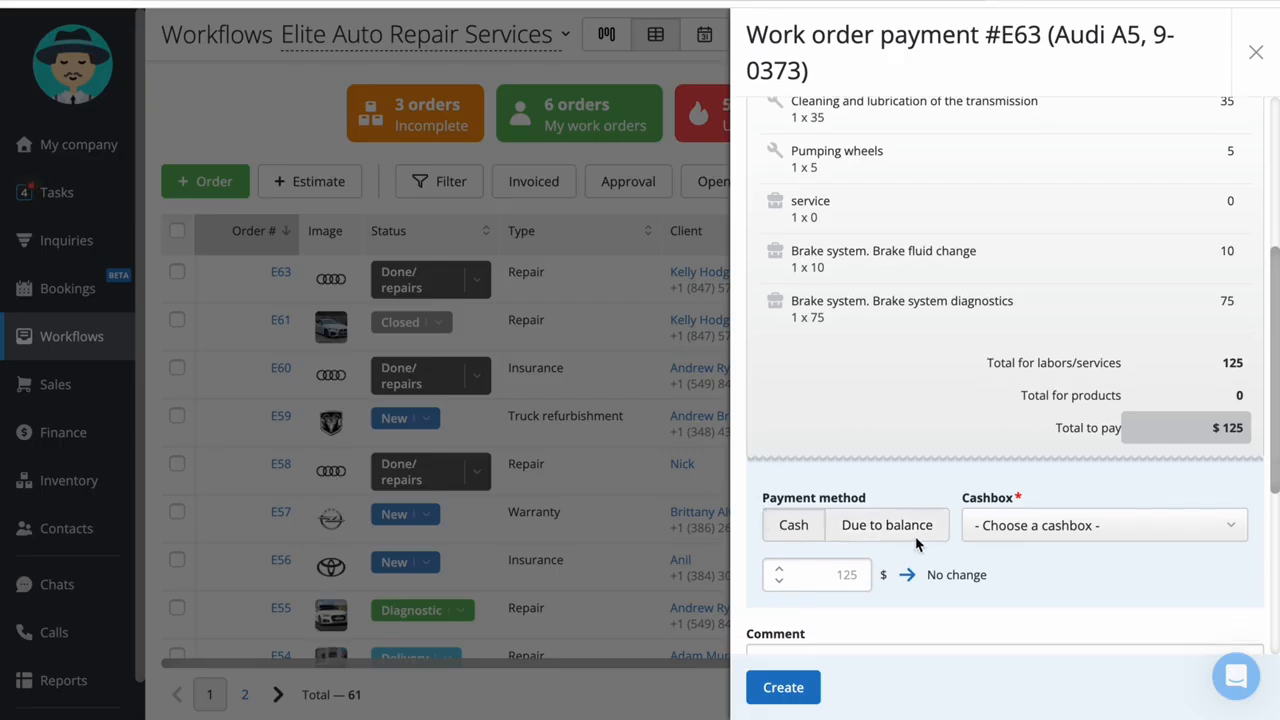
pyautogui.click(857, 537)
pyautogui.click(790, 527)
pyautogui.scroll(-2, 1006, 483)
pyautogui.click(1123, 405)
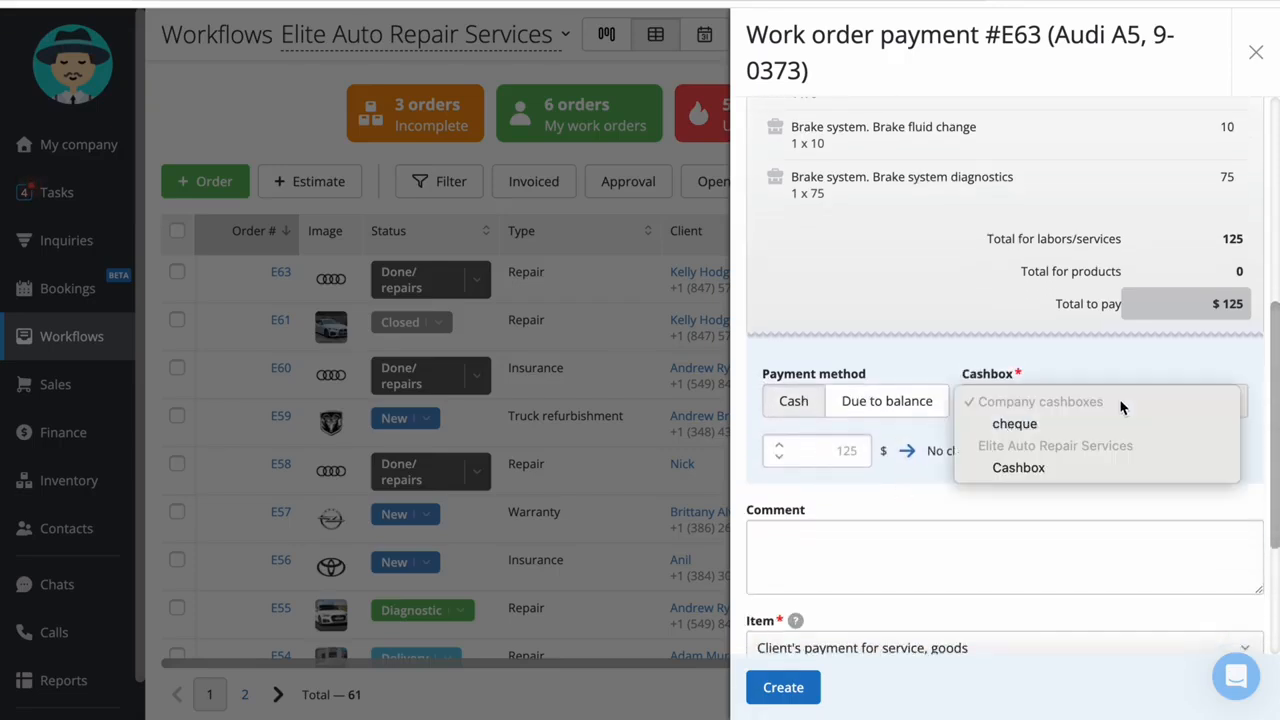
pyautogui.click(1107, 478)
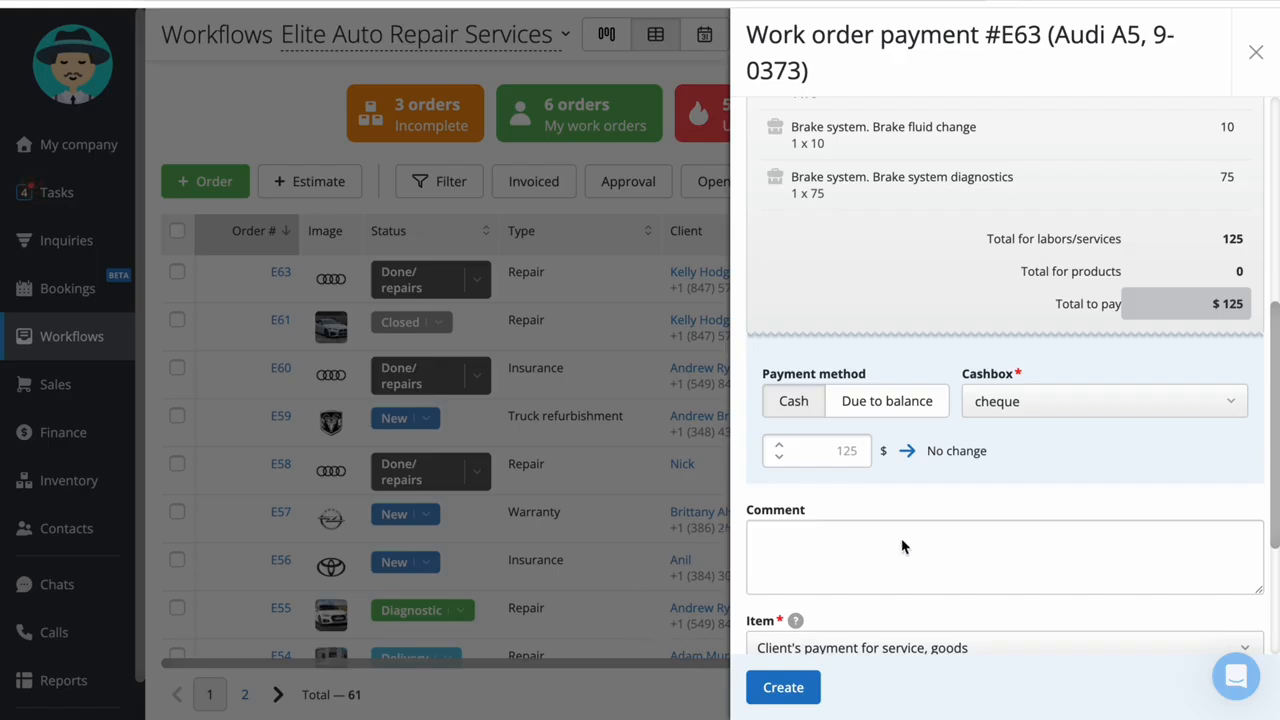
# Set the payment method to Due to balance, review the printable document options and create the work order payment
pyautogui.click(893, 412)
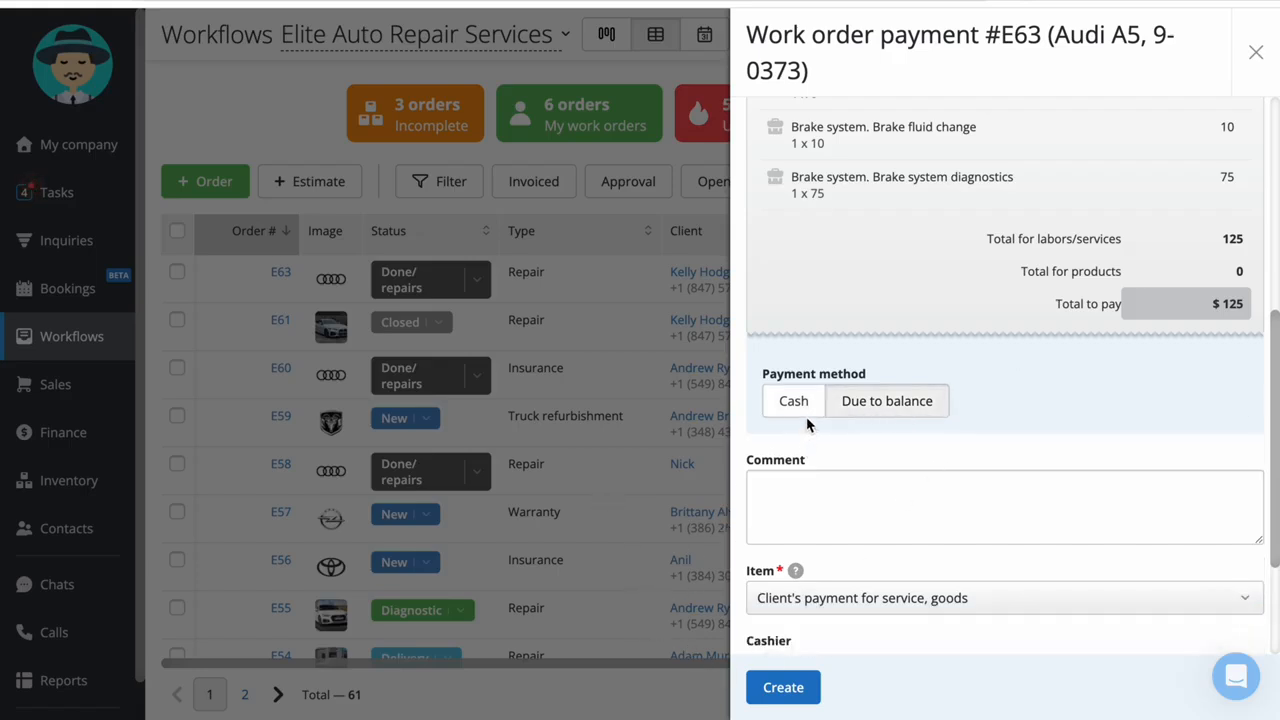
pyautogui.scroll(-2, 803, 540)
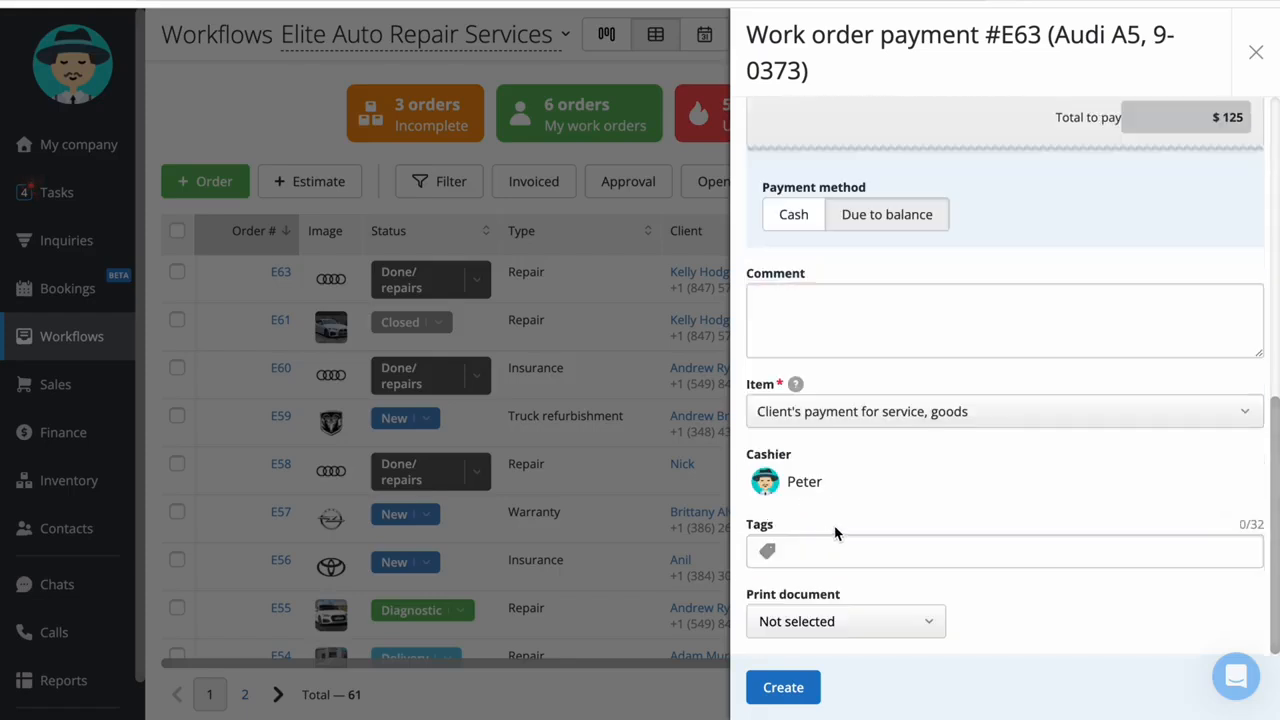
pyautogui.click(906, 622)
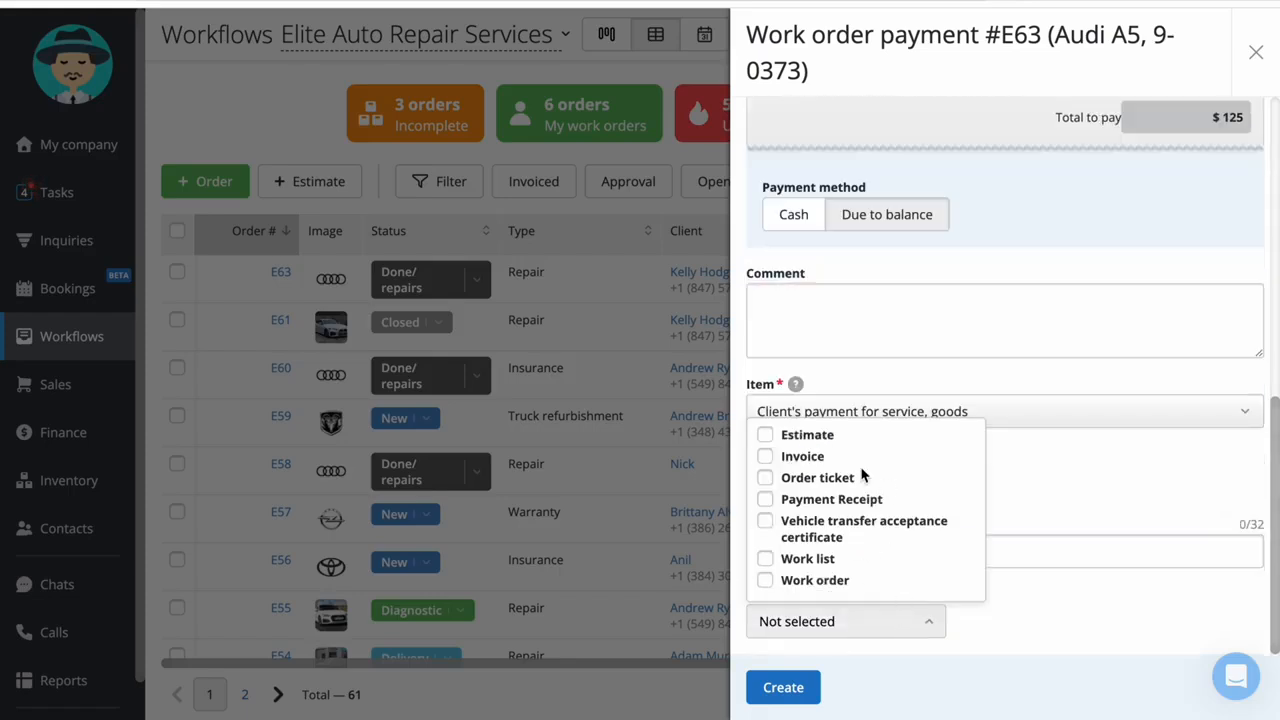
pyautogui.click(1032, 481)
pyautogui.click(1026, 465)
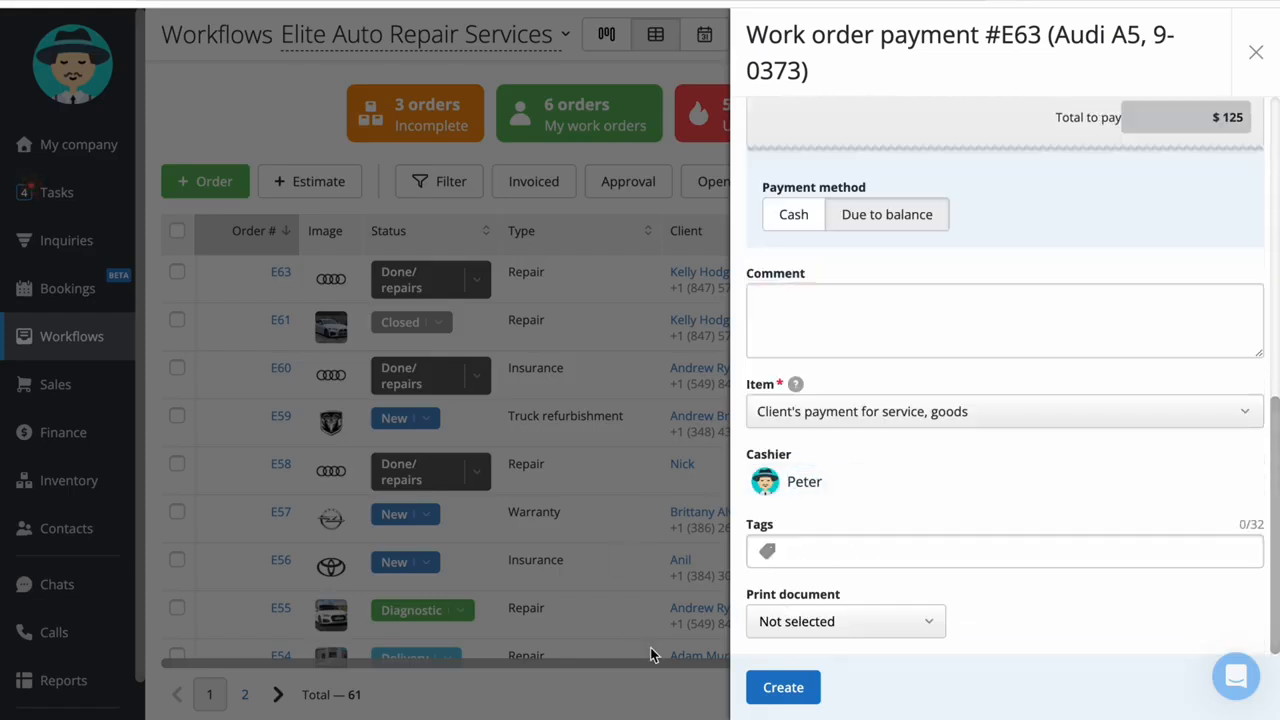
pyautogui.click(784, 688)
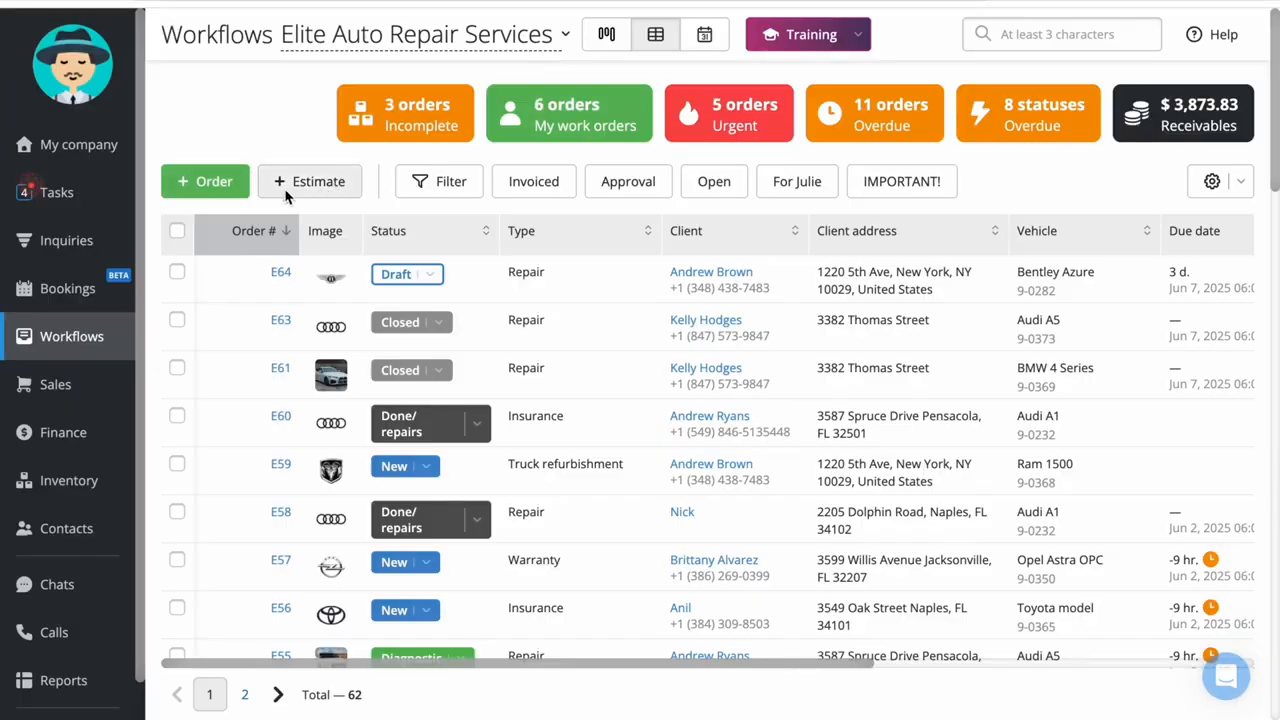
# Start a new estimate of the Repair type
pyautogui.click(308, 192)
pyautogui.click(966, 139)
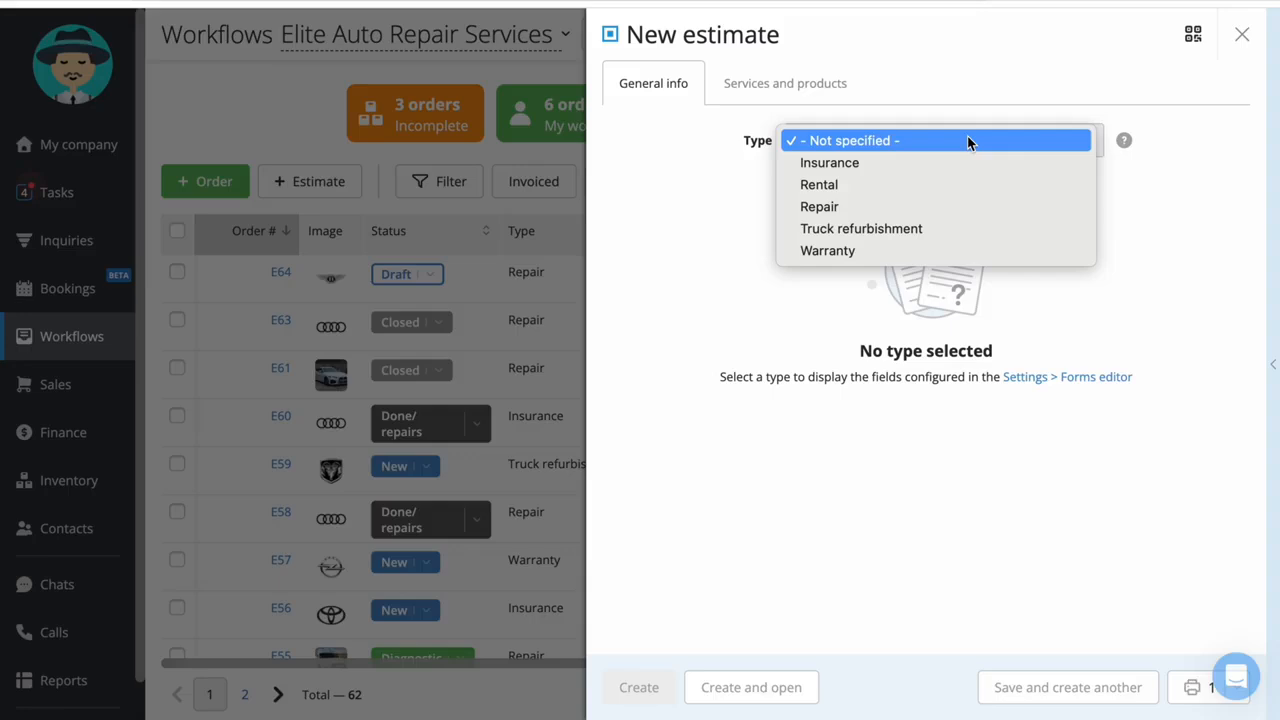
pyautogui.click(934, 208)
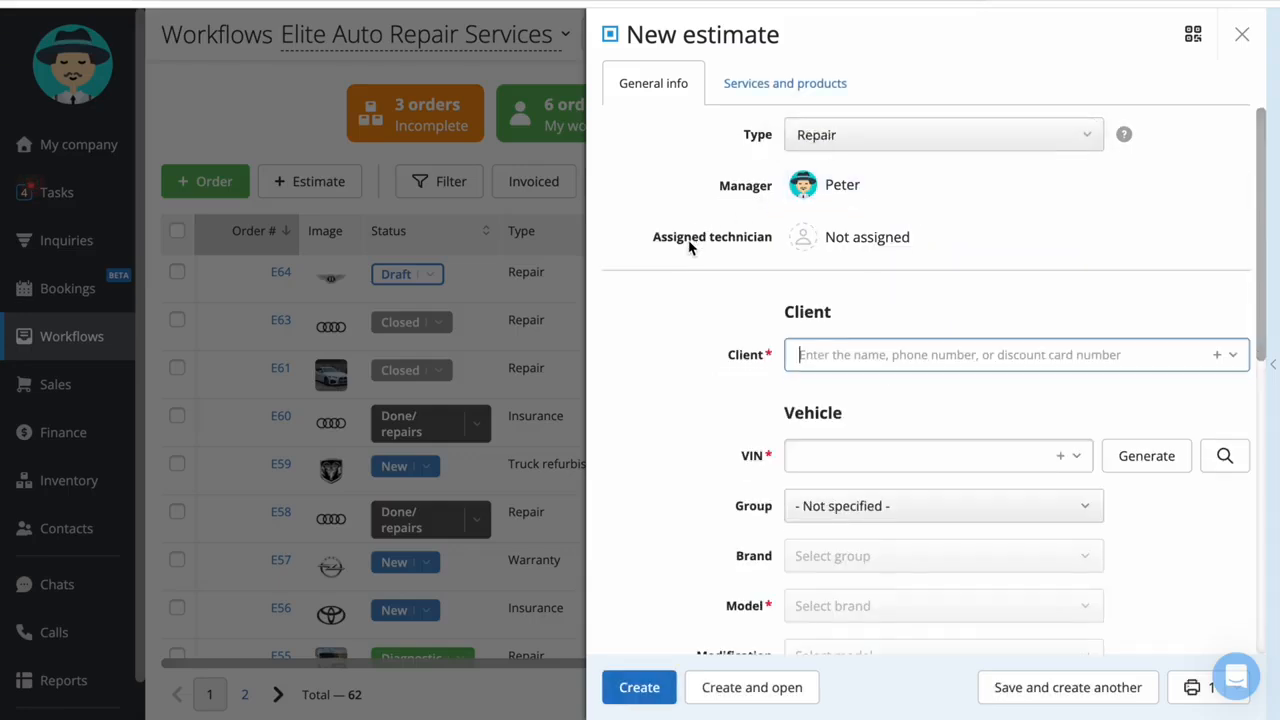
pyautogui.scroll(-2, 748, 210)
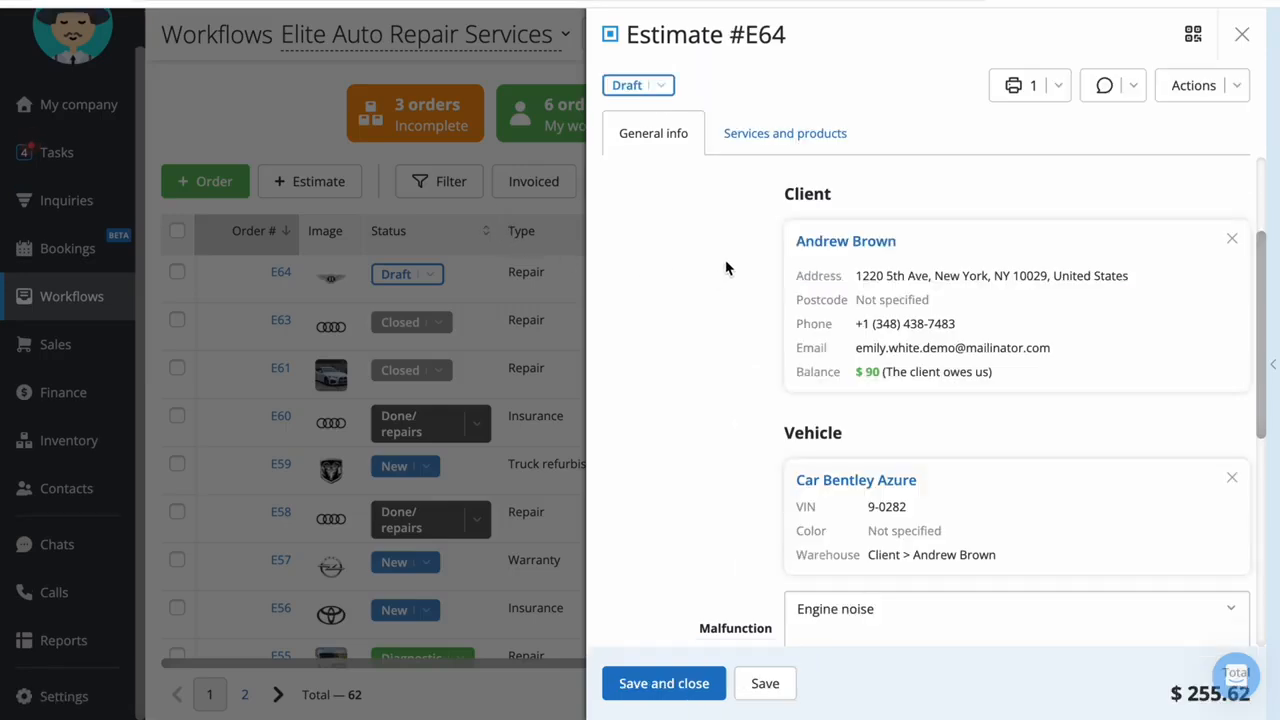
# Review the services and products in the draft Bentley Azure estimate and save it
pyautogui.click(785, 134)
pyautogui.scroll(-1, 830, 320)
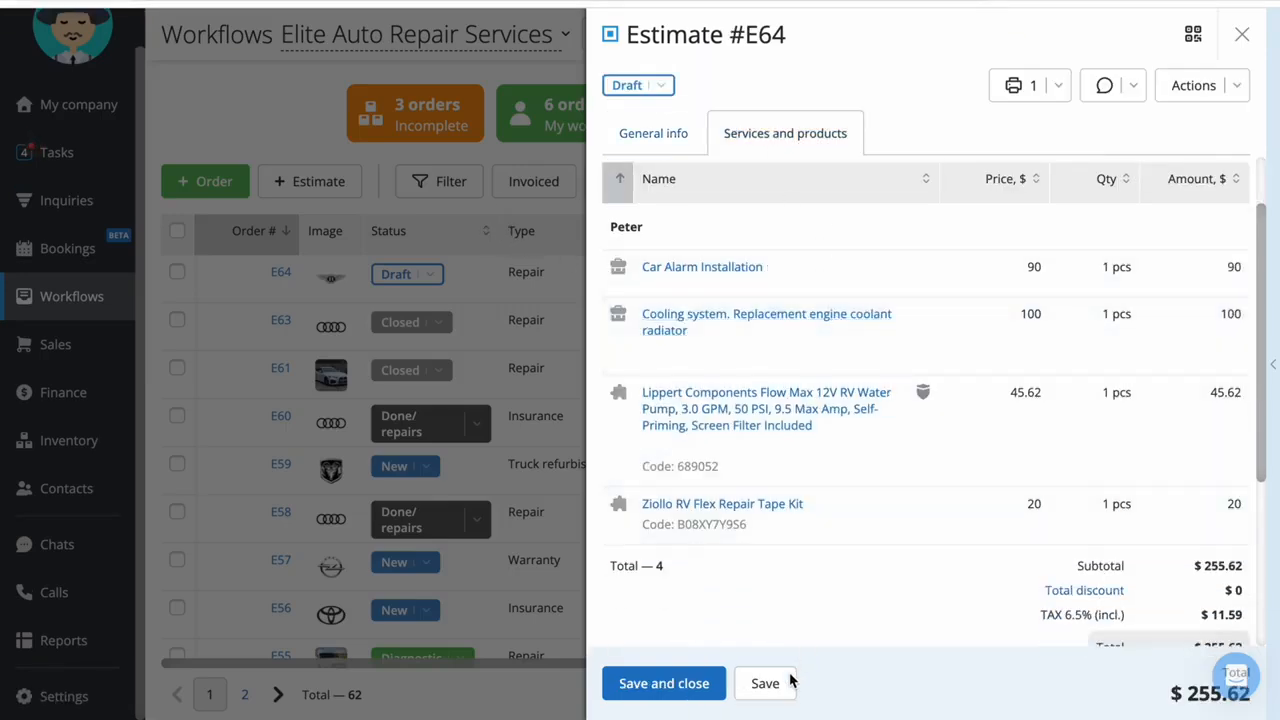
pyautogui.click(768, 697)
# Preview the printable Estimate document with Save as PDF as the destination, cancel printing, and show the client contact options
pyautogui.click(1030, 86)
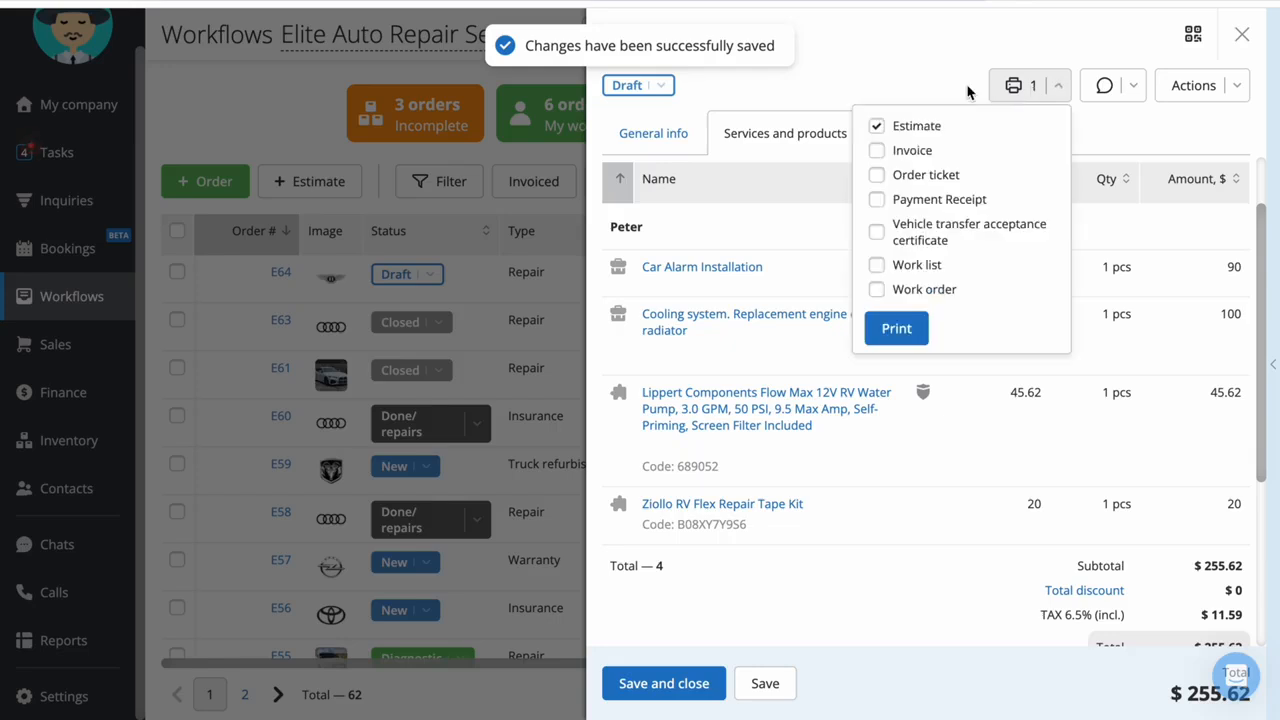
pyautogui.click(876, 127)
pyautogui.click(876, 127)
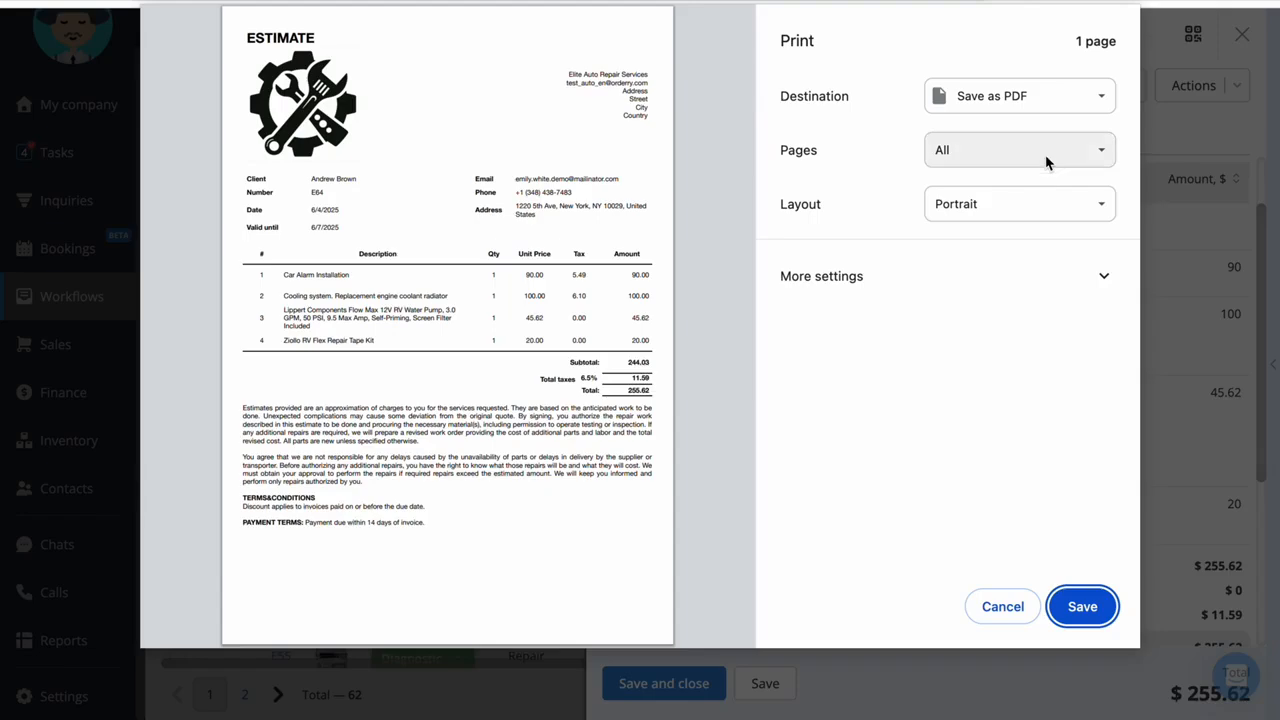
pyautogui.click(1072, 97)
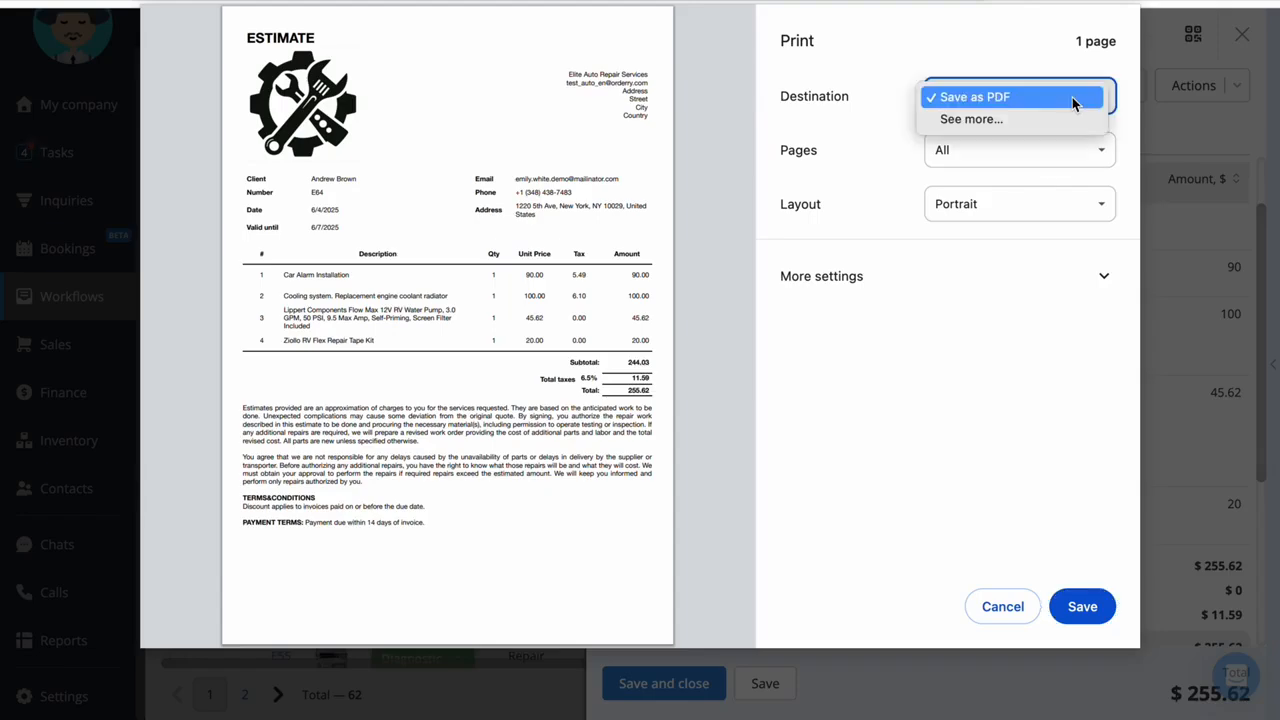
pyautogui.click(943, 98)
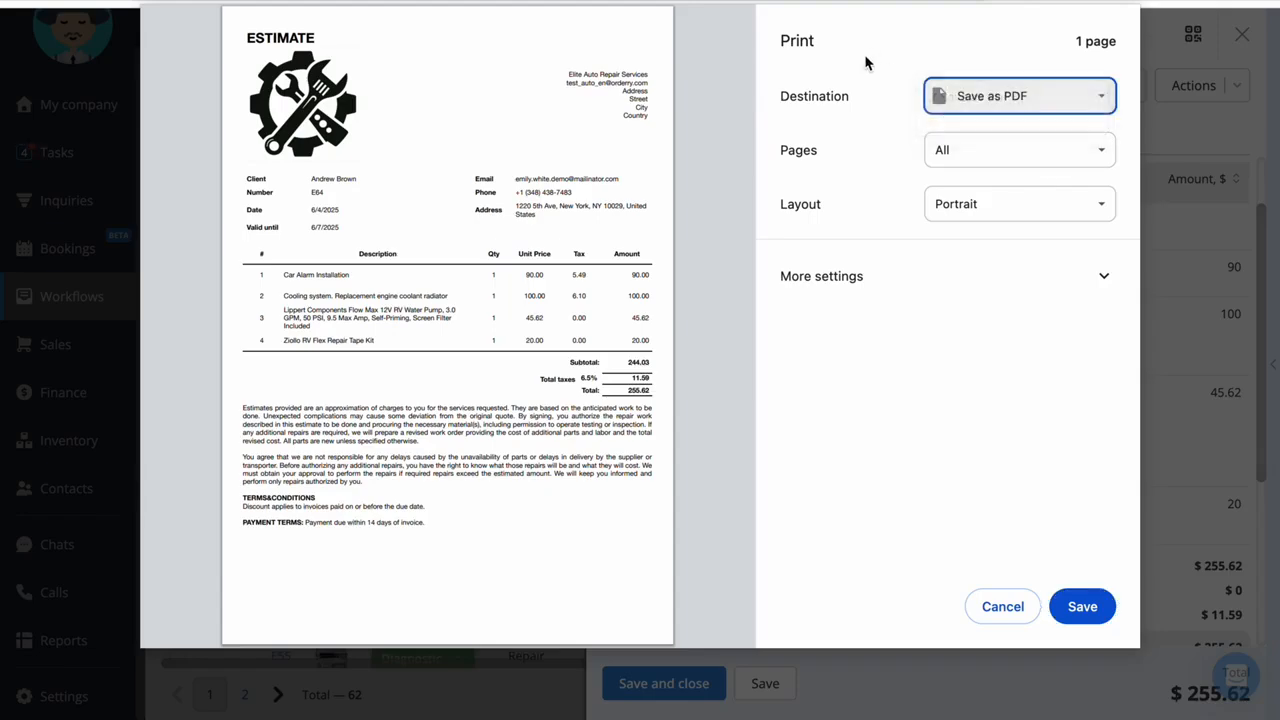
pyautogui.click(1005, 608)
pyautogui.click(1110, 86)
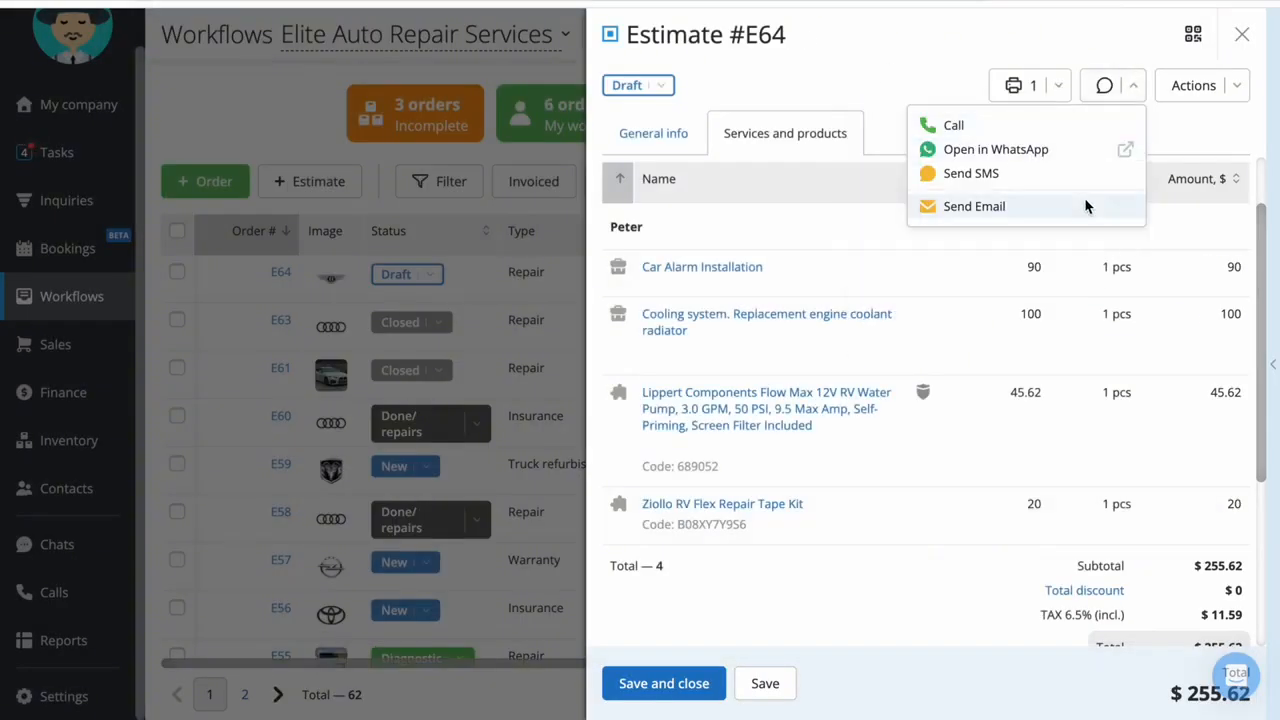
pyautogui.click(1012, 48)
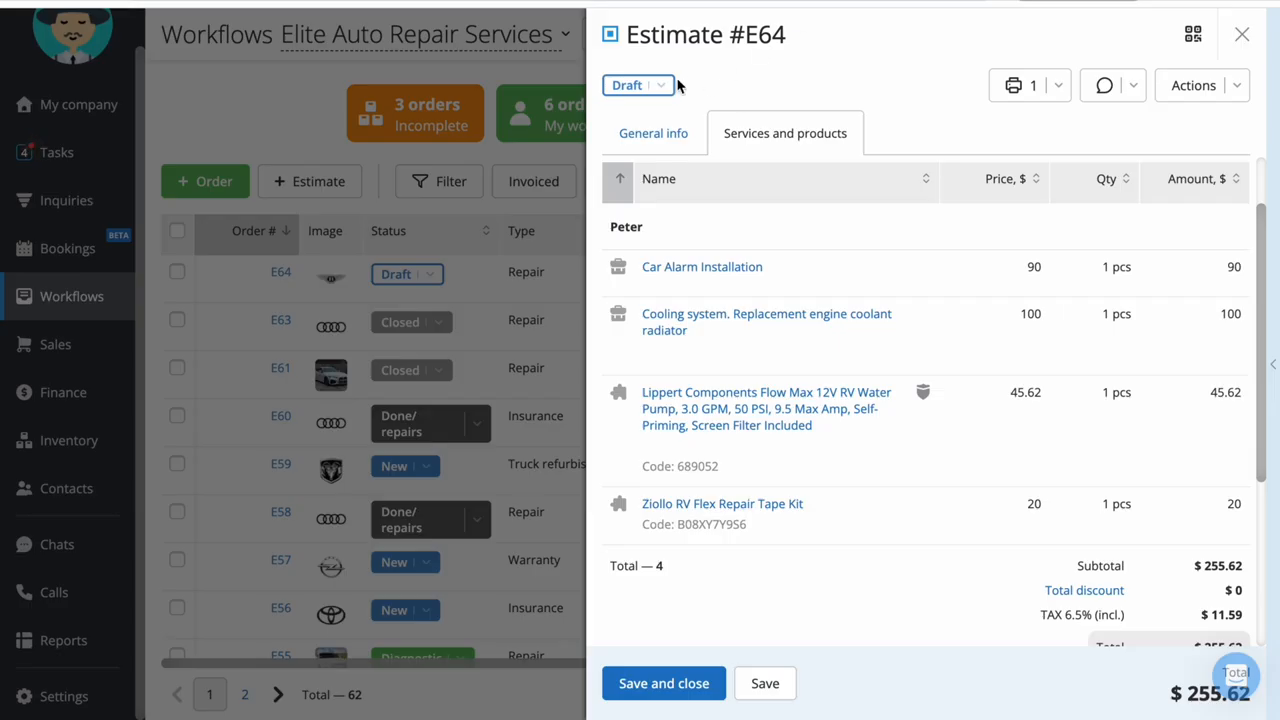
# Set the estimate's status to Sent and show its event history
pyautogui.click(658, 88)
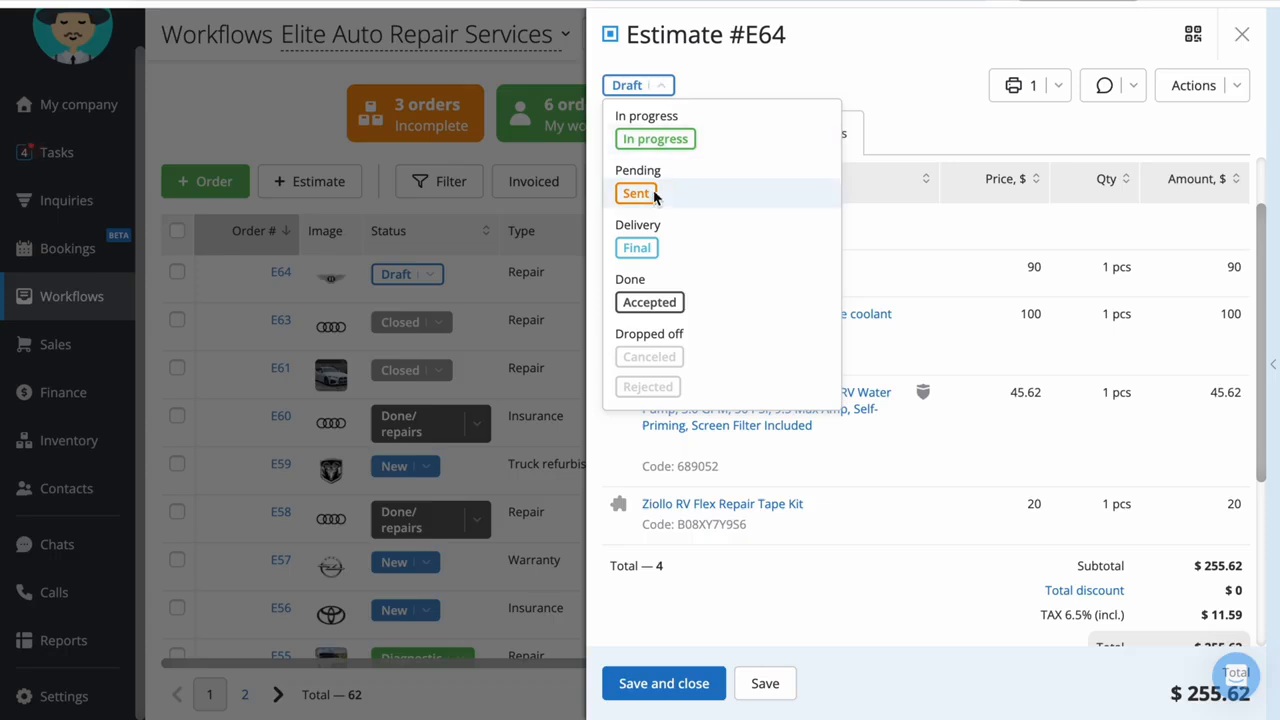
pyautogui.click(636, 194)
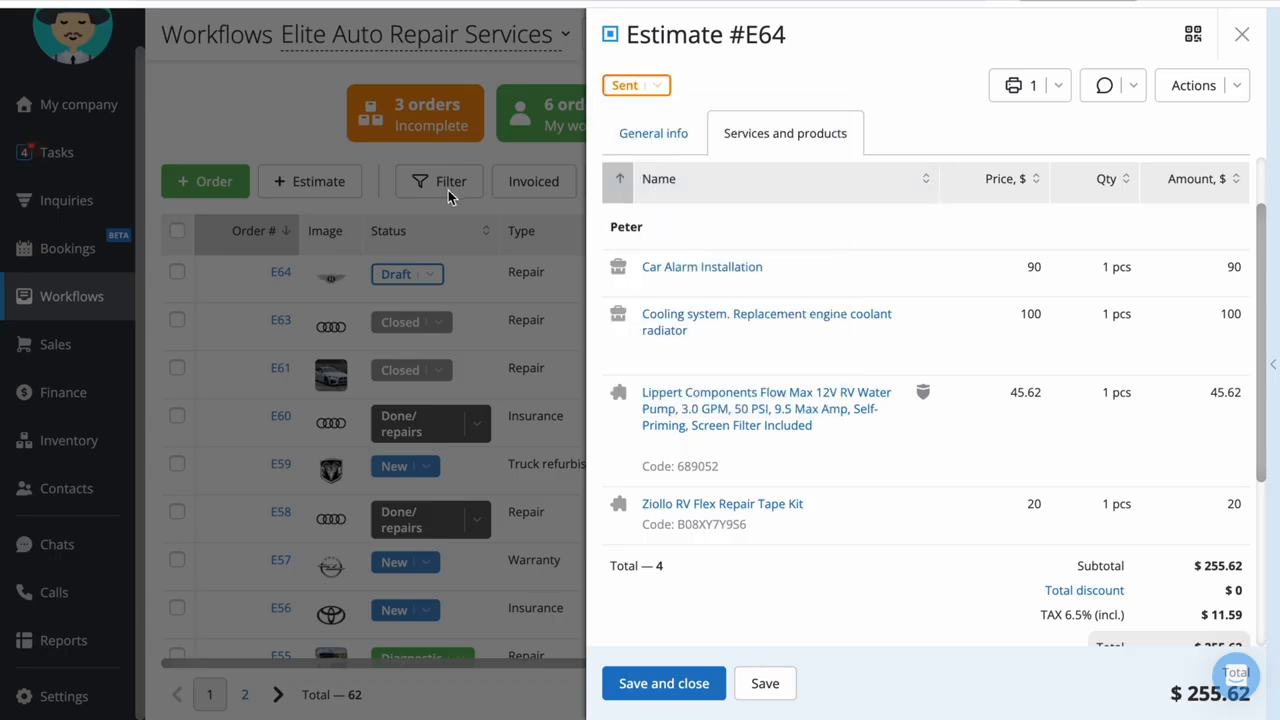
pyautogui.click(1274, 312)
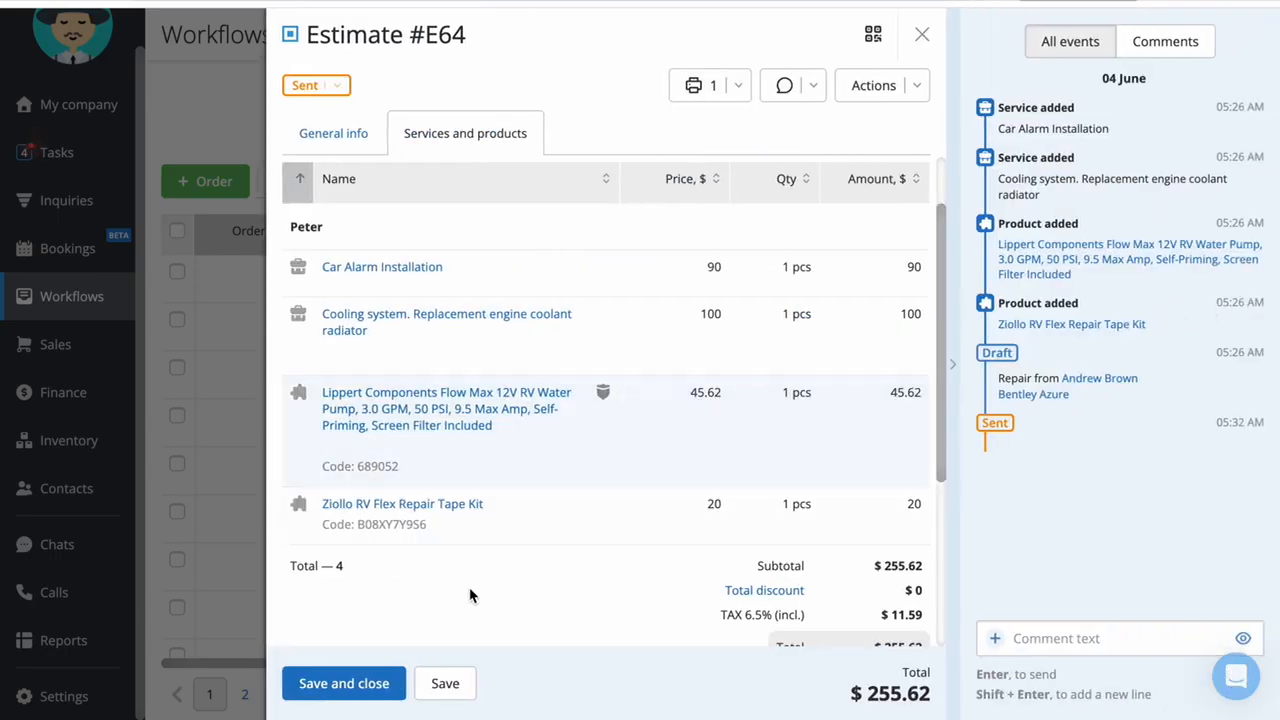
# Save the sent Bentley Azure estimate, then sign and accept it on the client's online page
pyautogui.click(444, 685)
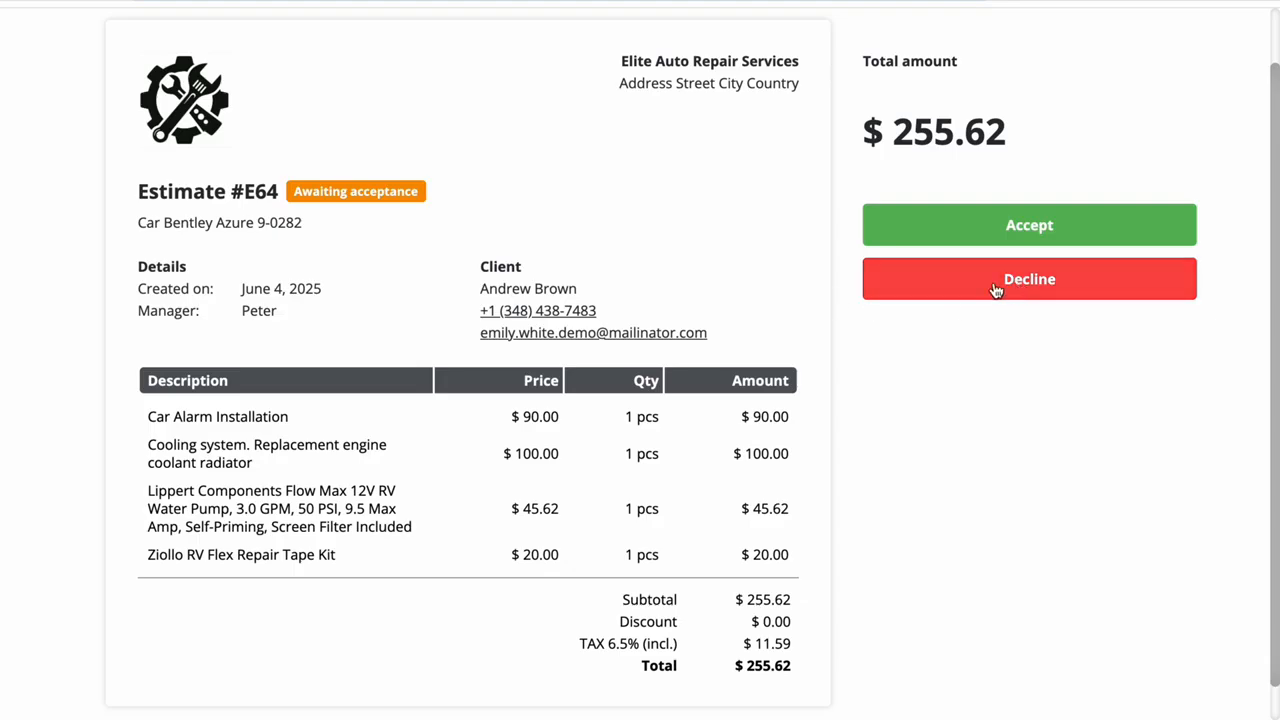
pyautogui.click(950, 224)
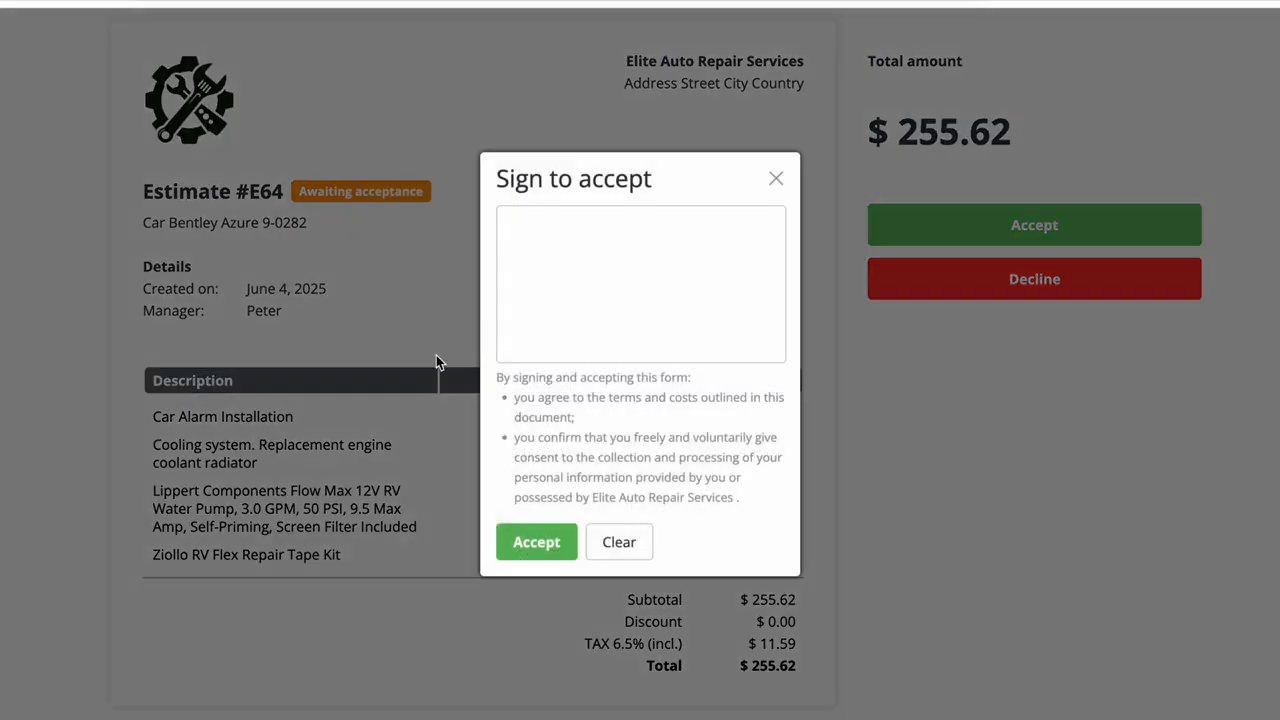
pyautogui.click(537, 543)
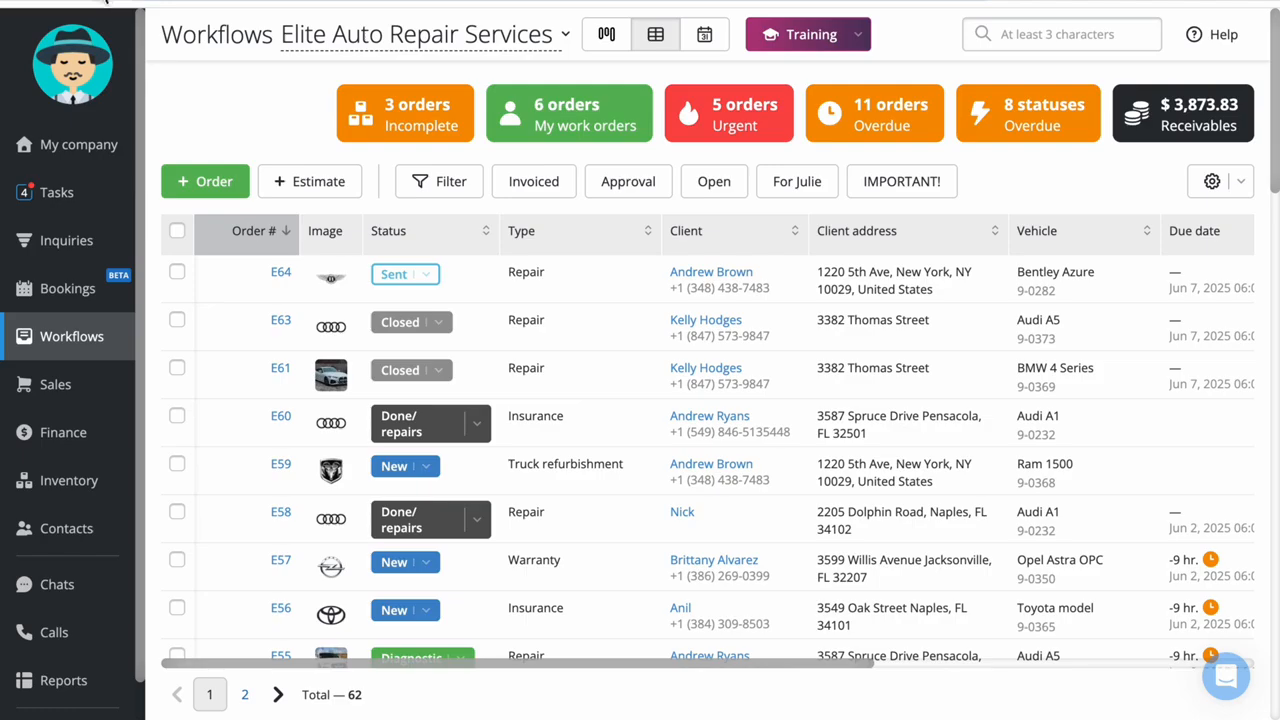
pyautogui.press('super+r')
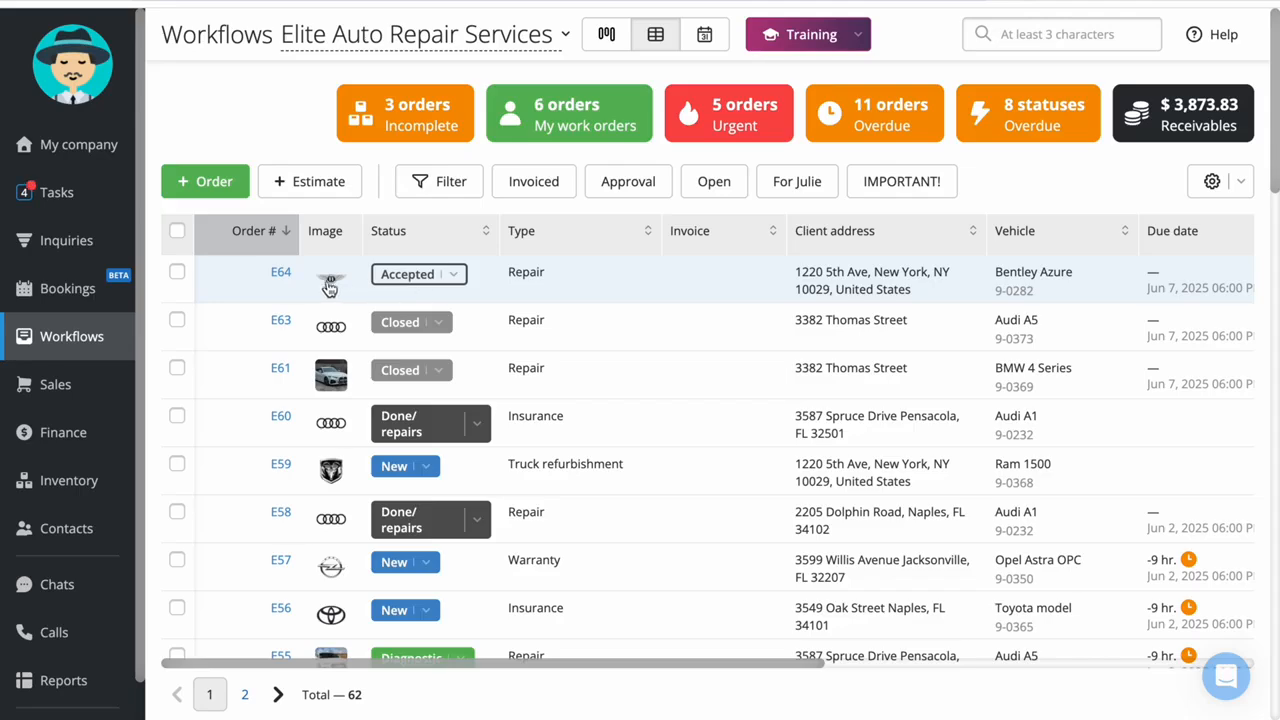
# Schedule the accepted Bentley Azure estimate from 6/4/2025 12:00 PM to 6/4/2025 03:00 PM in its general info
pyautogui.click(281, 273)
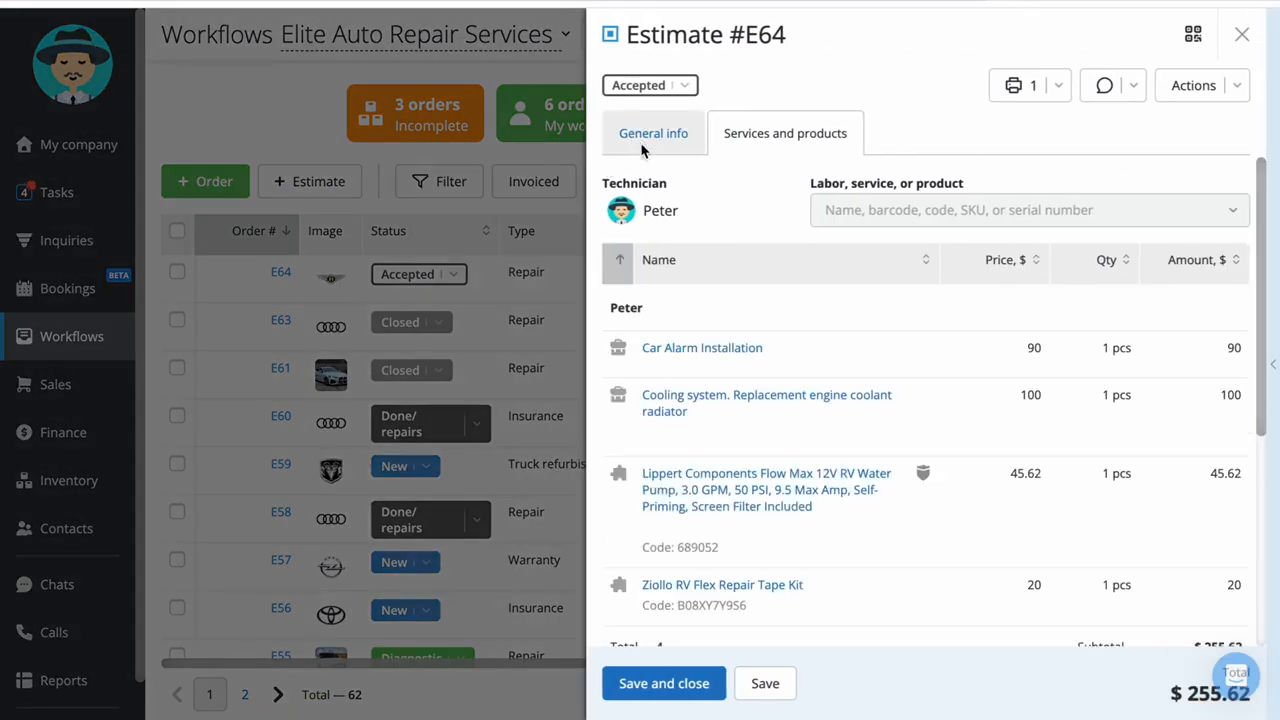
pyautogui.click(643, 142)
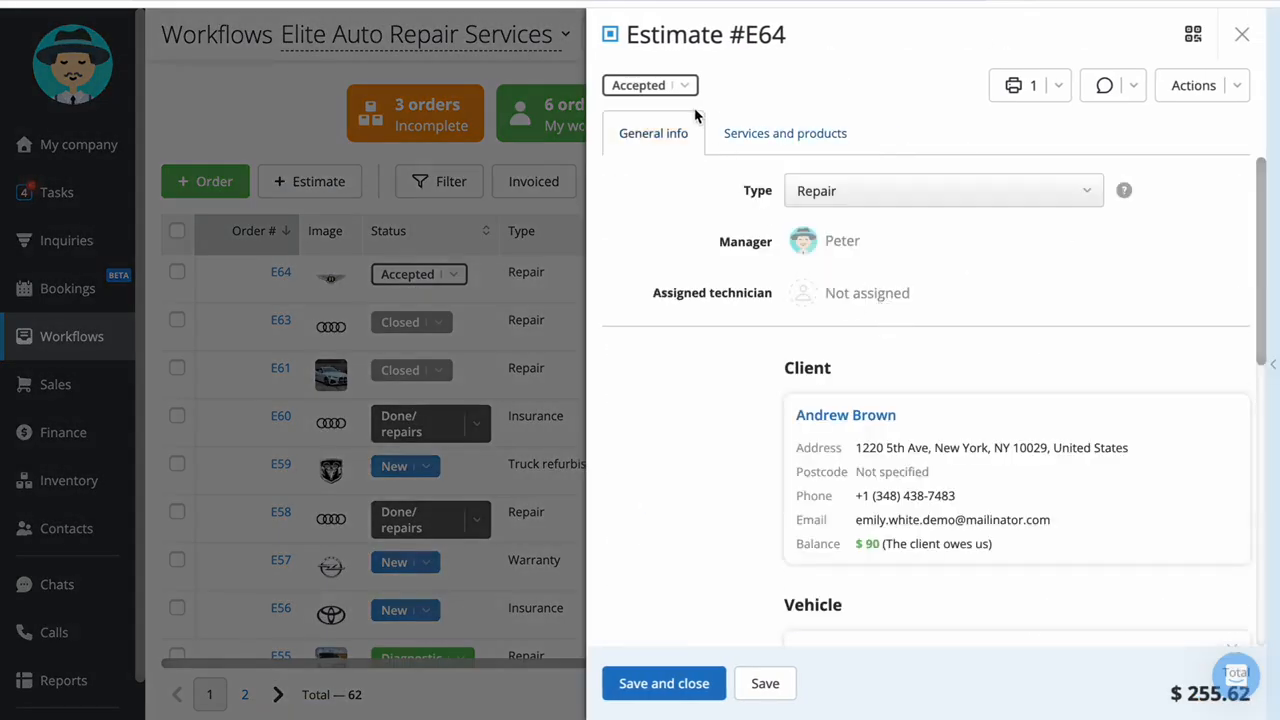
pyautogui.scroll(-6, 691, 357)
pyautogui.scroll(1, 691, 357)
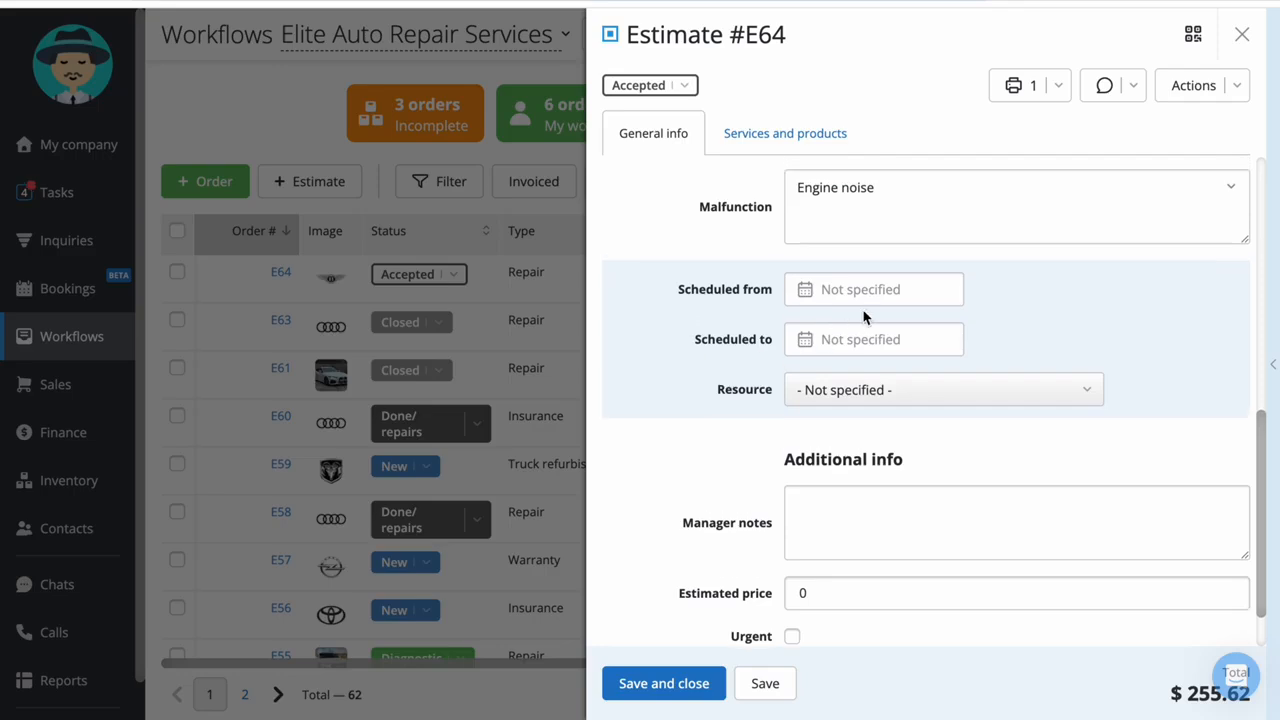
pyautogui.click(870, 301)
pyautogui.click(938, 390)
pyautogui.click(700, 428)
pyautogui.click(850, 341)
pyautogui.click(938, 440)
pyautogui.write('15')
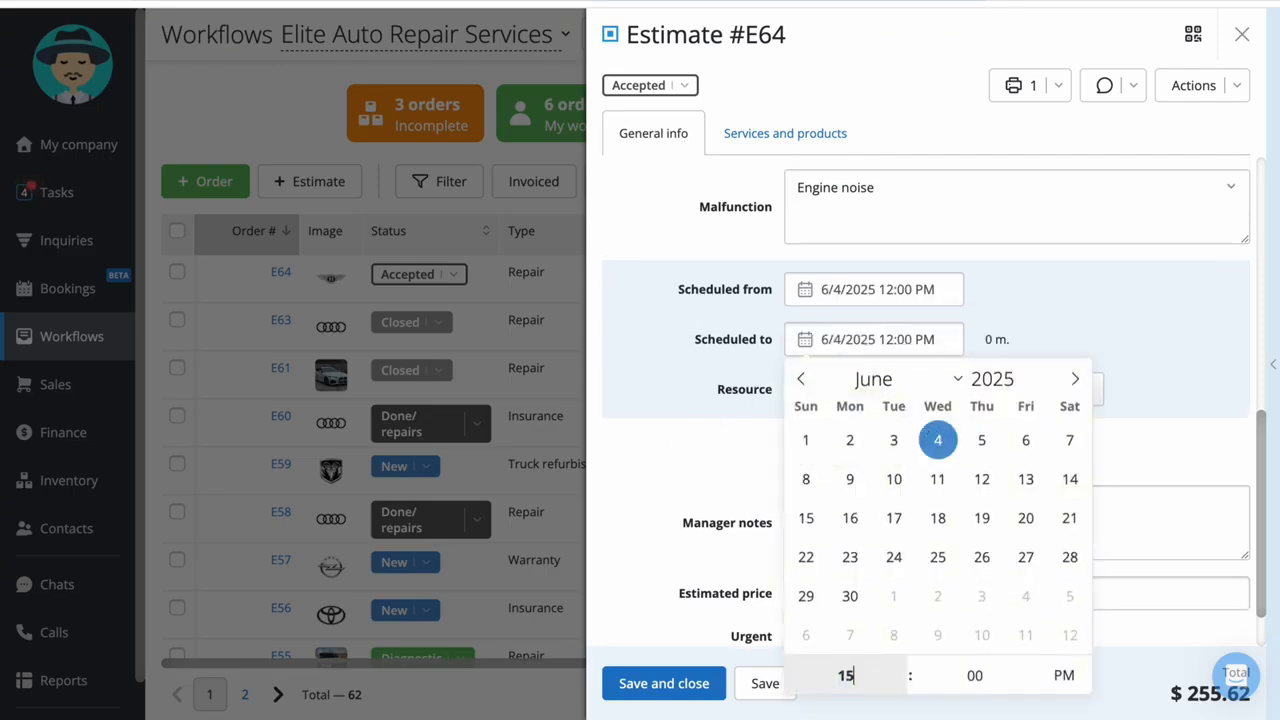
pyautogui.click(688, 430)
# Convert the estimate into an order using the Order created status, and assign a technician before saving it
pyautogui.click(684, 90)
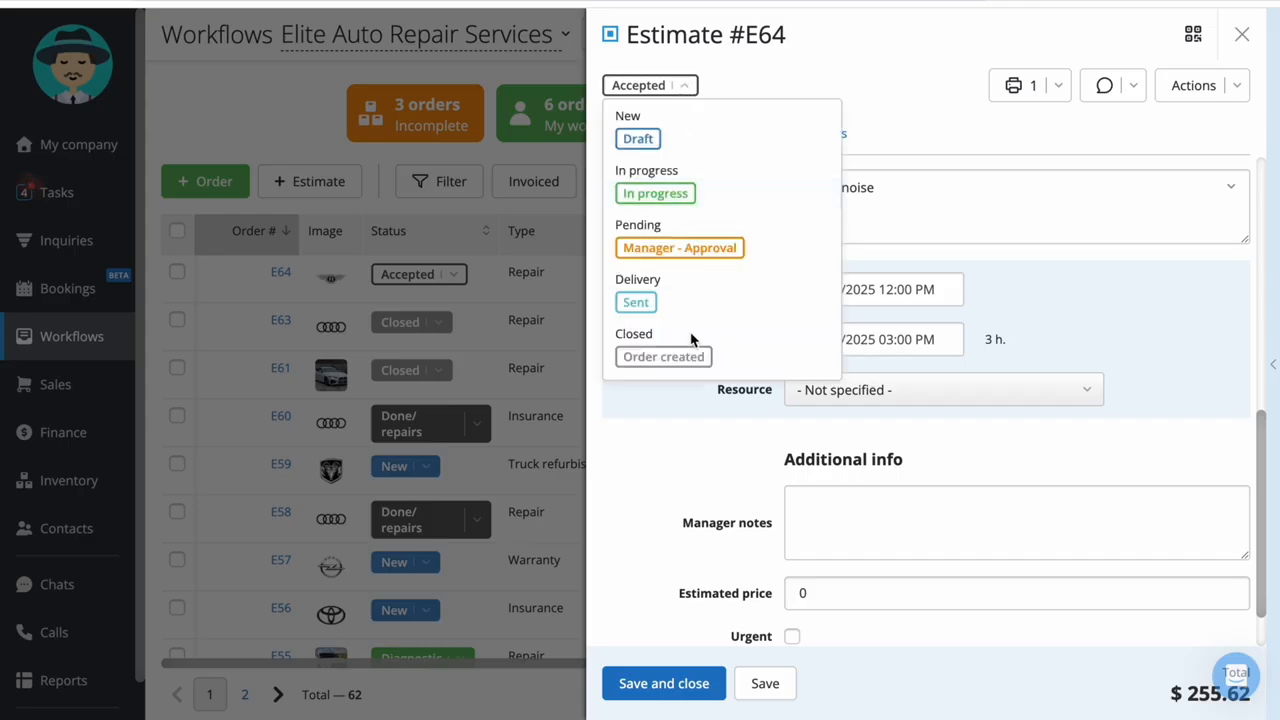
pyautogui.click(688, 356)
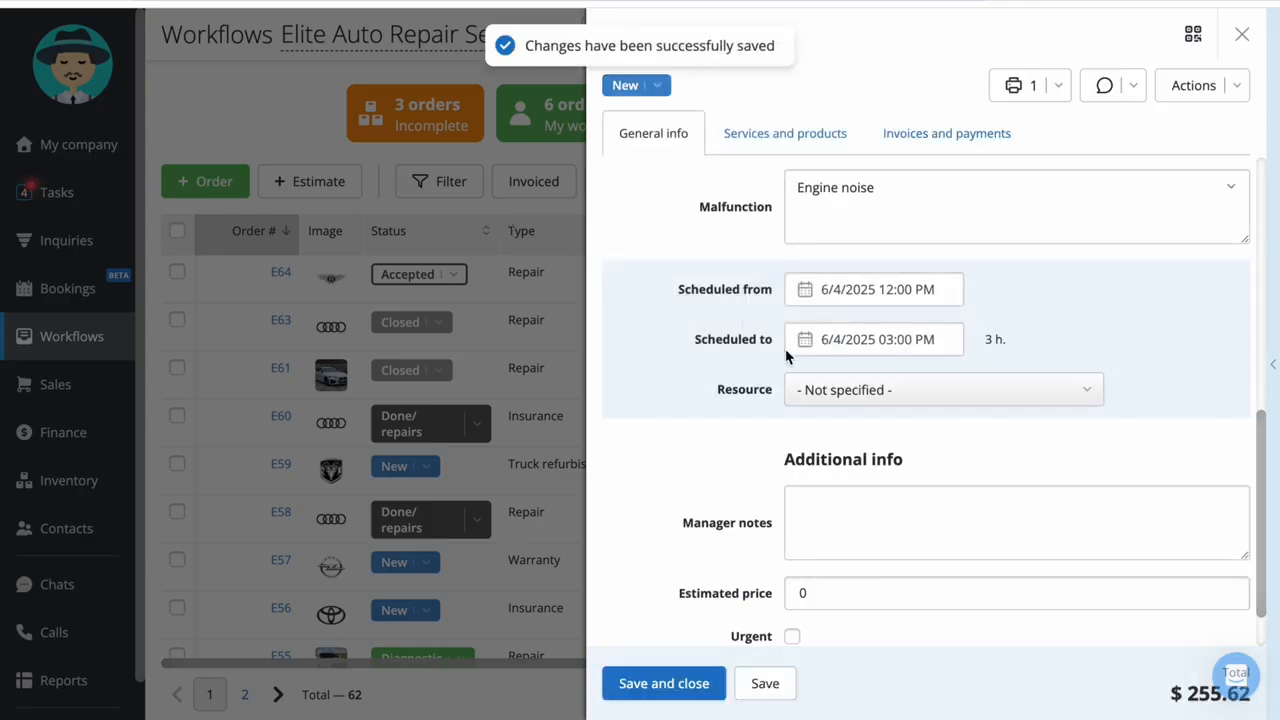
pyautogui.click(802, 388)
pyautogui.click(680, 341)
pyautogui.scroll(6, 680, 341)
pyautogui.click(903, 293)
pyautogui.click(894, 388)
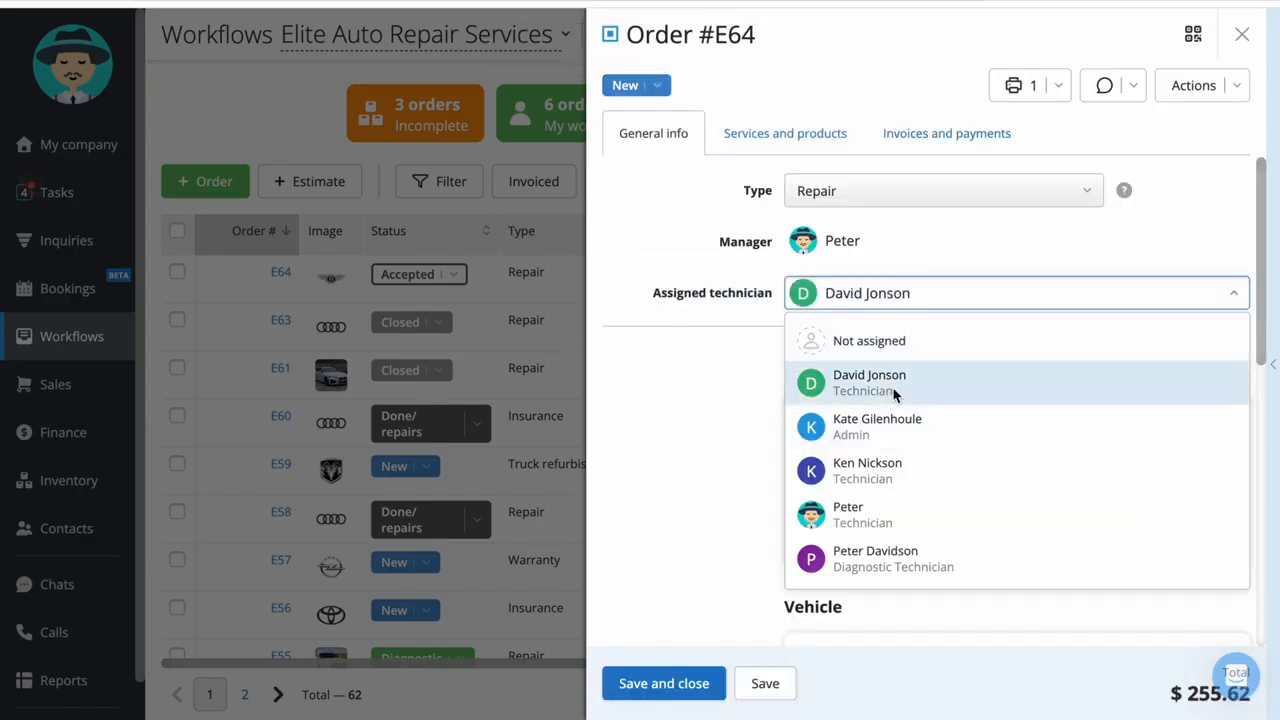
pyautogui.click(444, 300)
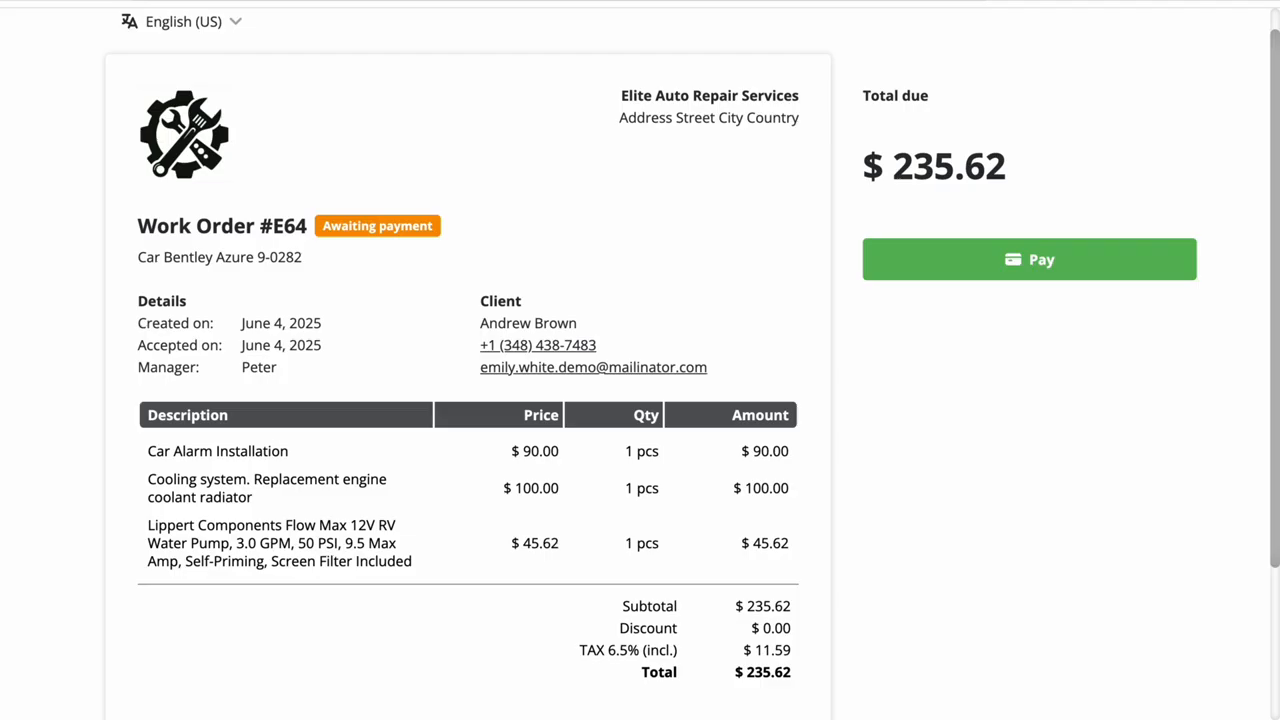
# Pay the Bentley Azure work order on the client's page and review the order's invoices and payments
pyautogui.click(1138, 281)
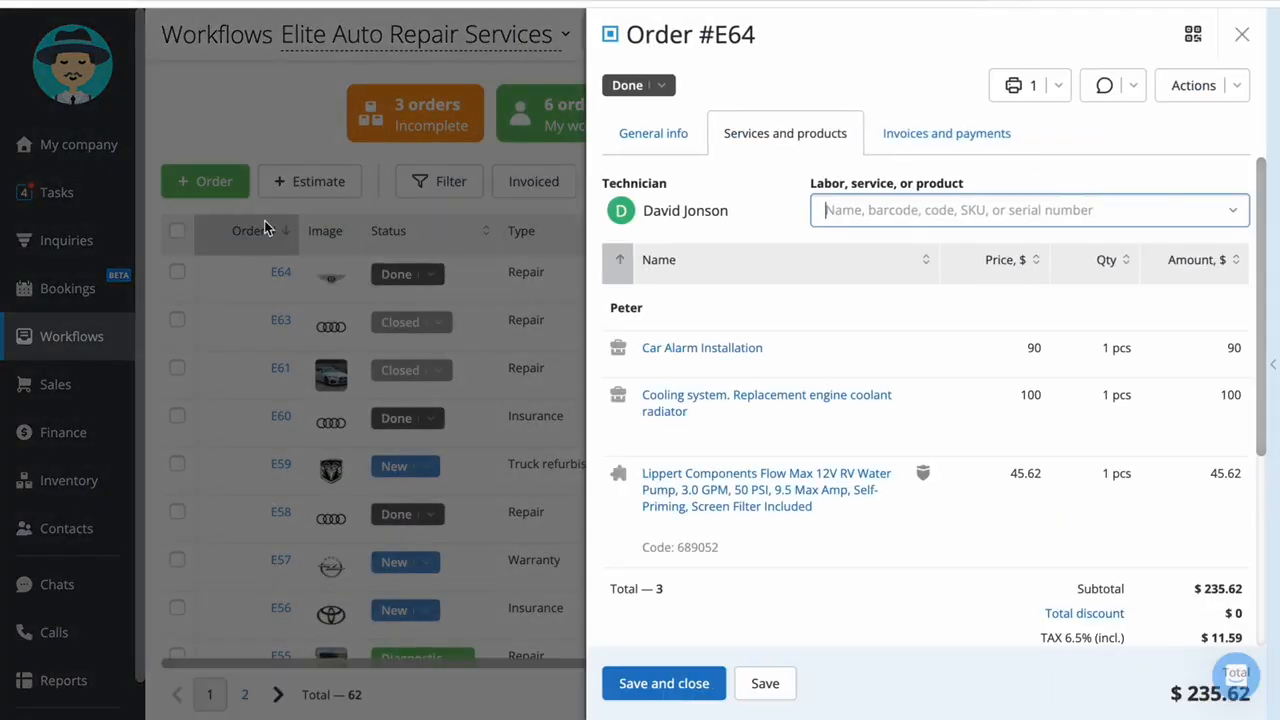
pyautogui.click(942, 156)
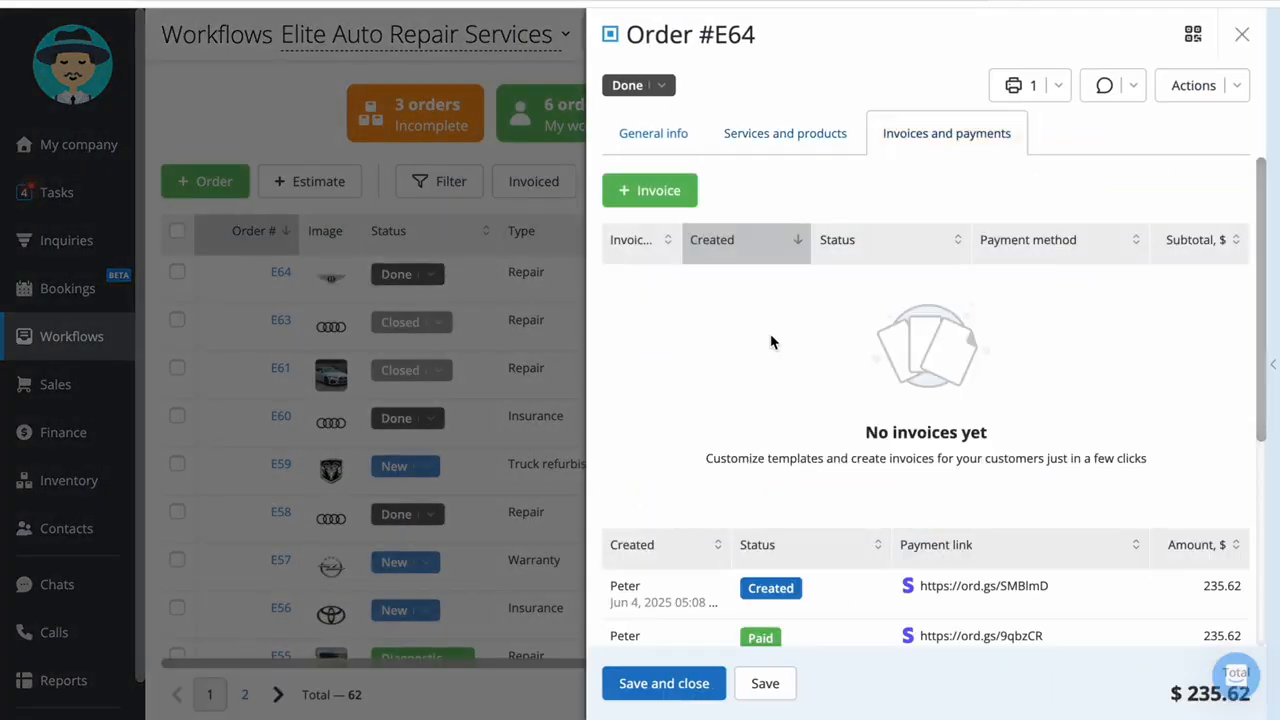
pyautogui.scroll(-3, 770, 342)
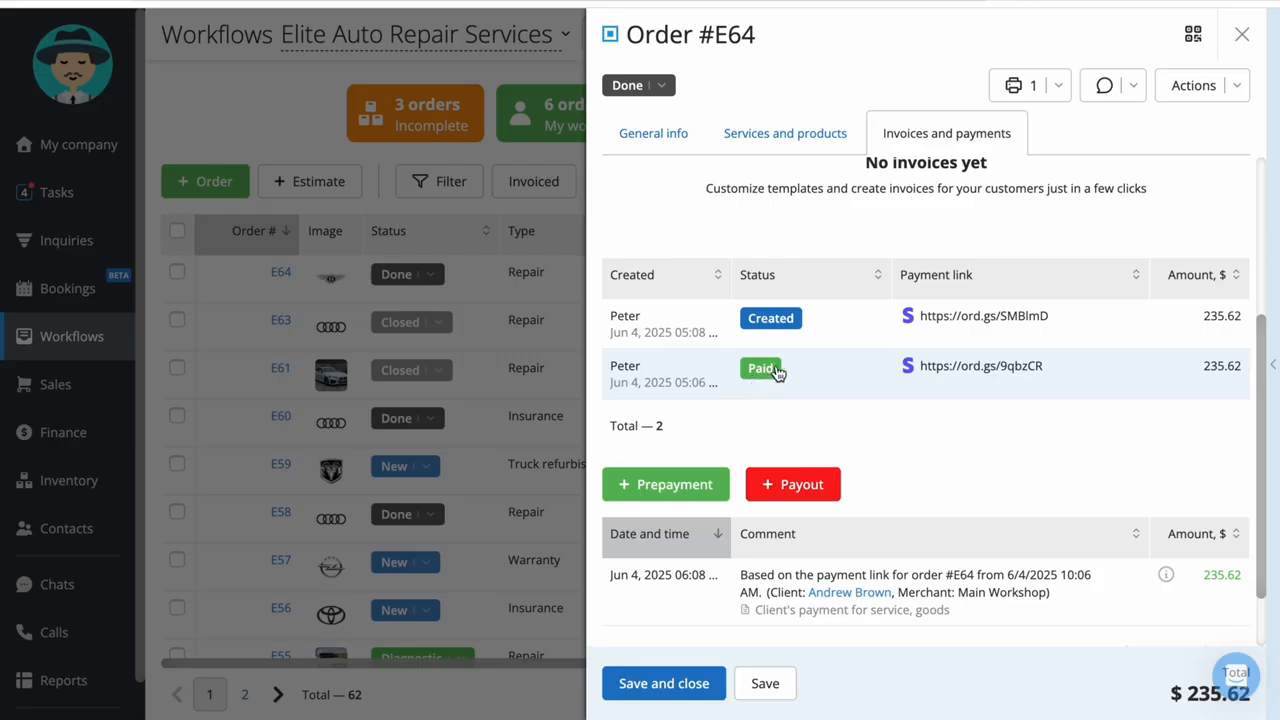
# Set the paid Bentley Azure order's status to Closed and return to the orders list
pyautogui.click(661, 85)
pyautogui.scroll(-1, 670, 380)
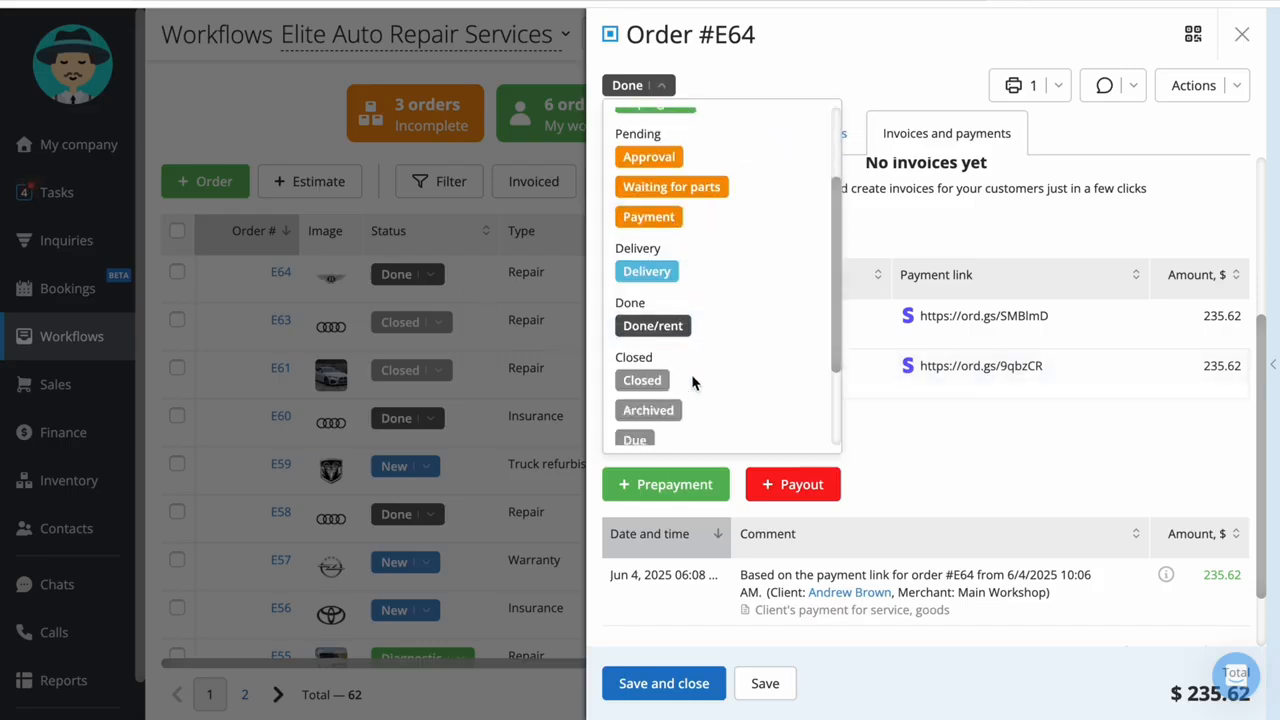
pyautogui.click(694, 382)
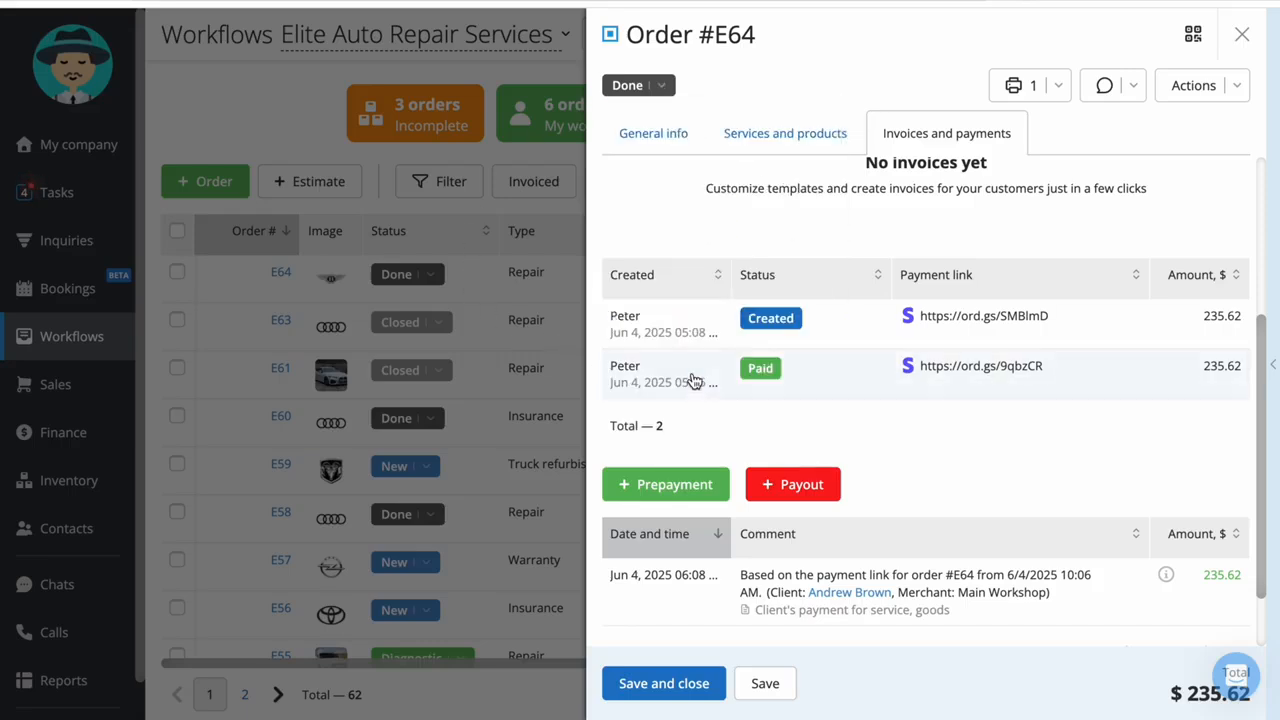
pyautogui.click(300, 102)
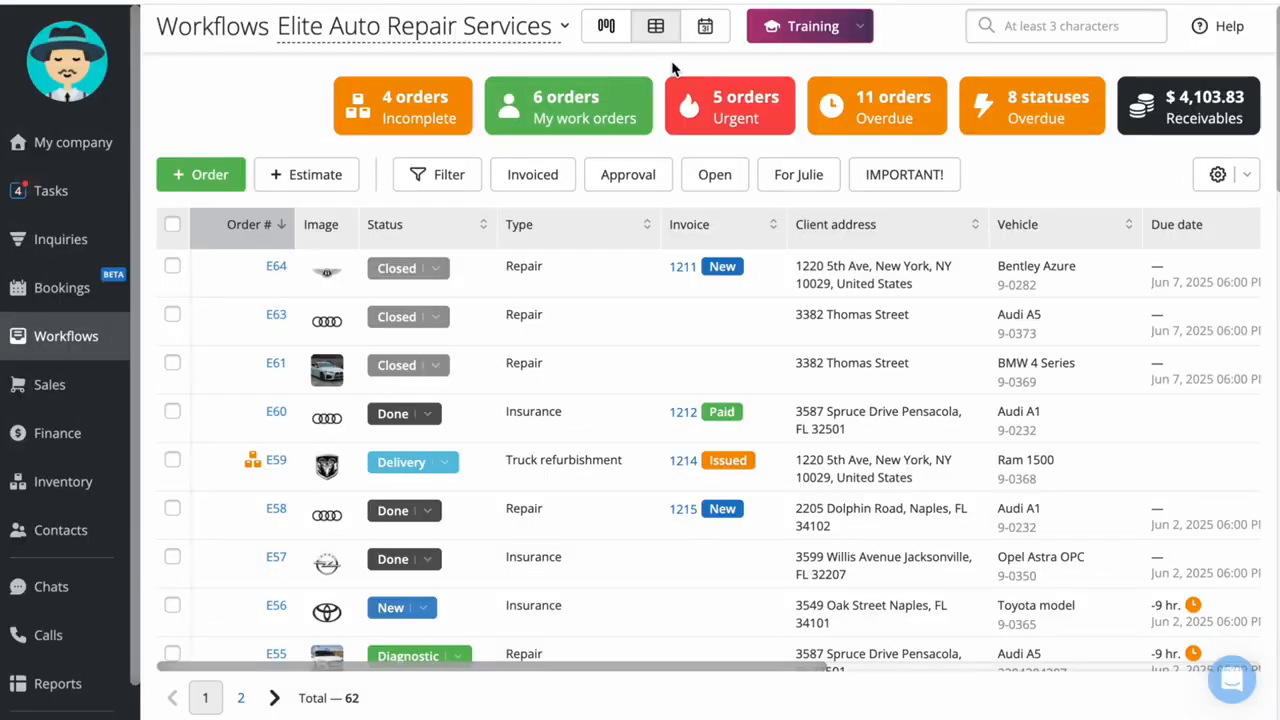
# Create an invoice for the Opel Astra OPC insurance order, view its status options, and save and close the order
pyautogui.click(279, 559)
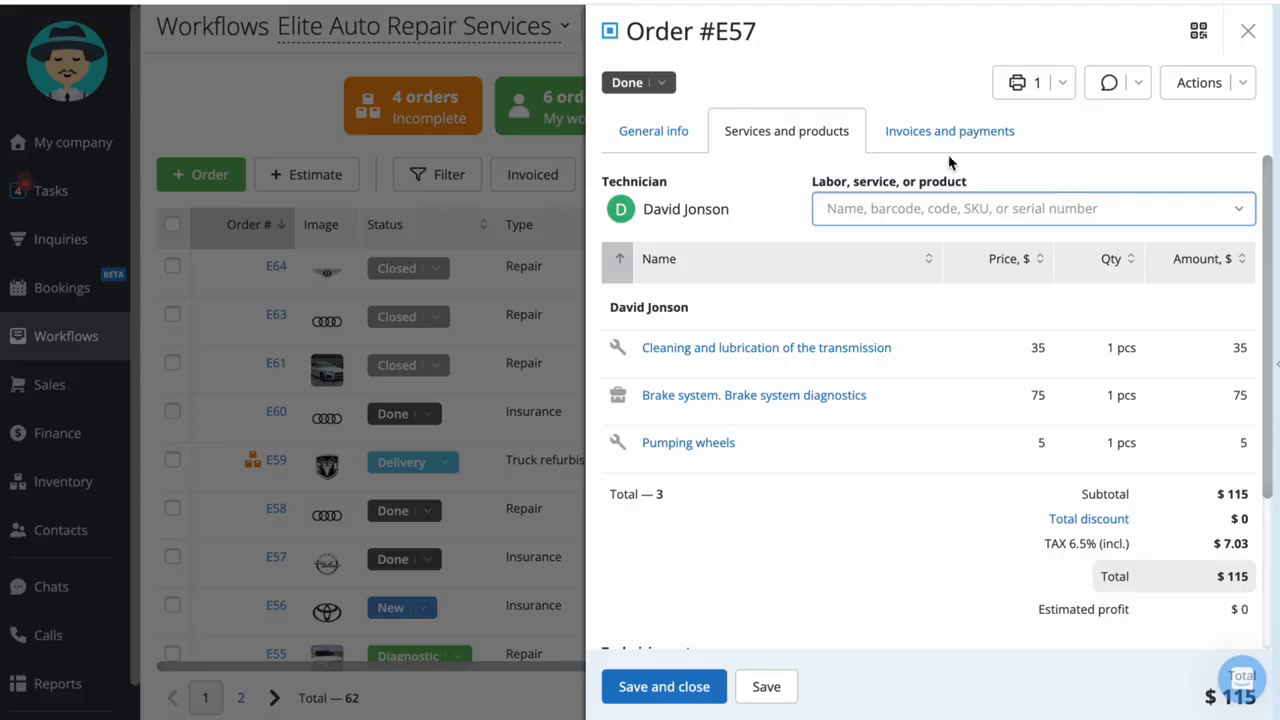
pyautogui.click(891, 140)
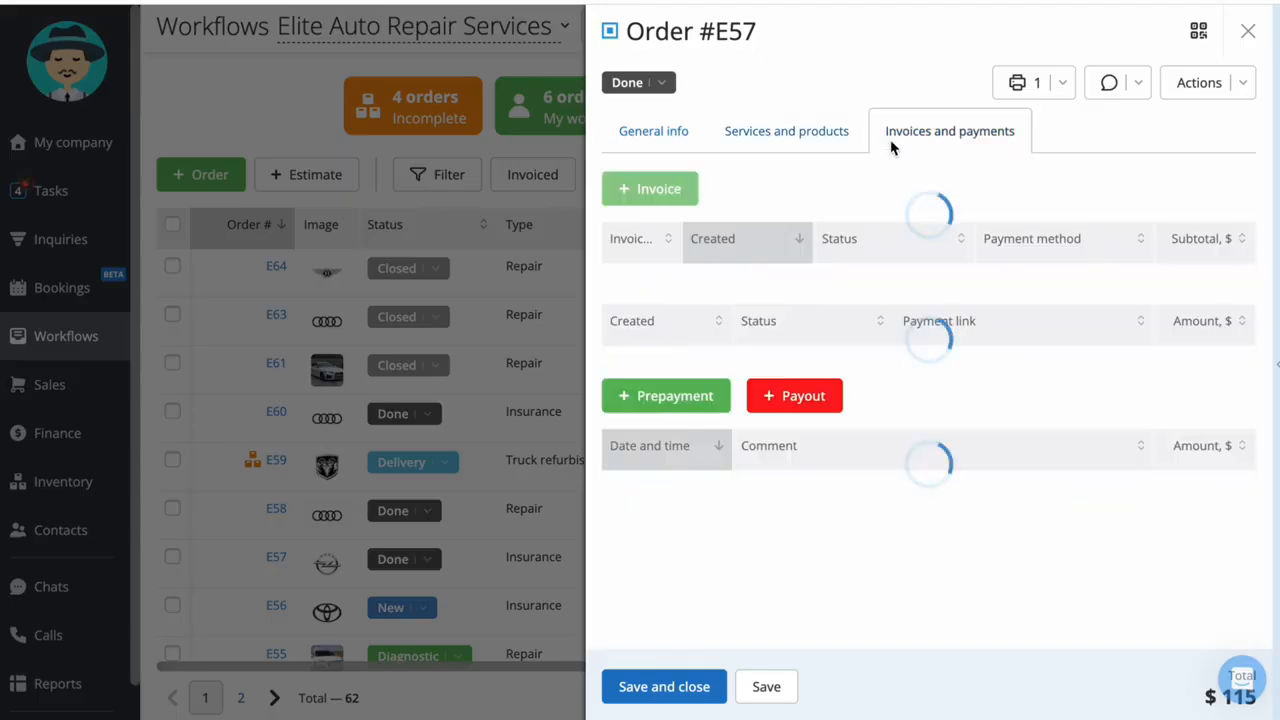
pyautogui.click(641, 200)
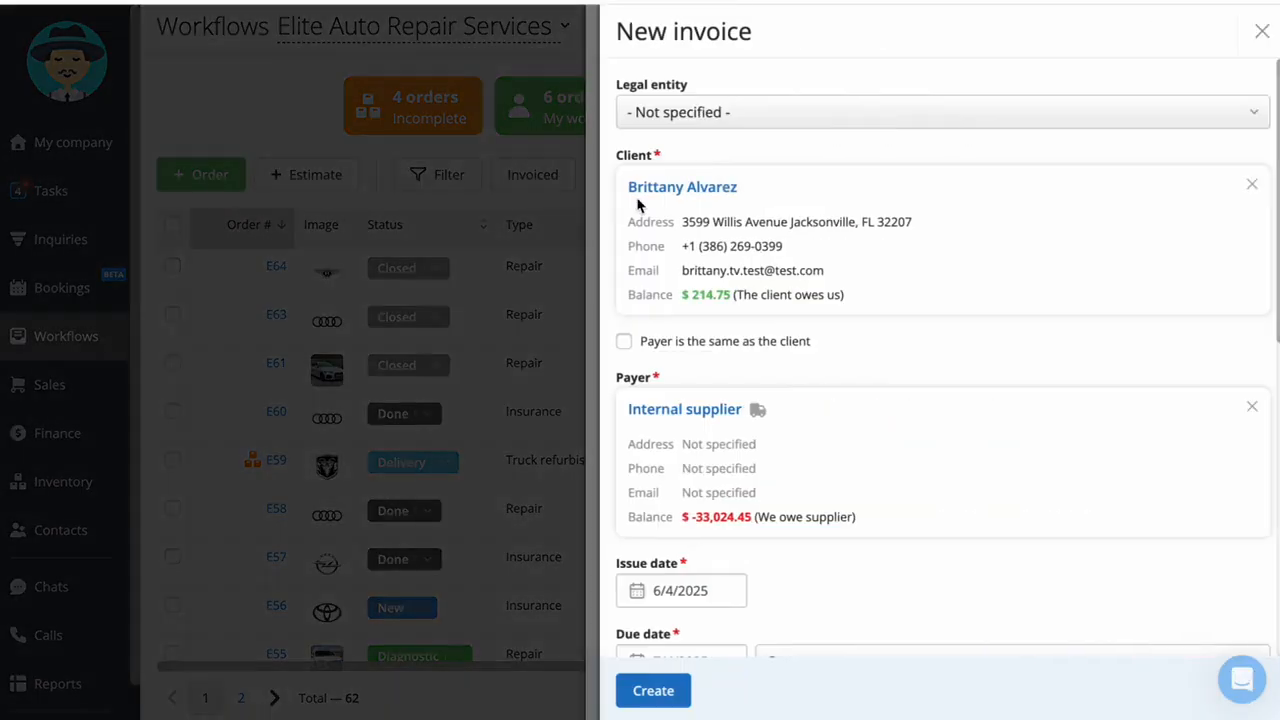
pyautogui.scroll(-2, 634, 284)
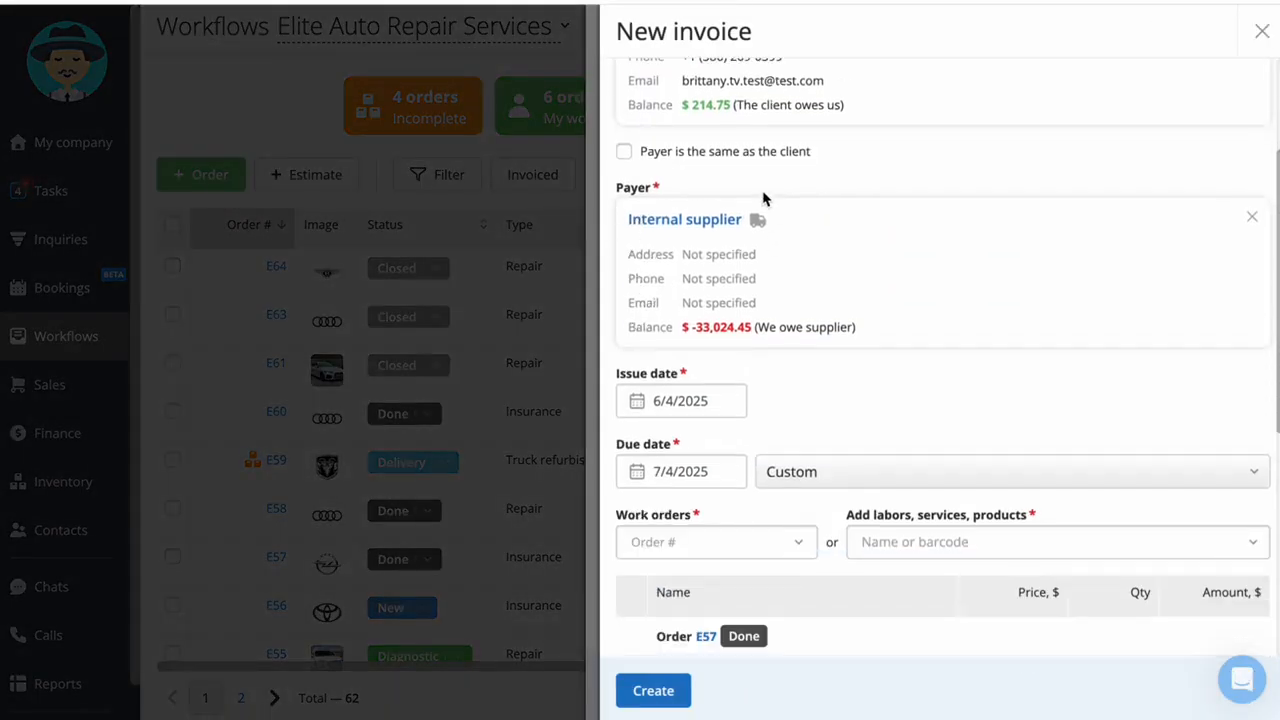
pyautogui.scroll(-5, 685, 295)
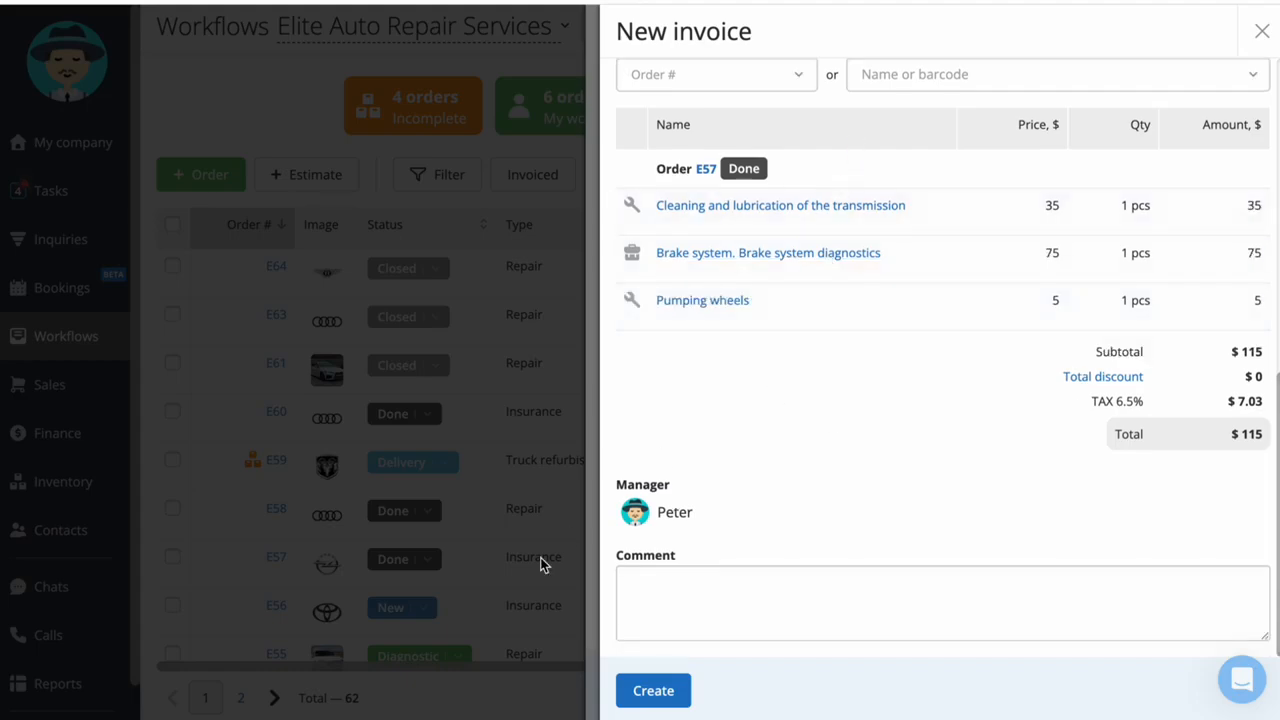
pyautogui.click(665, 698)
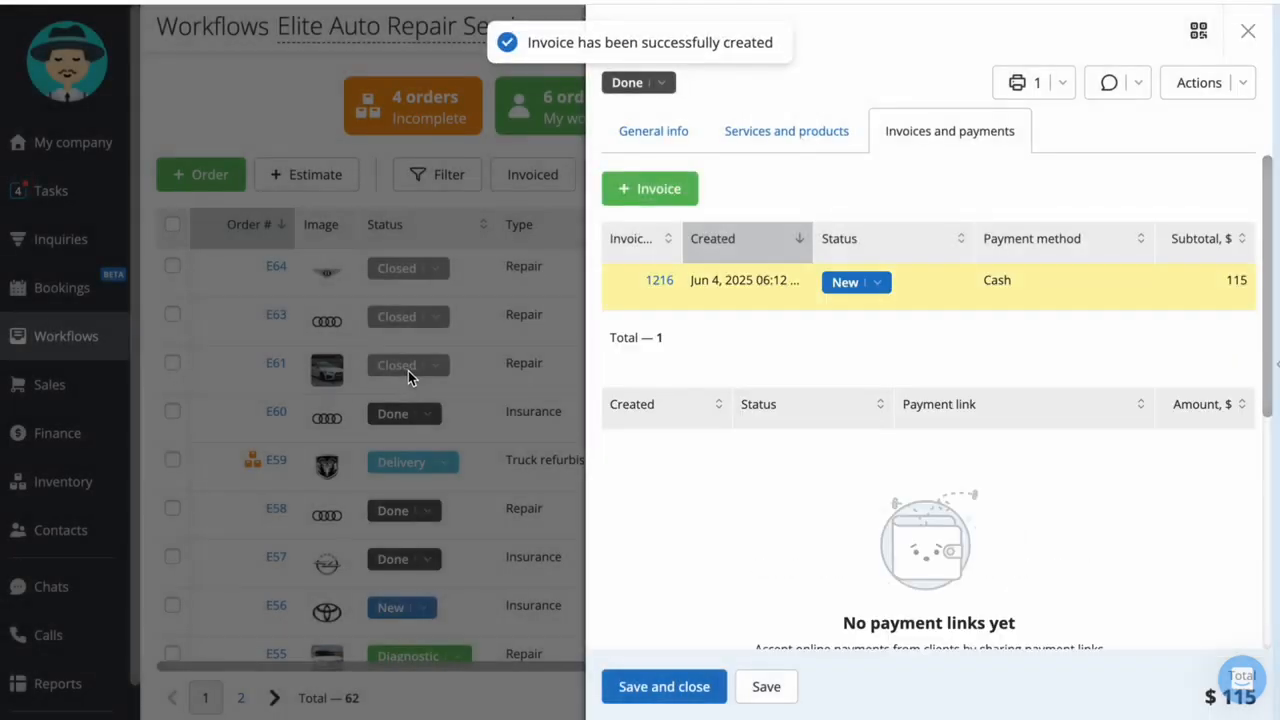
pyautogui.click(871, 282)
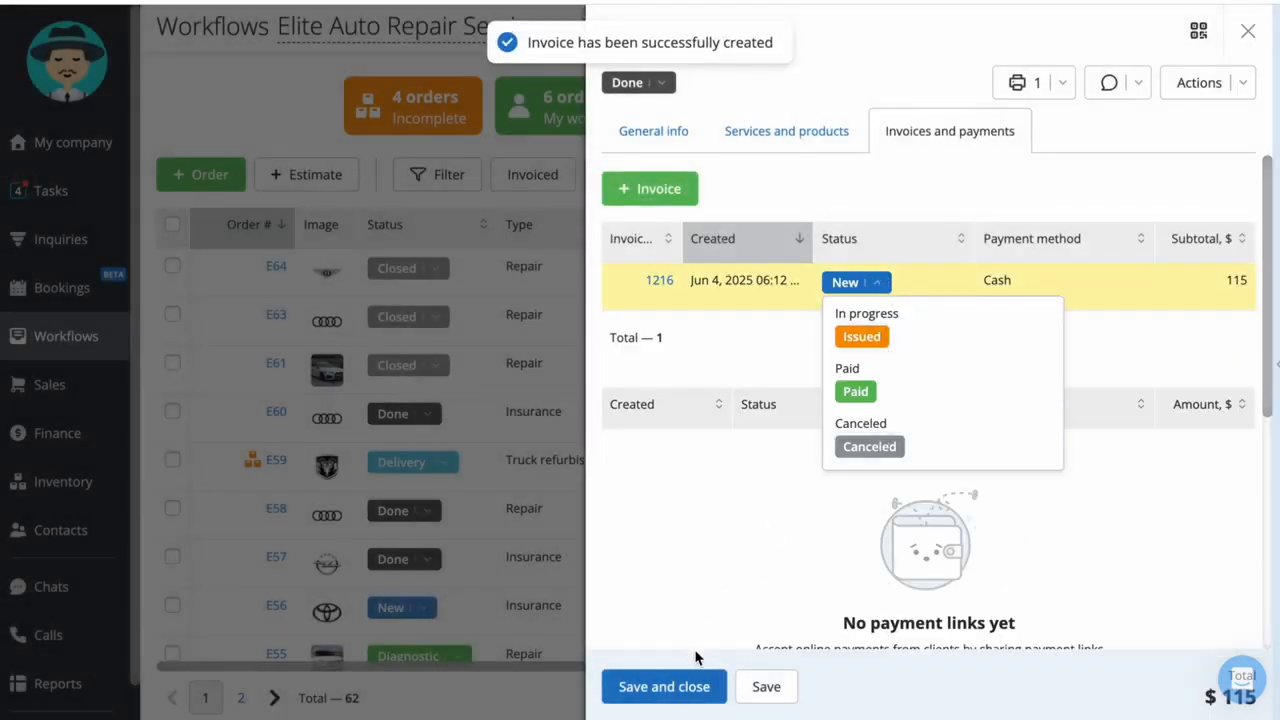
pyautogui.click(685, 686)
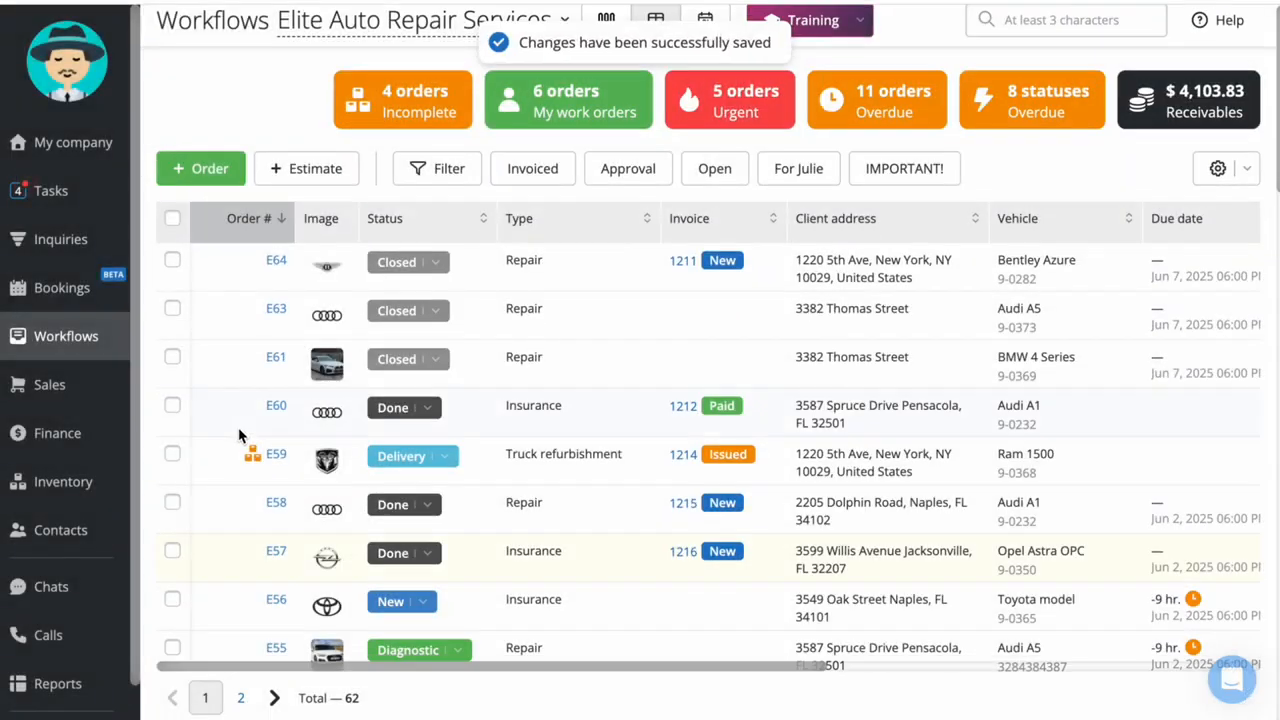
# Select the Toyota model order and the Audi A5 Diagnostic order, show the available bulk actions, and clear the selection
pyautogui.scroll(-2, 230, 400)
pyautogui.click(172, 443)
pyautogui.click(172, 492)
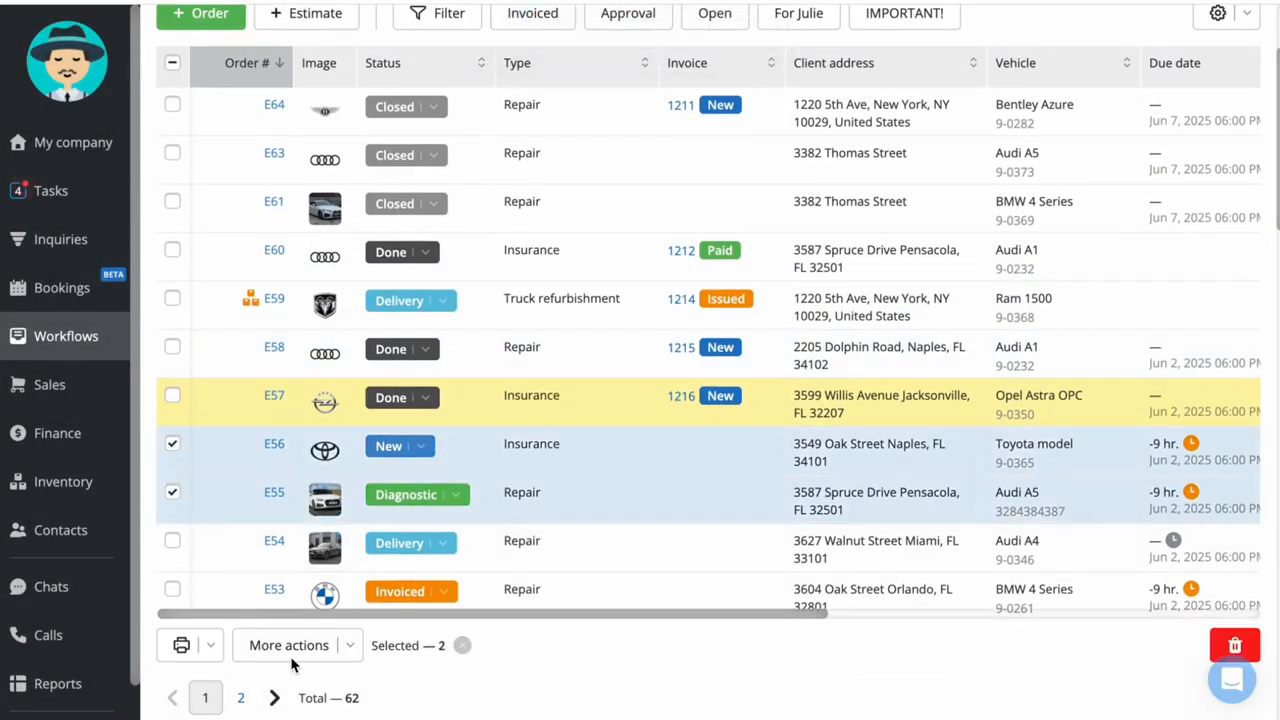
pyautogui.click(318, 642)
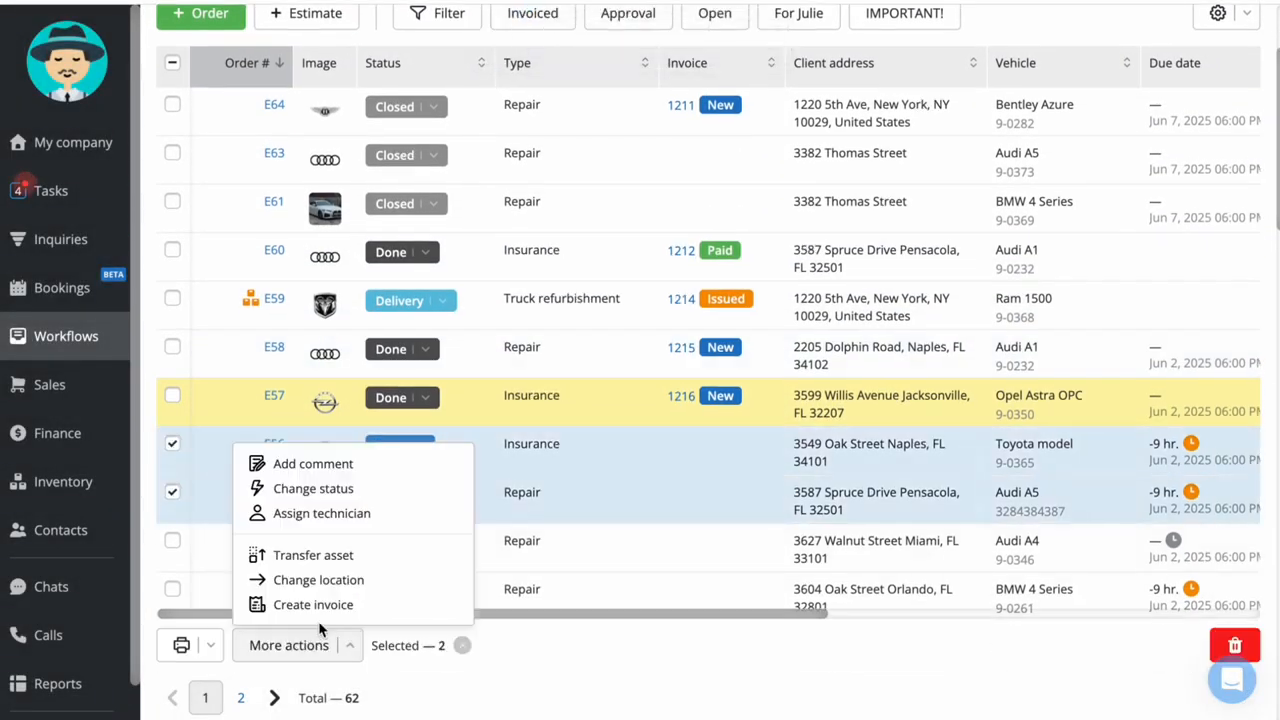
pyautogui.click(172, 492)
pyautogui.click(172, 446)
pyautogui.scroll(2, 715, 460)
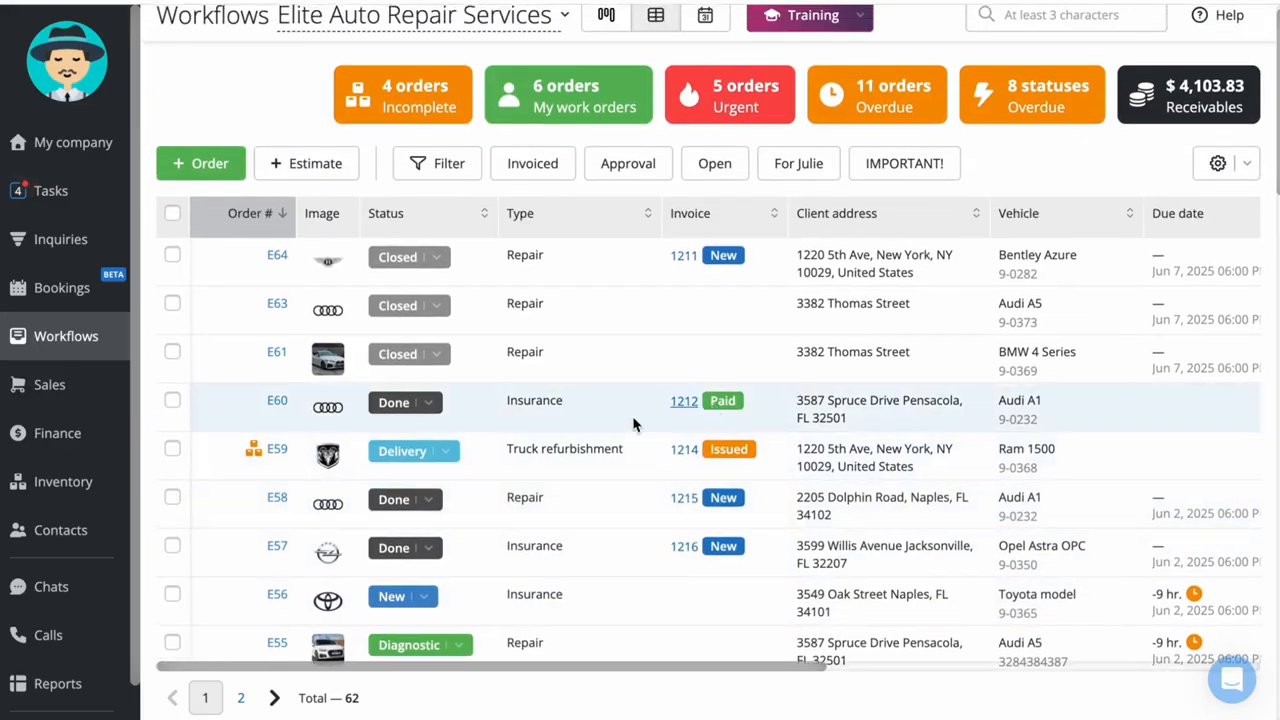
# Mark the Opel Astra OPC order's invoice as Paid by recording the $115 income in a cashbox, and save the invoice
pyautogui.click(682, 546)
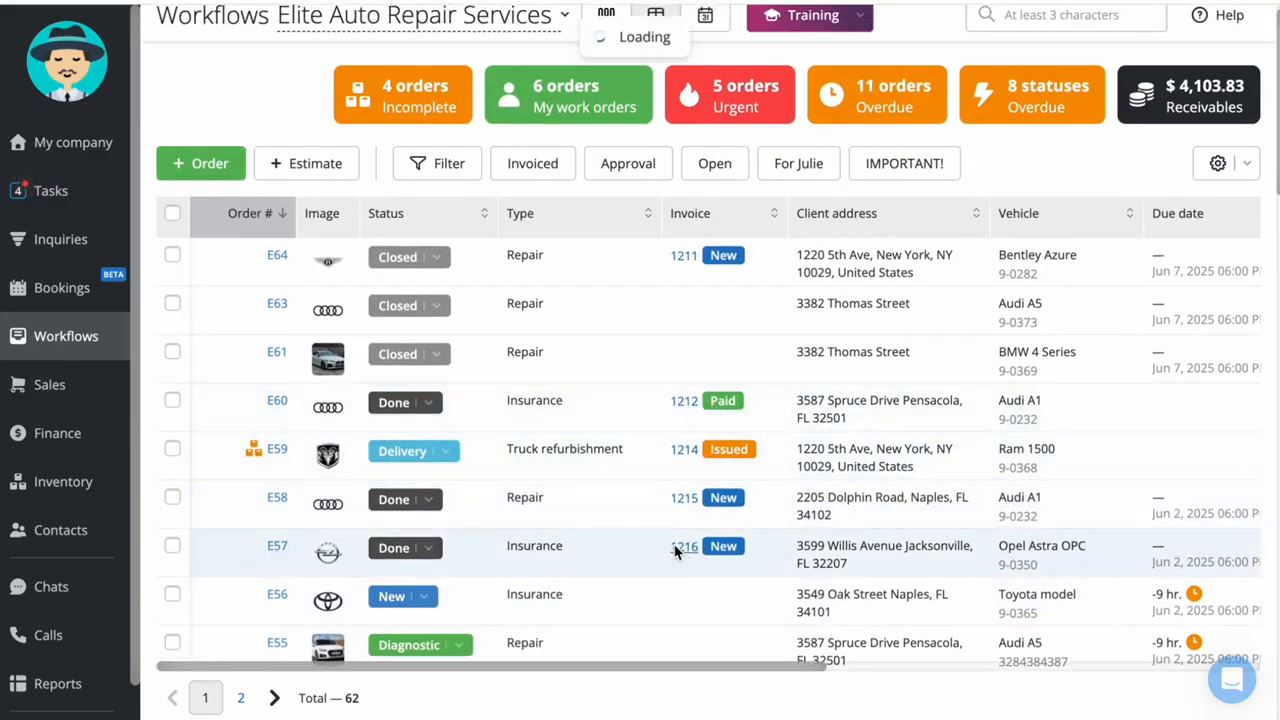
pyautogui.click(338, 92)
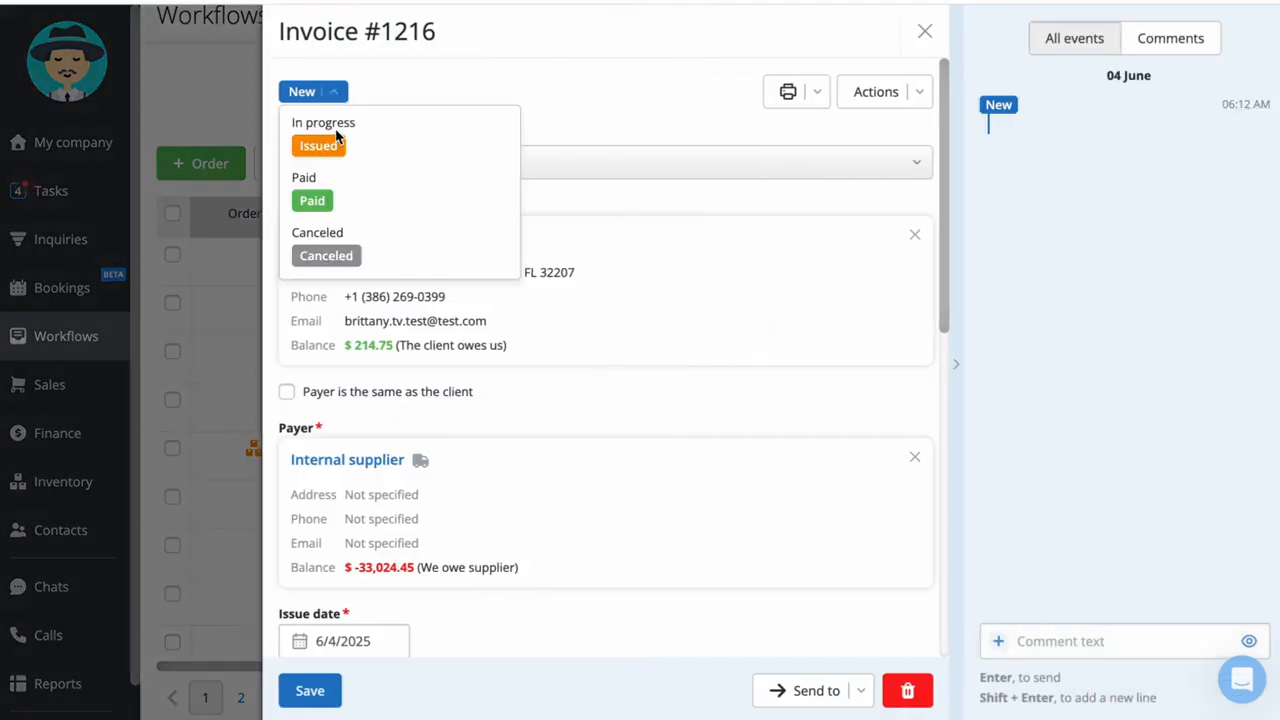
pyautogui.click(312, 197)
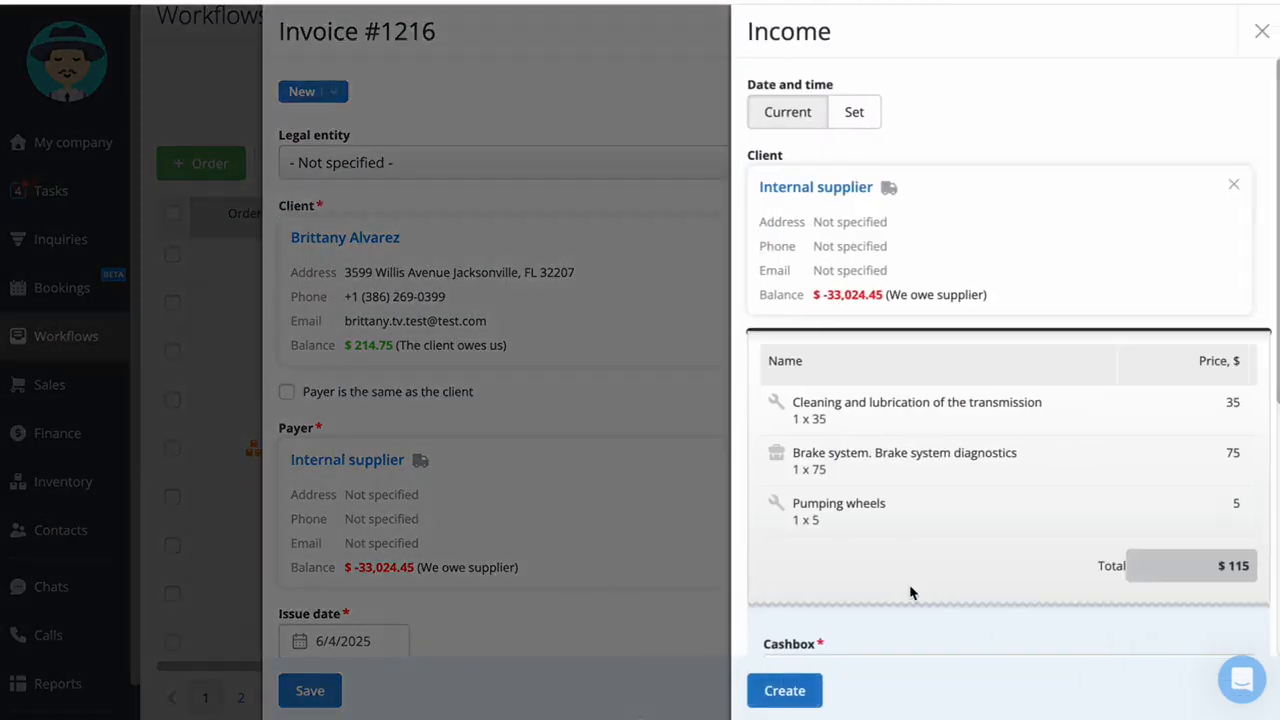
pyautogui.scroll(-3, 914, 591)
pyautogui.click(917, 437)
pyautogui.click(912, 495)
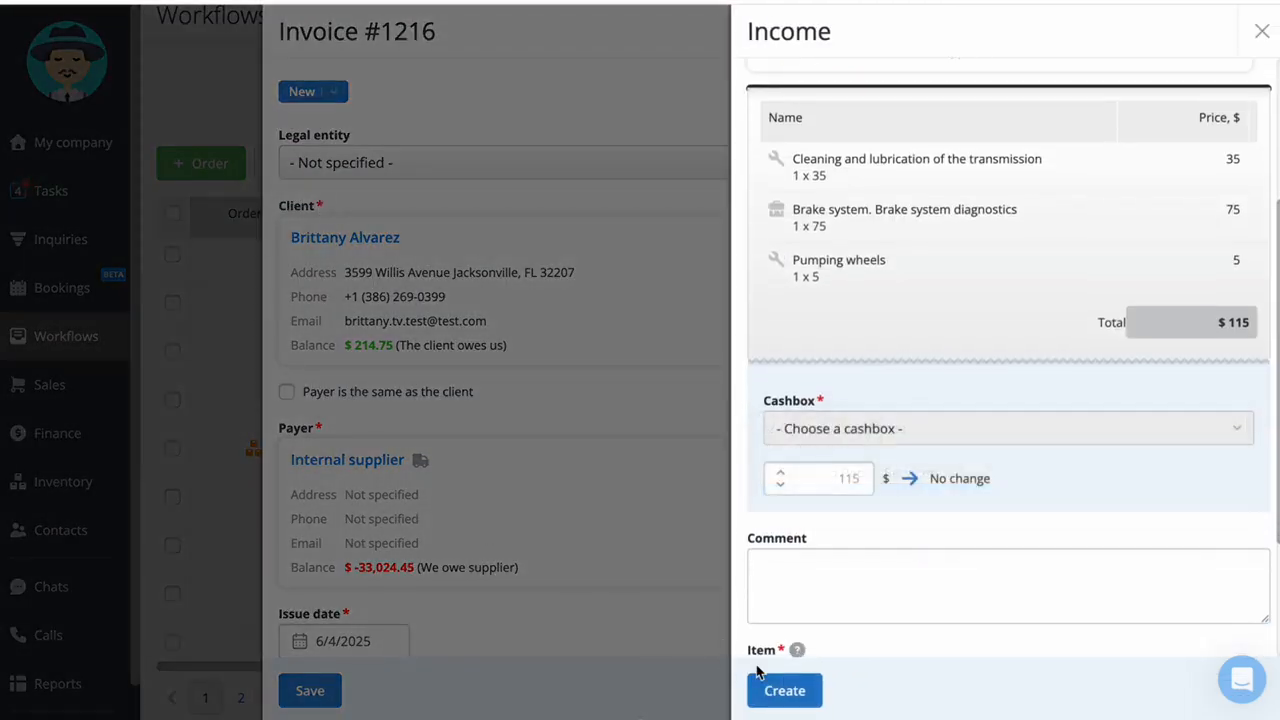
pyautogui.click(775, 690)
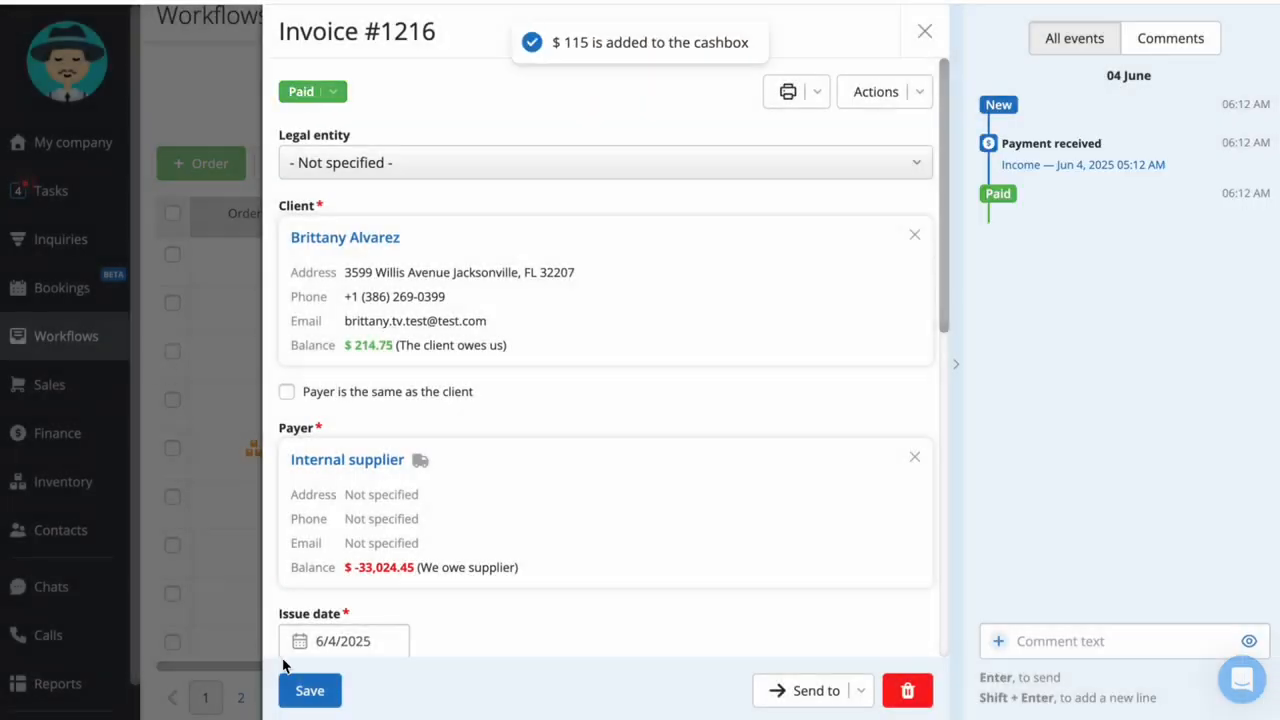
pyautogui.click(309, 690)
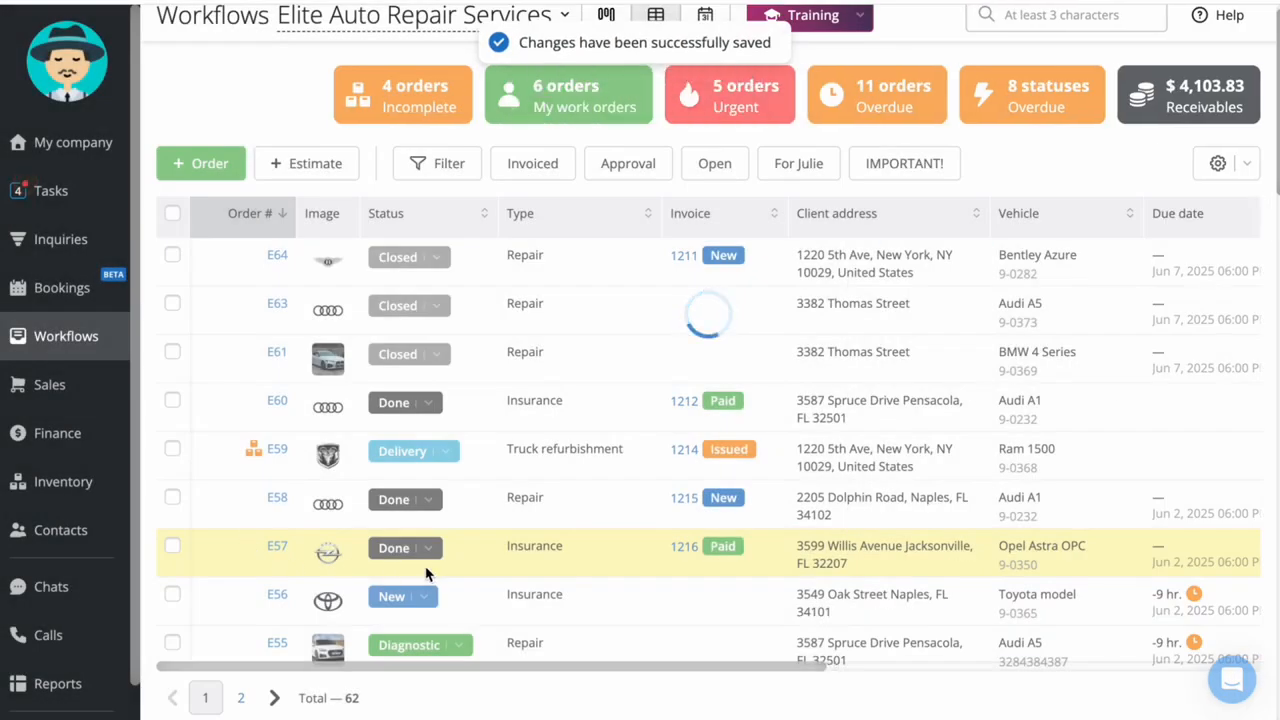
# Set the status of the Opel Astra OPC insurance order to Closed
pyautogui.click(428, 548)
pyautogui.scroll(-2, 446, 465)
pyautogui.click(446, 465)
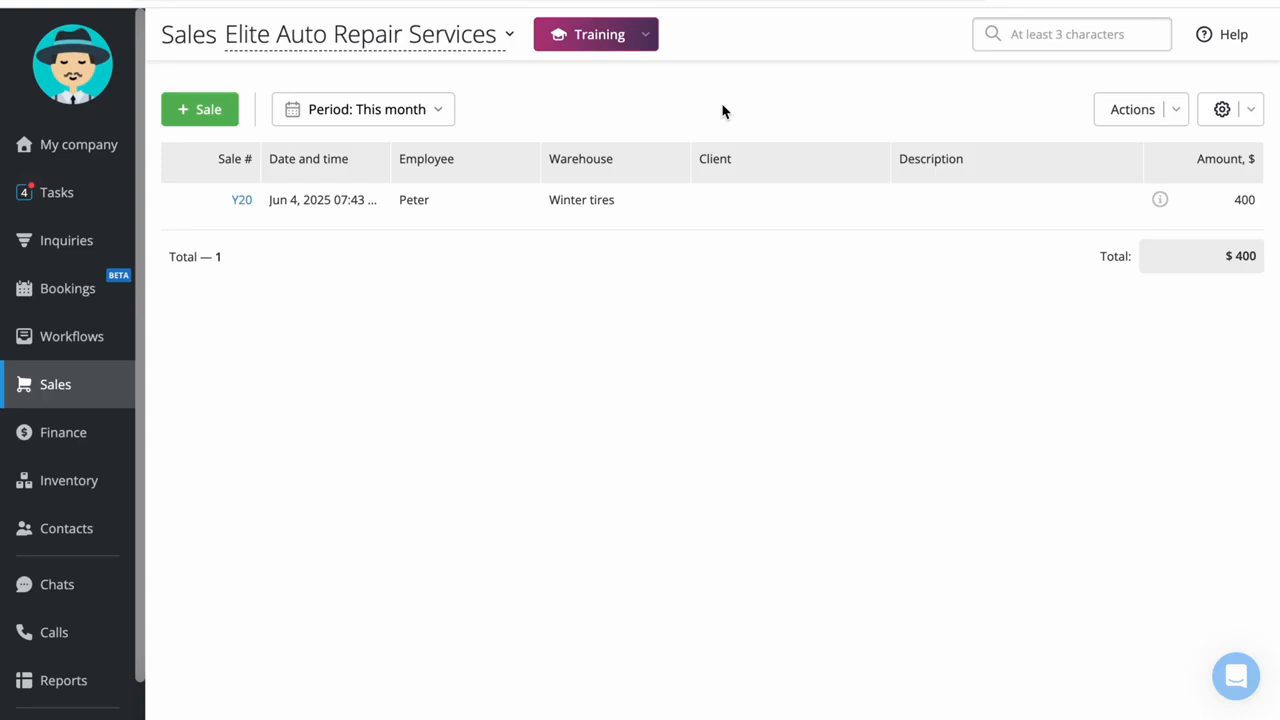
# Start a new sale without a client and add 2 units of the product 2014 SPECIALIZED S-WORKS DEMO 8 FRAME
pyautogui.click(214, 108)
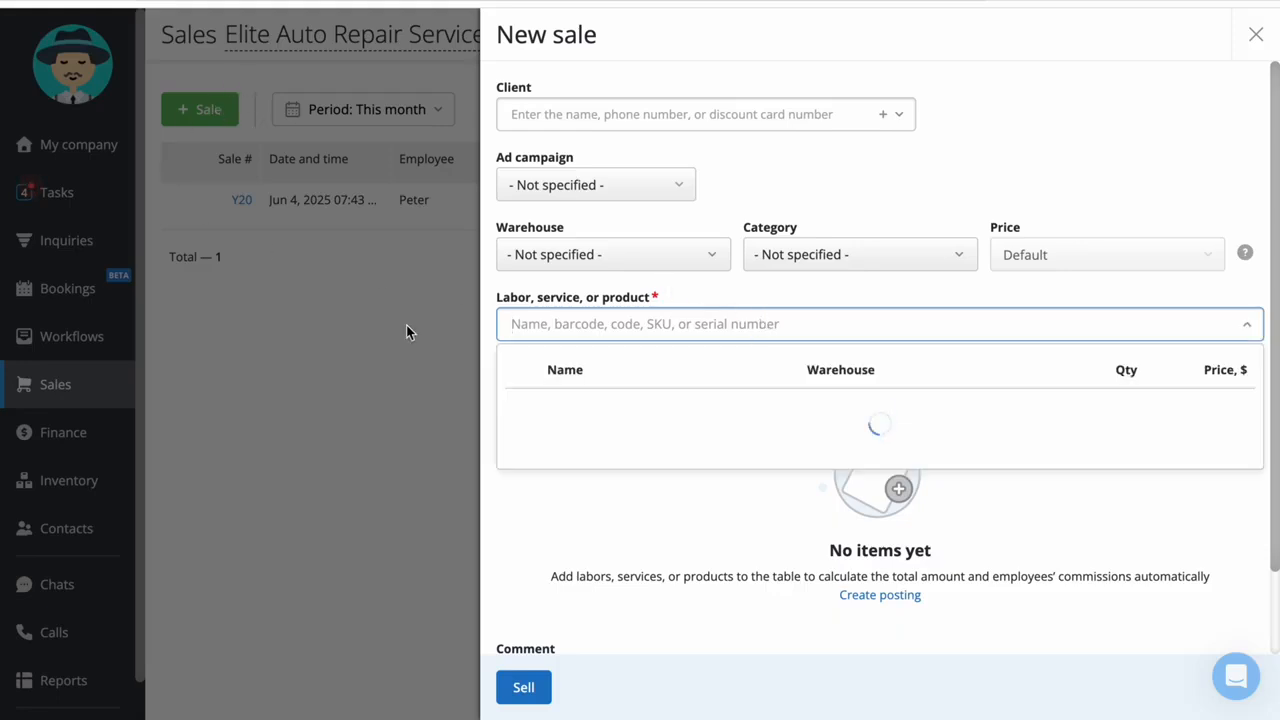
pyautogui.click(725, 116)
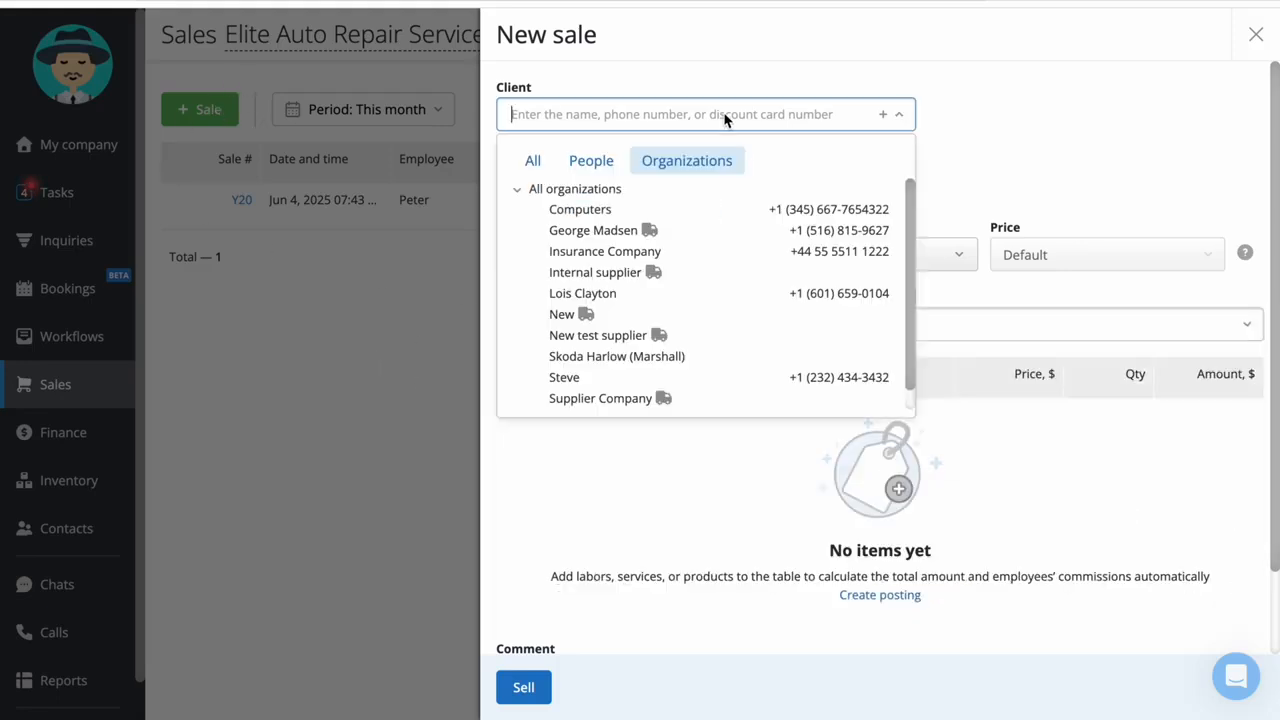
pyautogui.click(1035, 116)
pyautogui.click(703, 331)
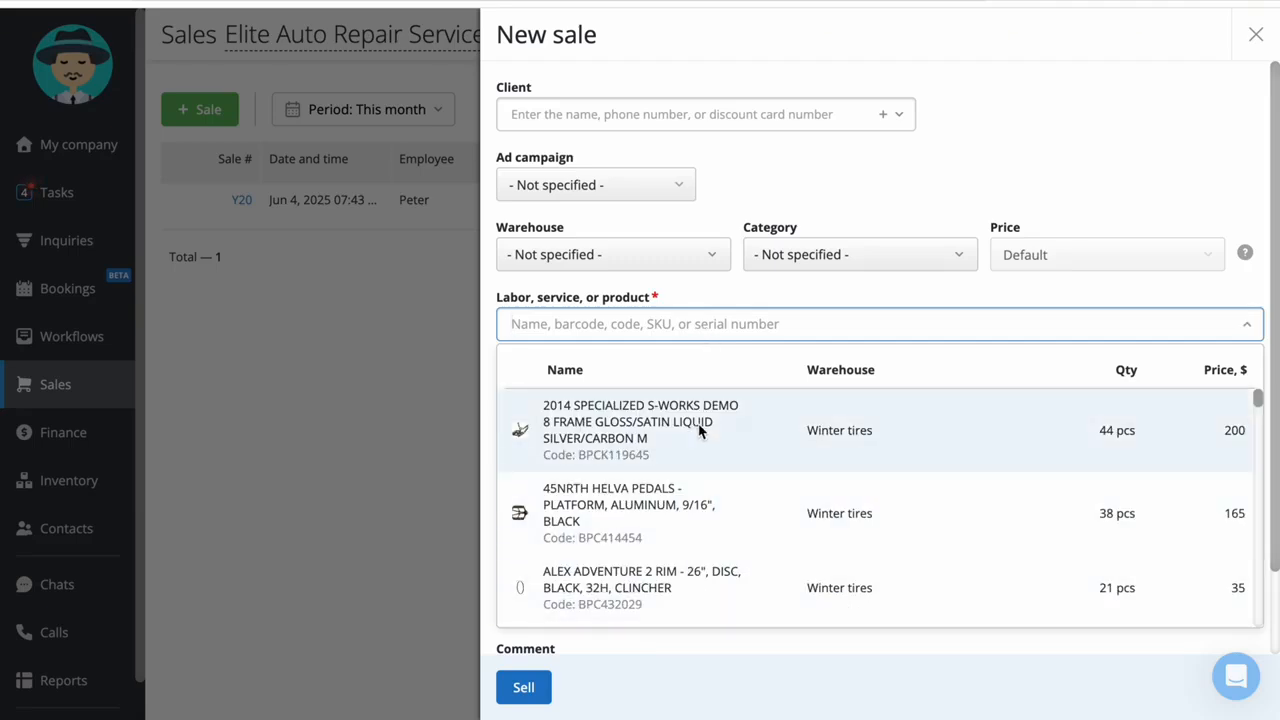
pyautogui.write('BPCK')
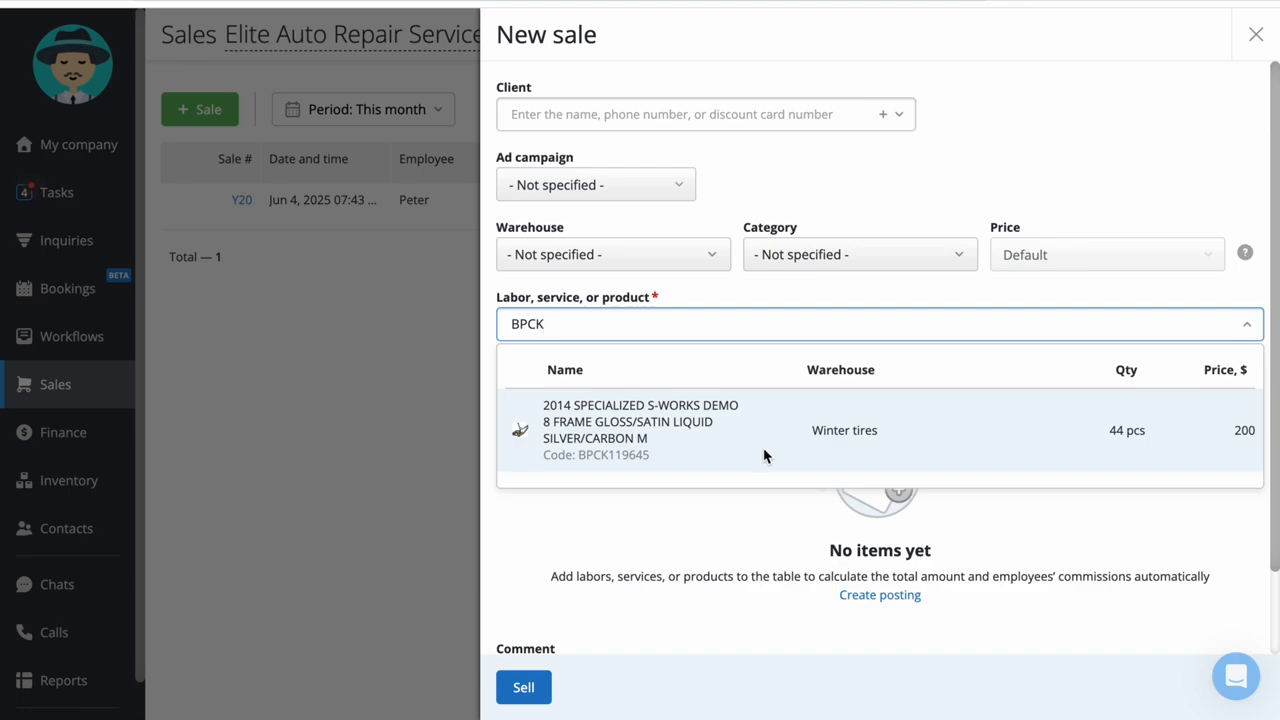
pyautogui.click(764, 455)
pyautogui.write('2')
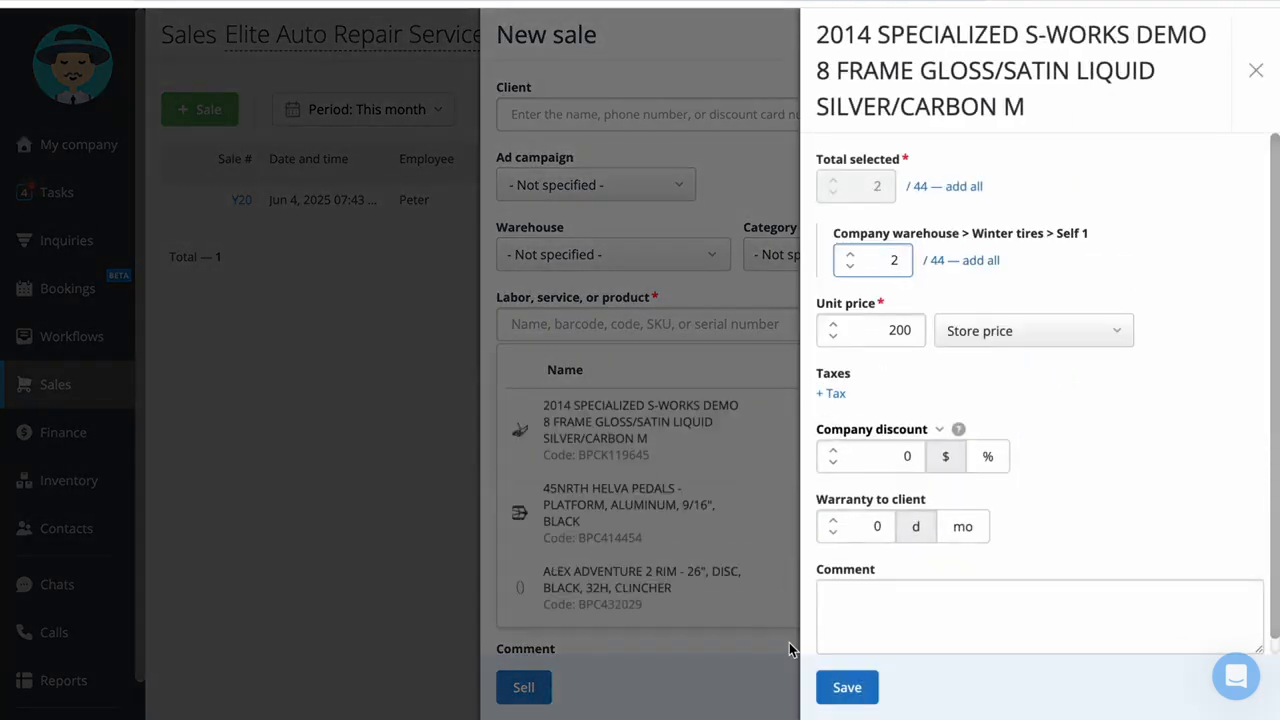
pyautogui.click(860, 680)
# Complete the sale by recording the $400 income in Cashbox as a client's payment for service, goods
pyautogui.click(505, 686)
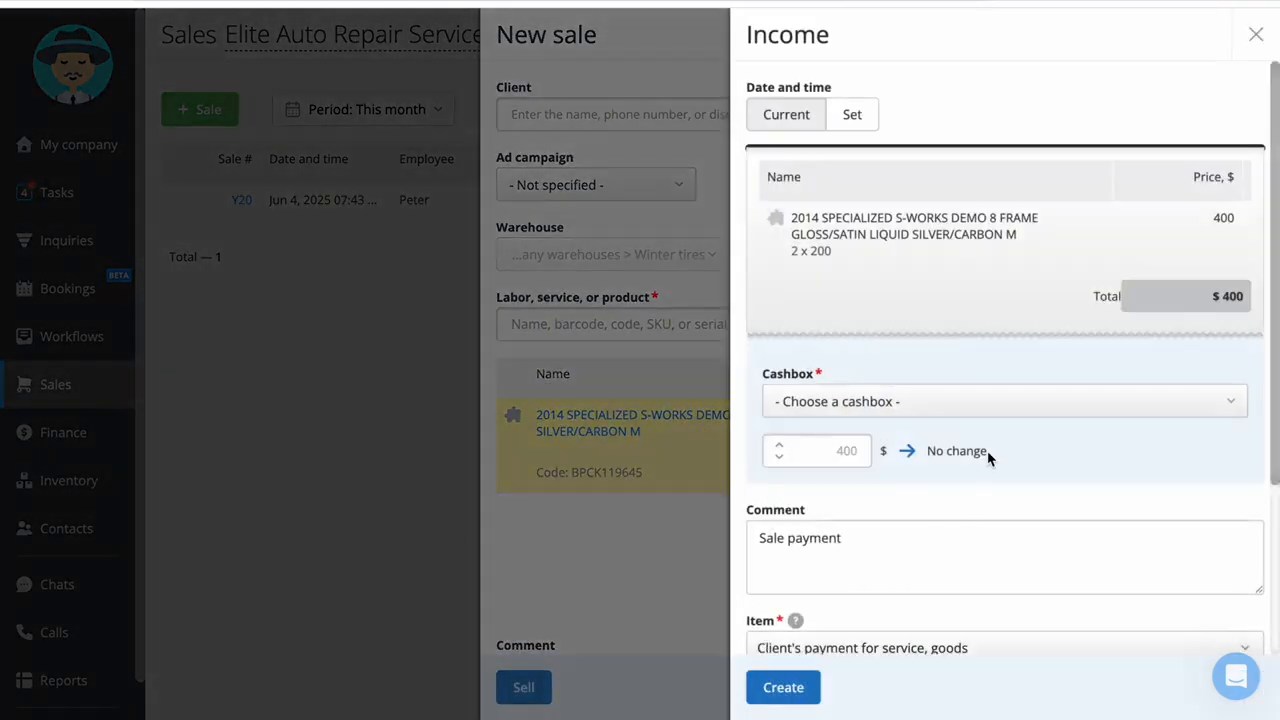
pyautogui.scroll(-3, 990, 420)
pyautogui.click(930, 165)
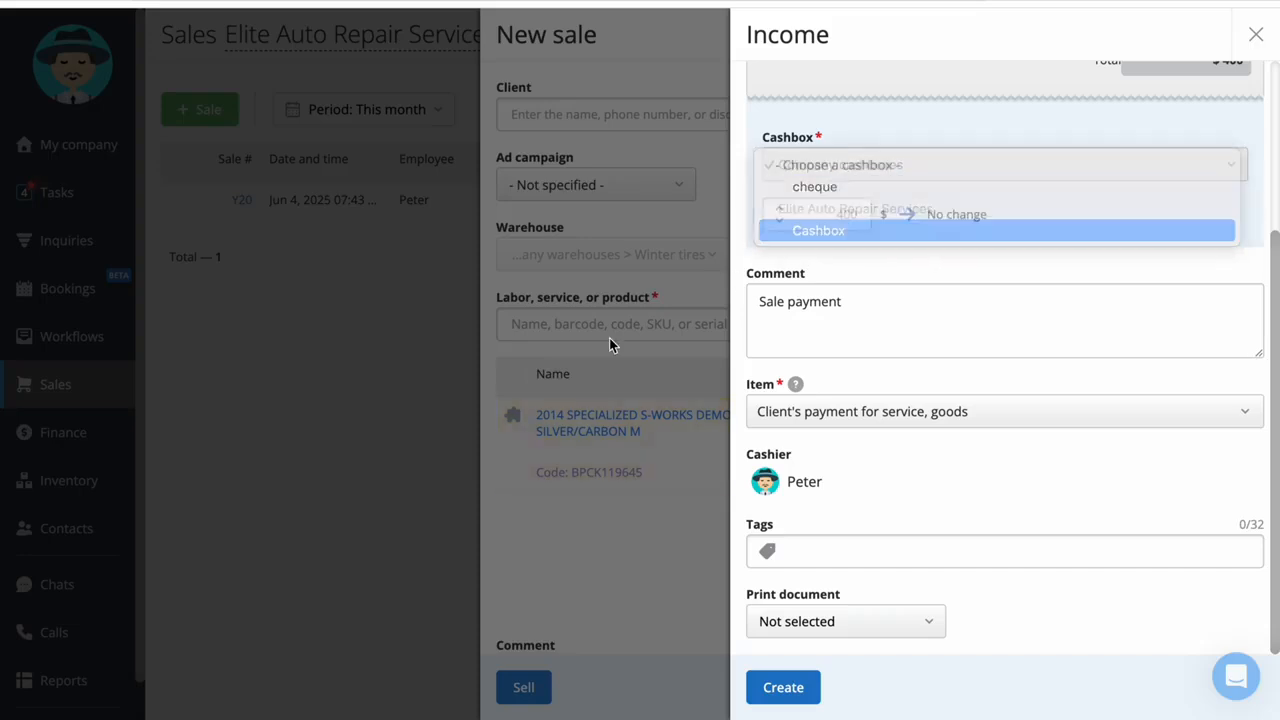
pyautogui.click(783, 687)
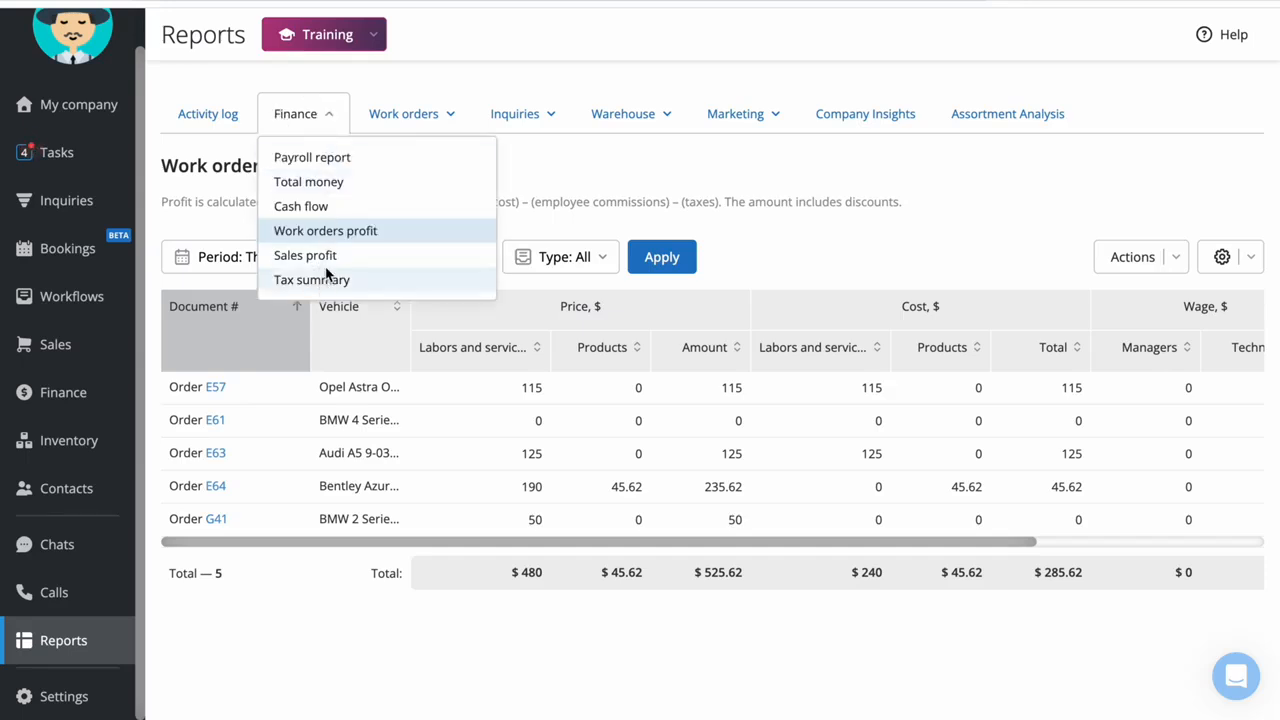
# Show the period options of the Work orders profit report, apply This month, and examine the costs, taxes and profit per order
pyautogui.click(310, 258)
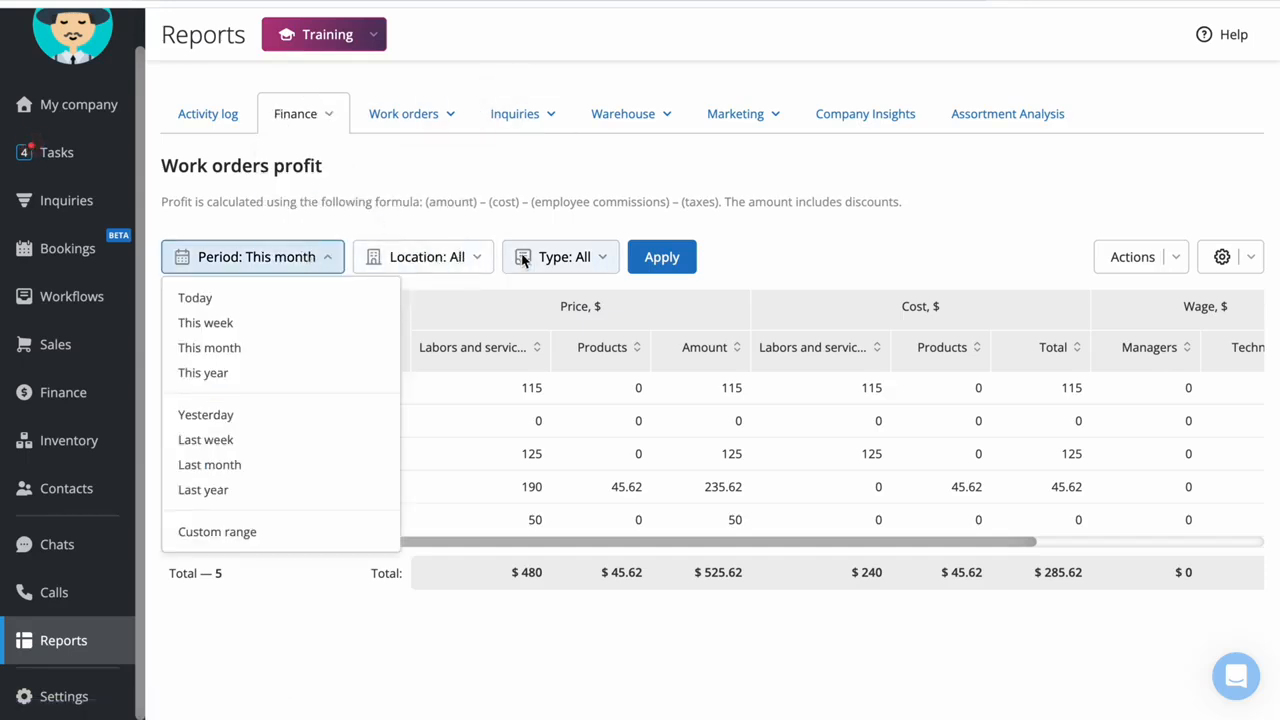
pyautogui.click(662, 257)
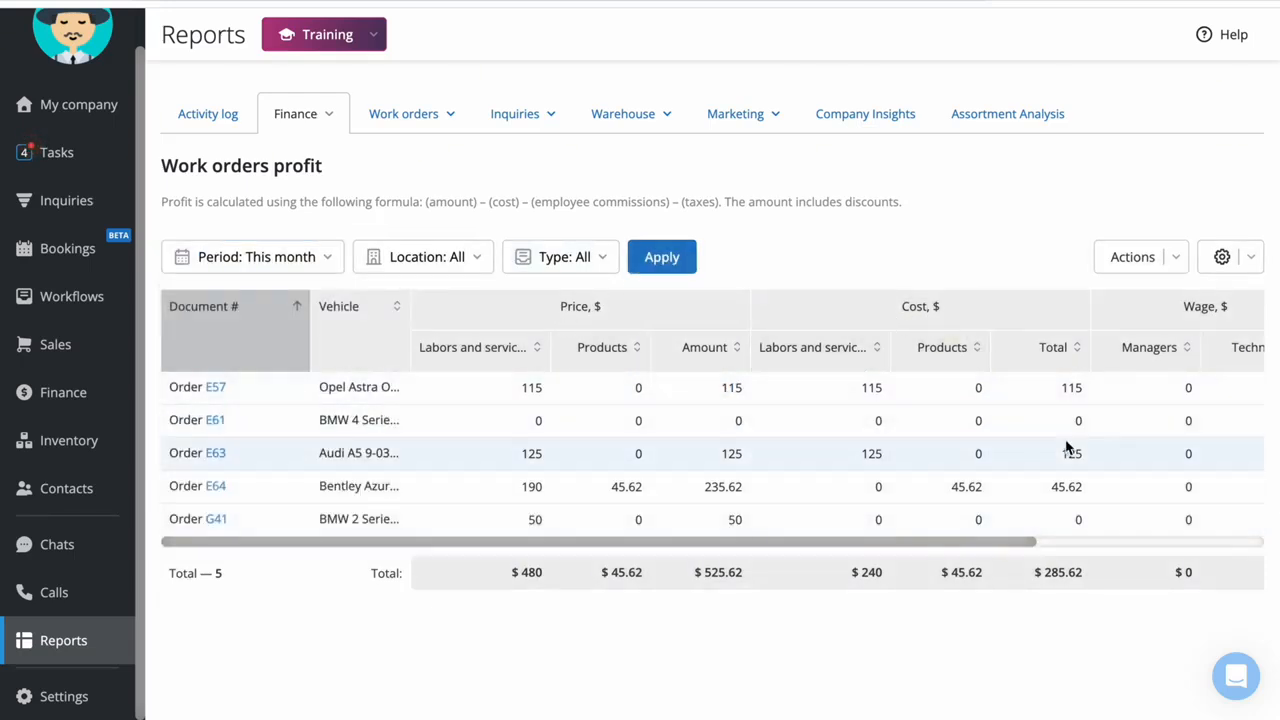
pyautogui.hscroll(5, 1068, 447)
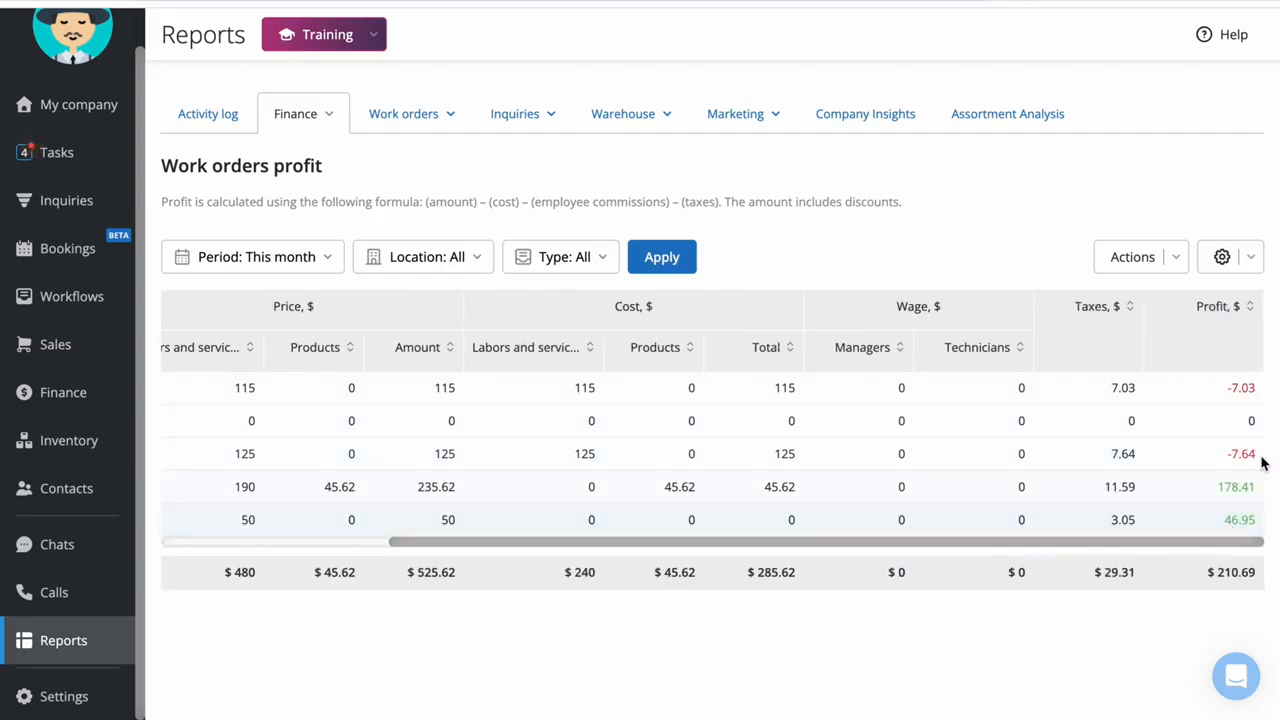
# Open the Sales profit report and examine the amount, cost and profit of each sale
pyautogui.click(306, 117)
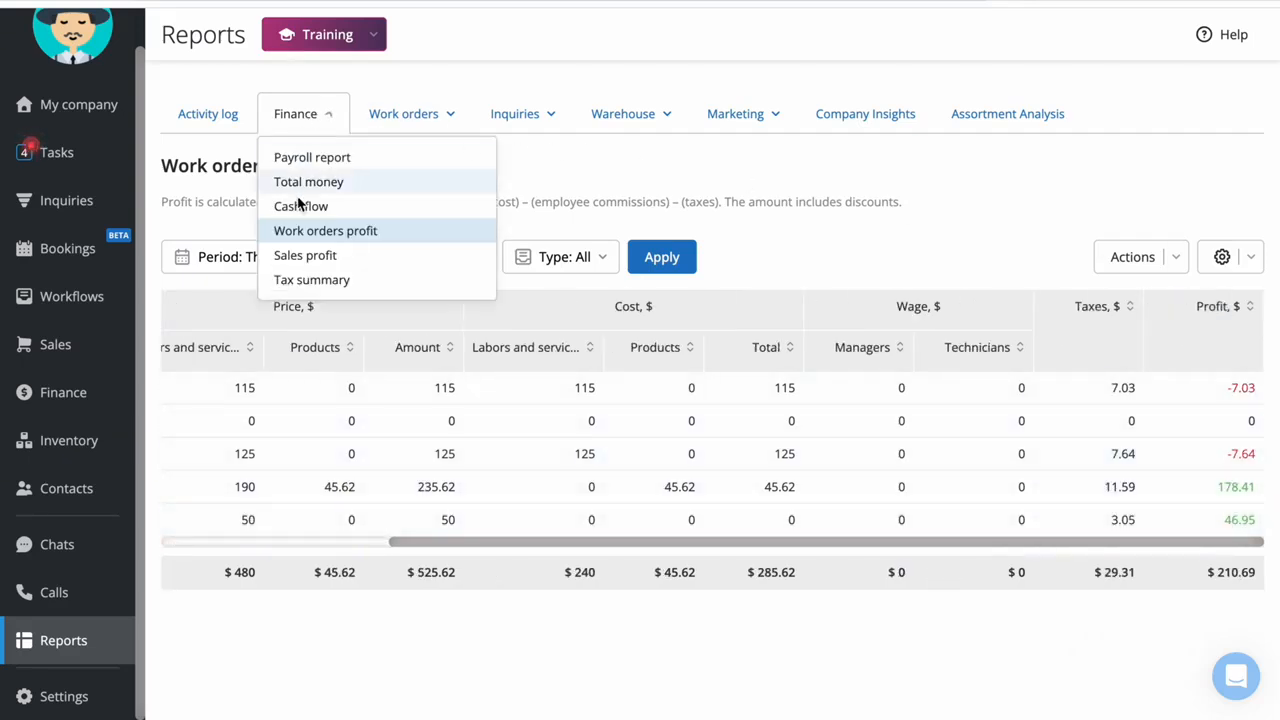
pyautogui.click(300, 258)
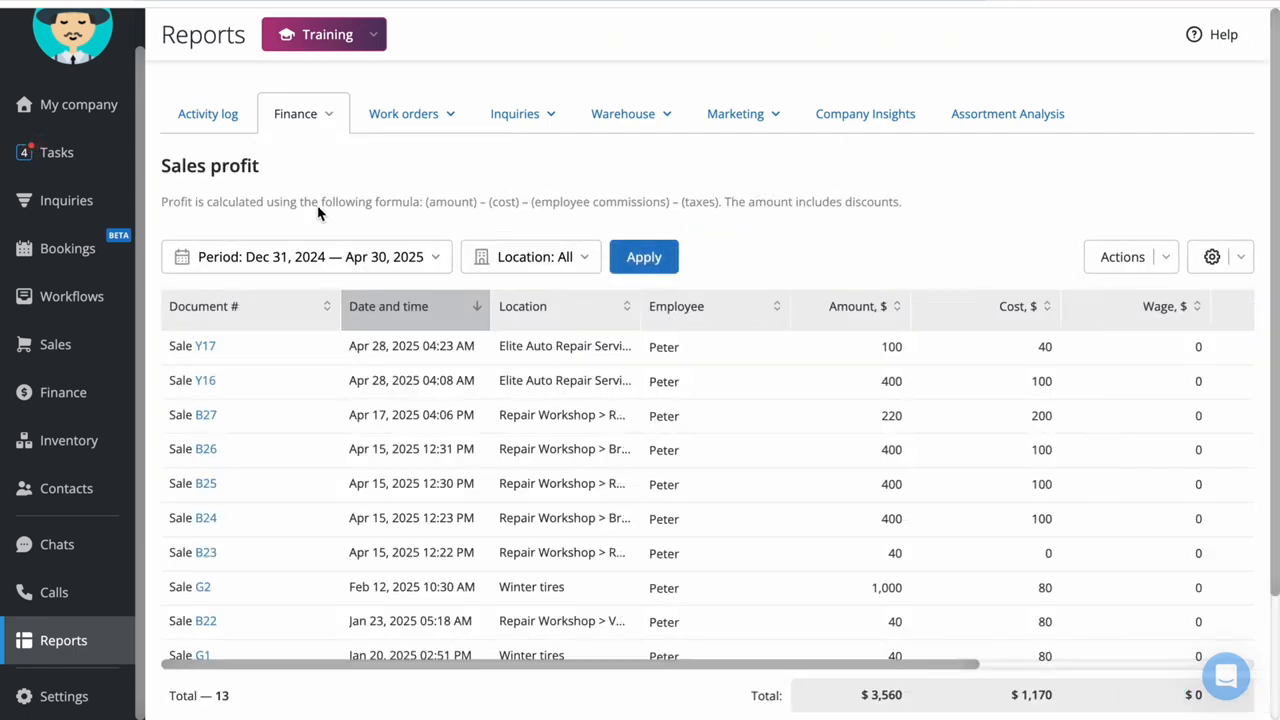
pyautogui.scroll(-3, 300, 409)
pyautogui.hscroll(5, 298, 412)
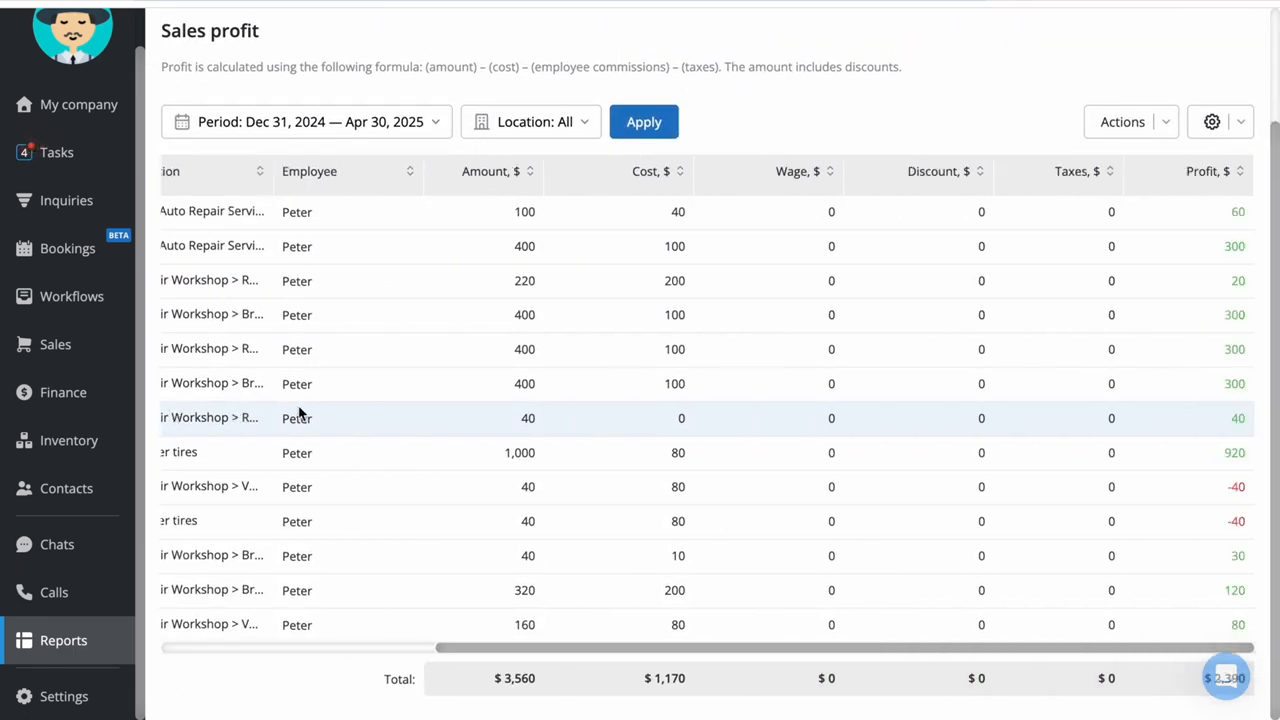
pyautogui.scroll(3, 298, 412)
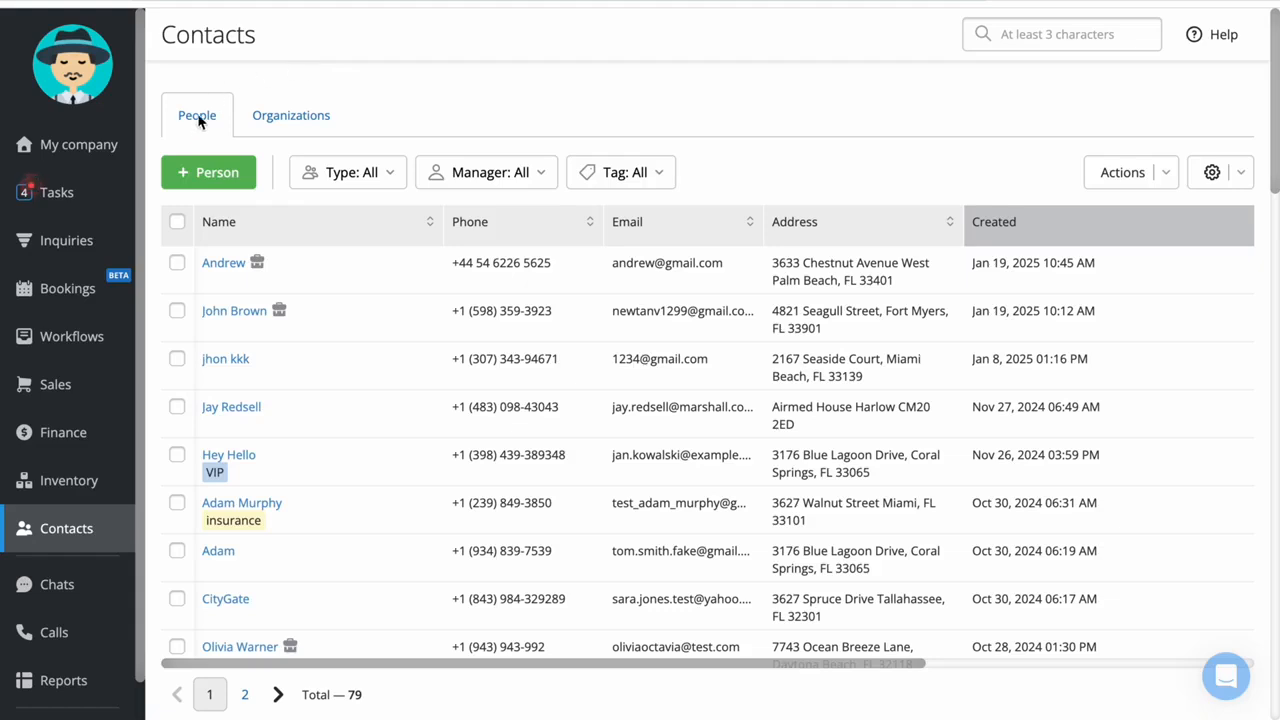
# Check the type filter options for people and the organizations list, and return to the people list
pyautogui.click(384, 178)
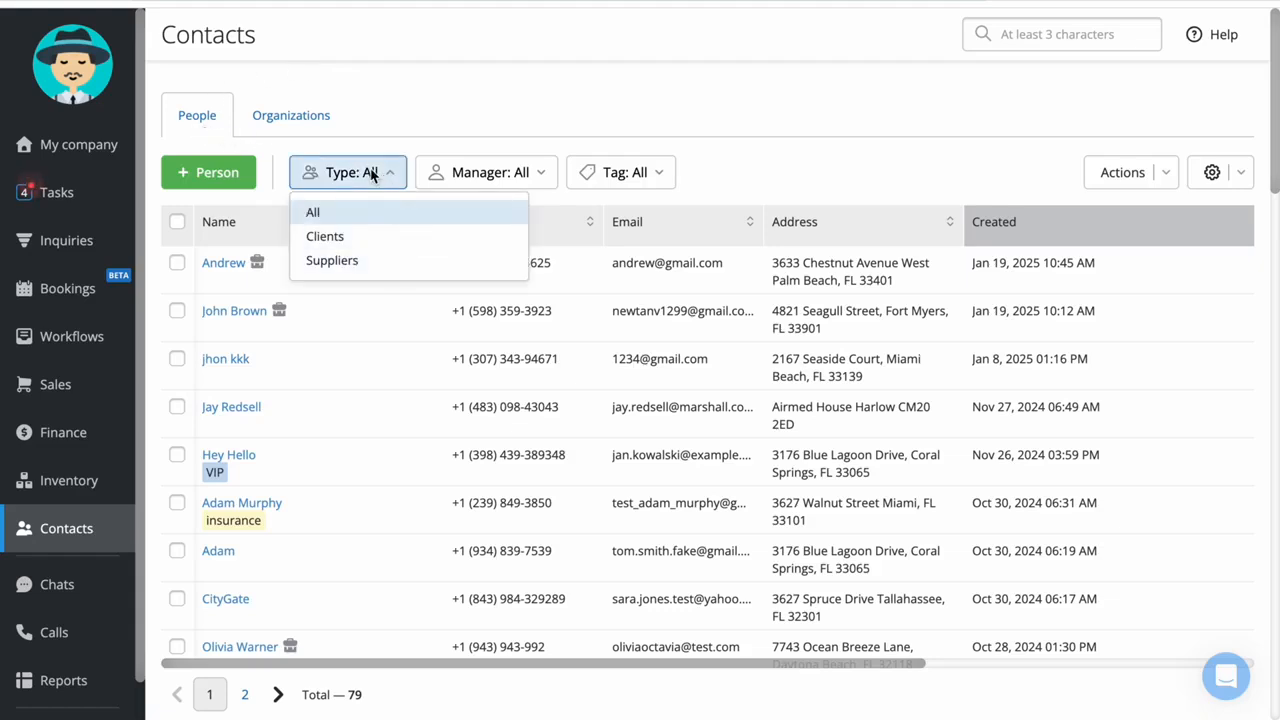
pyautogui.click(300, 115)
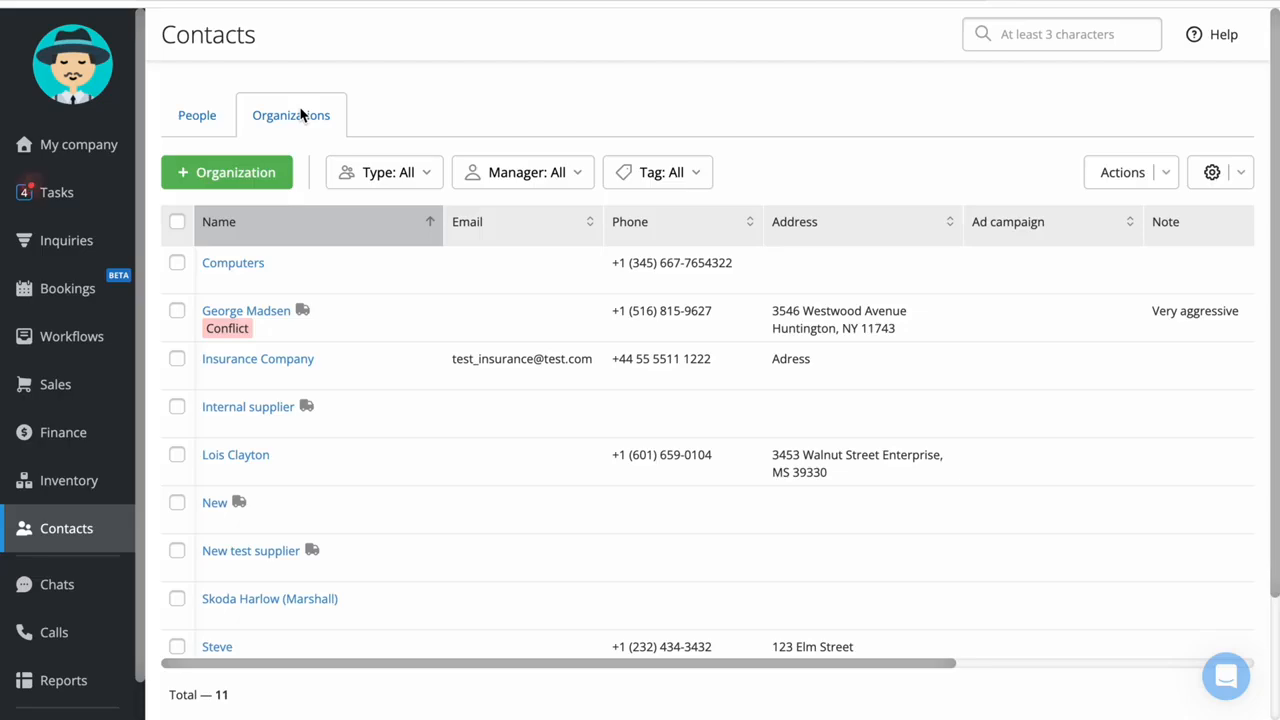
pyautogui.click(212, 115)
pyautogui.scroll(-3, 287, 477)
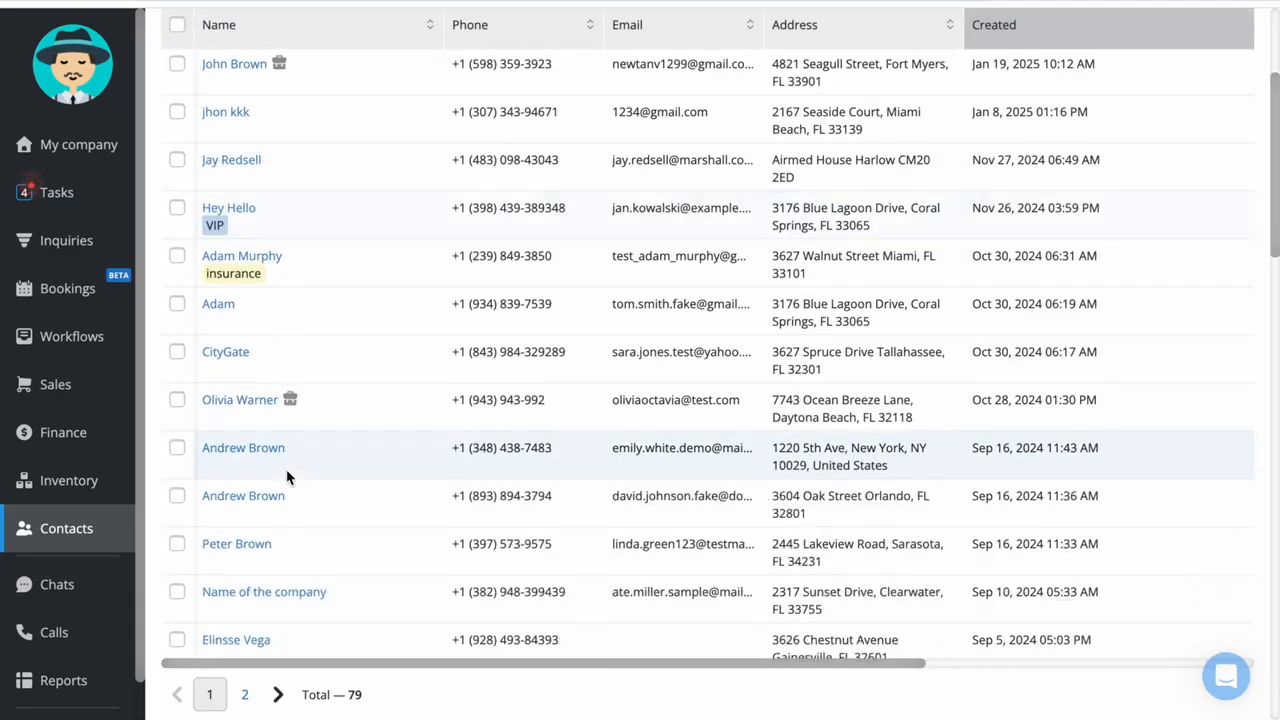
# Examine the balance, work orders, vehicles and emails of the client created Sep 16, 2024 11:43 AM, and close the client's card
pyautogui.click(262, 448)
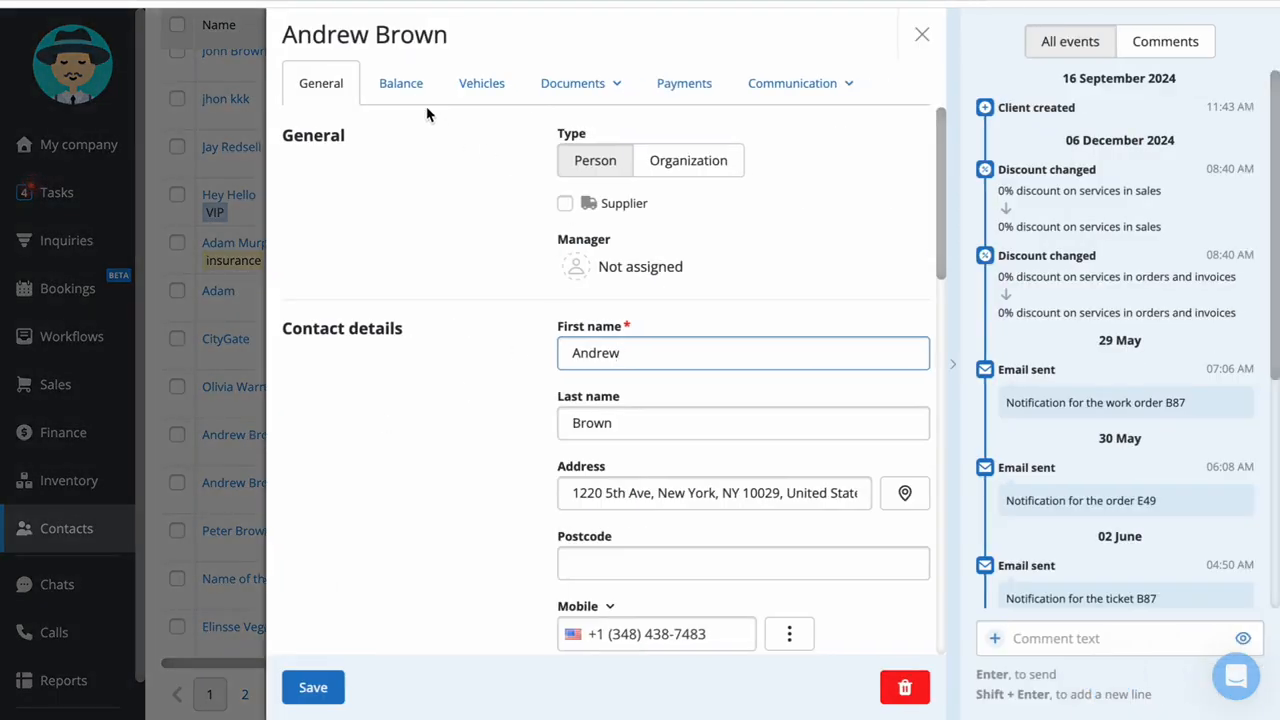
pyautogui.click(412, 88)
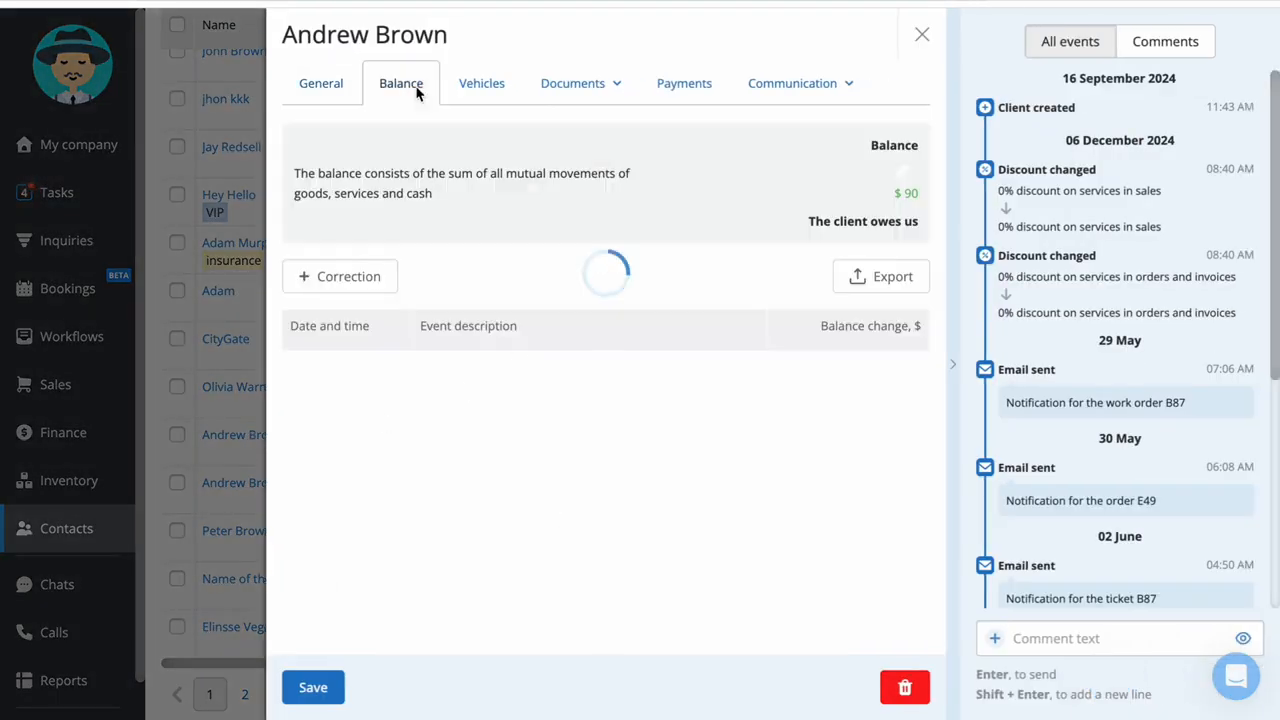
pyautogui.click(613, 95)
pyautogui.click(606, 178)
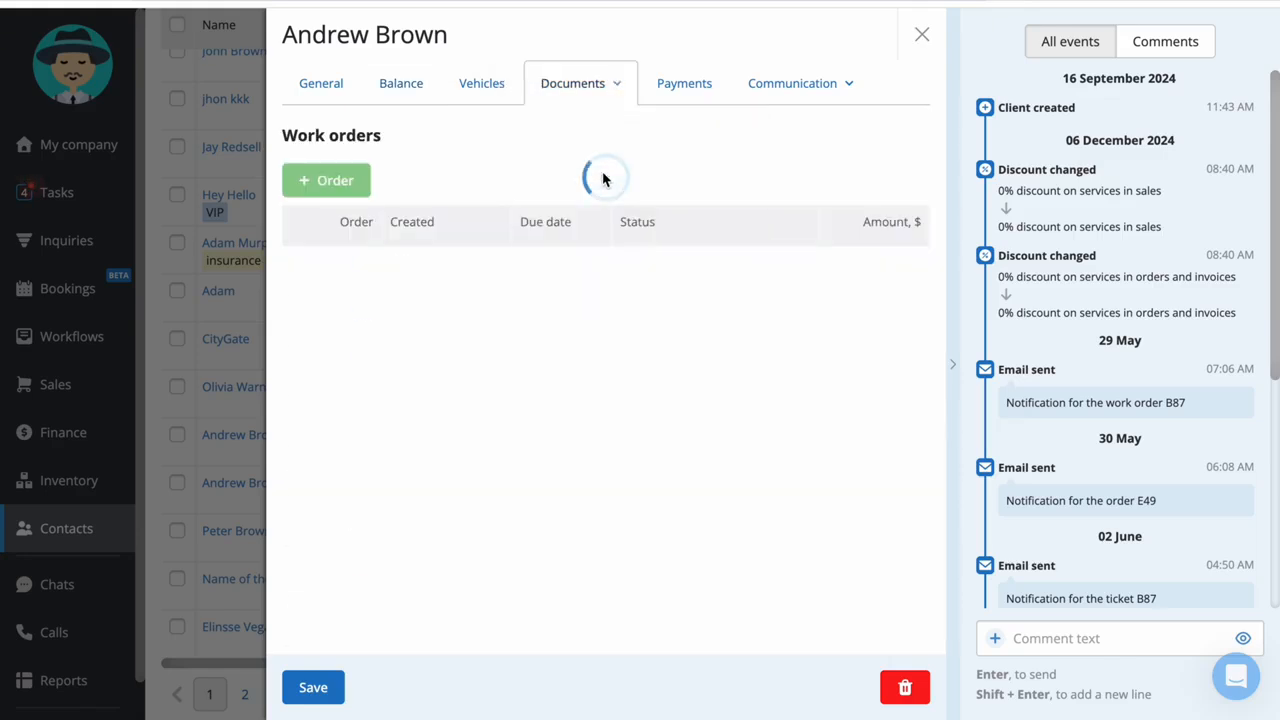
pyautogui.click(460, 84)
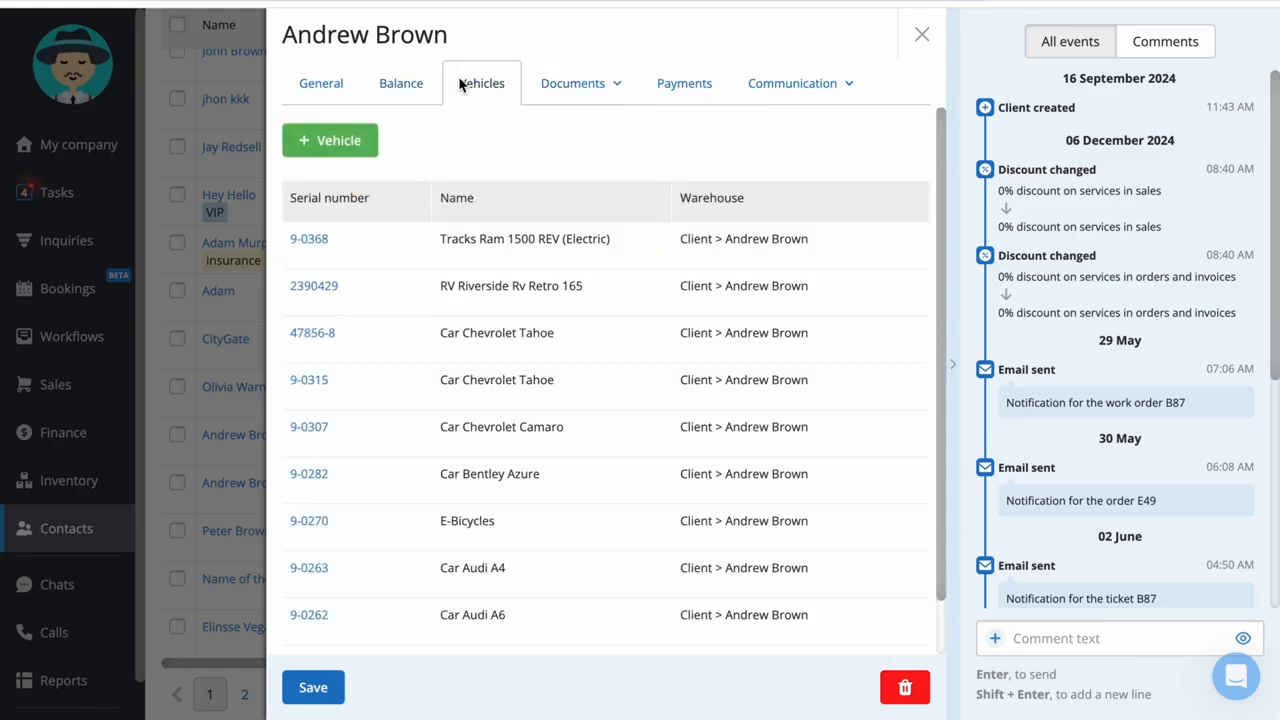
pyautogui.click(812, 90)
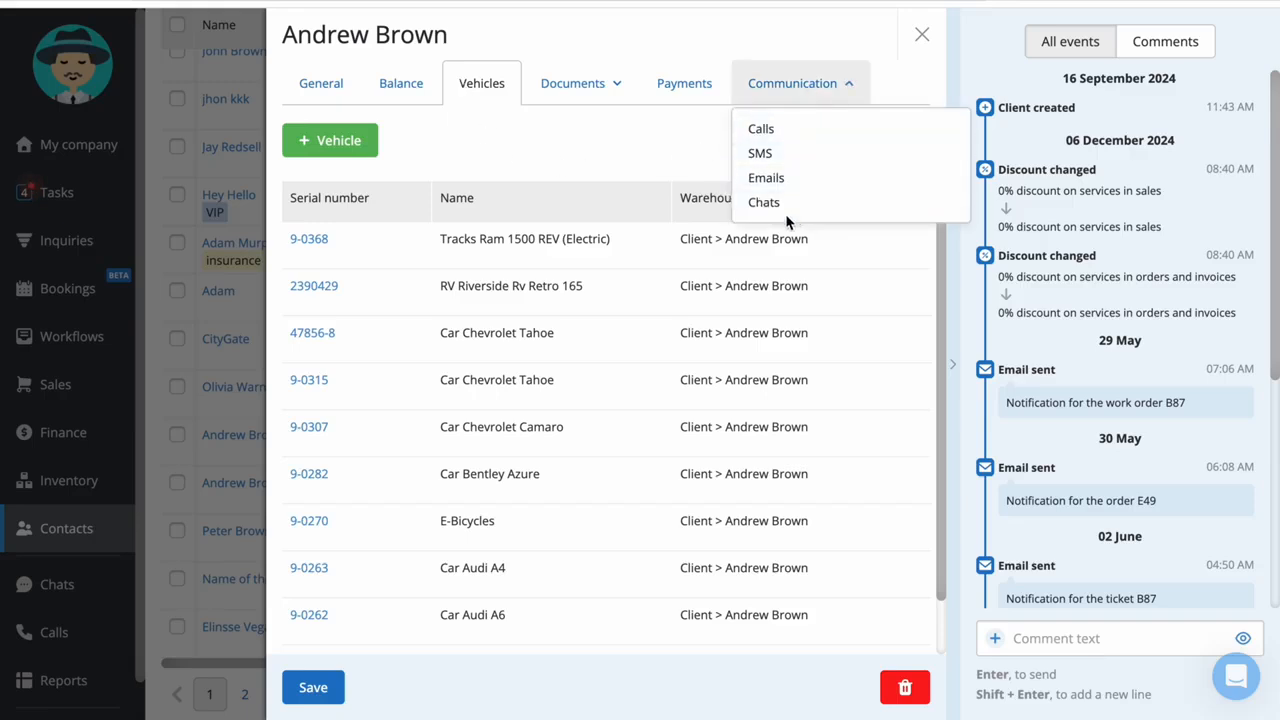
pyautogui.click(789, 180)
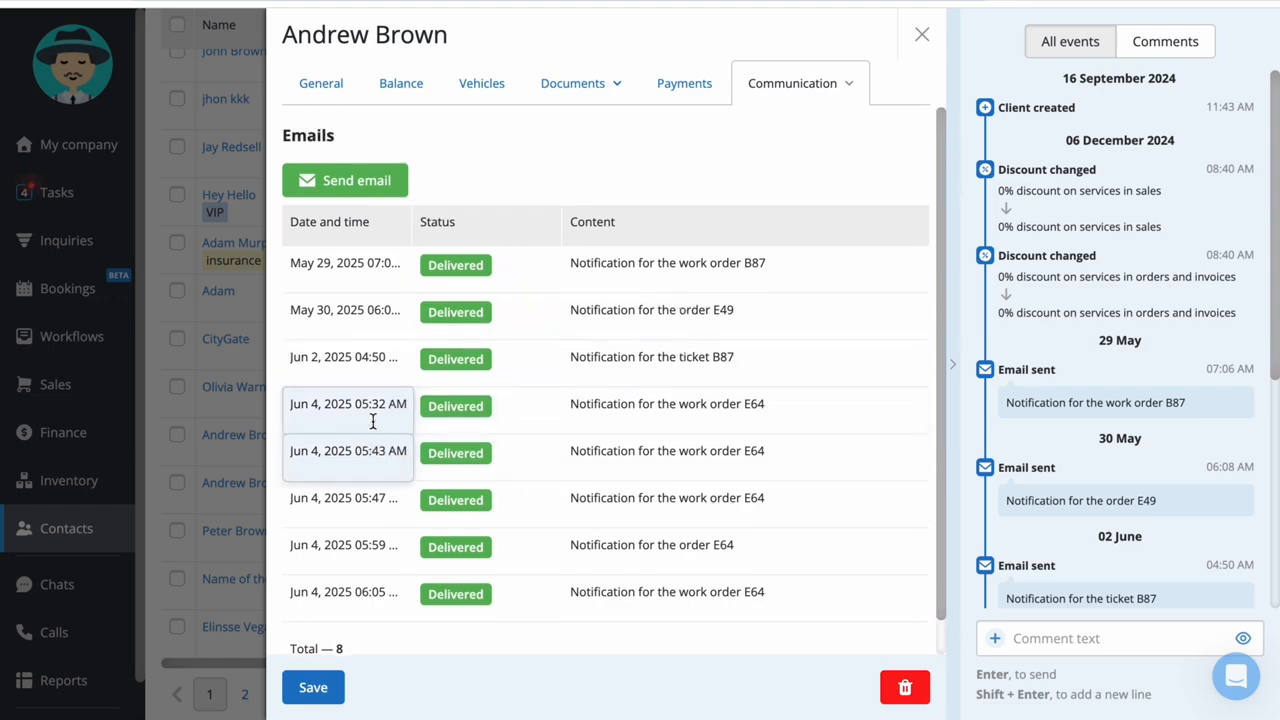
pyautogui.click(231, 121)
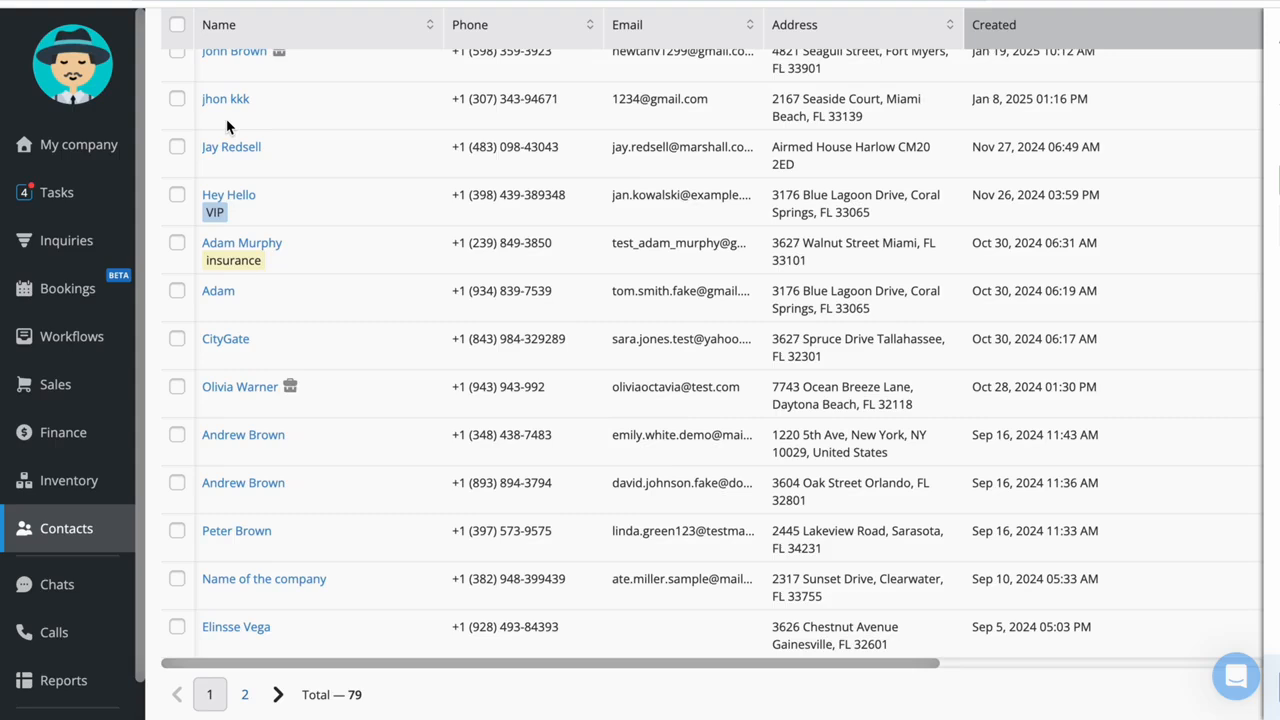
# View the SMS form with the Invoice template for the client tagged insurance, and close it without sending
pyautogui.click(508, 250)
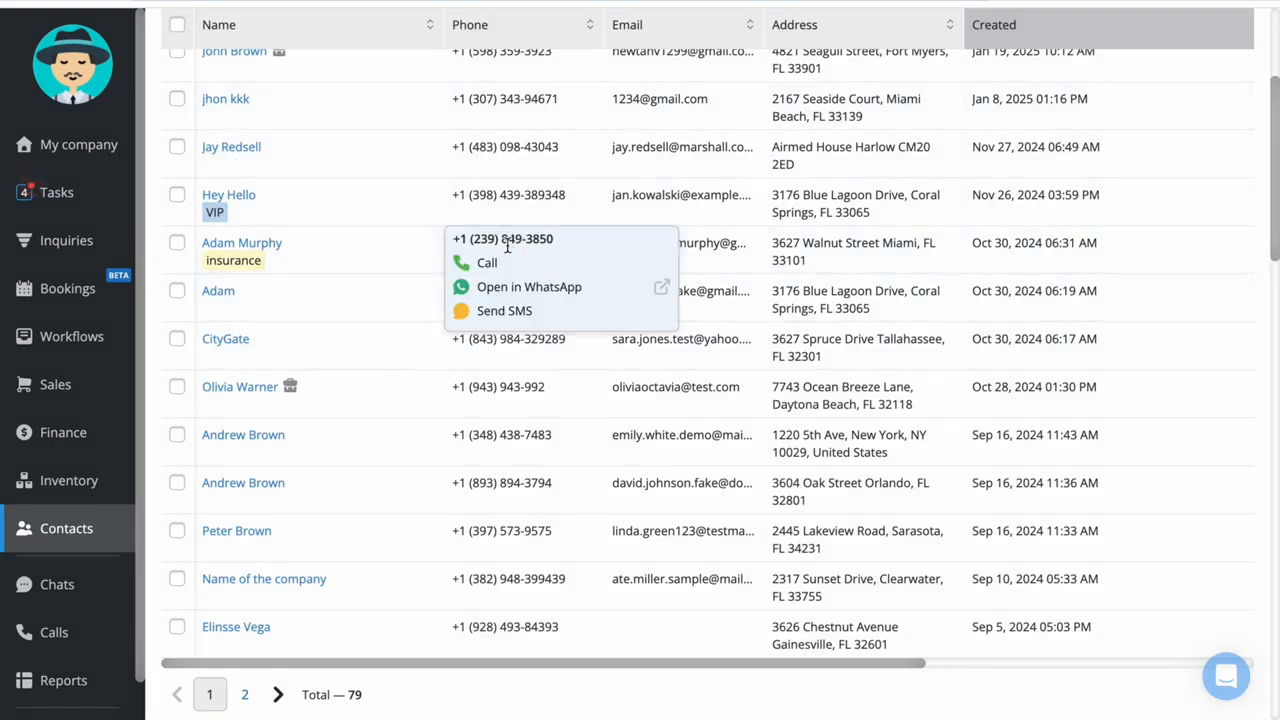
pyautogui.click(508, 310)
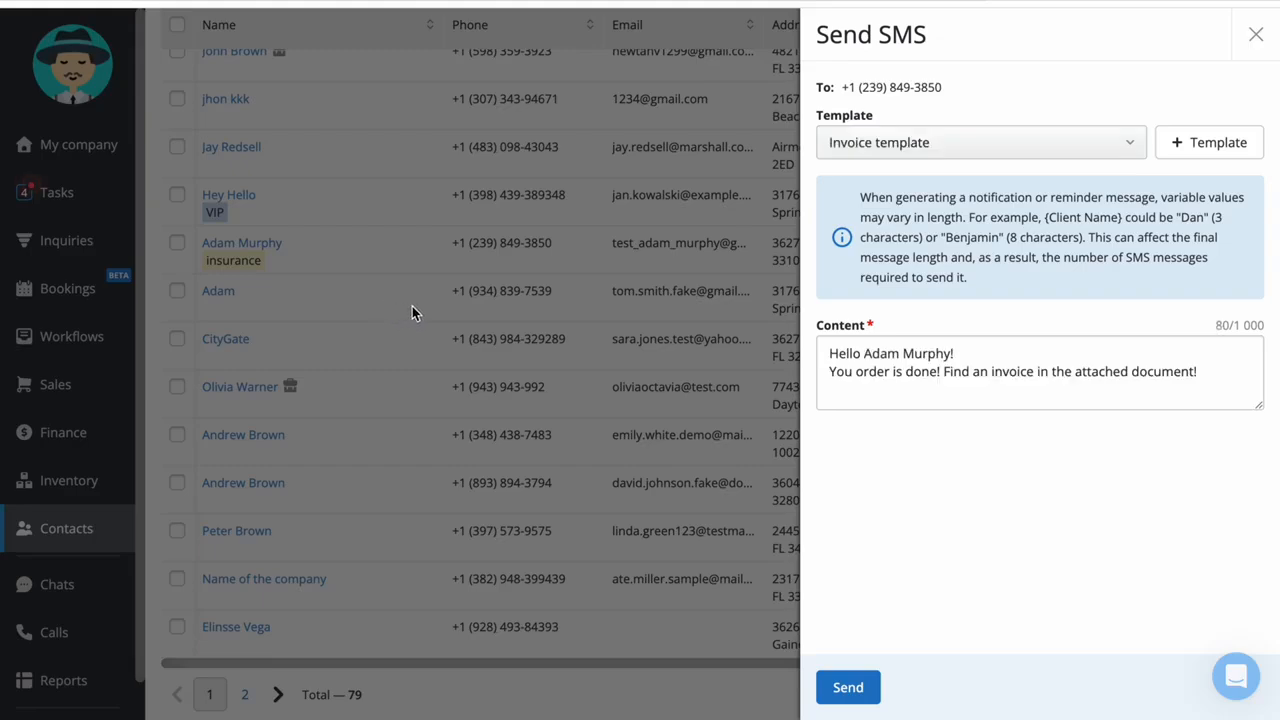
pyautogui.click(412, 306)
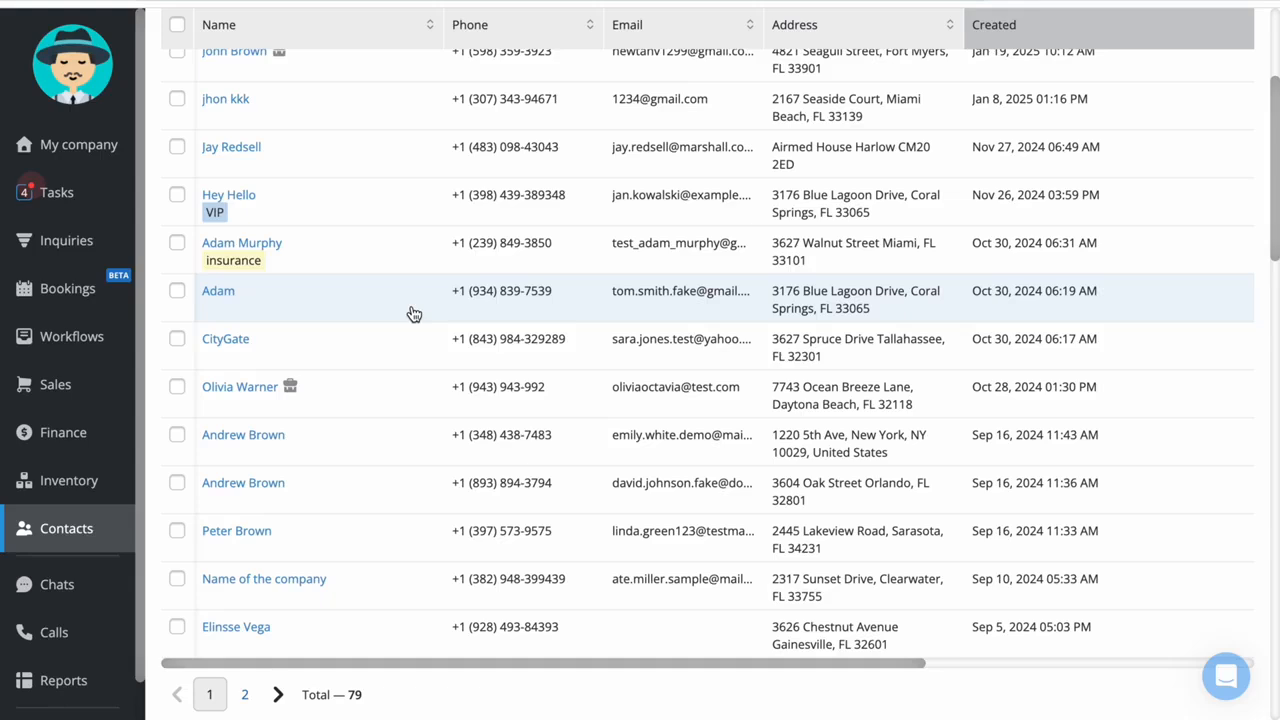
pyautogui.press('super+shift+5')
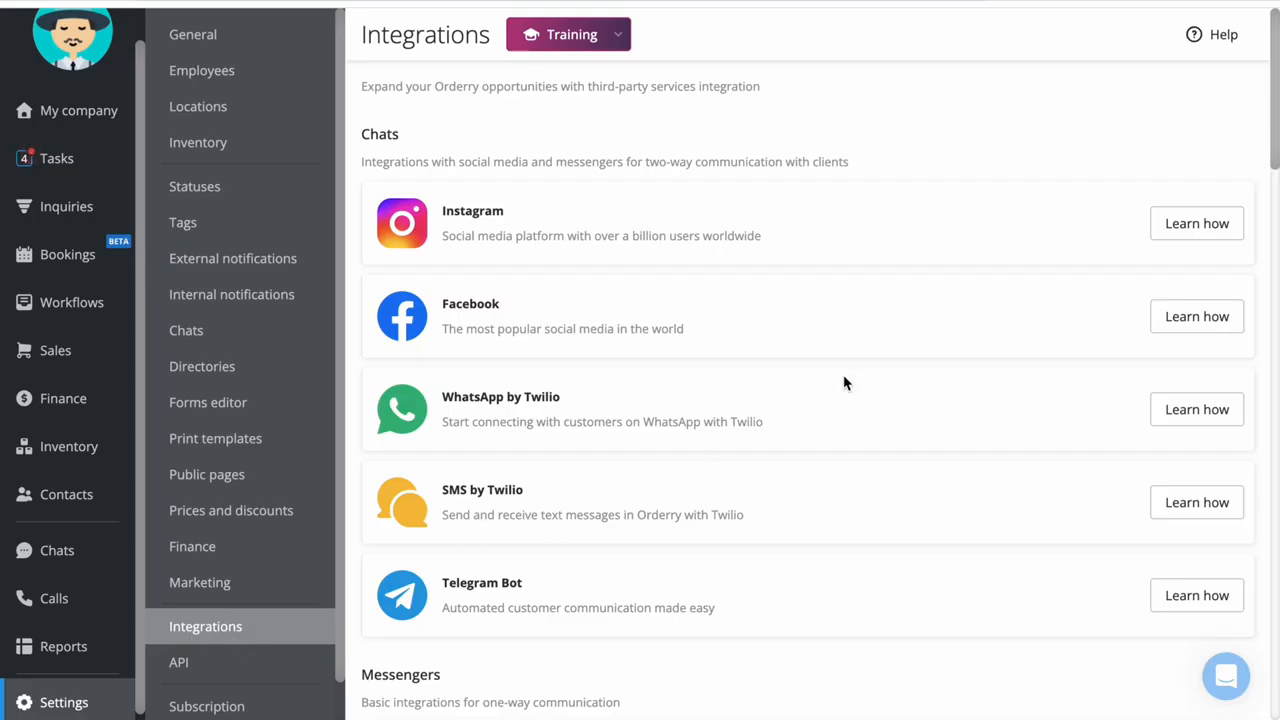
# Examine the available chat, messenger, VoIP, SMS and online payment integrations, and open the API settings
pyautogui.scroll(-7, 438, 122)
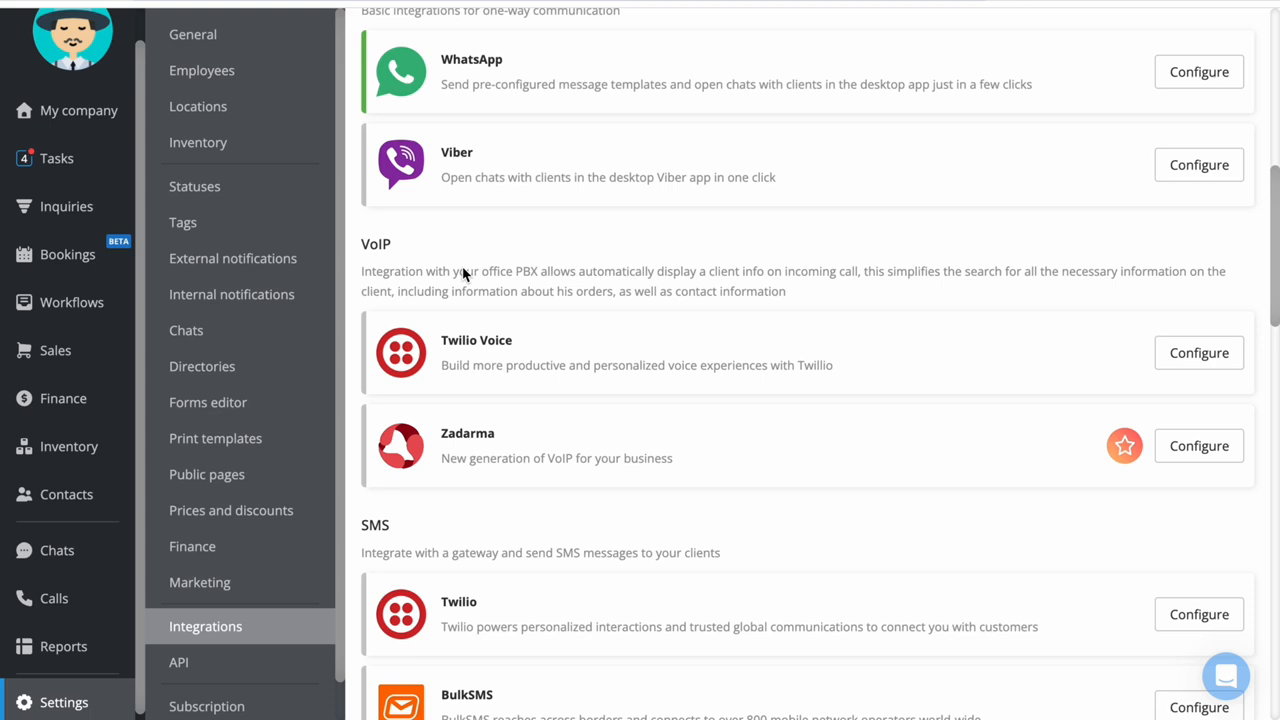
pyautogui.scroll(-3, 463, 274)
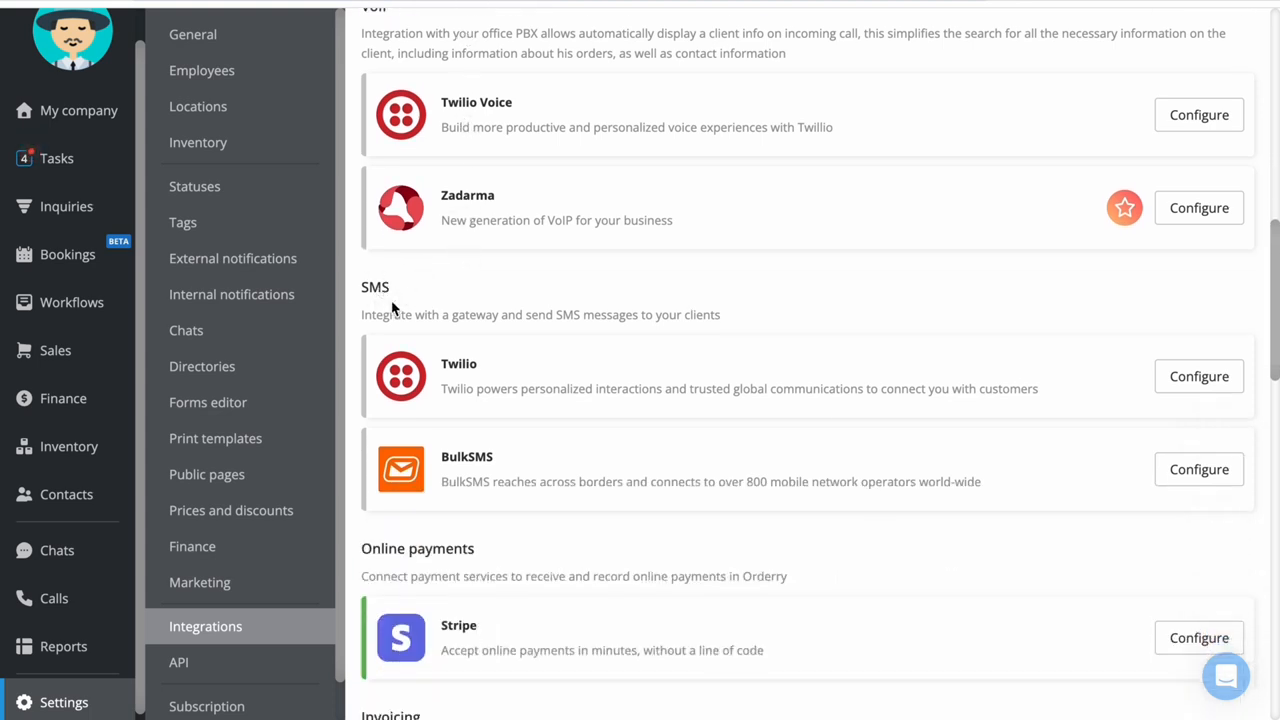
pyautogui.scroll(10, 580, 229)
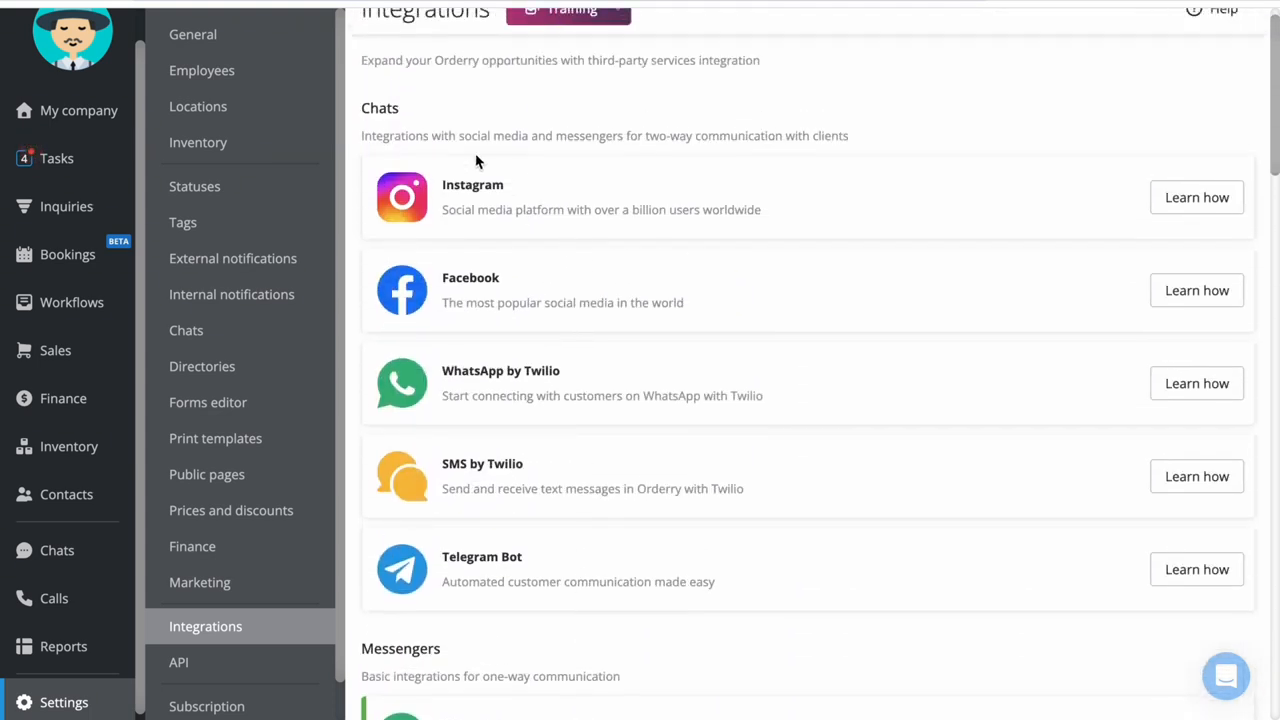
pyautogui.scroll(1, 430, 155)
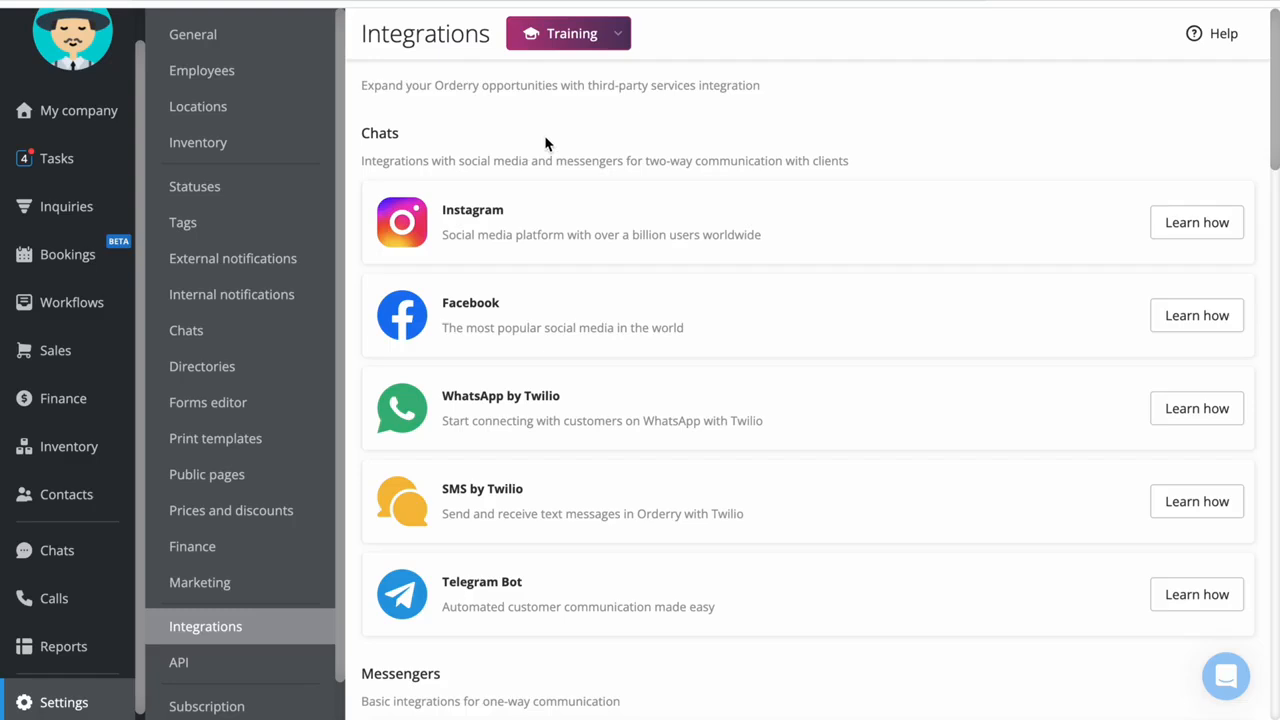
pyautogui.click(180, 665)
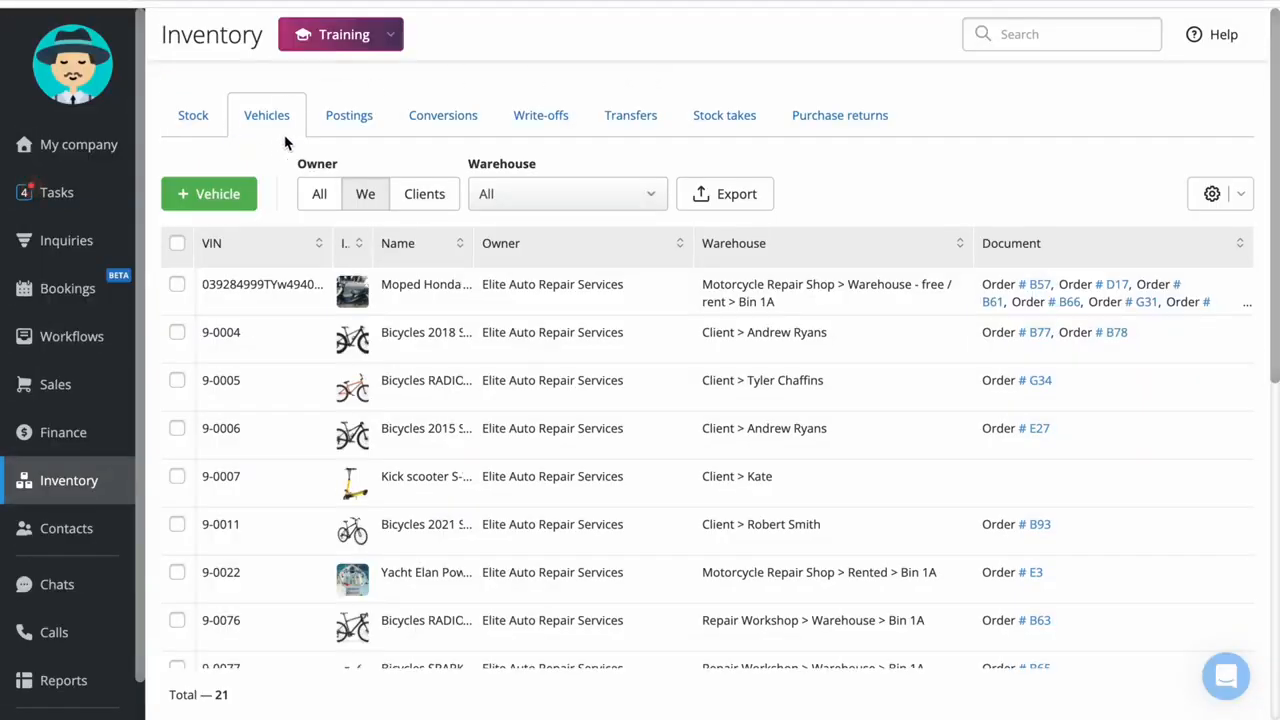
# List the vehicles of all owners, check the warehouse filter options and keep the filter on All
pyautogui.click(321, 195)
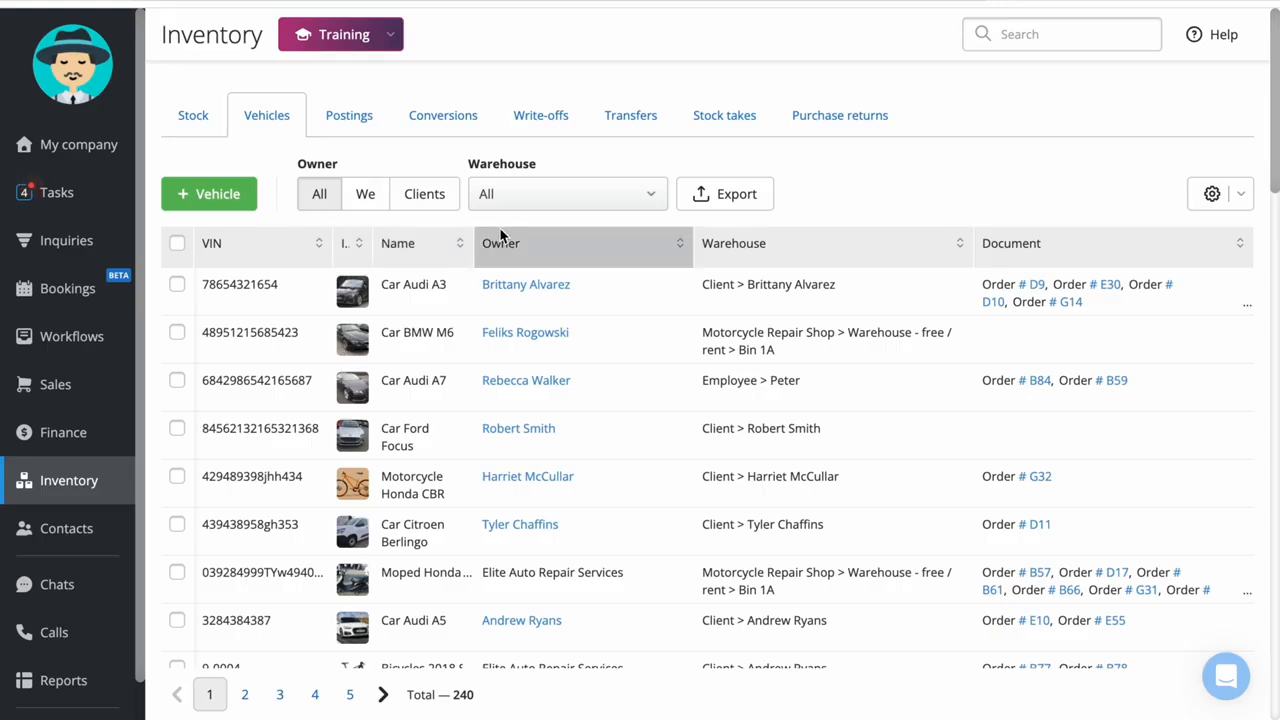
pyautogui.scroll(-3, 629, 338)
pyautogui.scroll(4, 631, 335)
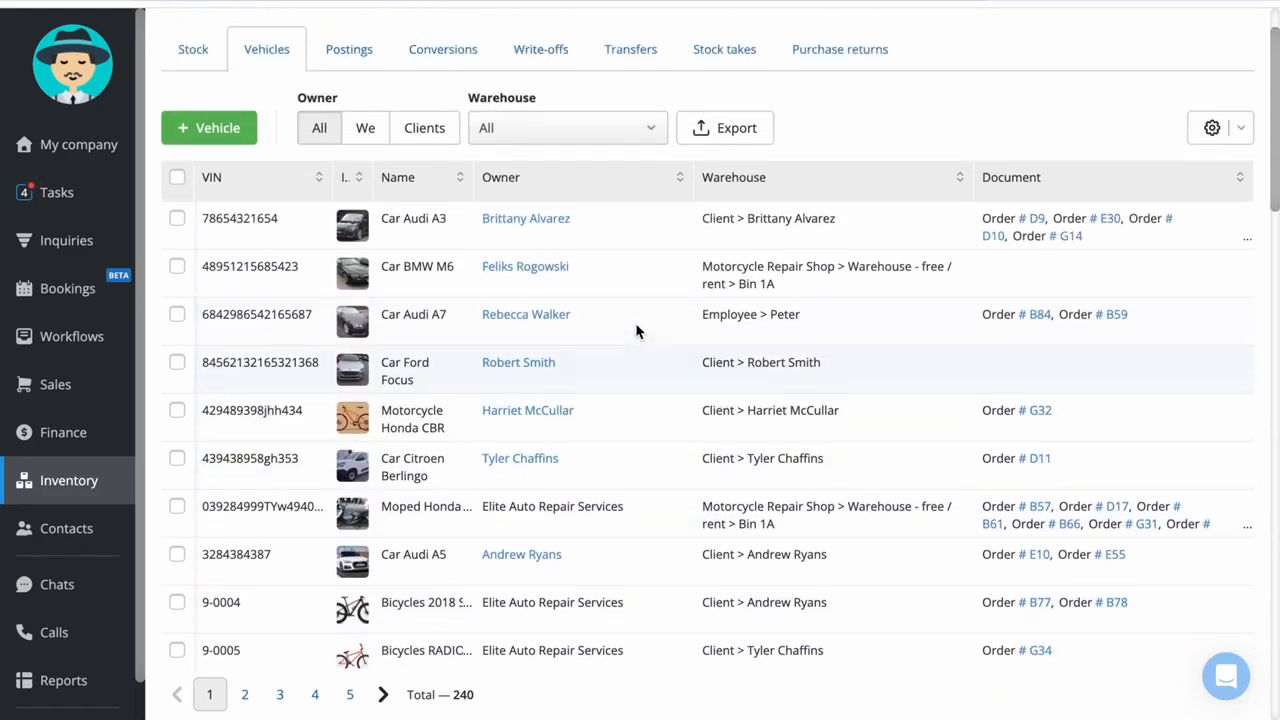
pyautogui.click(631, 192)
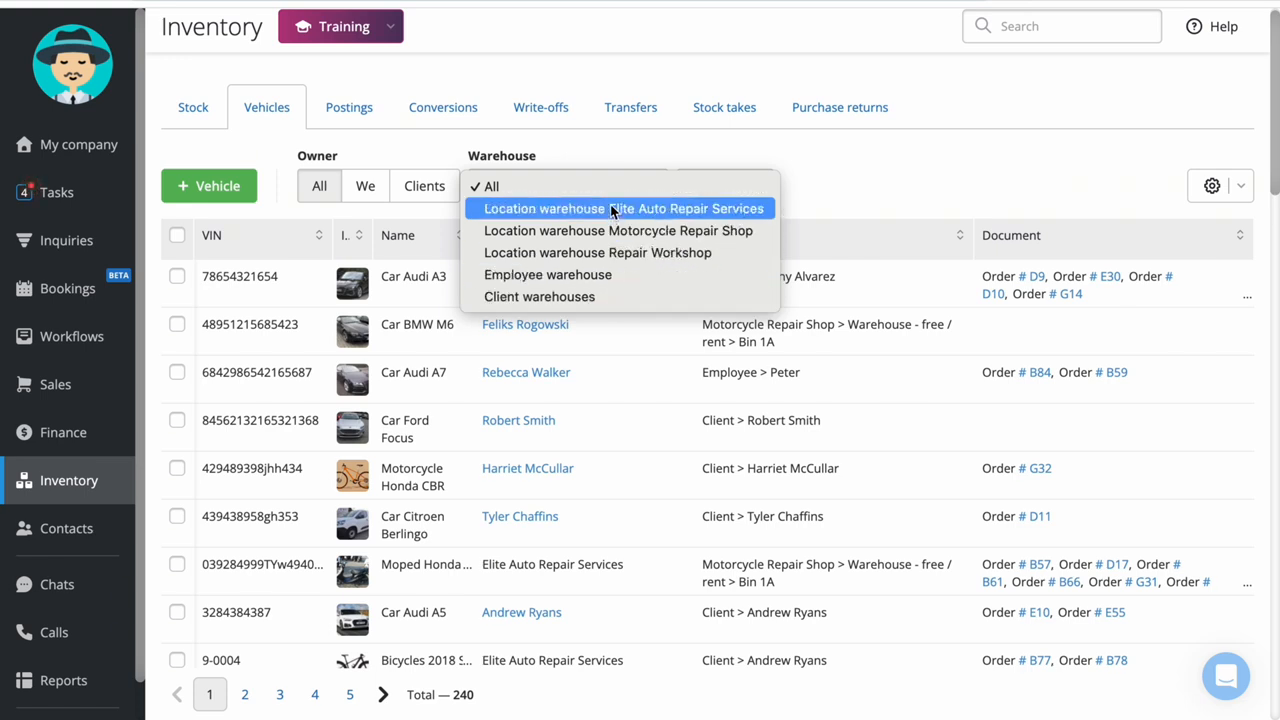
pyautogui.click(924, 157)
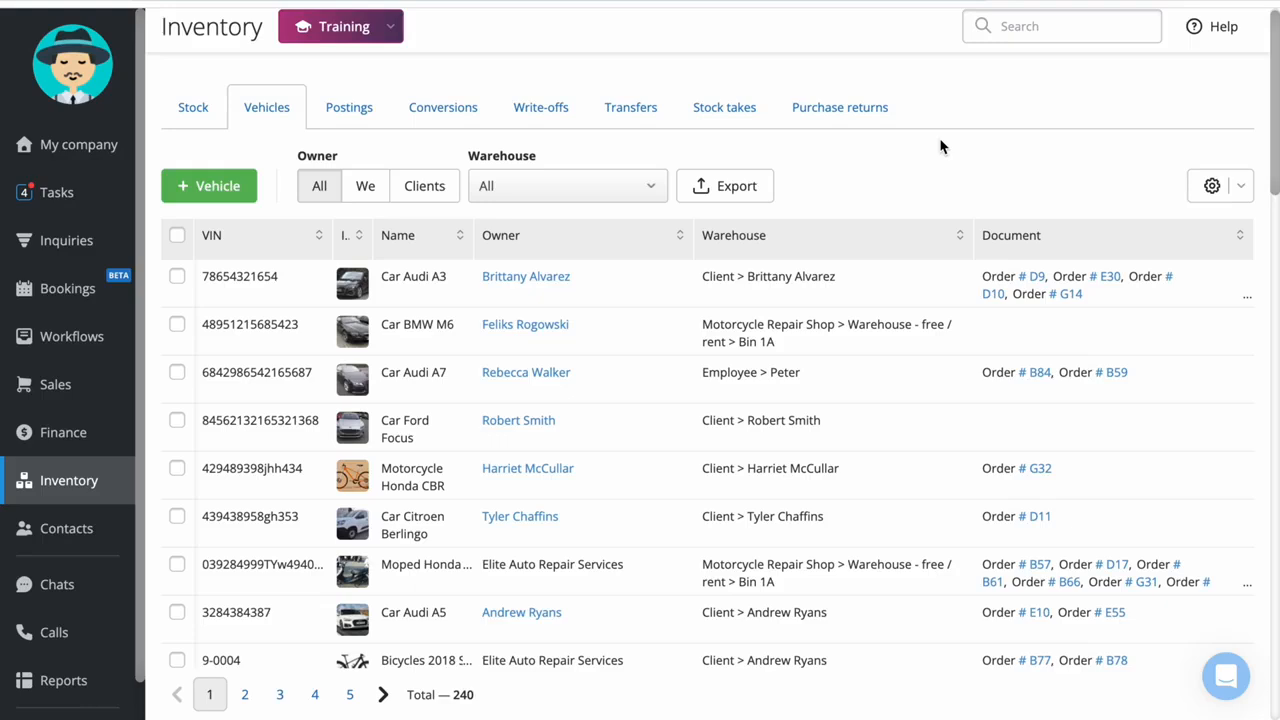
# Copy the VIN of the Car Audi A5 from the vehicle list and search the inventory for it
pyautogui.doubleClick(214, 612)
pyautogui.hotkey('ctrl', 'c')
pyautogui.click(1115, 30)
pyautogui.hotkey('ctrl', 'v')
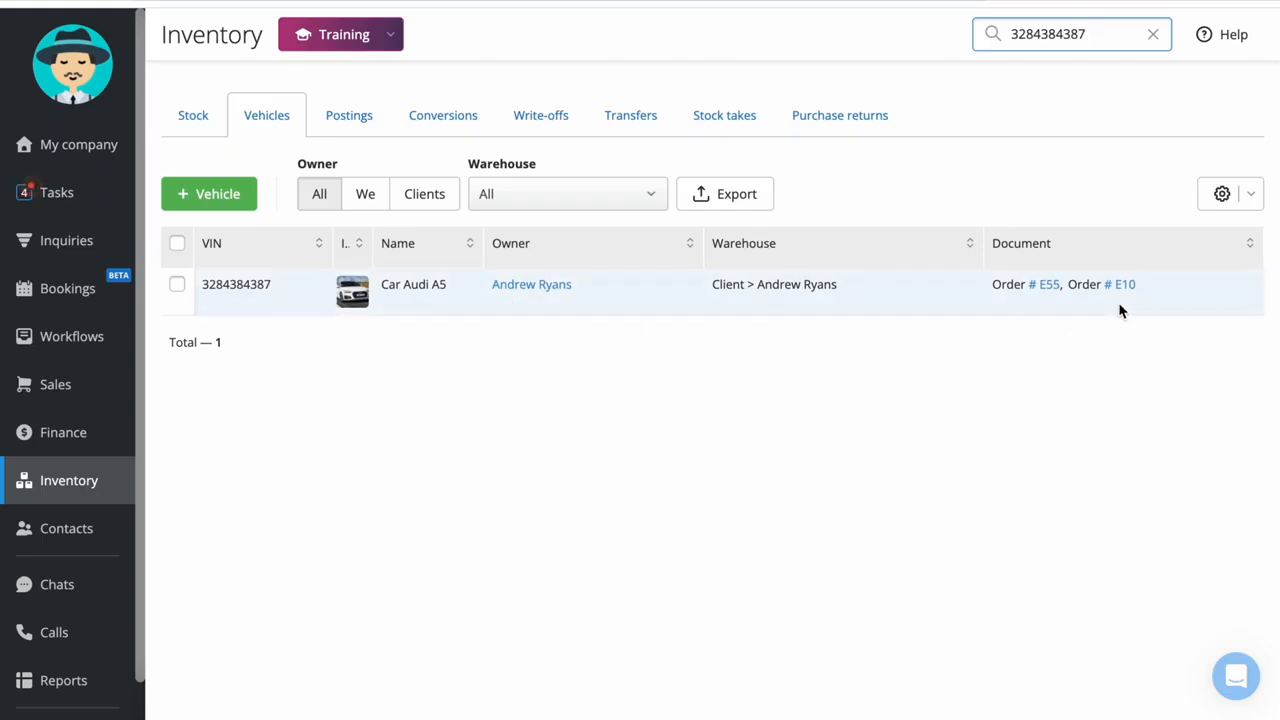
# Examine the Car Audi A5's general details, work orders, printable label template and history, and close its card
pyautogui.click(228, 307)
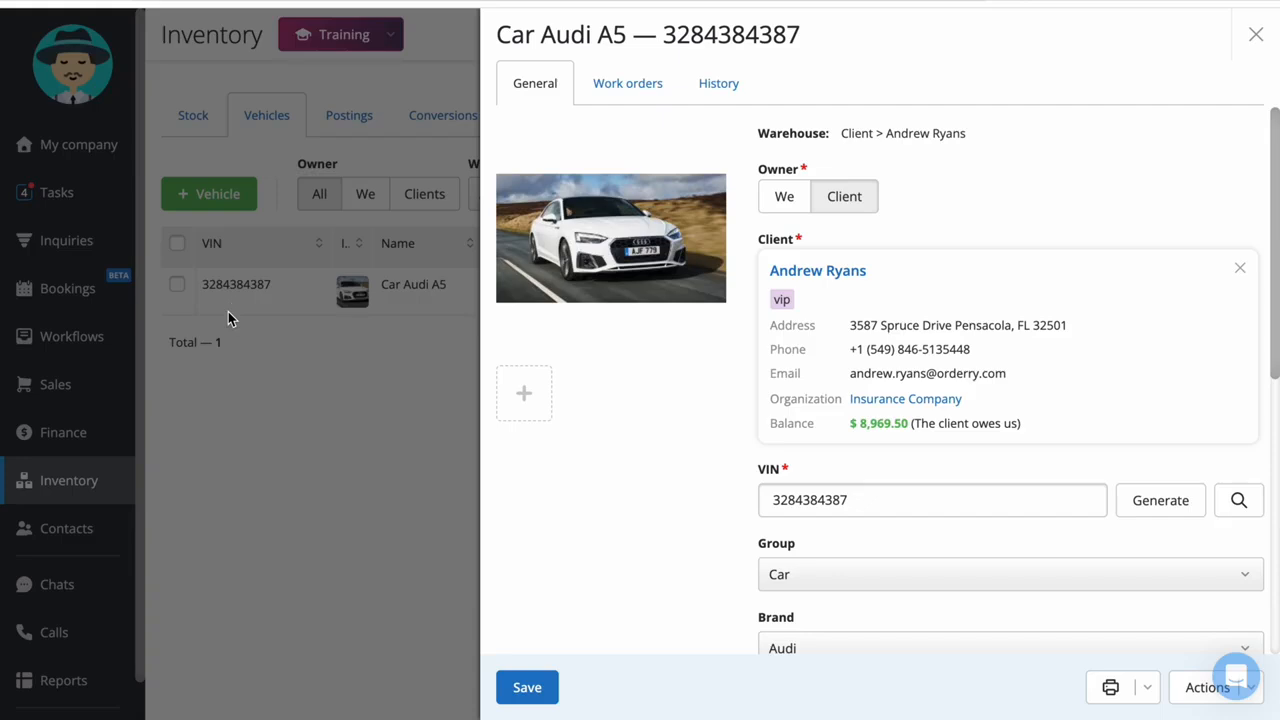
pyautogui.scroll(-3, 686, 463)
pyautogui.scroll(3, 682, 455)
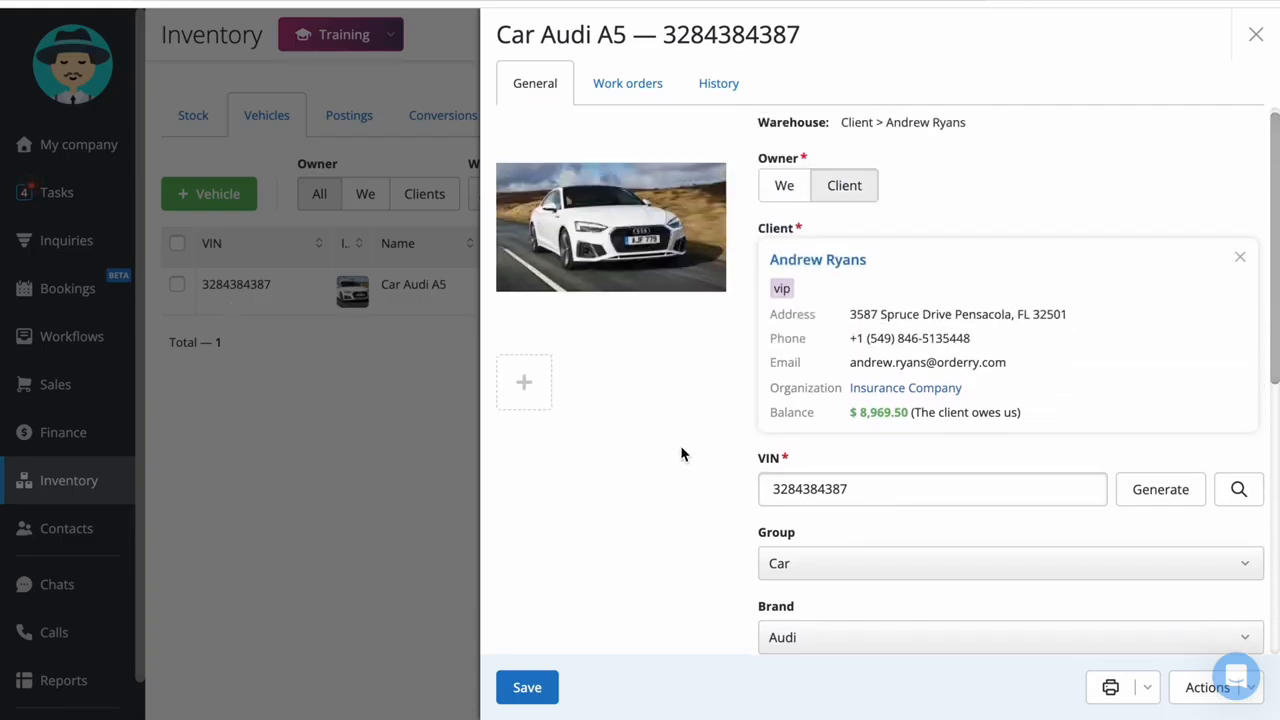
pyautogui.click(618, 86)
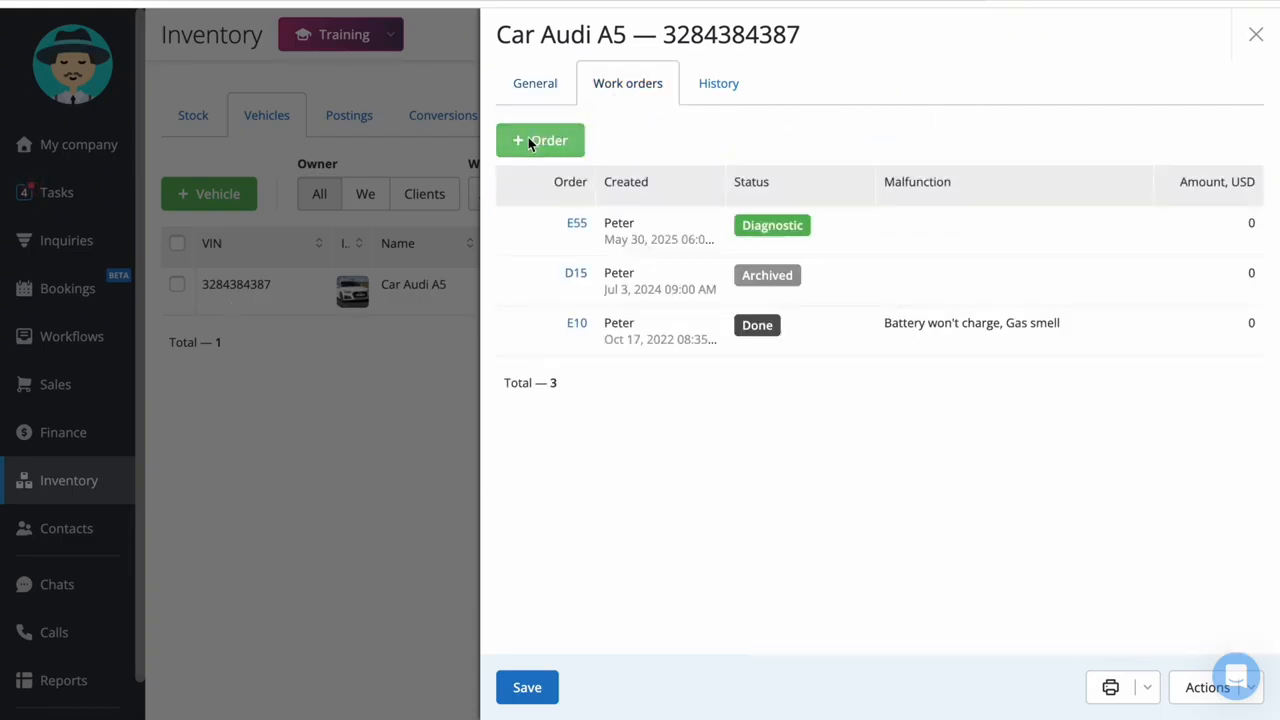
pyautogui.click(1147, 687)
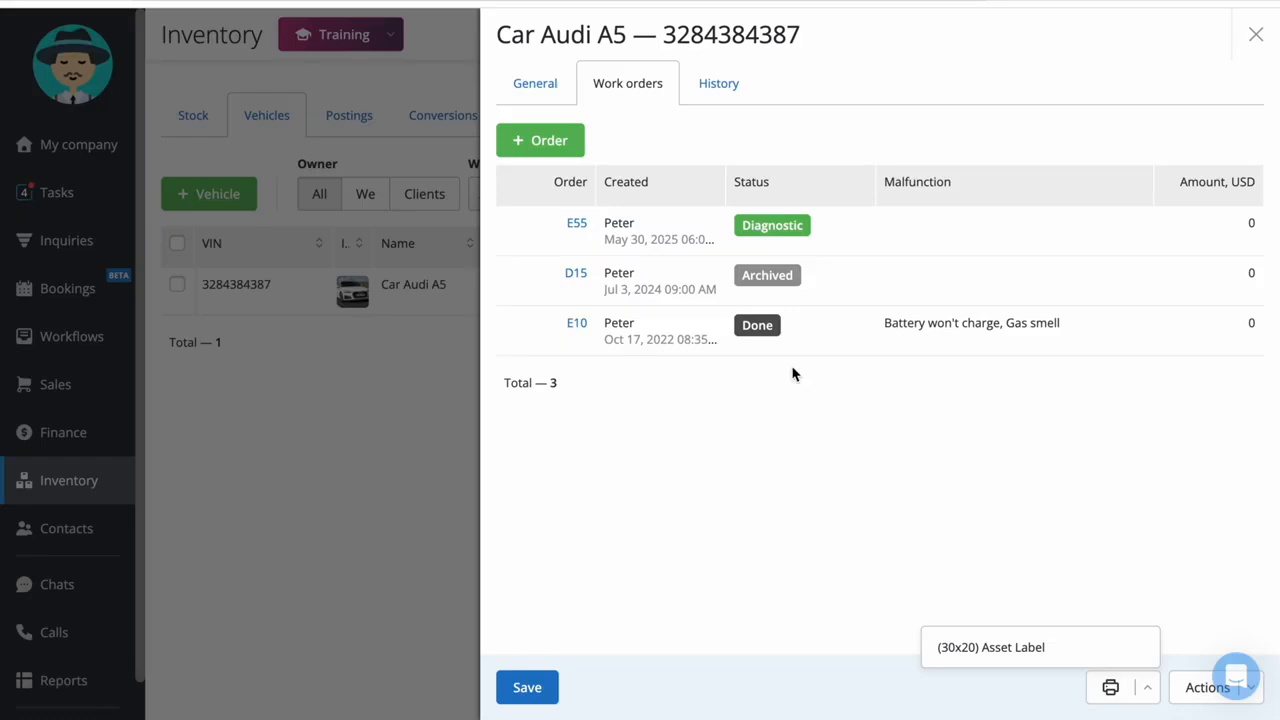
pyautogui.click(537, 147)
pyautogui.click(324, 155)
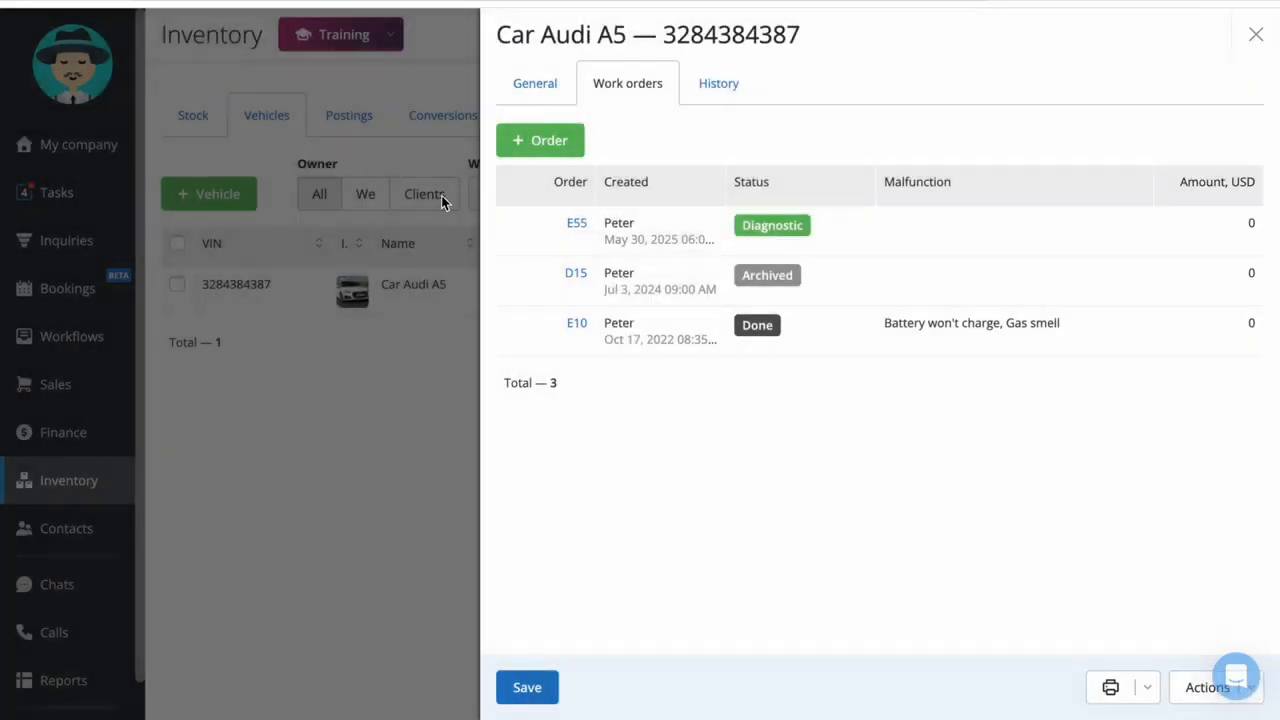
pyautogui.click(700, 95)
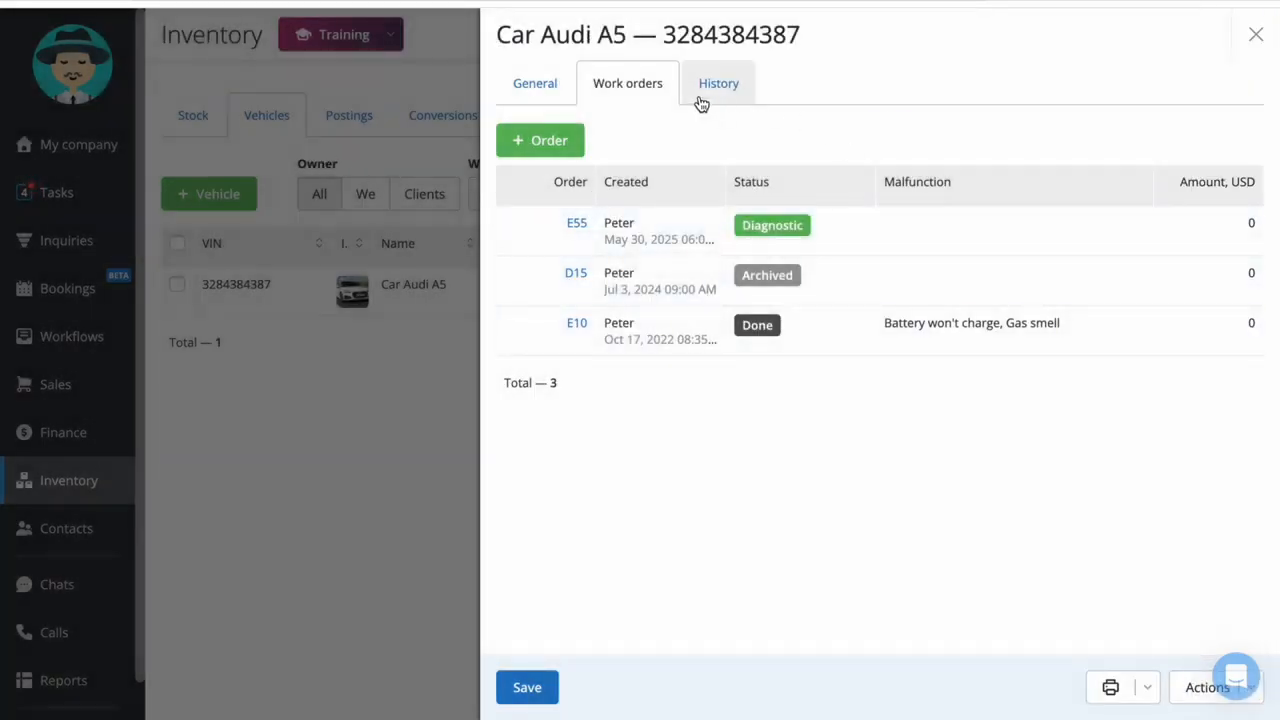
pyautogui.click(376, 86)
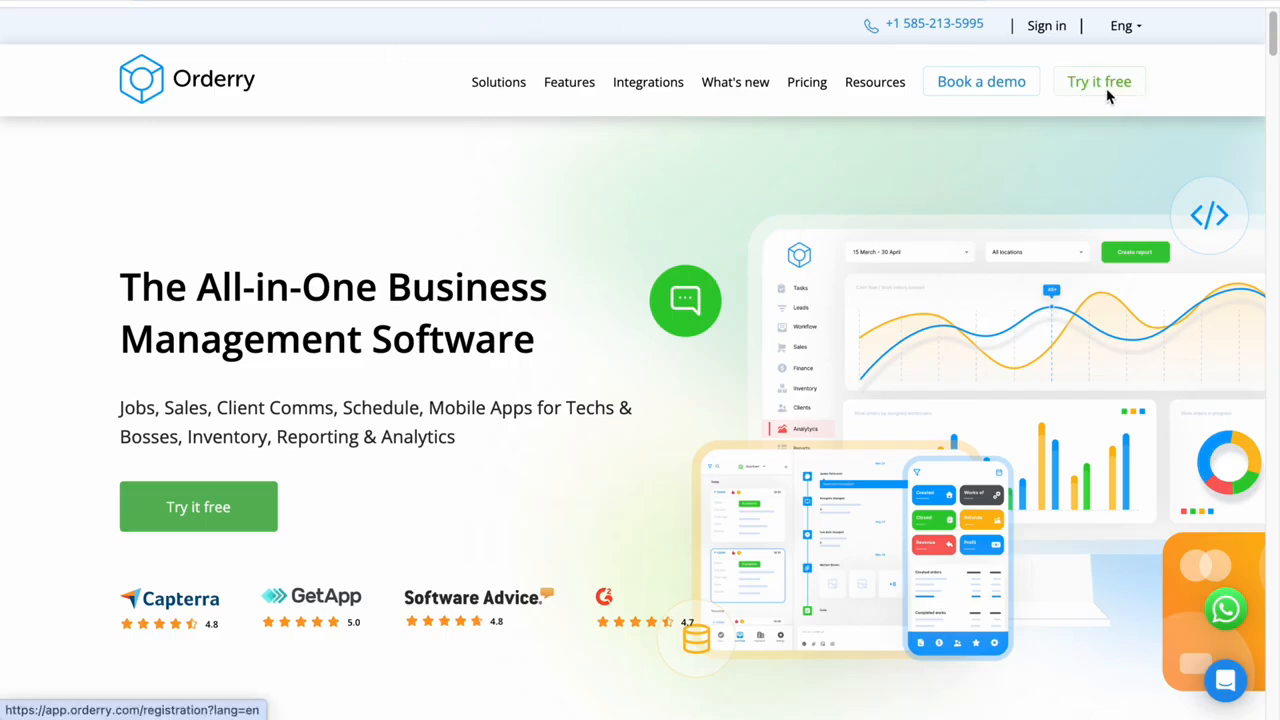
# Look through the Orderry website's home page, covering supported business types, mobile apps and the free trial offer
pyautogui.scroll(-5, 1078, 176)
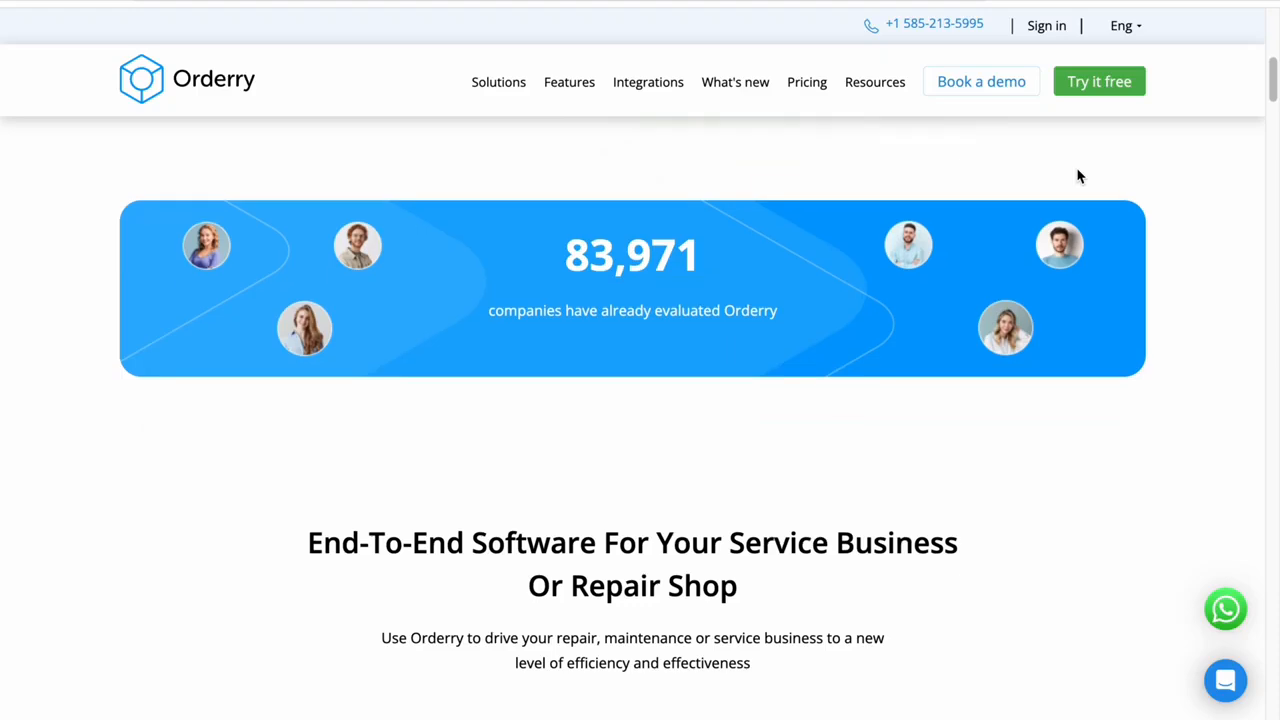
pyautogui.scroll(-7, 1078, 176)
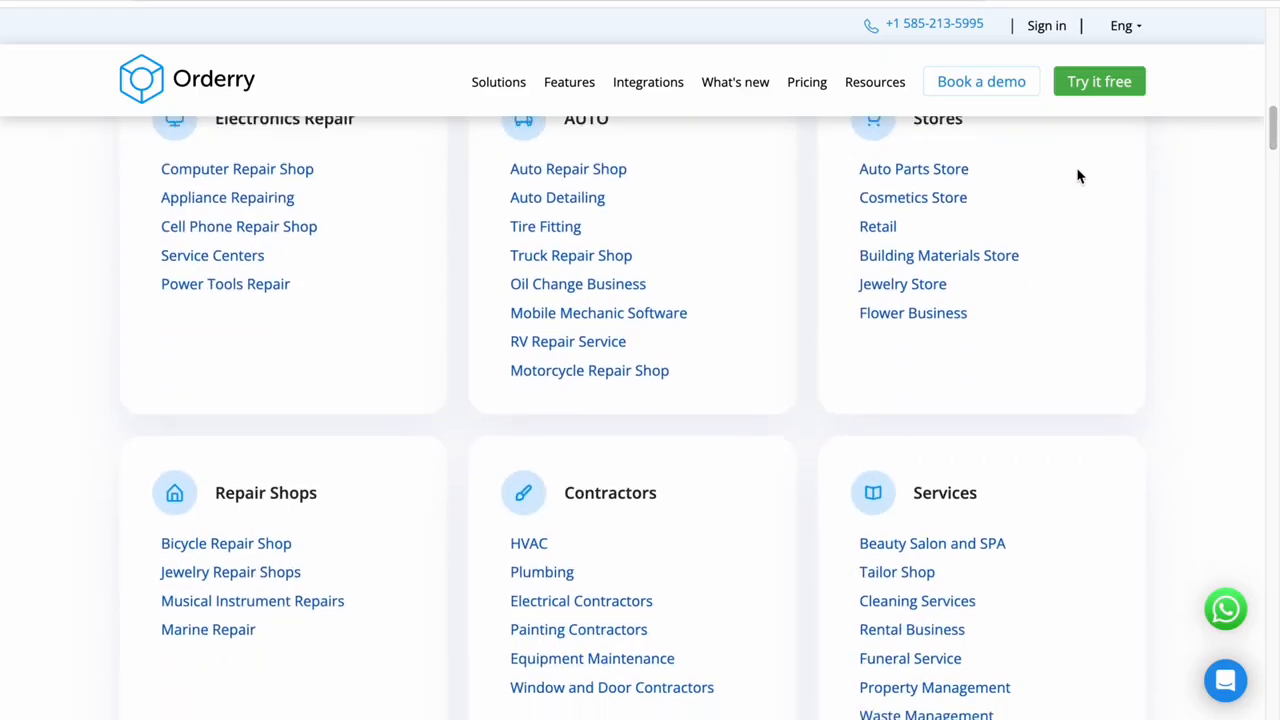
pyautogui.scroll(-2, 1078, 176)
pyautogui.scroll(1, 1078, 176)
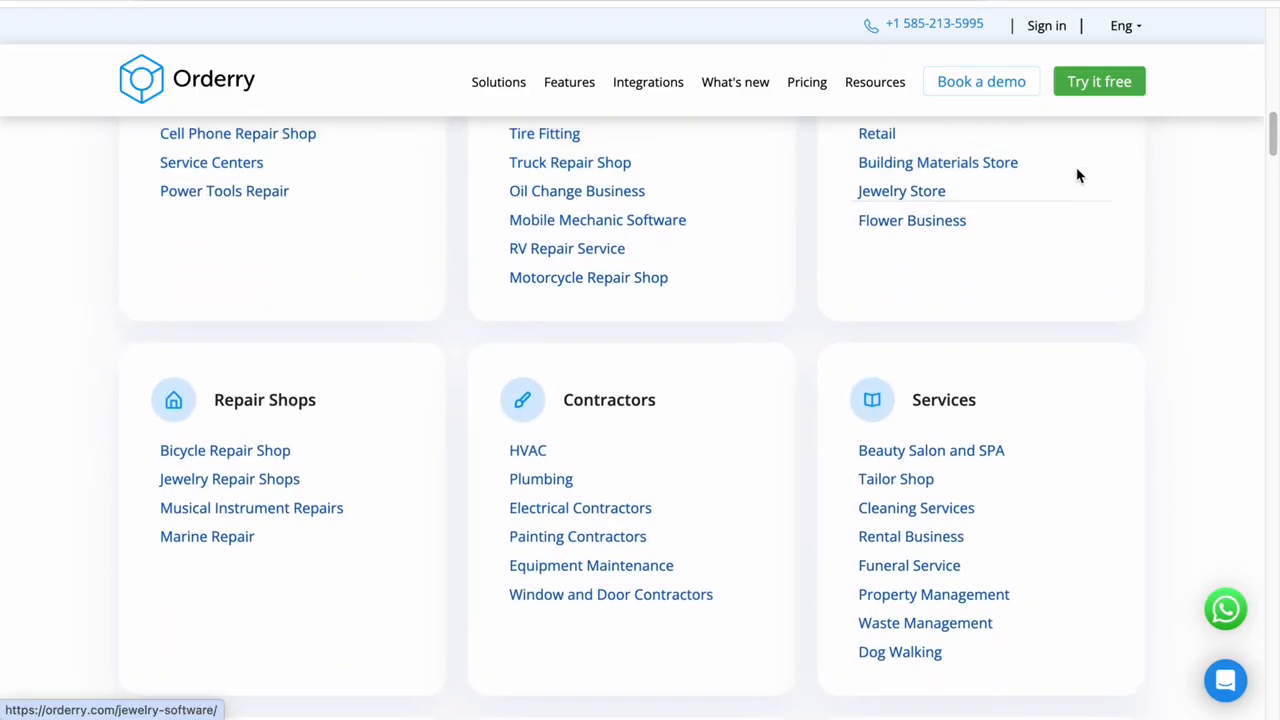
pyautogui.scroll(-7, 1078, 176)
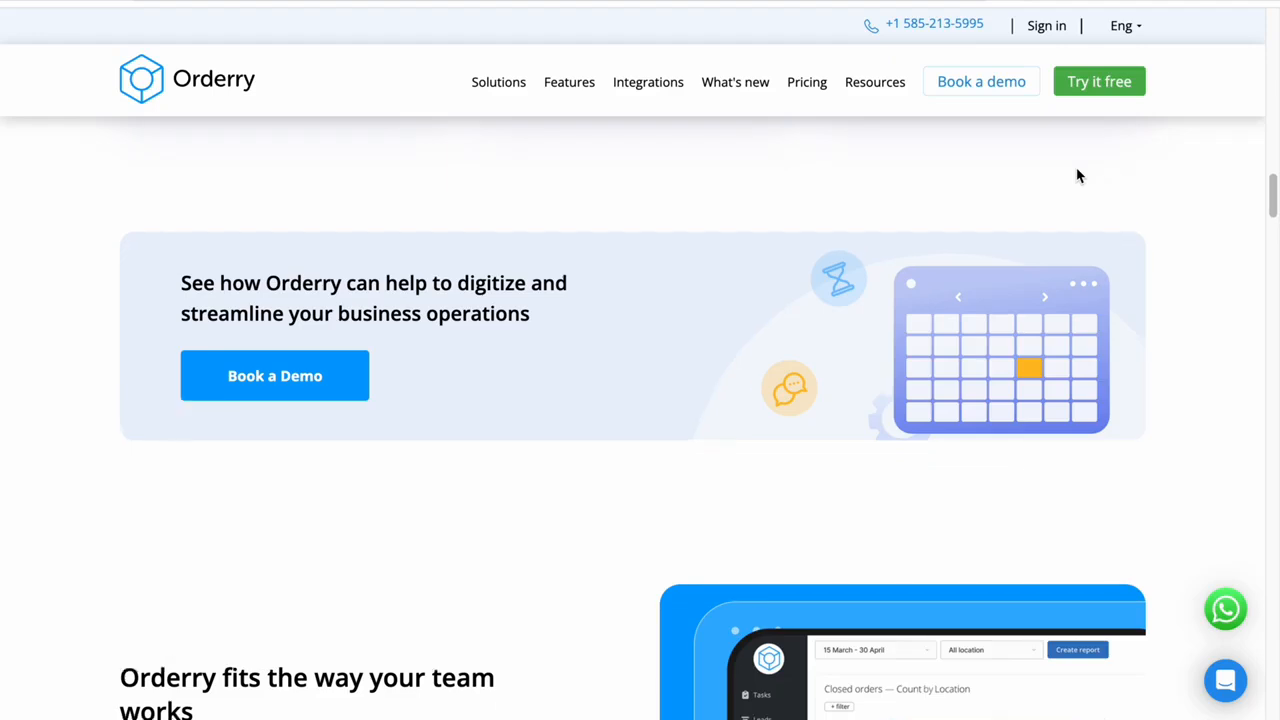
pyautogui.scroll(-4, 1078, 176)
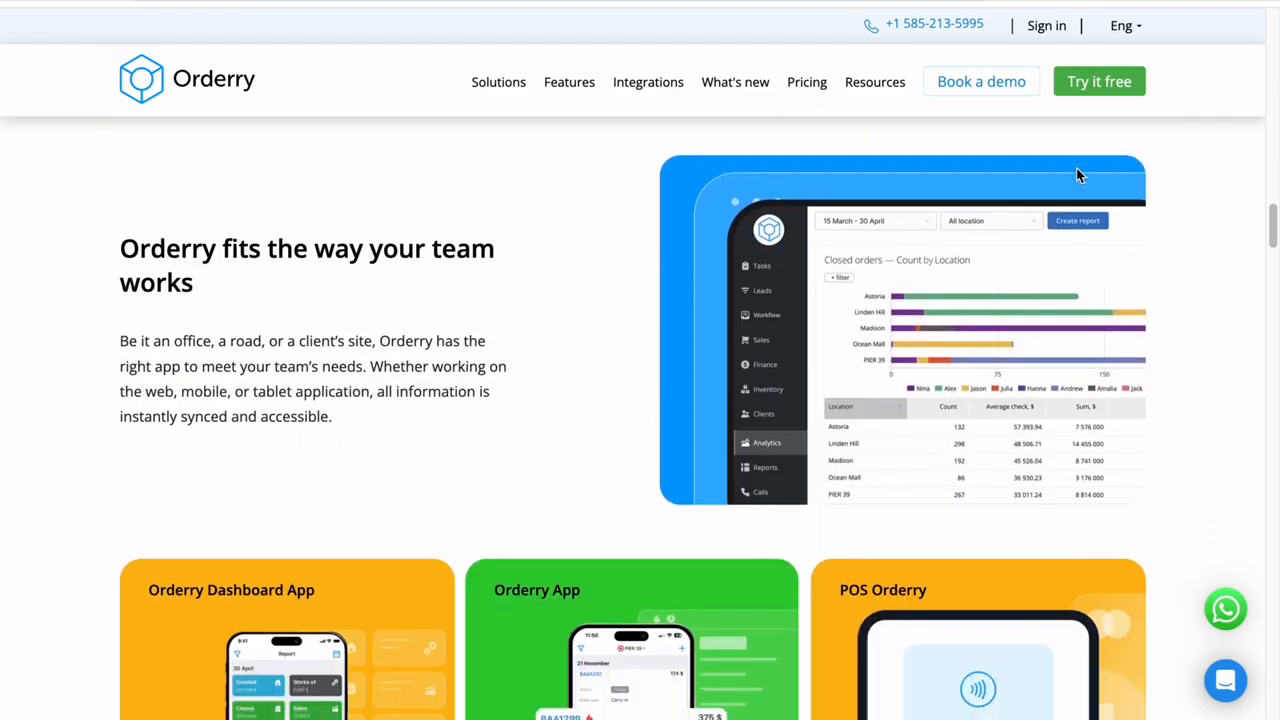
pyautogui.scroll(-6, 1076, 172)
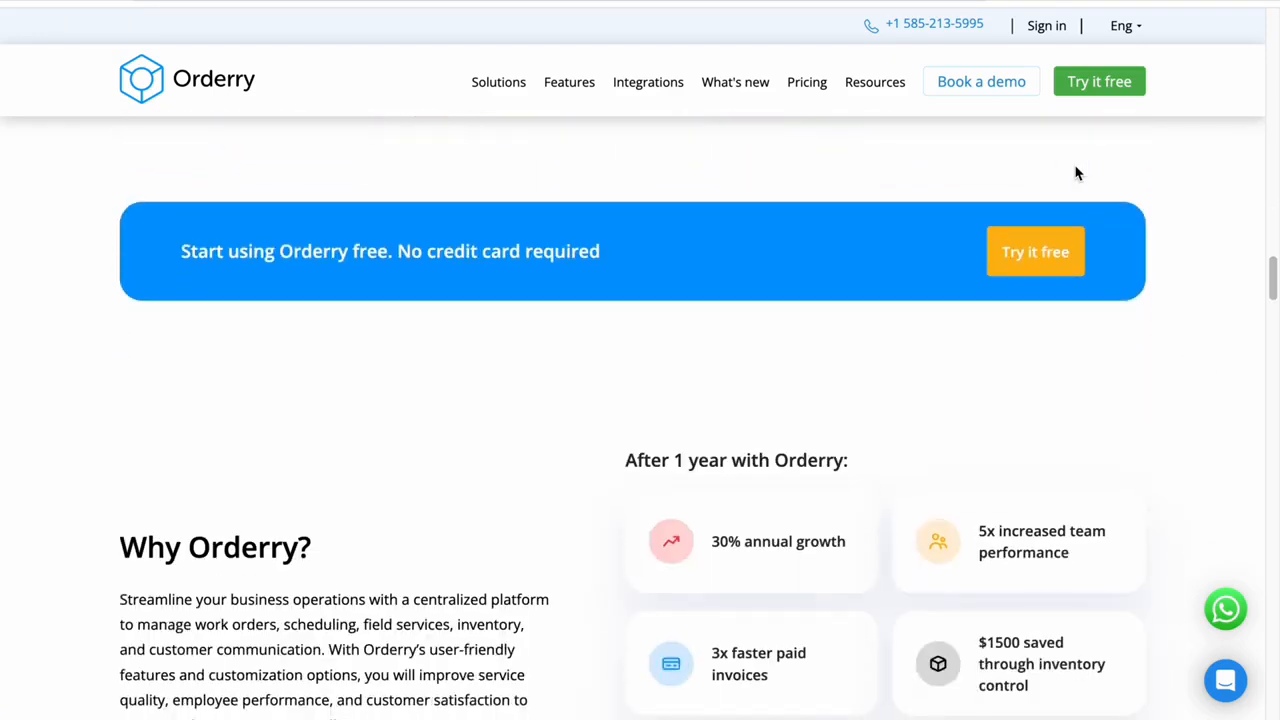
pyautogui.scroll(3, 1076, 173)
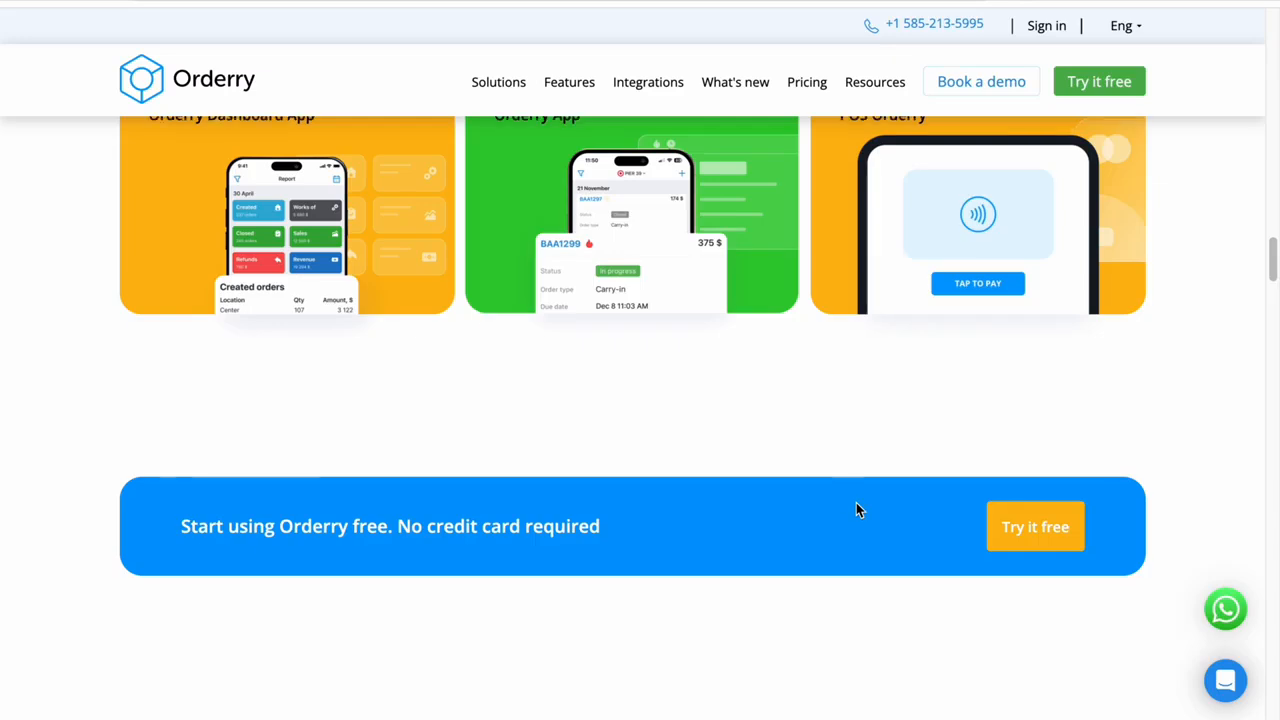